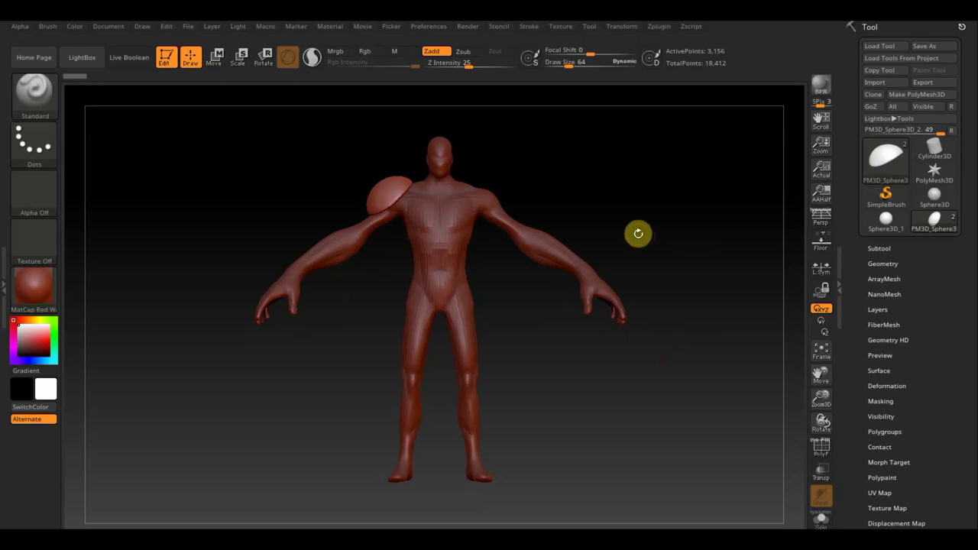
Bring up the Move gizmo on the sphere subtool and rotate the sphere piece.
left_click(879, 246)
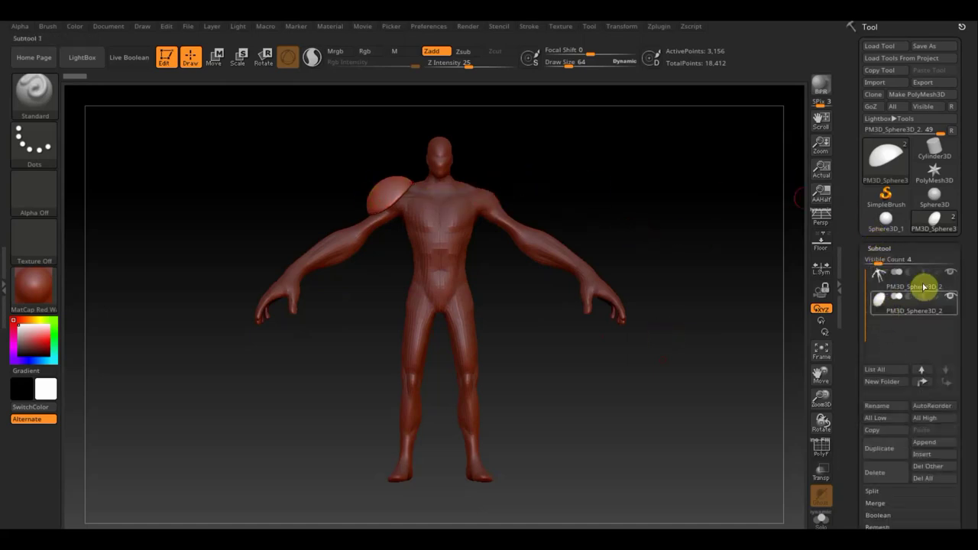
mouse_move(604, 257)
left_mouse_down()
mouse_move(614, 311)
mouse_move(680, 288)
mouse_move(676, 306)
left_mouse_up()
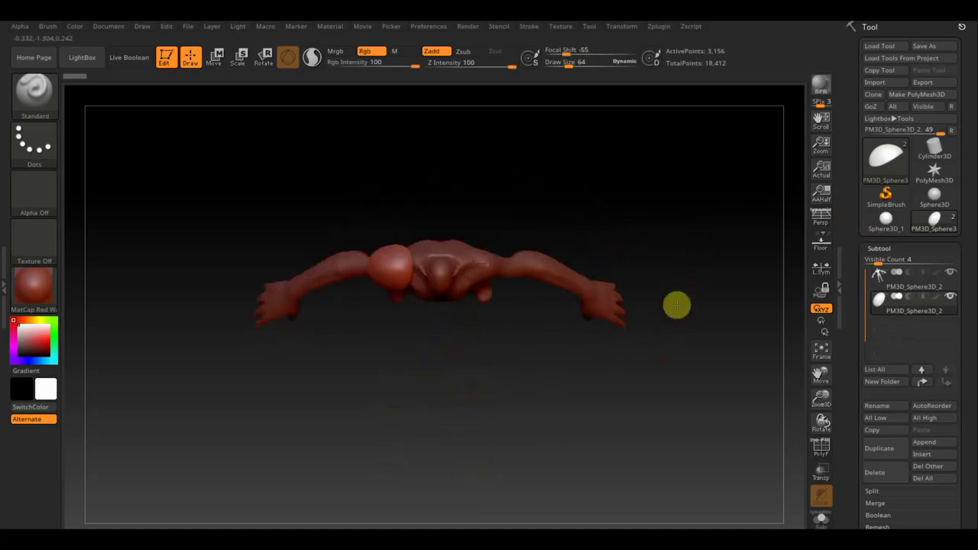
left_click(217, 57)
mouse_move(431, 220)
left_mouse_down()
mouse_move(389, 181)
mouse_move(331, 171)
mouse_move(309, 186)
mouse_move(388, 269)
left_mouse_up()
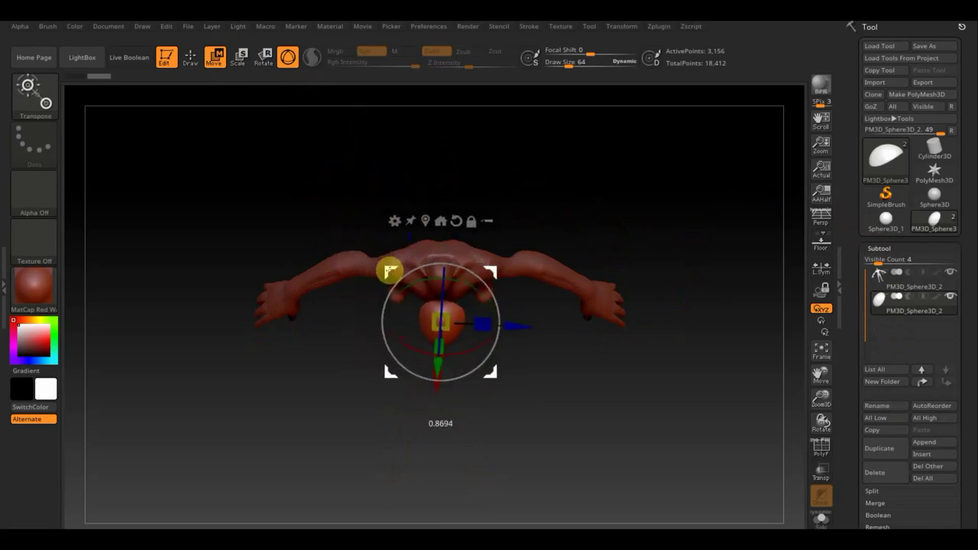
left_click_drag(480, 283, 488, 285)
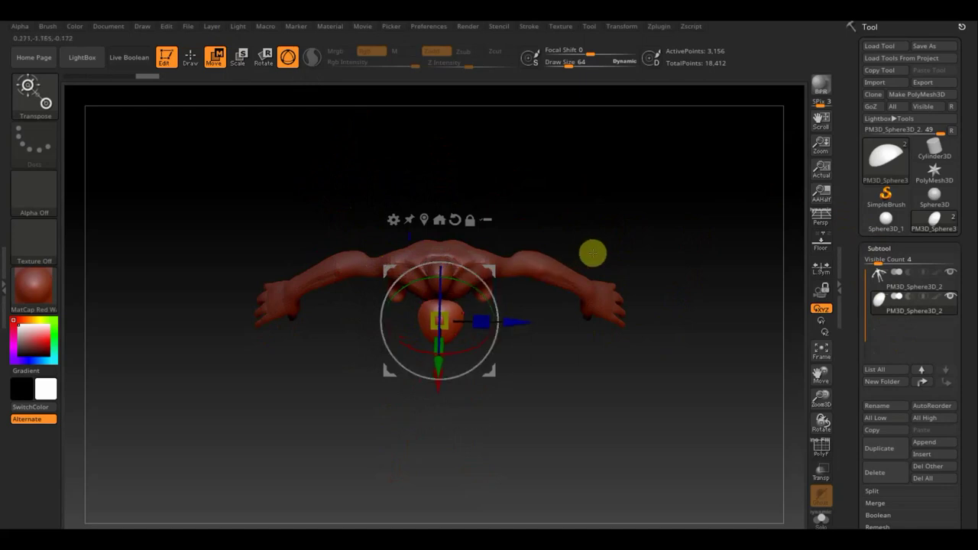
Rotate the sphere into place on the upper torso and go back to Draw mode.
mouse_move(592, 251)
left_mouse_down()
mouse_move(583, 175)
mouse_move(589, 230)
mouse_move(511, 234)
mouse_move(601, 240)
left_mouse_up()
left_click_drag(485, 277, 437, 256)
left_click_drag(634, 306, 622, 352, "shift")
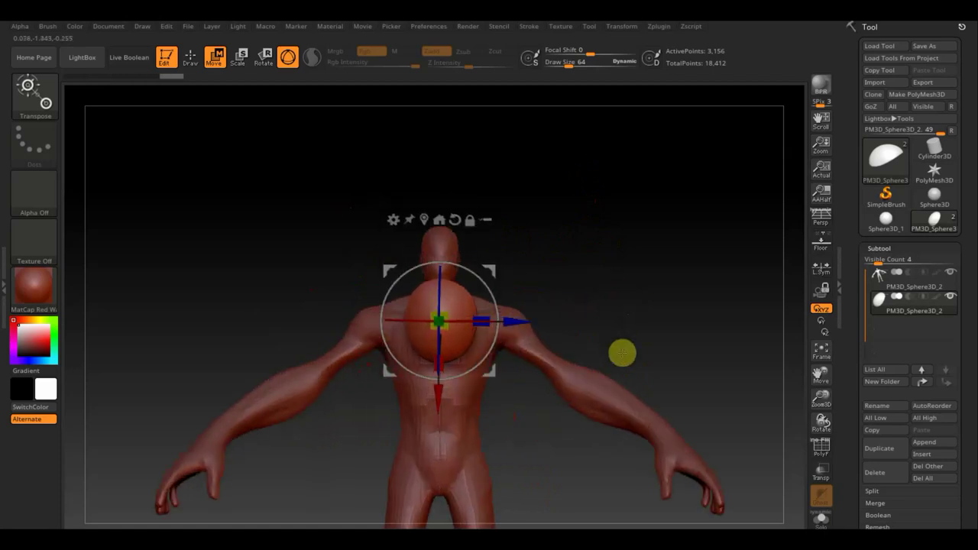
left_click(190, 57)
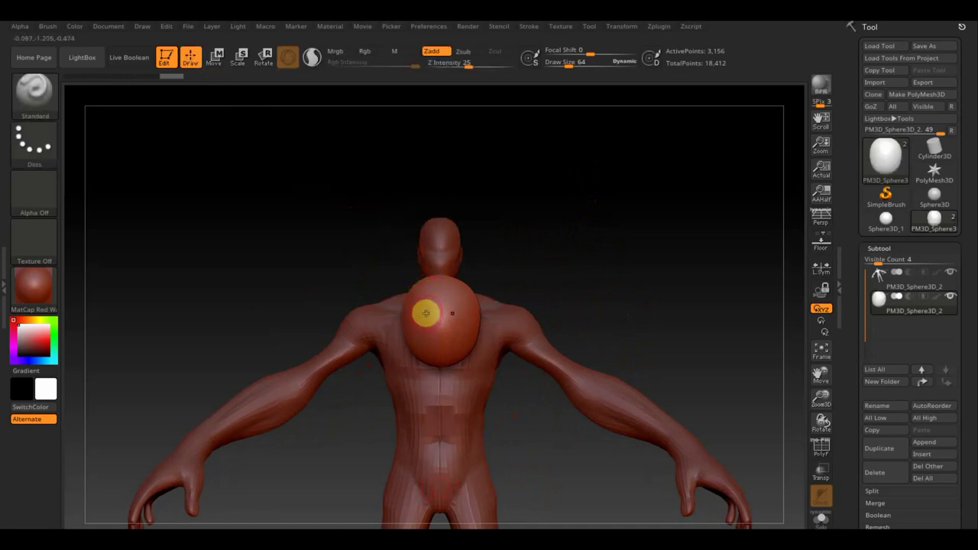
left_click_drag(975, 480, 960, 408)
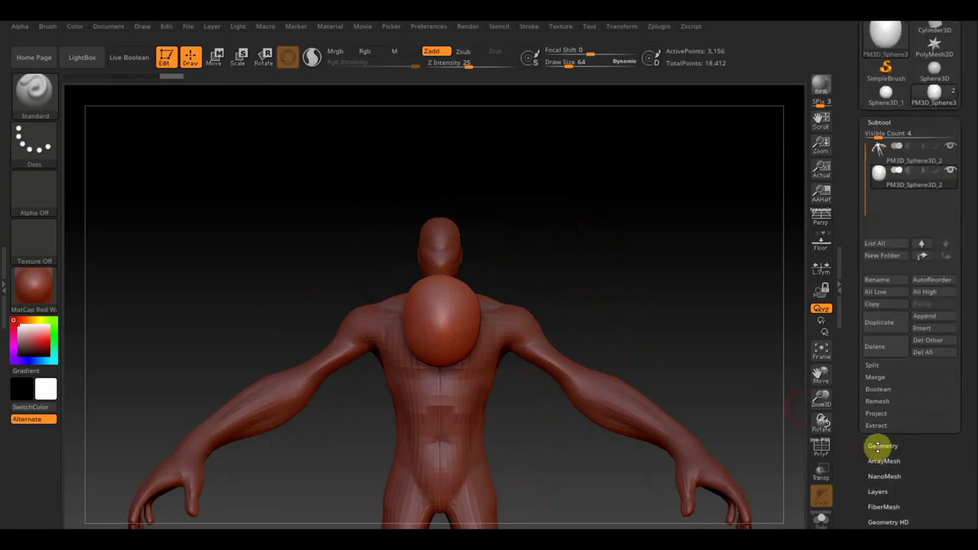
Mirror and weld the chest sphere, then scale it slightly wider with the Move gizmo.
left_click(879, 447)
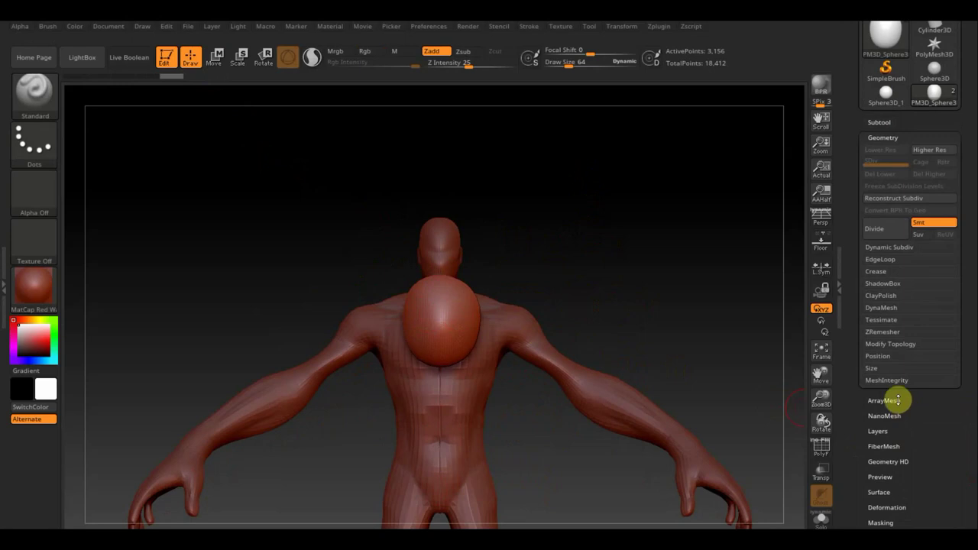
left_click(895, 344)
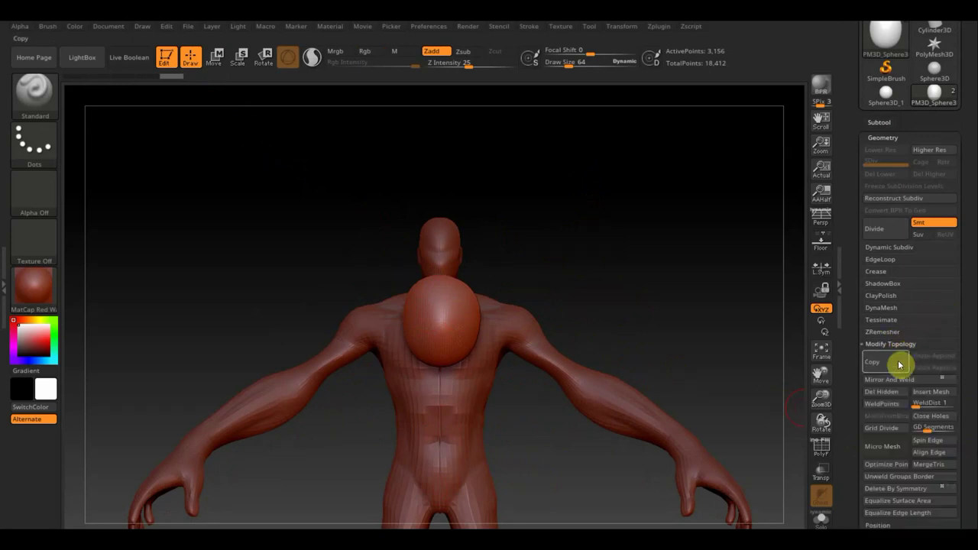
left_click(901, 383)
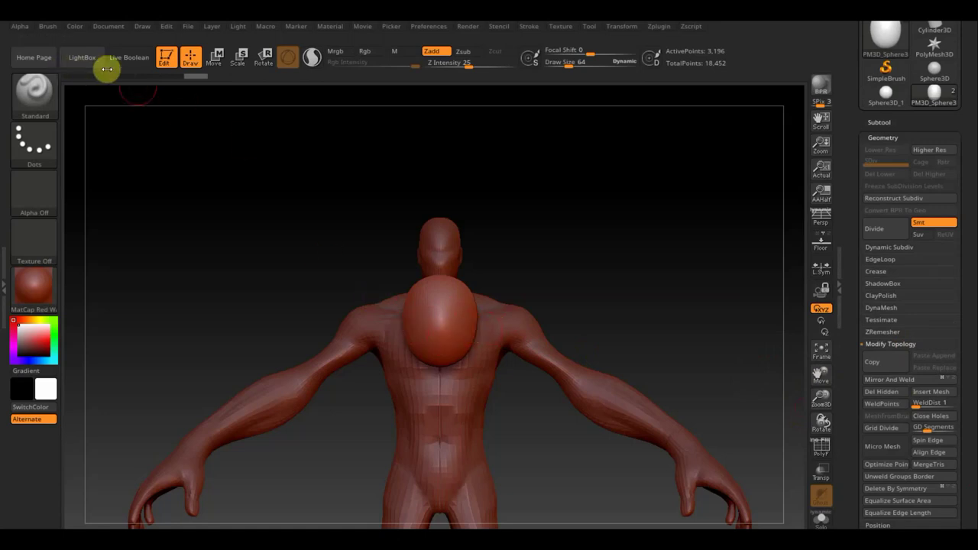
left_click(216, 57)
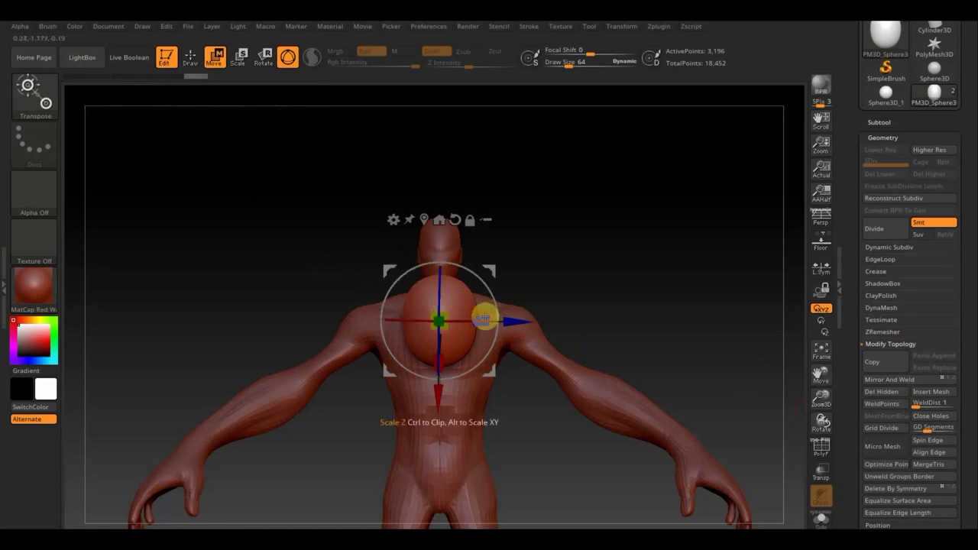
left_click_drag(483, 316, 488, 317)
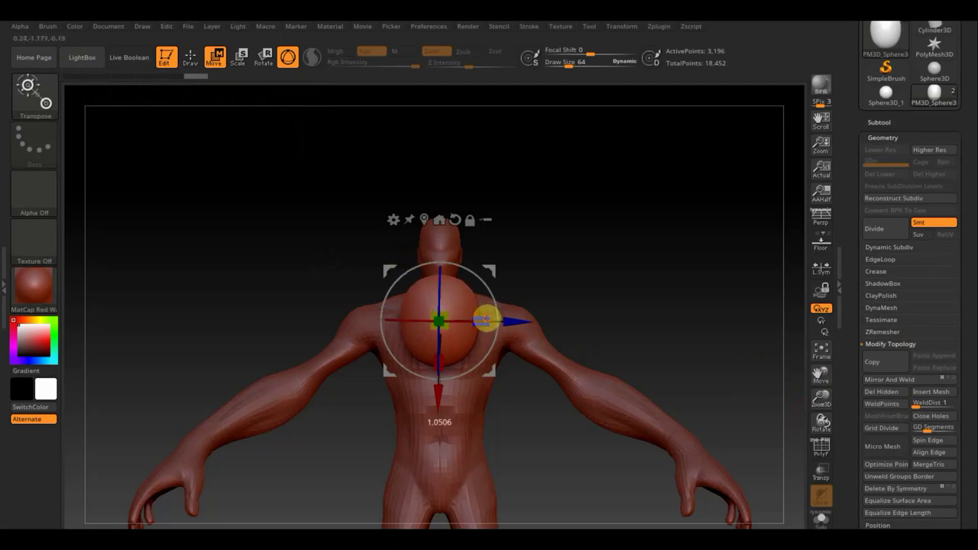
left_click(190, 56)
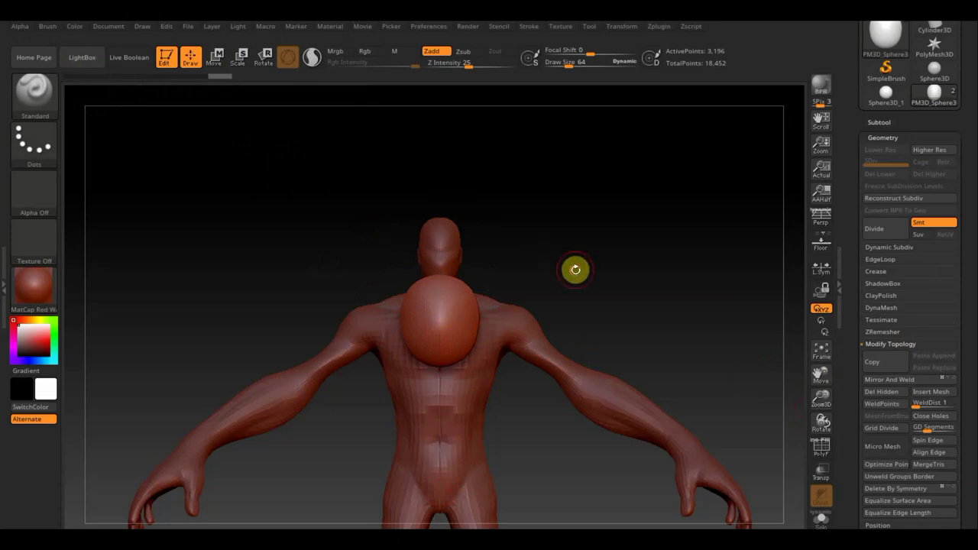
Export the chest sphere subtool as an OBJ mesh.
mouse_move(575, 269)
left_mouse_down()
mouse_move(491, 277)
mouse_move(527, 280)
mouse_move(583, 263)
mouse_move(580, 283)
left_mouse_up()
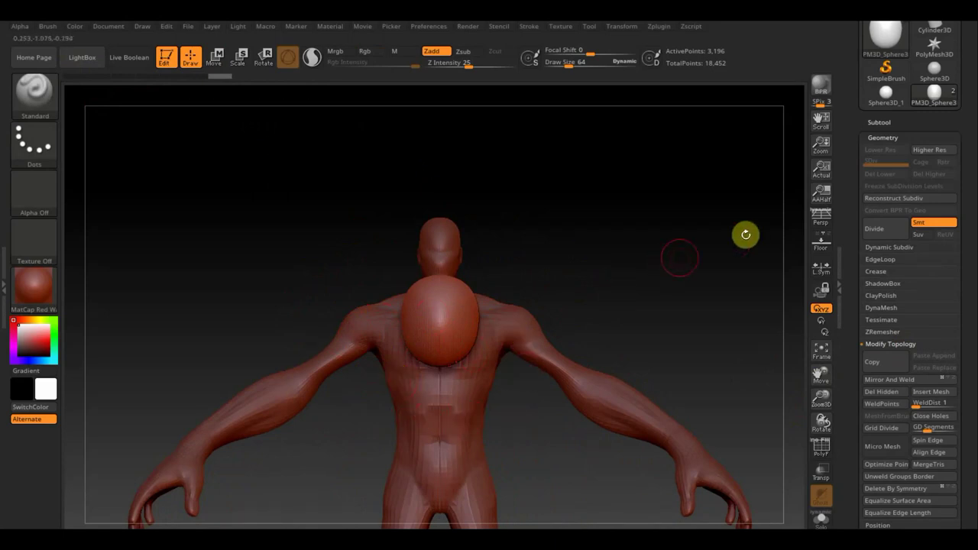
left_click_drag(967, 125, 967, 207)
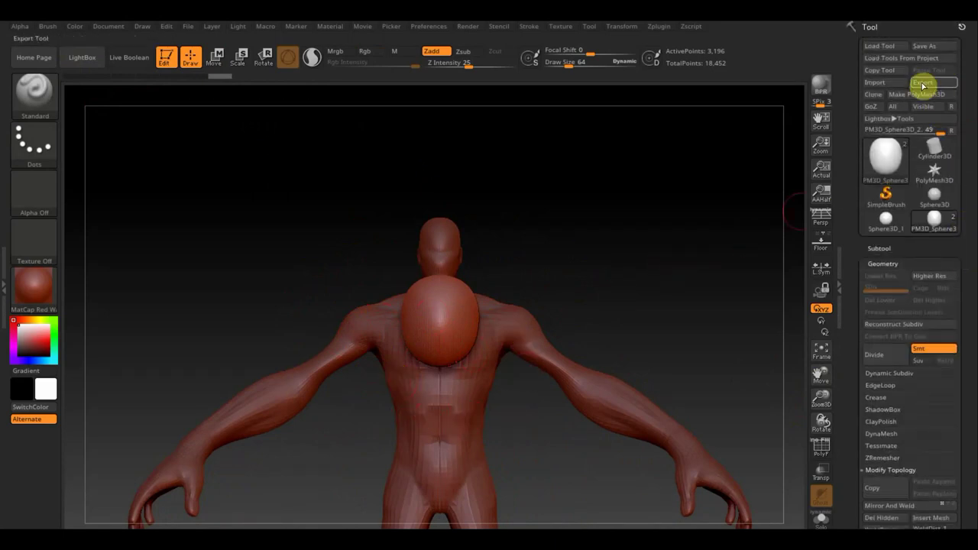
left_click(923, 82)
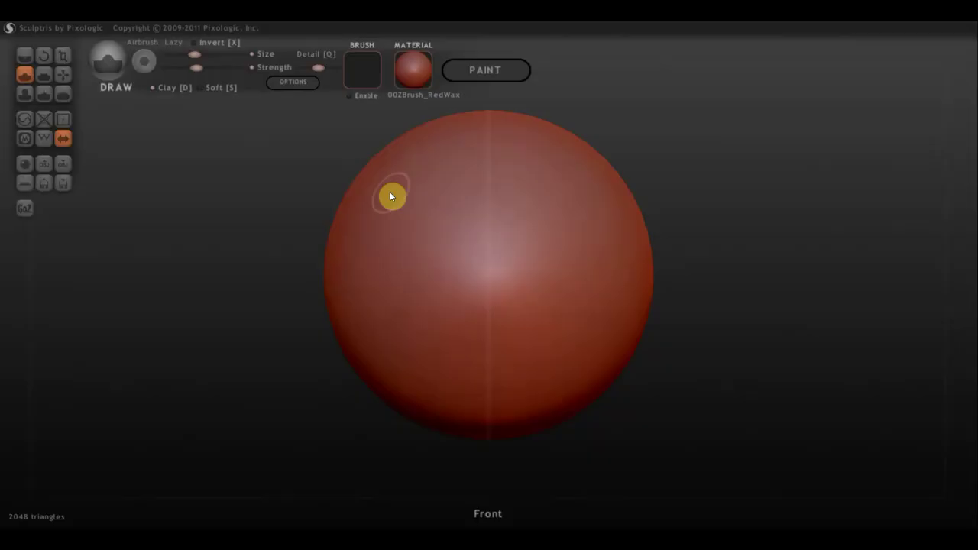
Import the наплечник mesh as a new scene, then switch on Symmetry.
left_click(44, 162)
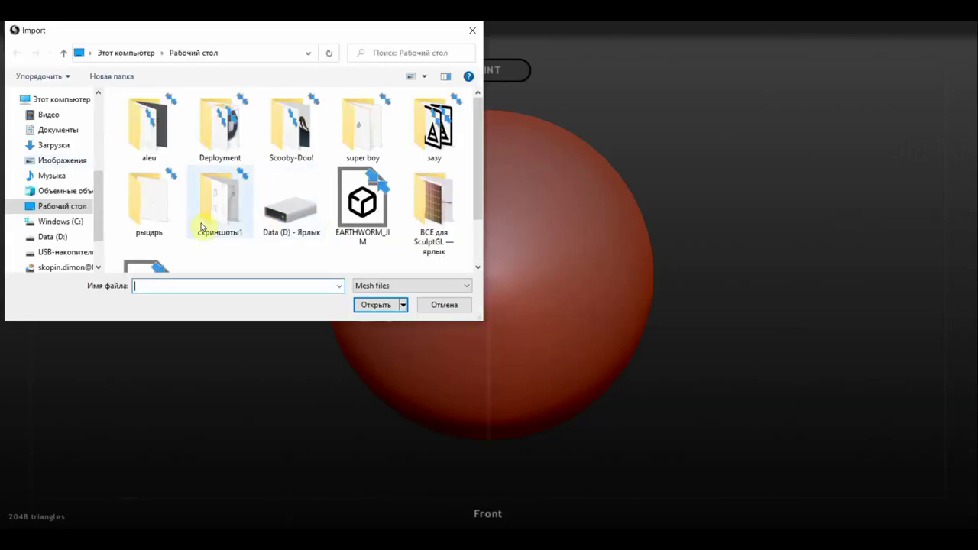
scroll(295, 213, "down", 1)
left_click(150, 233)
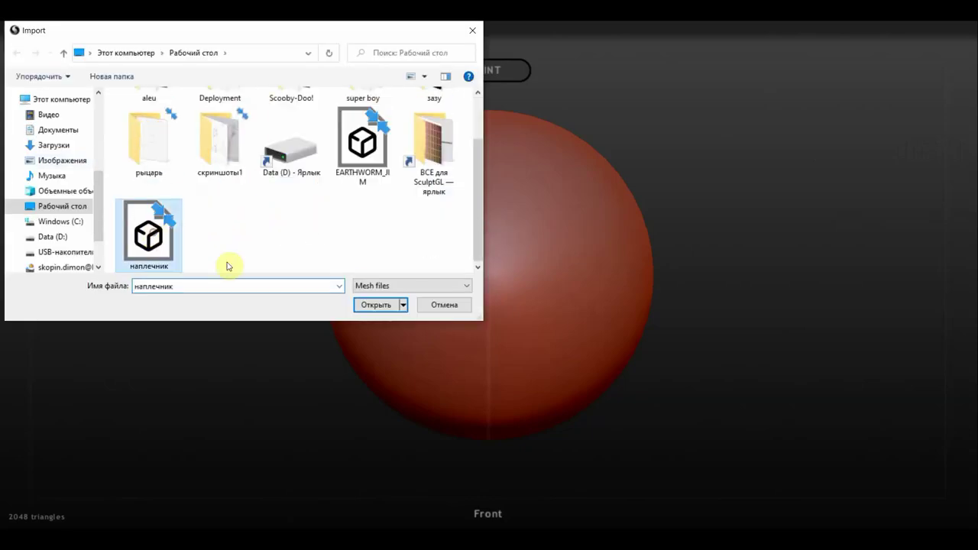
left_click(372, 307)
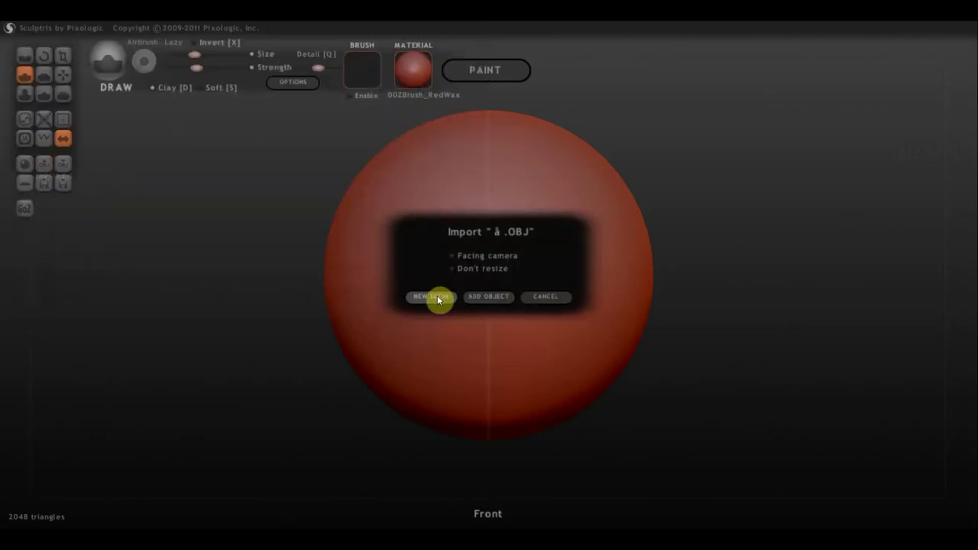
left_click(437, 296)
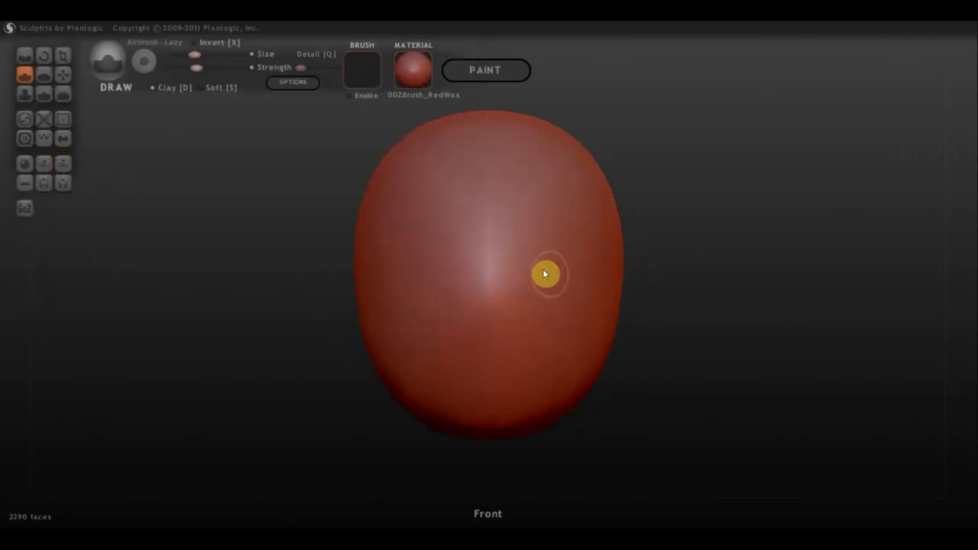
left_click(64, 138)
Confirm the symmetry prompt with OK so the shell mirrors left to right.
left_click(498, 315)
From the right view, raise Strength slightly and draw a ridge down the shell's upper right.
mouse_move(635, 160)
left_mouse_down()
mouse_move(633, 186)
mouse_move(579, 164)
mouse_move(589, 157)
left_mouse_up()
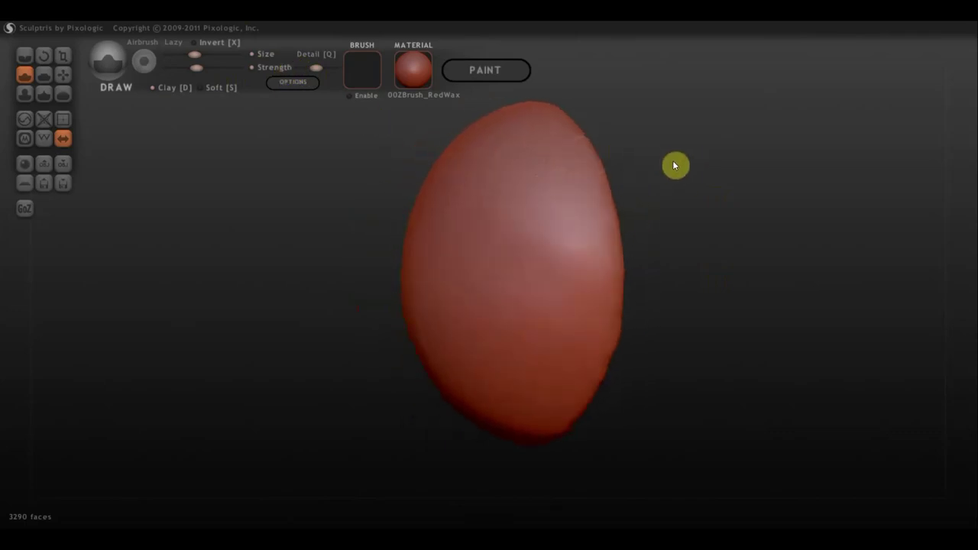
left_click_drag(672, 186, 672, 187, "shift")
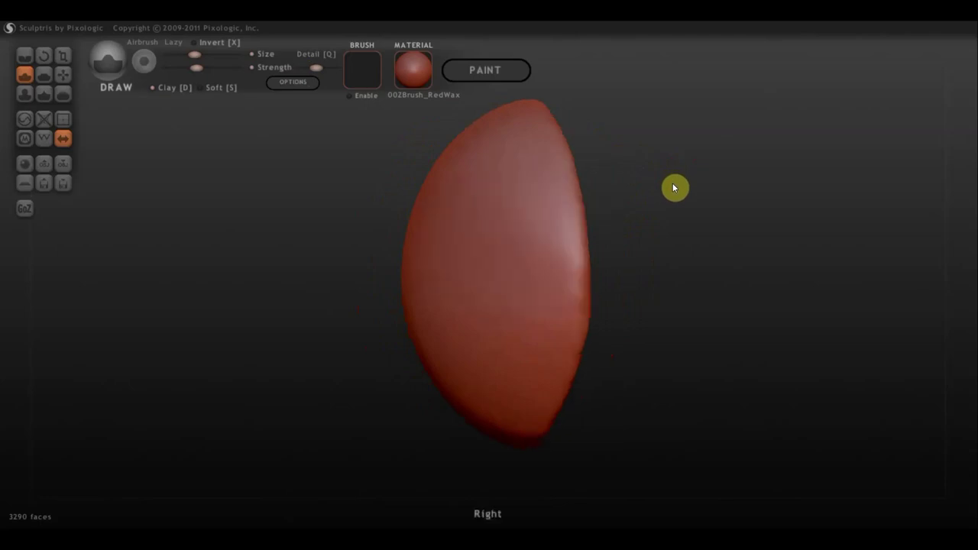
mouse_move(666, 150)
left_mouse_down()
mouse_move(649, 186)
mouse_move(661, 193)
left_mouse_up()
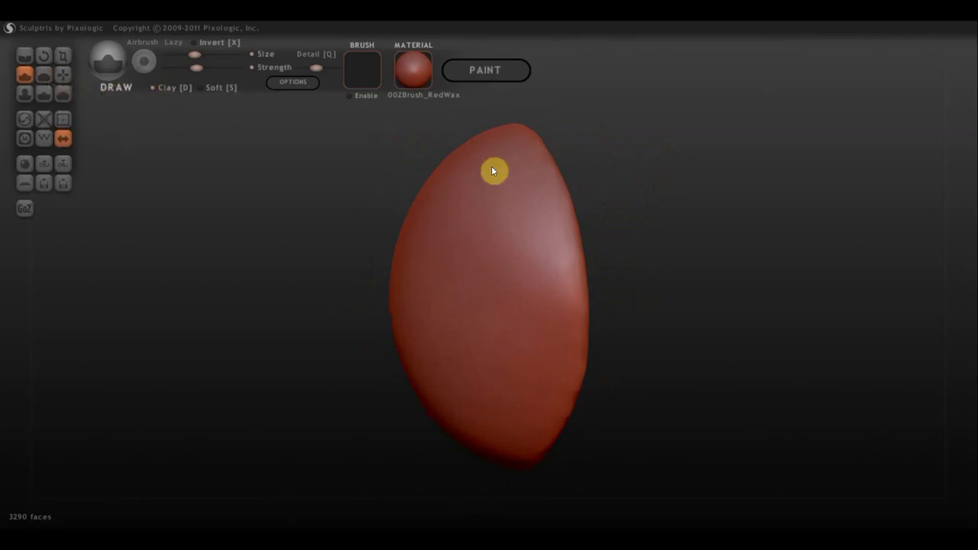
left_click_drag(525, 177, 554, 243)
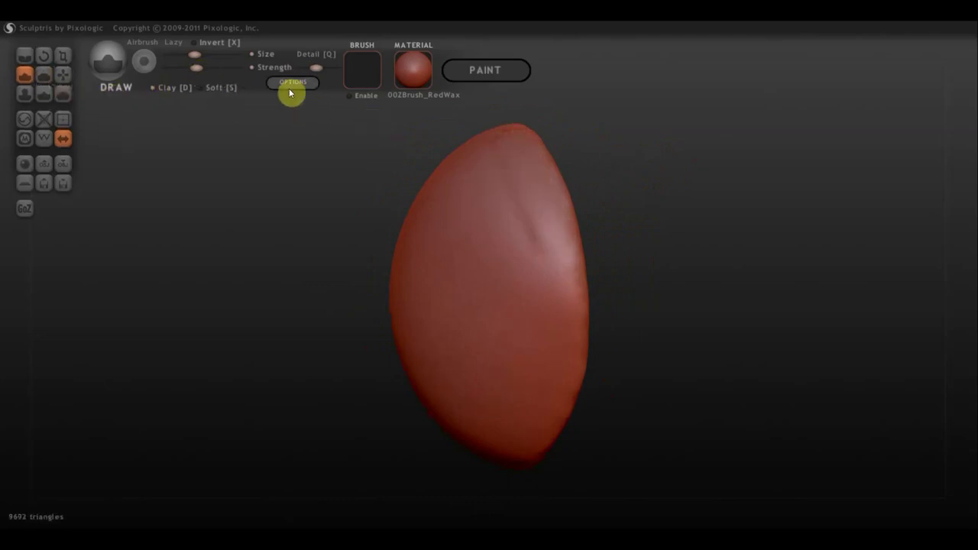
left_click_drag(204, 69, 208, 68)
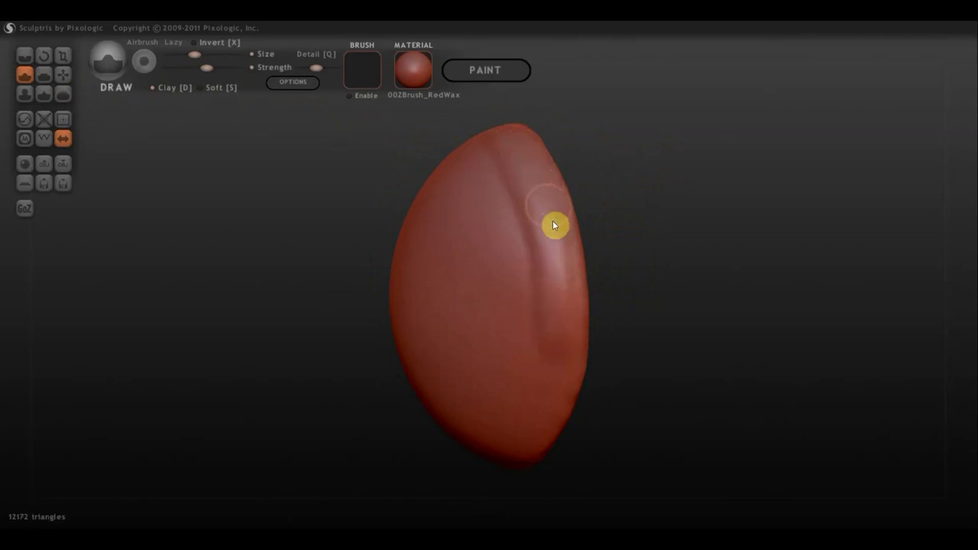
left_click_drag(553, 220, 573, 362)
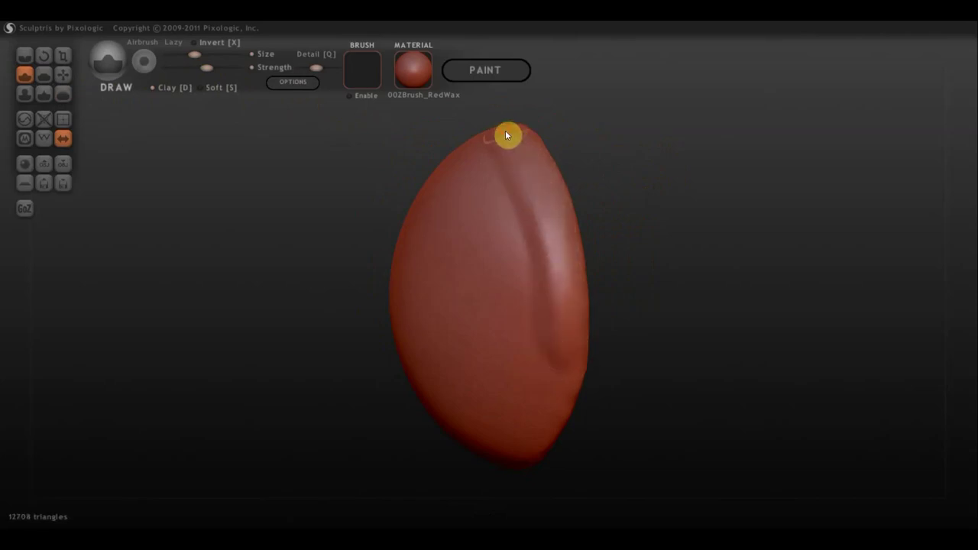
mouse_move(505, 136)
left_mouse_down()
mouse_move(547, 221)
mouse_move(570, 334)
mouse_move(612, 276)
mouse_move(574, 295)
mouse_move(490, 199)
left_mouse_up()
Continue the ridge along the front rim and across the top, extending it down the right edge.
mouse_move(504, 145)
left_mouse_down()
mouse_move(483, 290)
mouse_move(489, 406)
left_mouse_up()
mouse_move(680, 206)
left_mouse_down()
mouse_move(780, 212)
mouse_move(708, 181)
mouse_move(729, 208)
left_mouse_up()
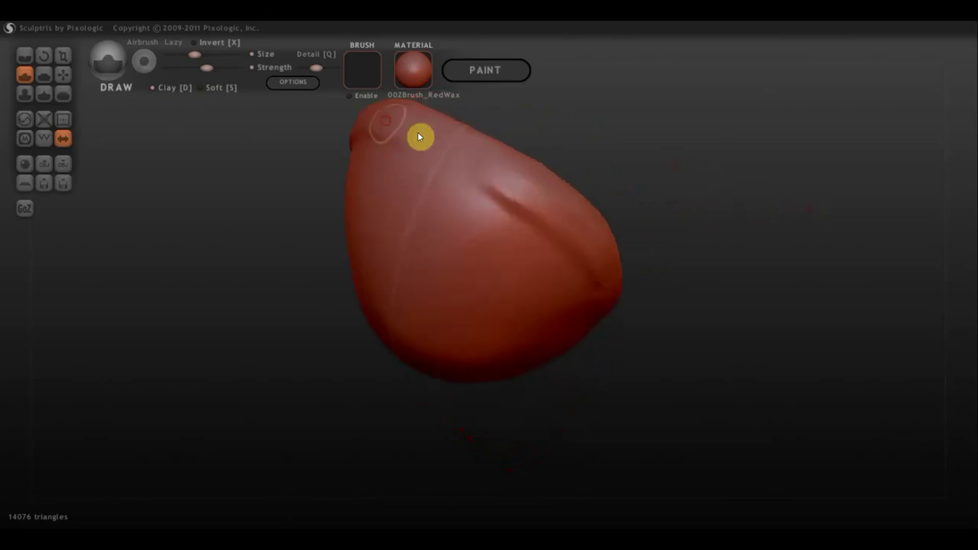
mouse_move(417, 138)
left_mouse_down()
mouse_move(401, 131)
mouse_move(509, 179)
mouse_move(396, 129)
mouse_move(610, 240)
mouse_move(545, 172)
mouse_move(619, 273)
left_mouse_up()
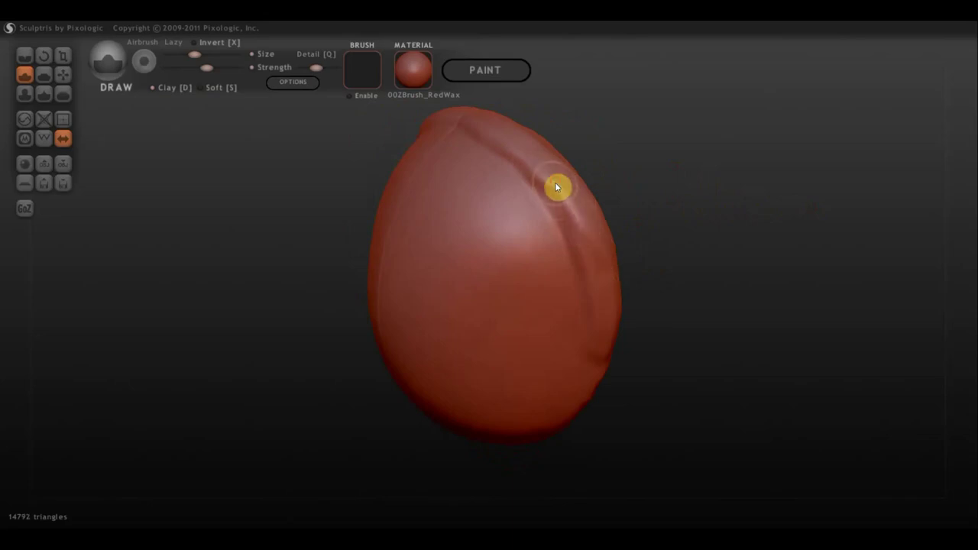
left_click_drag(556, 188, 604, 281)
left_click_drag(606, 359, 601, 351)
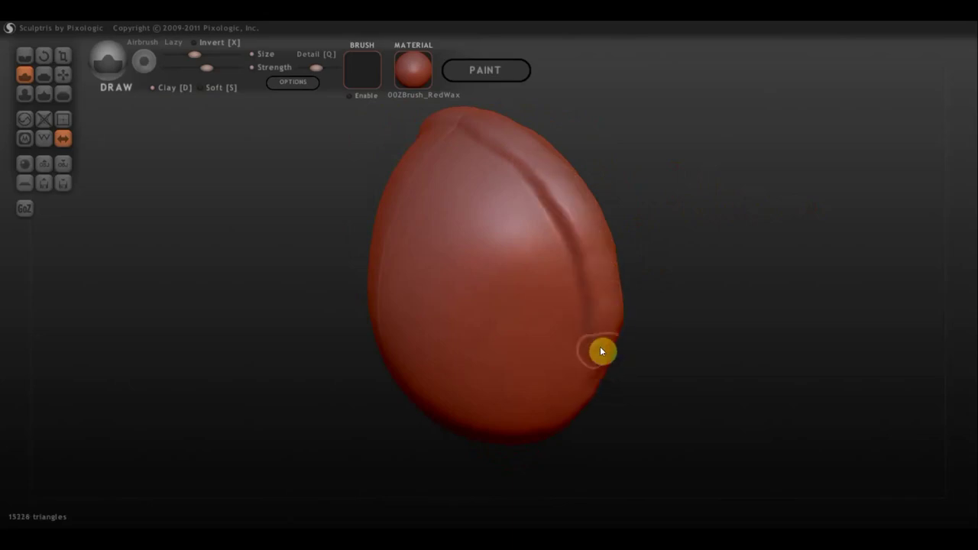
mouse_move(596, 392)
left_mouse_down()
mouse_move(714, 314)
mouse_move(796, 300)
mouse_move(709, 291)
mouse_move(583, 316)
mouse_move(483, 114)
mouse_move(533, 178)
left_mouse_up()
Build up the ridge across the shell's top edge and down toward the right side.
left_click_drag(550, 224, 496, 125)
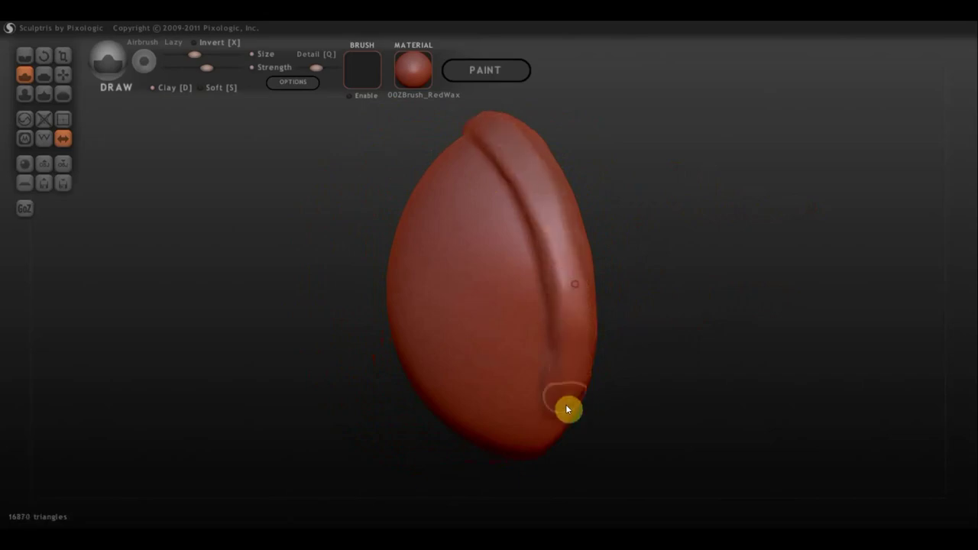
left_click_drag(619, 134, 701, 190)
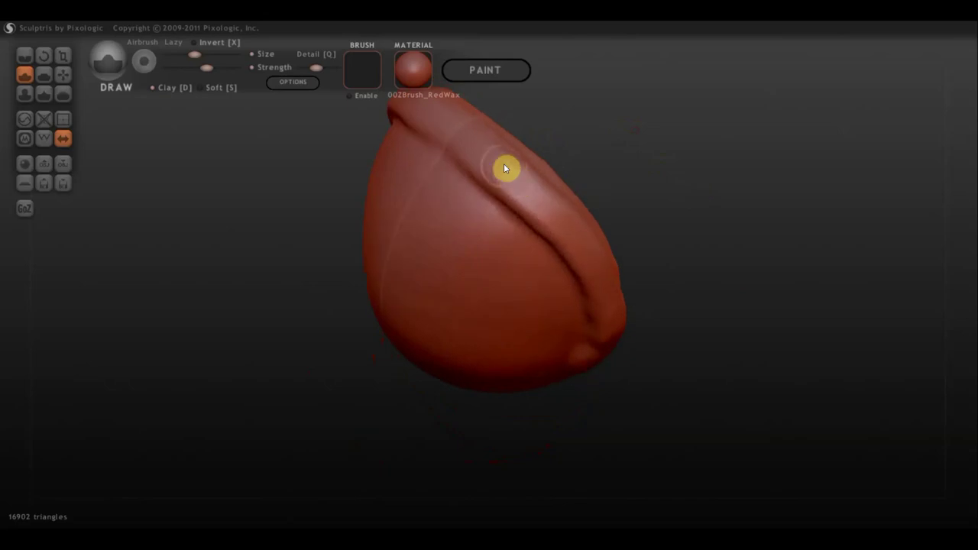
mouse_move(505, 166)
left_mouse_down()
mouse_move(451, 124)
mouse_move(517, 190)
left_mouse_up()
mouse_move(436, 131)
left_mouse_down()
mouse_move(559, 219)
mouse_move(609, 286)
left_mouse_up()
left_click_drag(552, 211, 622, 316)
mouse_move(698, 259)
left_mouse_down()
mouse_move(720, 131)
mouse_move(736, 211)
mouse_move(784, 201)
mouse_move(771, 200)
left_mouse_up()
mouse_move(493, 127)
left_mouse_down()
mouse_move(384, 122)
mouse_move(493, 118)
left_mouse_up()
left_click_drag(402, 119, 546, 143)
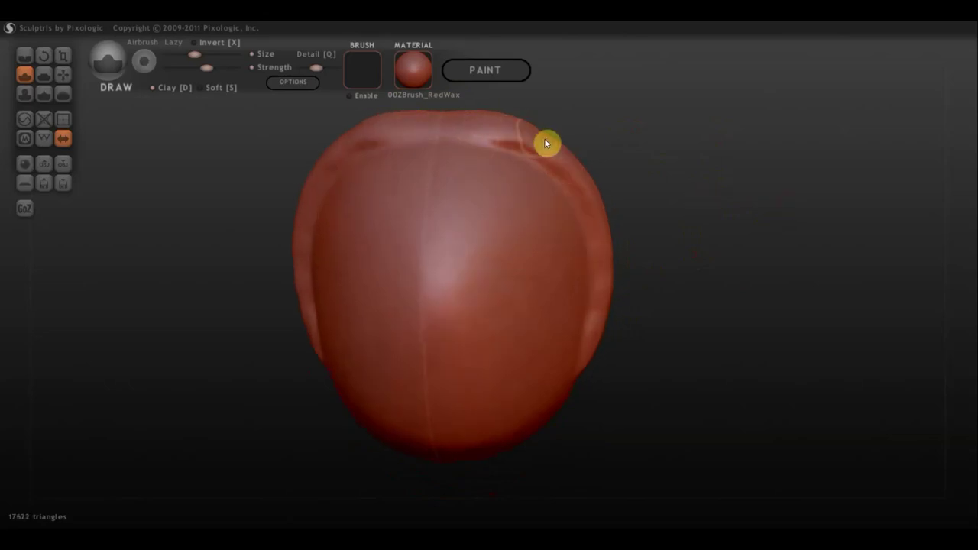
mouse_move(620, 220)
left_mouse_down()
mouse_move(648, 234)
mouse_move(570, 227)
mouse_move(567, 199)
mouse_move(540, 159)
mouse_move(601, 247)
mouse_move(614, 376)
left_mouse_up()
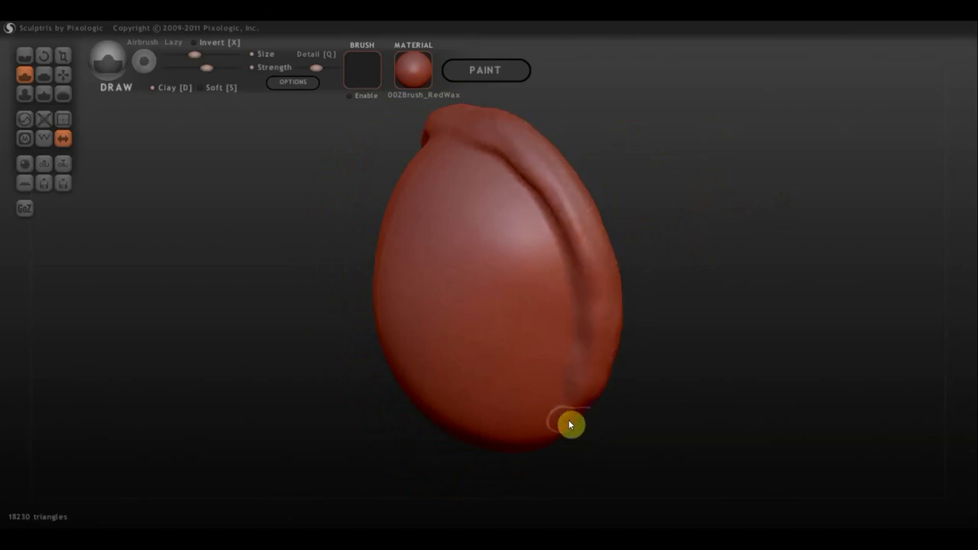
Raise the lower and lower-left rim, deepen the groove beside it, and inspect the hollow inside.
mouse_move(553, 451)
left_mouse_down()
mouse_move(609, 371)
mouse_move(594, 339)
mouse_move(568, 404)
mouse_move(566, 378)
mouse_move(561, 420)
mouse_move(692, 356)
mouse_move(473, 378)
mouse_move(432, 421)
left_mouse_up()
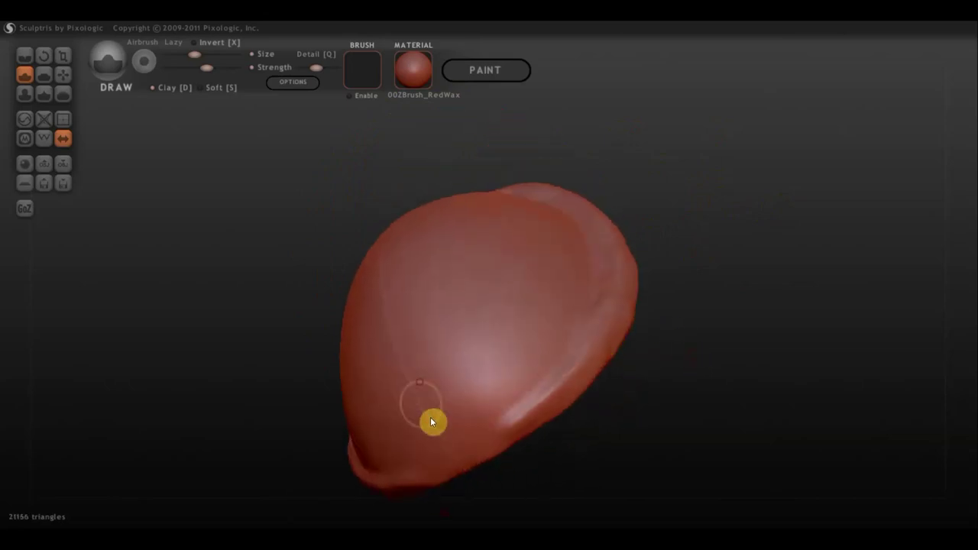
mouse_move(585, 364)
left_mouse_down()
mouse_move(734, 344)
mouse_move(722, 301)
mouse_move(567, 391)
mouse_move(377, 453)
left_mouse_up()
left_click_drag(517, 403, 593, 349)
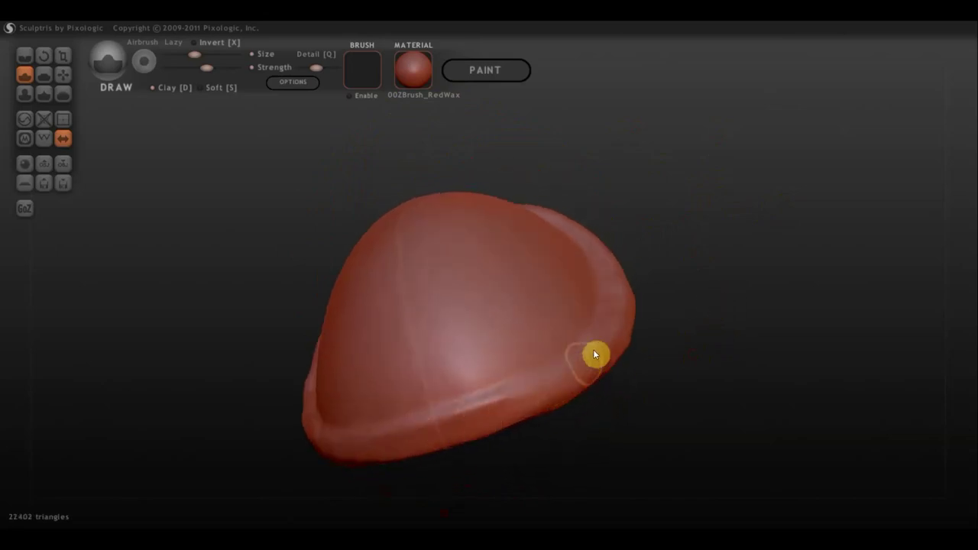
left_click_drag(538, 399, 418, 456)
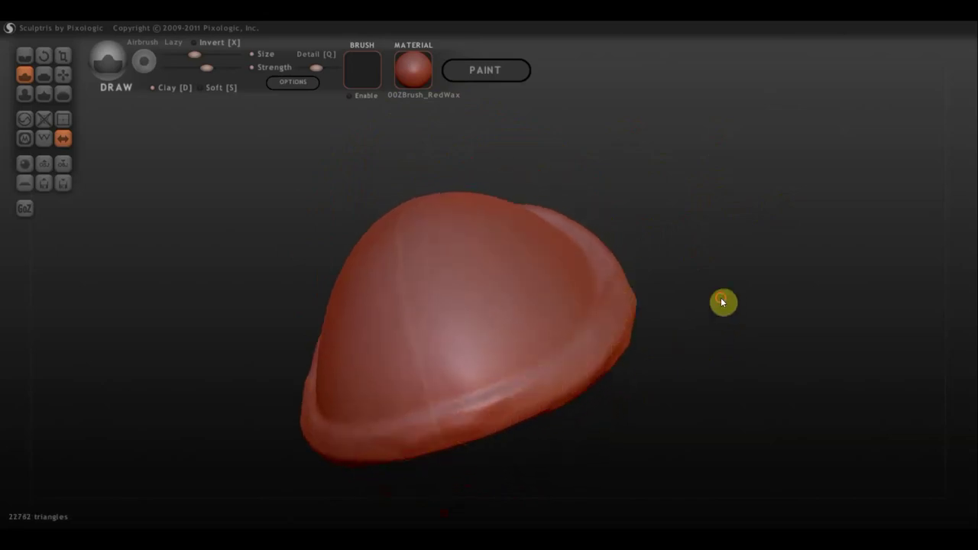
mouse_move(723, 301)
left_mouse_down()
mouse_move(755, 387)
mouse_move(776, 379)
left_mouse_up()
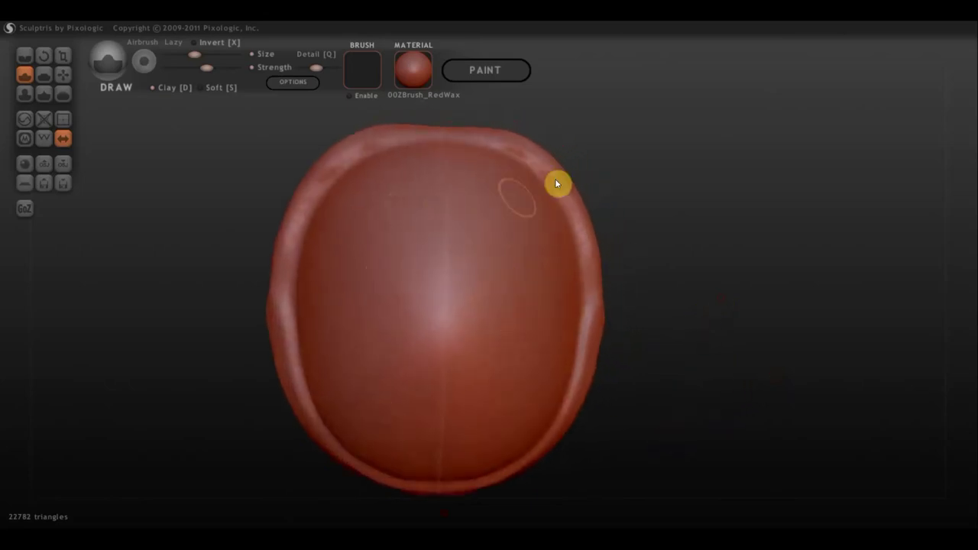
mouse_move(619, 165)
left_mouse_down()
mouse_move(906, 208)
mouse_move(799, 219)
left_mouse_up()
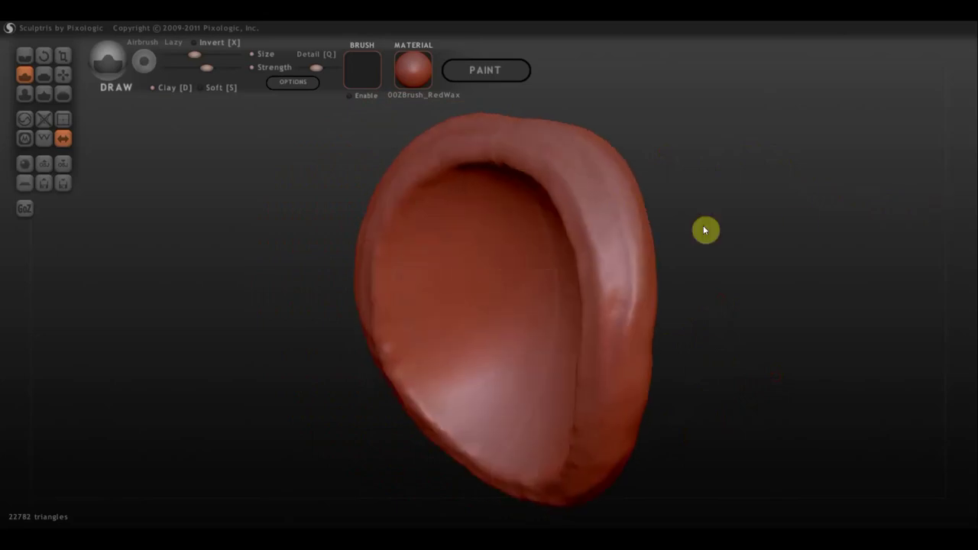
left_click_drag(705, 230, 775, 199)
left_click_drag(728, 246, 749, 238)
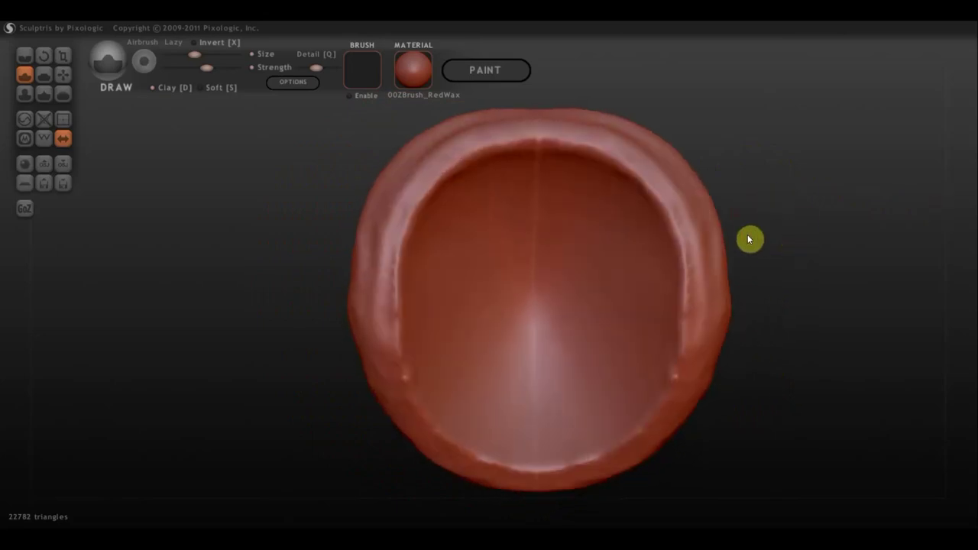
Flatten the upper-right, top and upper-left rim using an enlarged Flatten brush.
left_click(43, 75)
scroll(515, 156, "down", 2)
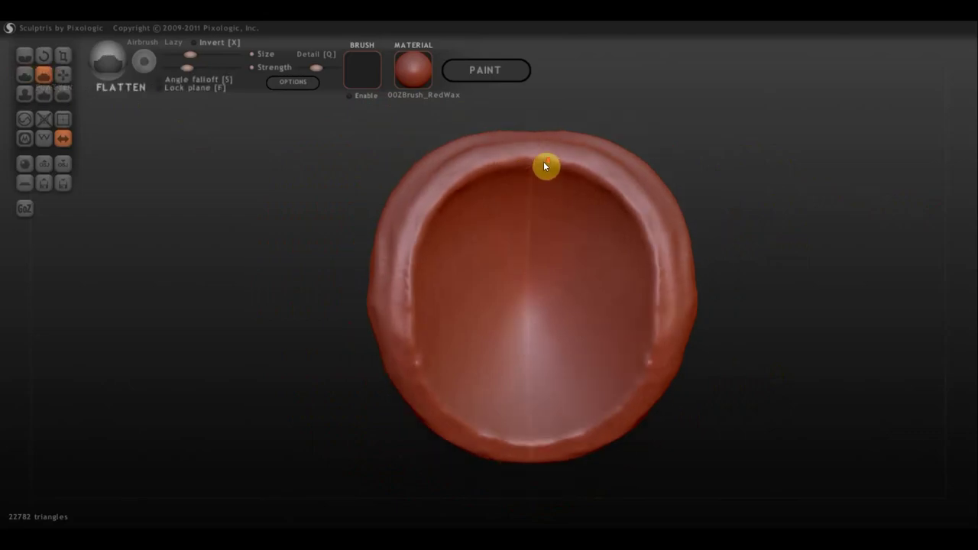
scroll(545, 164, "down", 2)
left_click(202, 55)
scroll(565, 174, "up", 2)
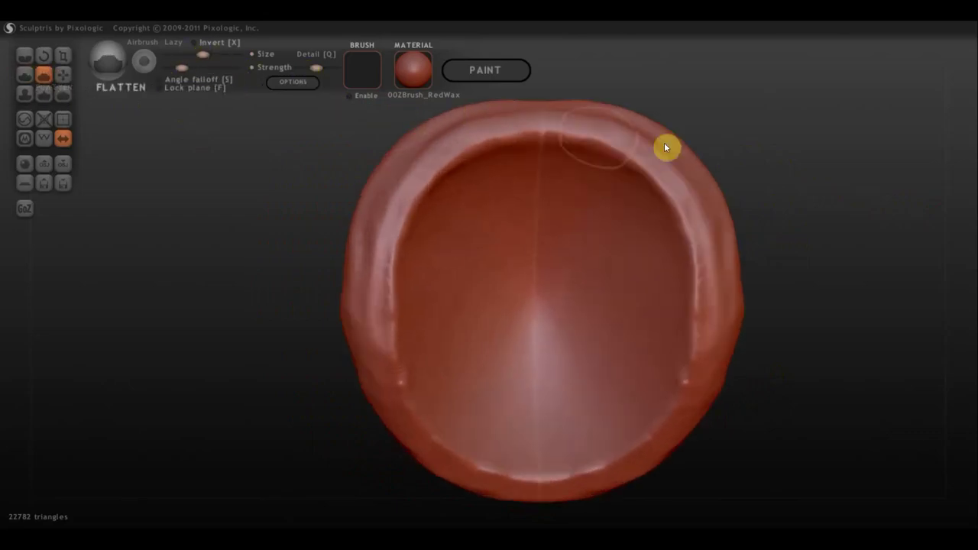
mouse_move(589, 143)
left_mouse_down()
mouse_move(698, 247)
mouse_move(680, 223)
mouse_move(693, 262)
mouse_move(690, 343)
mouse_move(667, 390)
mouse_move(620, 459)
mouse_move(578, 476)
mouse_move(475, 452)
mouse_move(387, 359)
mouse_move(375, 390)
mouse_move(431, 452)
mouse_move(385, 341)
mouse_move(404, 214)
mouse_move(389, 366)
mouse_move(440, 162)
mouse_move(410, 175)
mouse_move(530, 115)
mouse_move(509, 115)
mouse_move(468, 149)
mouse_move(535, 137)
left_mouse_up()
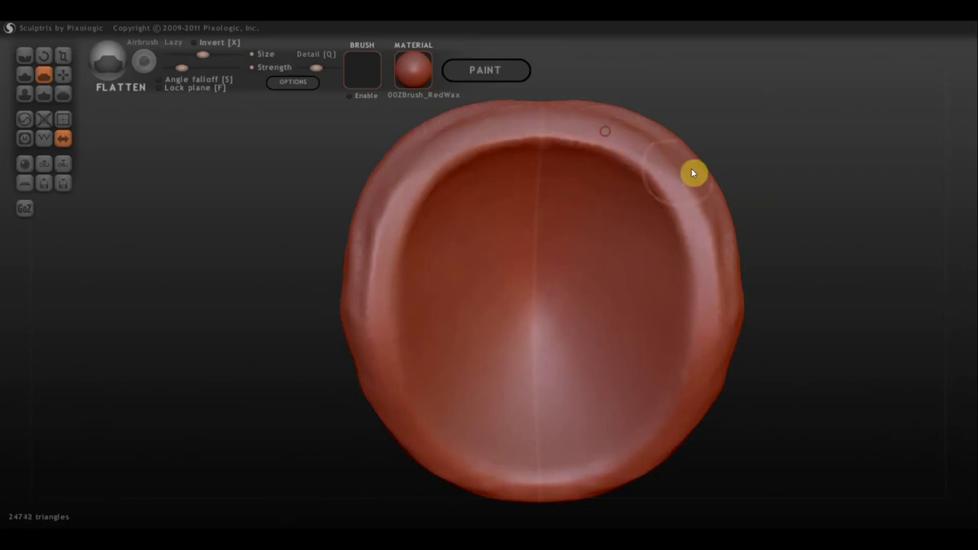
mouse_move(741, 153)
left_mouse_down()
mouse_move(775, 117)
mouse_move(688, 138)
left_mouse_up()
mouse_move(440, 176)
left_mouse_down()
mouse_move(417, 218)
mouse_move(480, 168)
mouse_move(387, 188)
left_mouse_up()
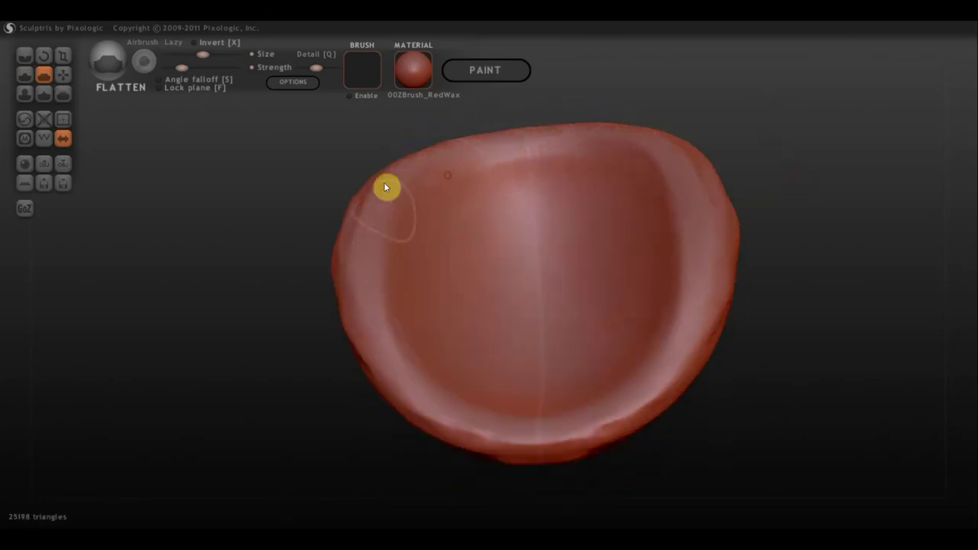
With wireframe shown, flatten the upper- and lower-left rim, lowering then slightly raising strength.
left_click(43, 137)
left_click_drag(258, 153, 253, 212)
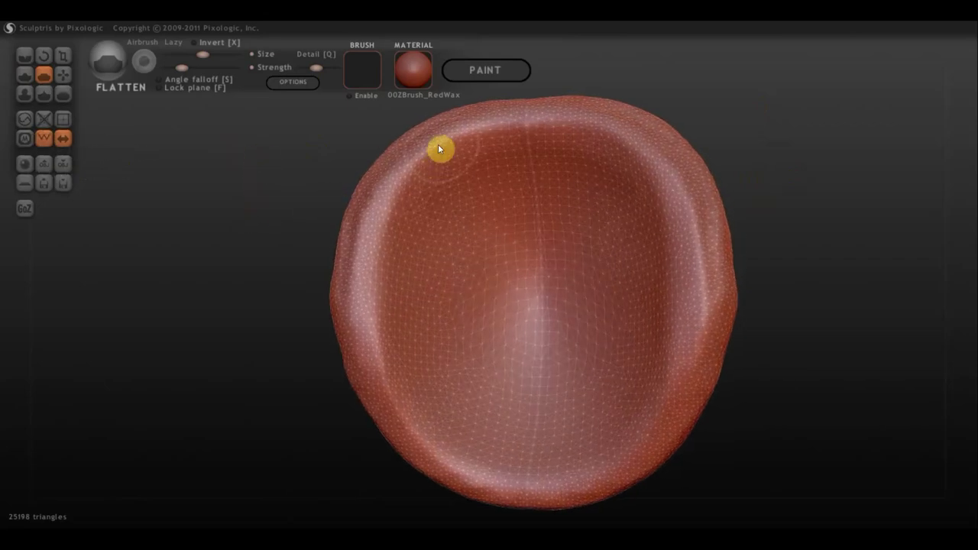
left_click_drag(458, 153, 421, 210)
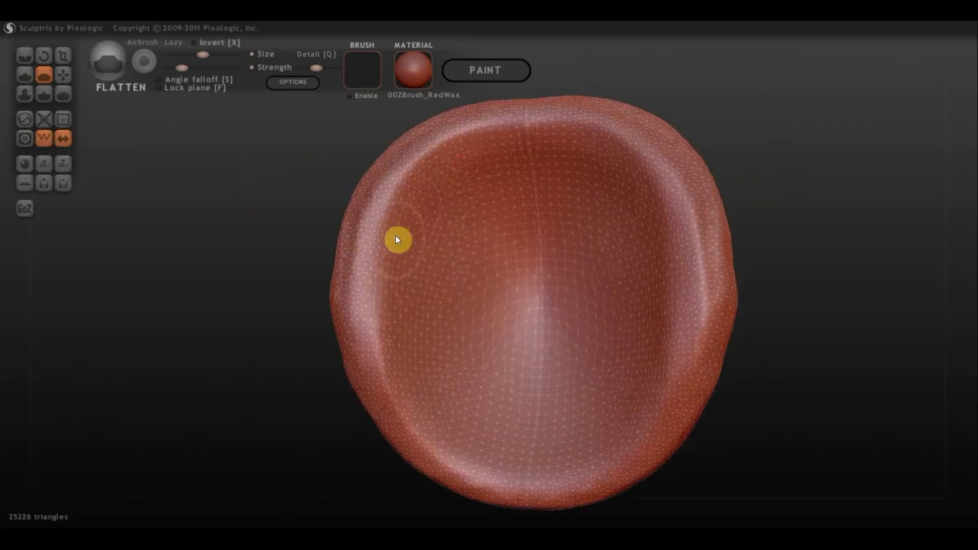
mouse_move(405, 353)
left_mouse_down()
mouse_move(428, 428)
mouse_move(474, 458)
left_mouse_up()
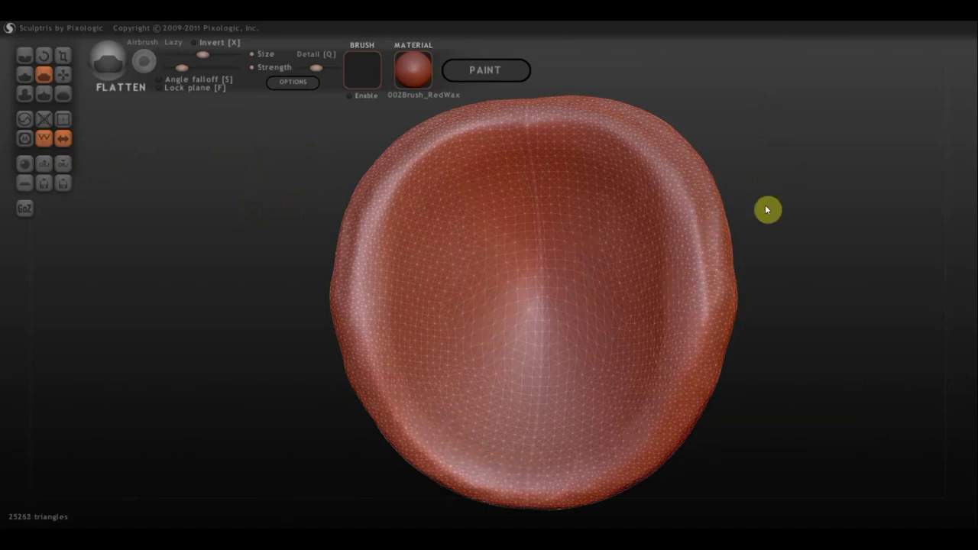
left_click_drag(317, 68, 296, 73)
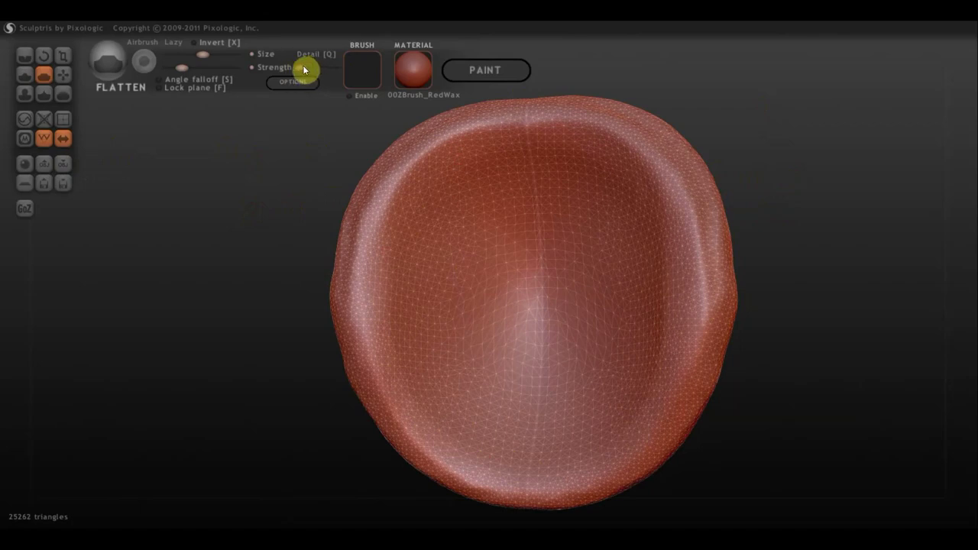
left_click_drag(474, 143, 384, 264)
left_click_drag(398, 333, 413, 396)
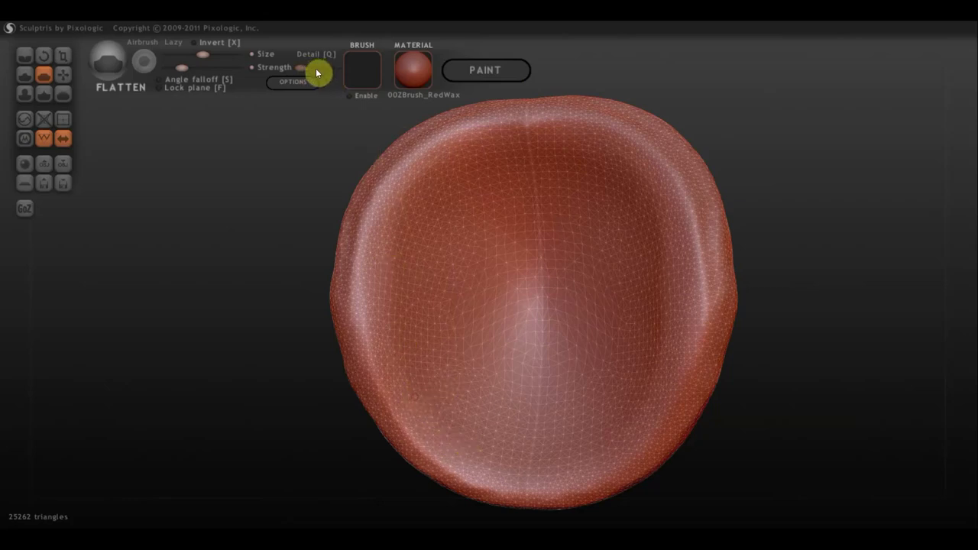
left_click_drag(313, 72, 311, 72)
mouse_move(730, 155)
left_mouse_down()
mouse_move(644, 203)
mouse_move(485, 192)
mouse_move(637, 164)
mouse_move(701, 184)
mouse_move(233, 146)
left_mouse_up()
Hide the wireframe and flatten the shell's left ridge with repeated strokes.
left_click(43, 137)
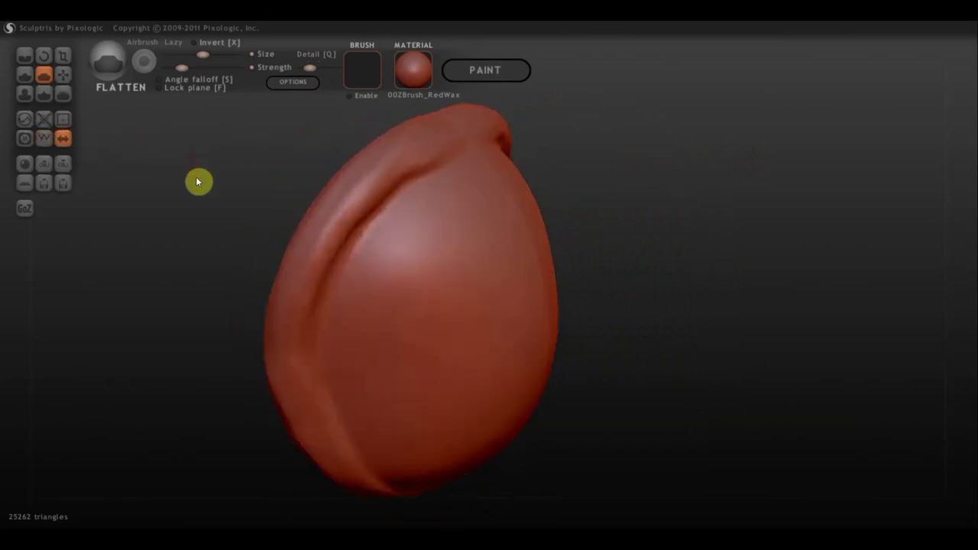
left_click_drag(195, 176, 419, 152)
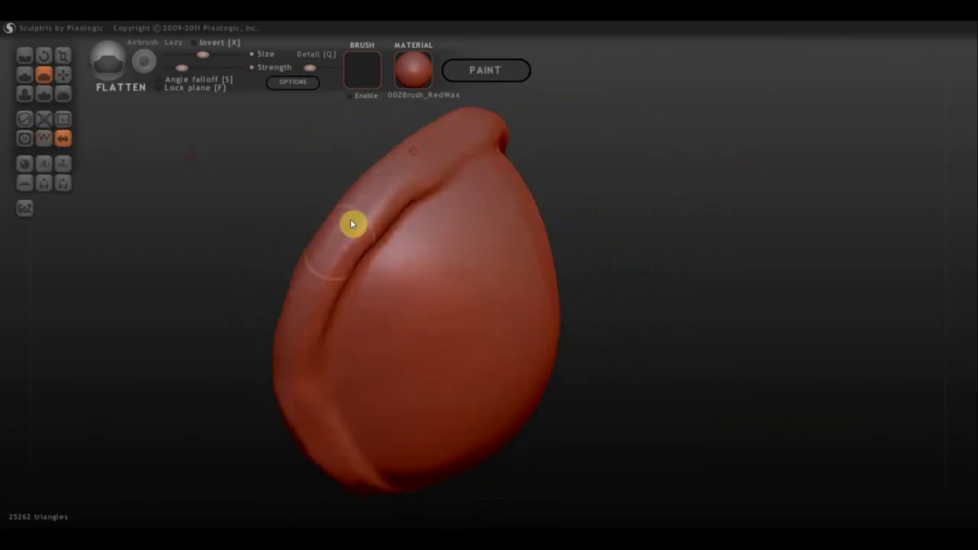
mouse_move(615, 176)
left_mouse_down()
mouse_move(545, 127)
mouse_move(602, 115)
left_mouse_up()
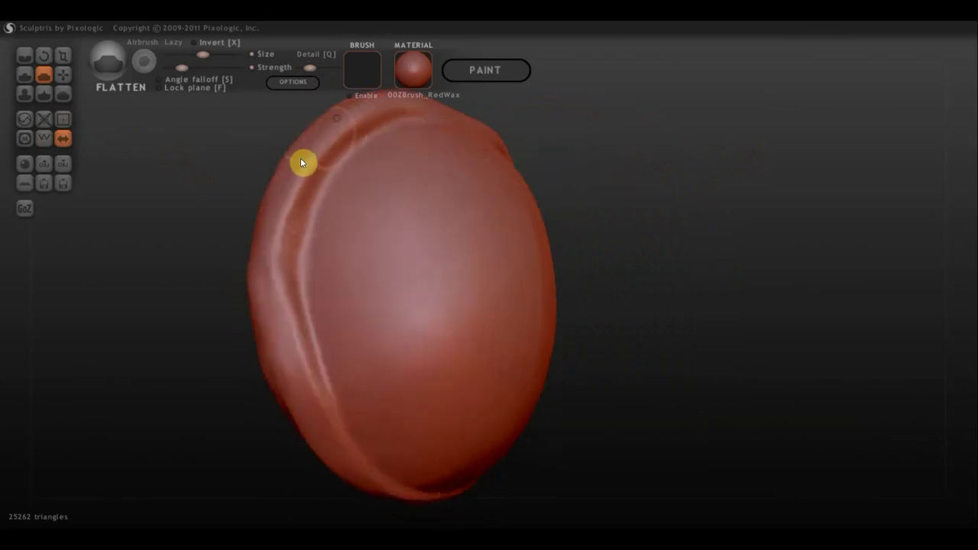
mouse_move(302, 165)
left_mouse_down()
mouse_move(278, 265)
mouse_move(330, 451)
mouse_move(262, 408)
left_mouse_up()
left_click_drag(314, 231, 288, 231)
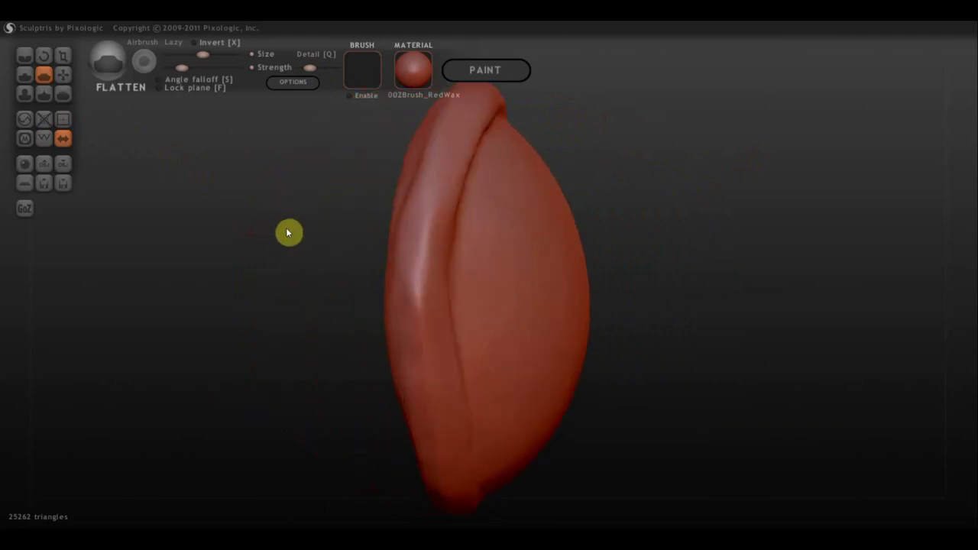
mouse_move(433, 178)
left_mouse_down()
mouse_move(415, 282)
mouse_move(425, 201)
mouse_move(419, 349)
mouse_move(431, 184)
mouse_move(415, 362)
mouse_move(425, 389)
mouse_move(430, 327)
mouse_move(443, 338)
left_mouse_up()
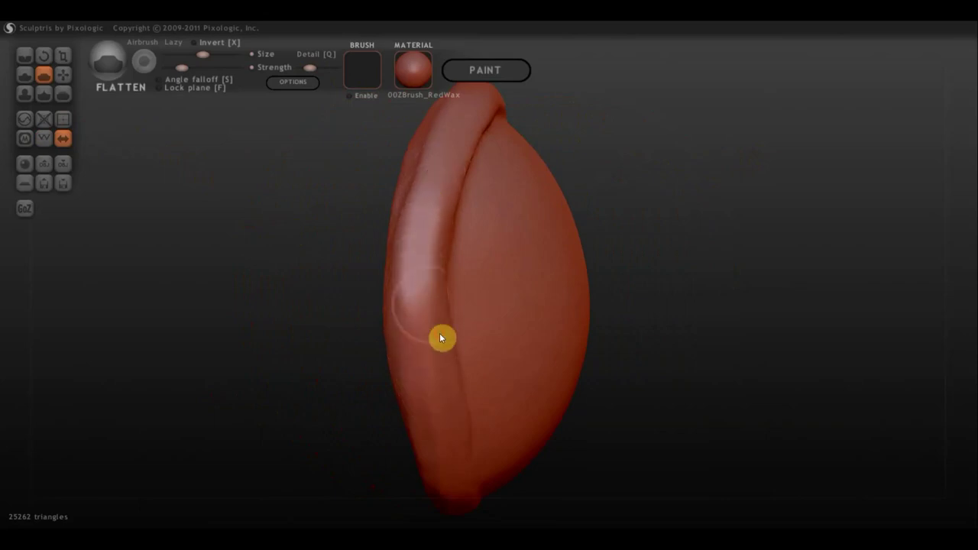
Flatten and smooth the right ridge and right inner ridge, then check the top rim.
left_click_drag(366, 350, 396, 317)
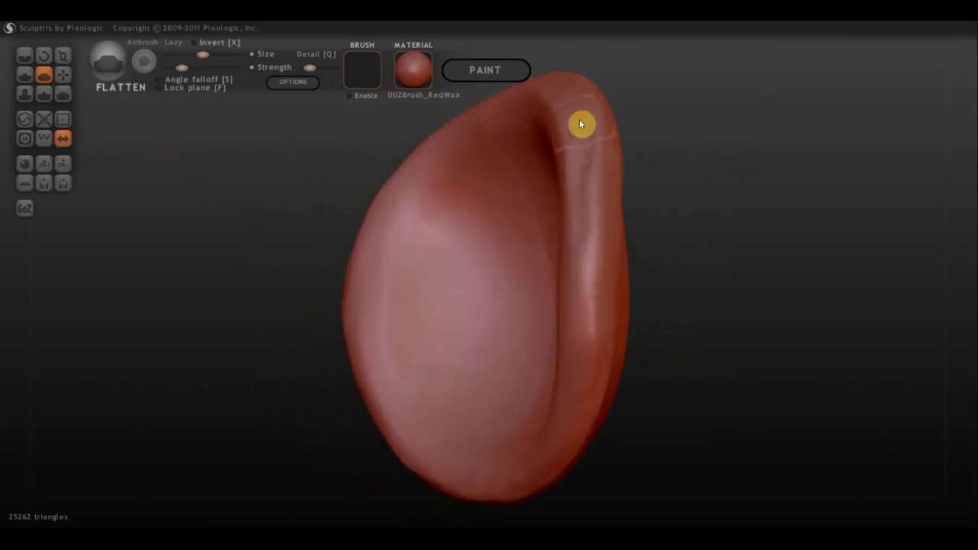
mouse_move(575, 132)
left_mouse_down()
mouse_move(588, 221)
mouse_move(572, 319)
mouse_move(586, 249)
mouse_move(577, 244)
mouse_move(581, 365)
mouse_move(603, 330)
mouse_move(596, 310)
mouse_move(585, 402)
mouse_move(694, 254)
mouse_move(764, 244)
left_mouse_up()
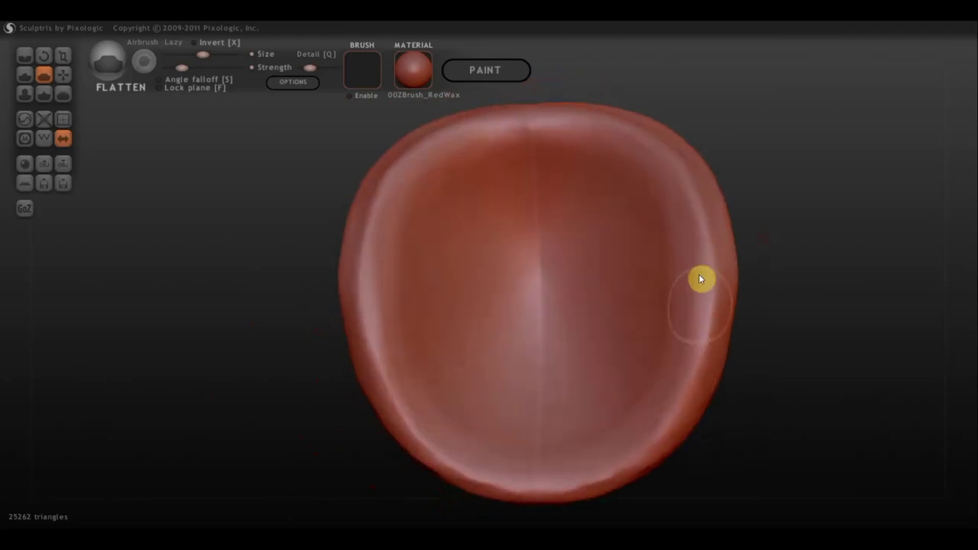
mouse_move(651, 146)
left_mouse_down()
mouse_move(681, 297)
mouse_move(699, 312)
left_mouse_up()
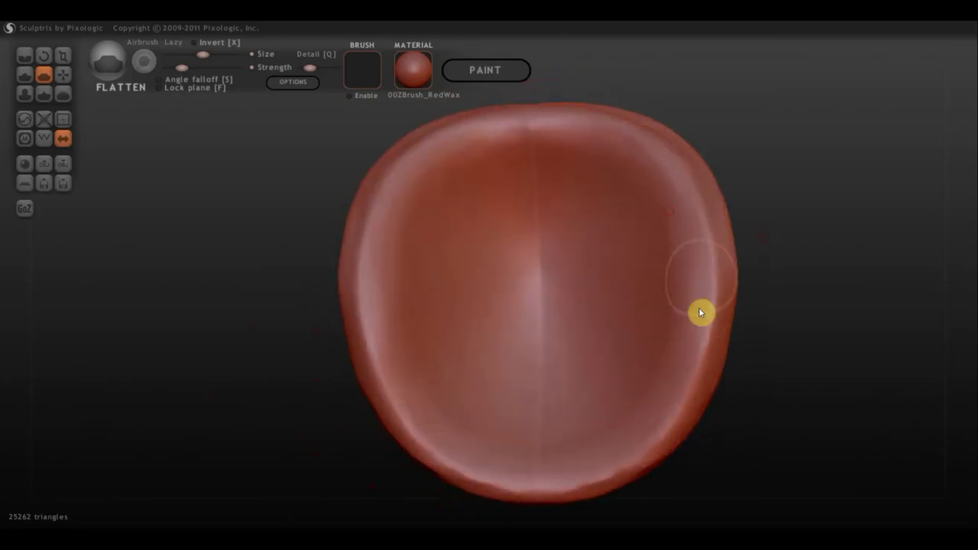
left_click_drag(784, 241, 845, 236)
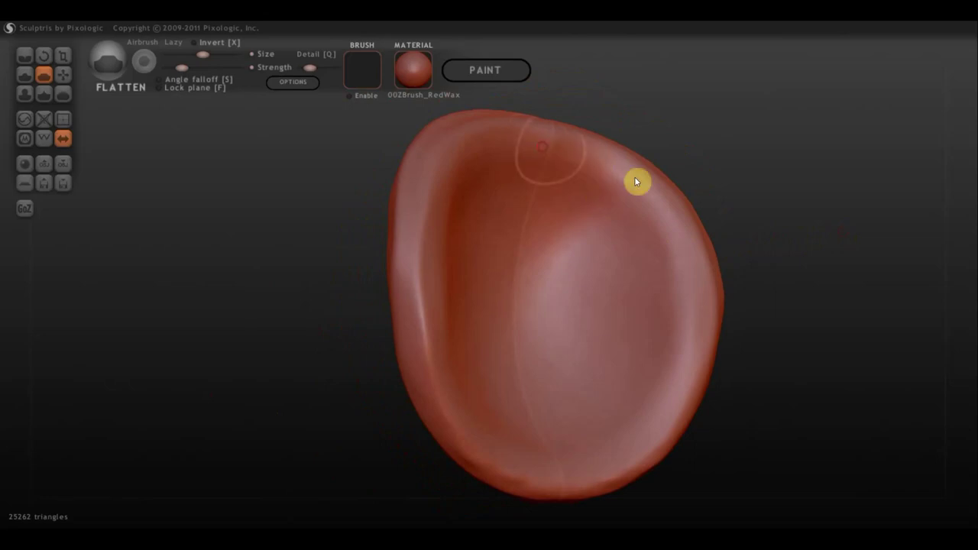
left_click_drag(617, 194, 662, 399)
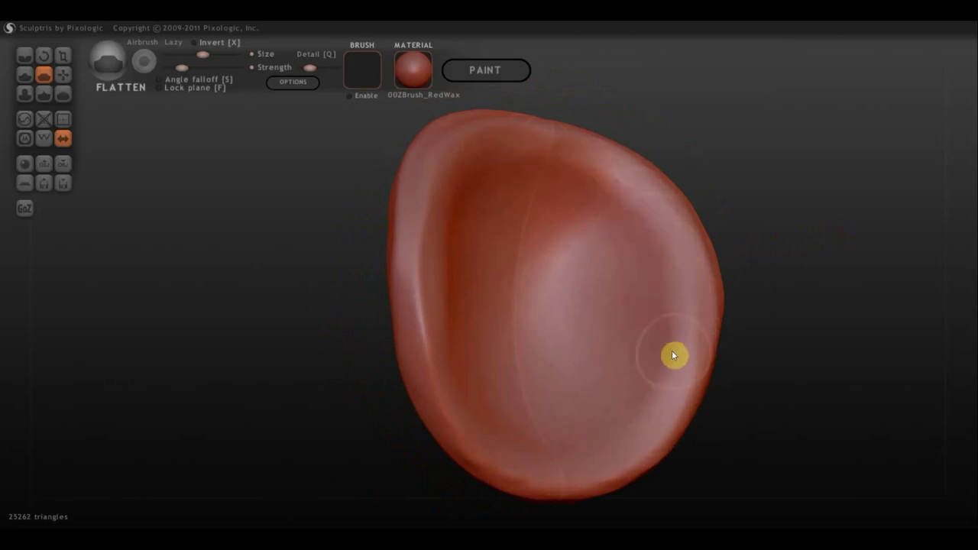
mouse_move(436, 434)
left_mouse_down()
mouse_move(408, 379)
mouse_move(558, 415)
mouse_move(578, 379)
left_mouse_up()
mouse_move(638, 236)
left_mouse_down()
mouse_move(672, 257)
mouse_move(672, 286)
mouse_move(705, 362)
left_mouse_up()
left_click_drag(729, 218, 680, 155)
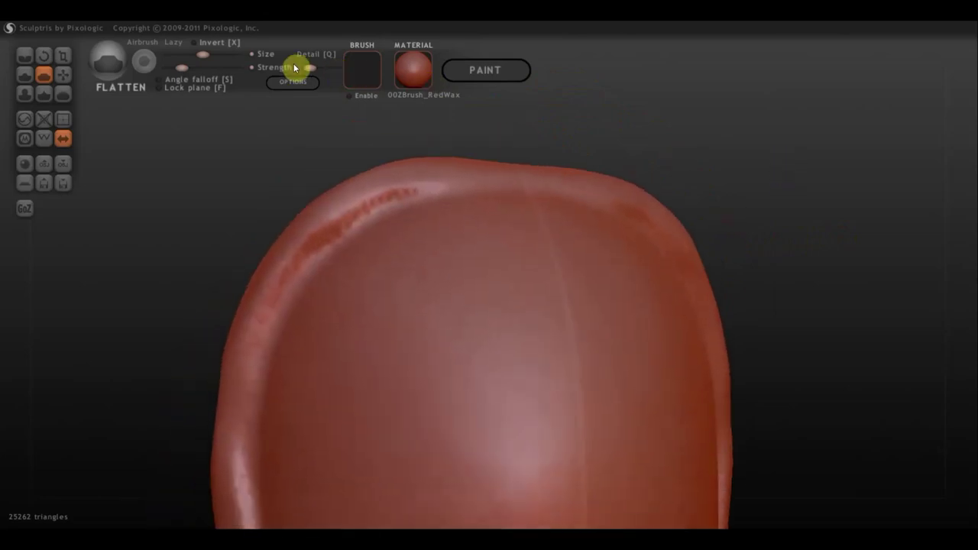
With a smaller brush, flatten the crease along the upper-left rim and the top rim.
left_click_drag(196, 55, 205, 56)
mouse_move(432, 185)
left_mouse_down()
mouse_move(356, 211)
mouse_move(397, 192)
left_mouse_up()
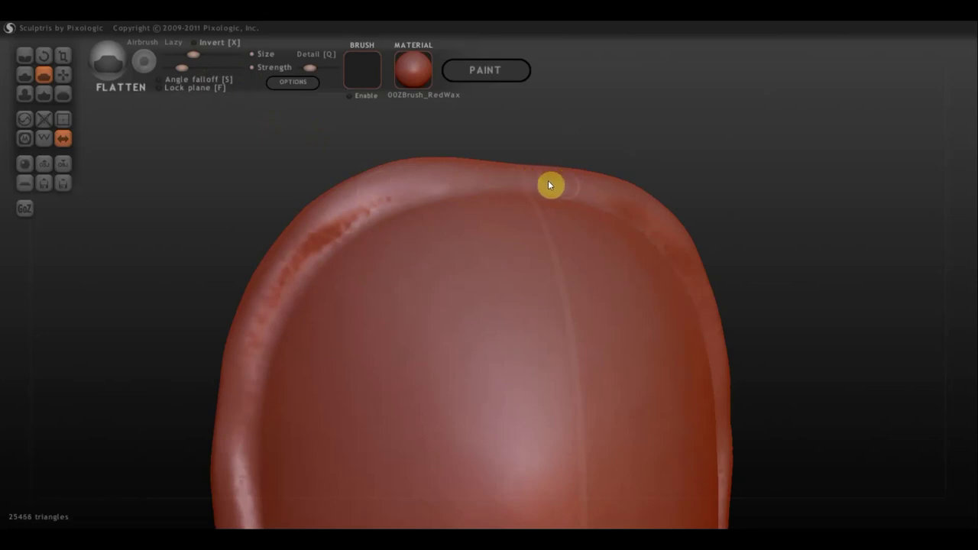
left_click_drag(548, 184, 376, 198)
mouse_move(397, 190)
left_mouse_down()
mouse_move(480, 186)
mouse_move(426, 184)
mouse_move(331, 216)
mouse_move(362, 227)
mouse_move(474, 187)
left_mouse_up()
mouse_move(607, 134)
left_mouse_down()
mouse_move(654, 162)
mouse_move(604, 186)
left_mouse_up()
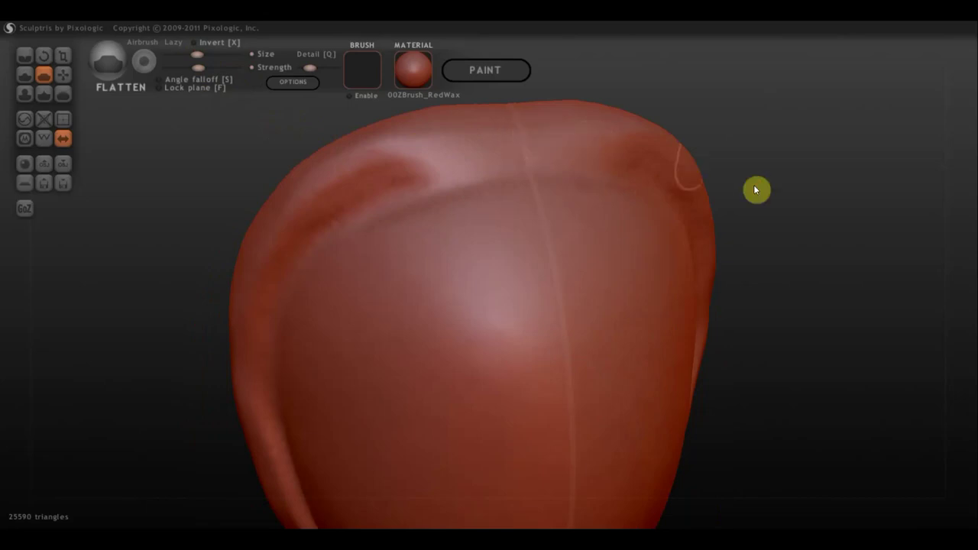
Flatten the left rim with downward strokes, then tilt to view the top.
mouse_move(755, 189)
left_mouse_down()
mouse_move(845, 150)
mouse_move(718, 197)
left_mouse_up()
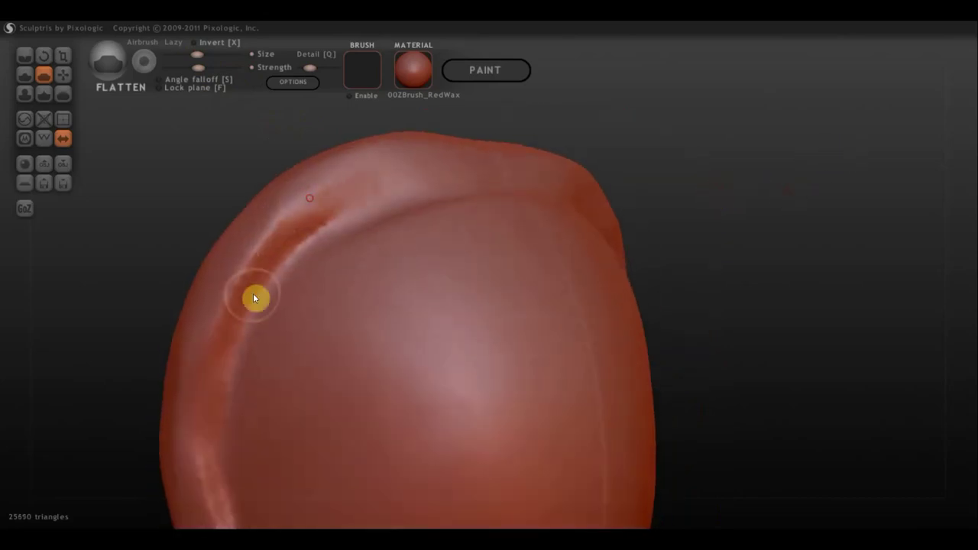
mouse_move(255, 298)
left_mouse_down()
mouse_move(382, 196)
mouse_move(260, 293)
mouse_move(214, 386)
mouse_move(282, 263)
left_mouse_up()
mouse_move(248, 337)
left_mouse_down()
mouse_move(168, 280)
mouse_move(199, 299)
left_mouse_up()
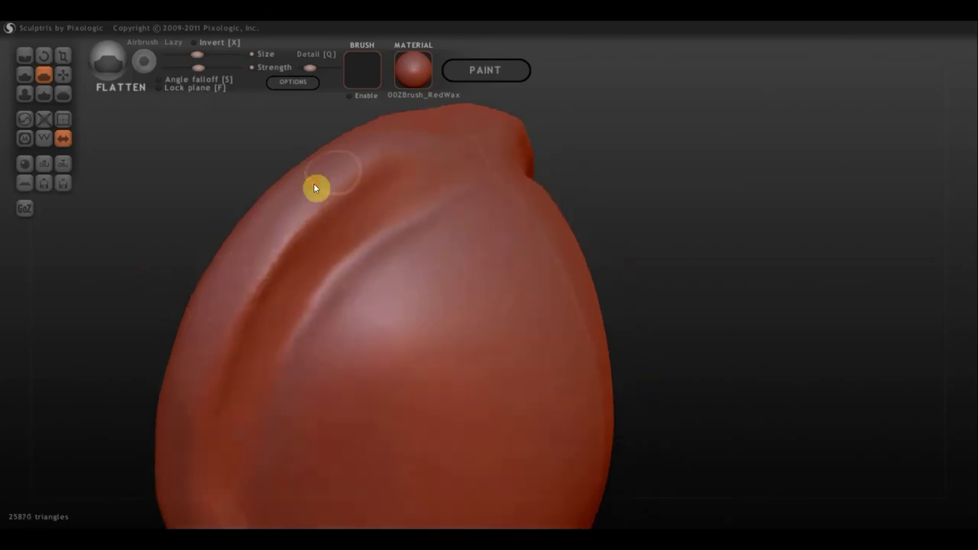
mouse_move(316, 188)
left_mouse_down()
mouse_move(264, 251)
mouse_move(221, 341)
left_mouse_up()
left_click_drag(652, 161, 601, 225)
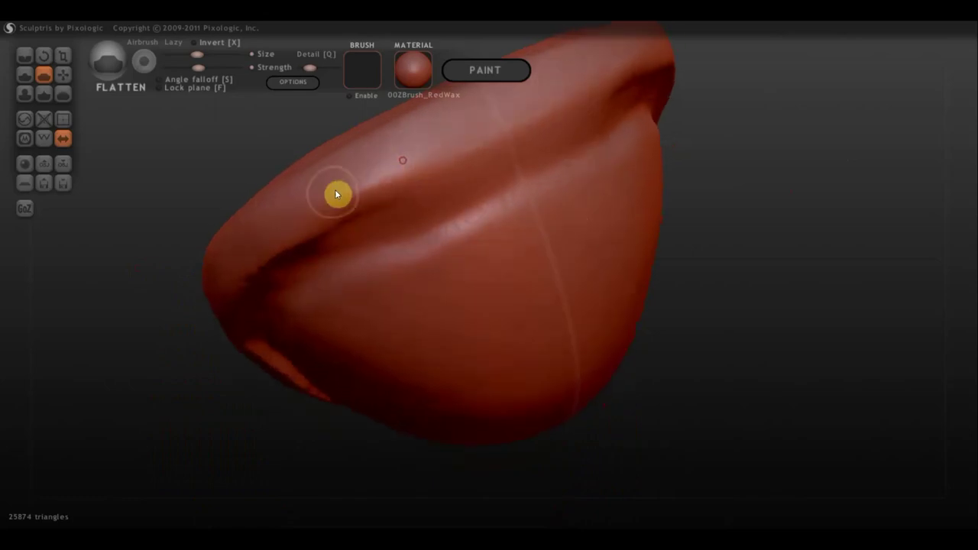
left_click_drag(252, 172, 174, 80)
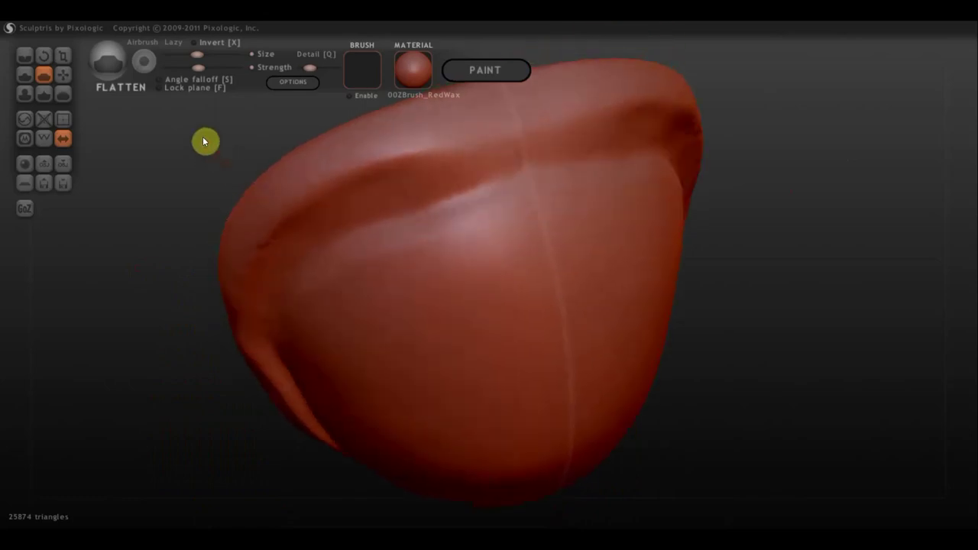
Switch to the Crease brush and turn the pauldron to expose its side rim.
left_click(25, 56)
left_click_drag(163, 176, 206, 245)
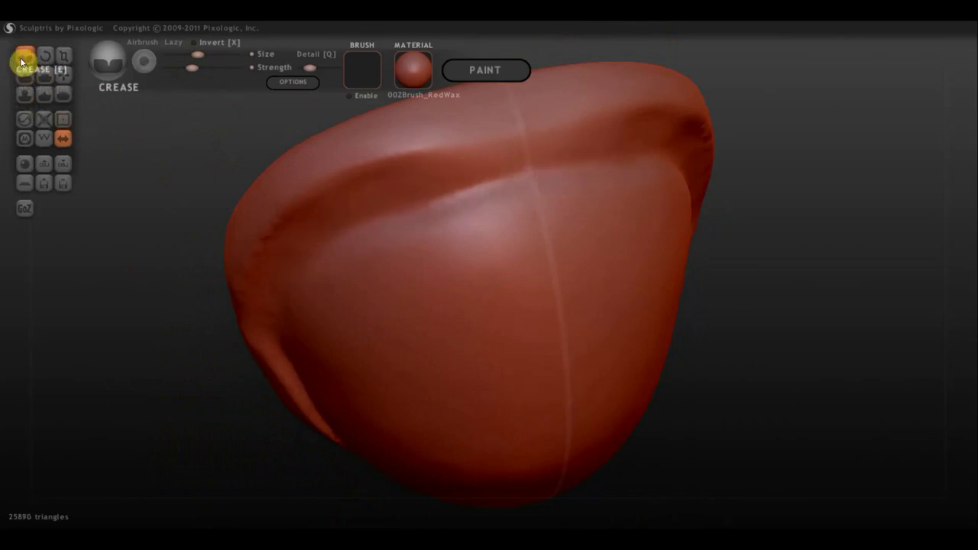
mouse_move(185, 161)
left_mouse_down()
mouse_move(211, 137)
mouse_move(307, 173)
left_mouse_up()
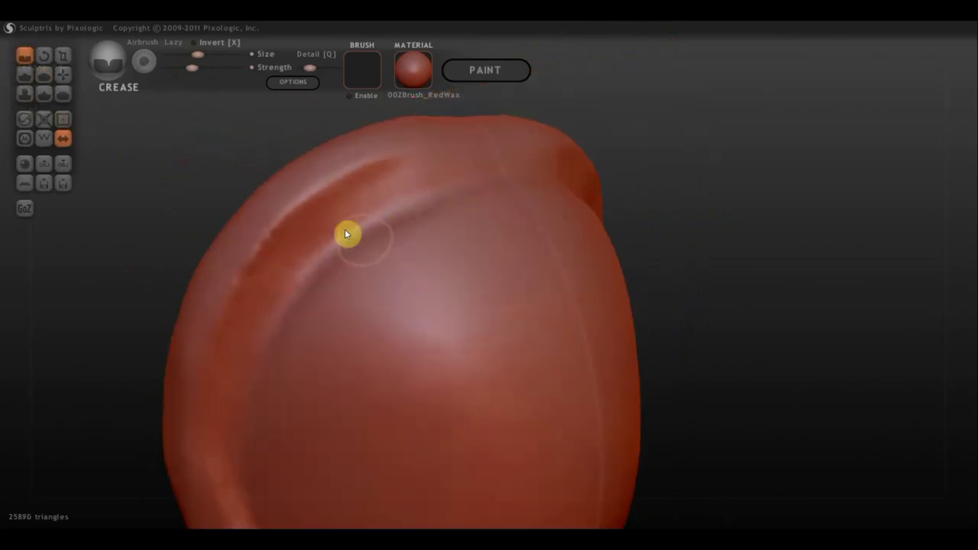
left_click_drag(206, 179, 203, 153)
left_click_drag(130, 205, 256, 260)
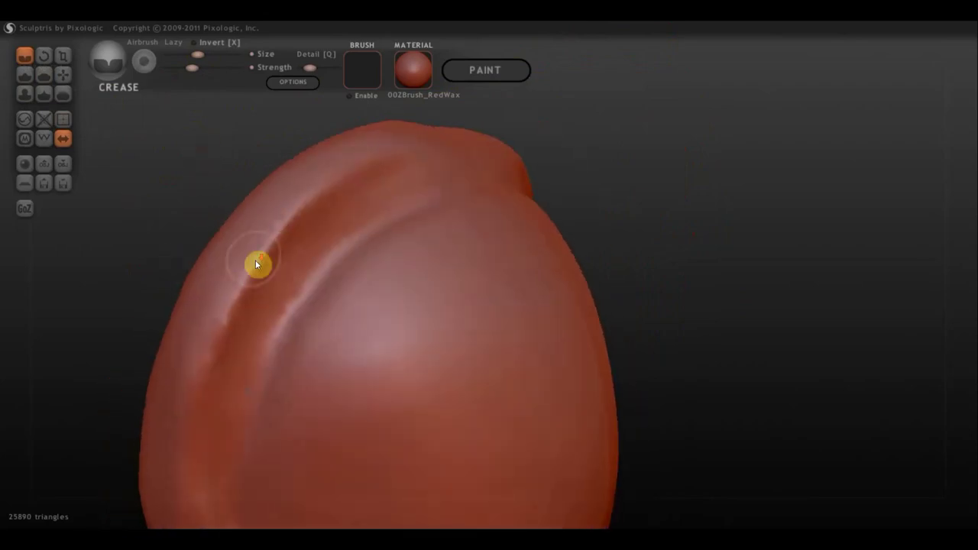
scroll(255, 260, "down", 2)
scroll(357, 344, "down", 2)
Carve two crease grooves down the pauldron's side along the rim.
left_click_drag(398, 319, 397, 400)
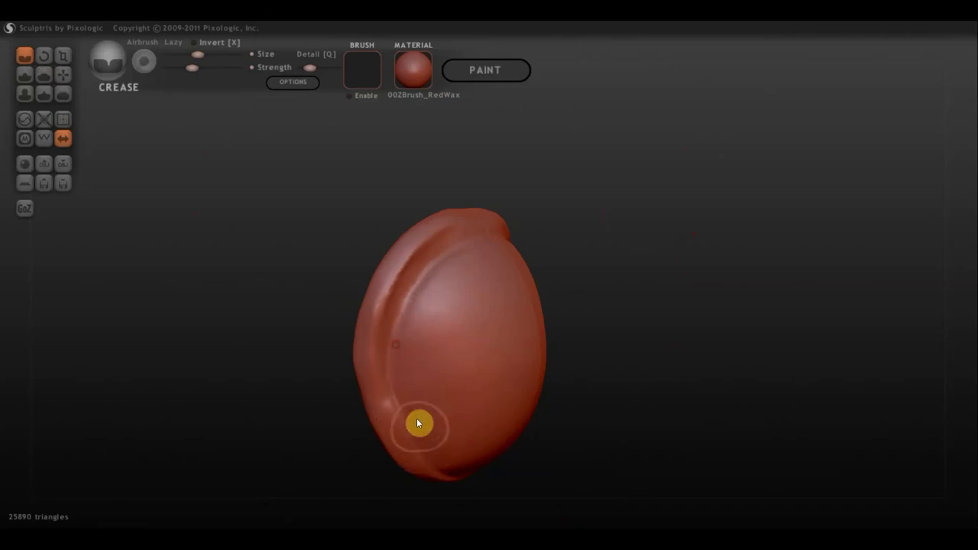
left_click_drag(635, 437, 446, 425)
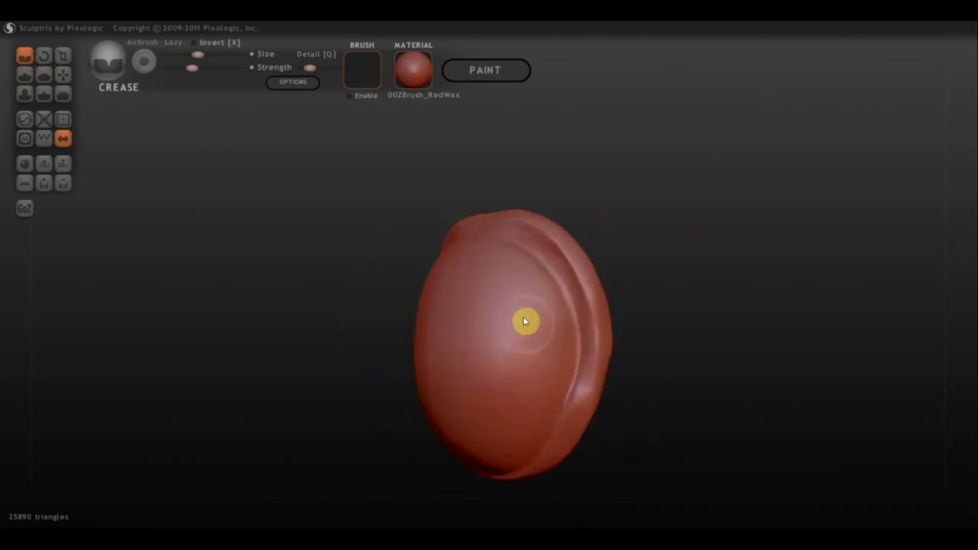
mouse_move(500, 244)
left_mouse_down()
mouse_move(536, 262)
mouse_move(577, 352)
left_mouse_up()
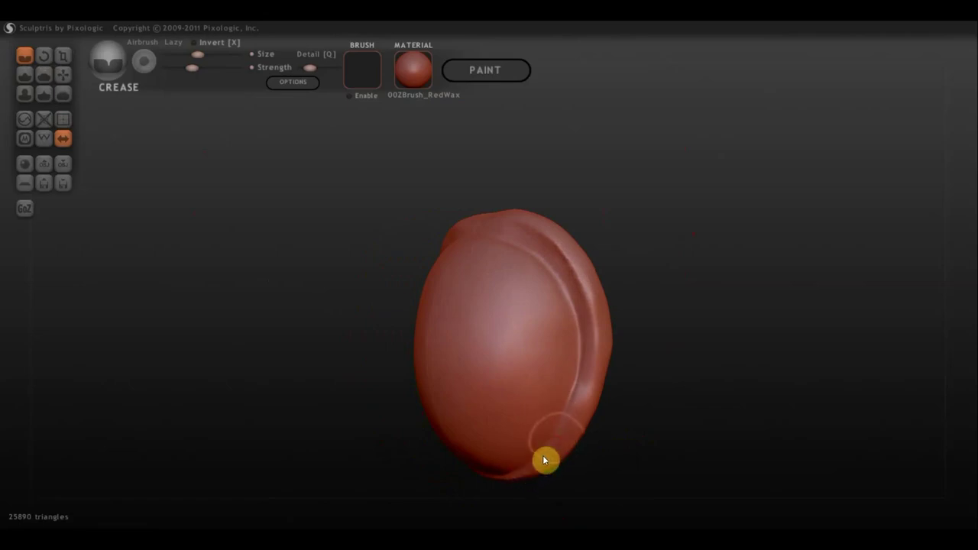
left_click_drag(555, 480, 626, 428)
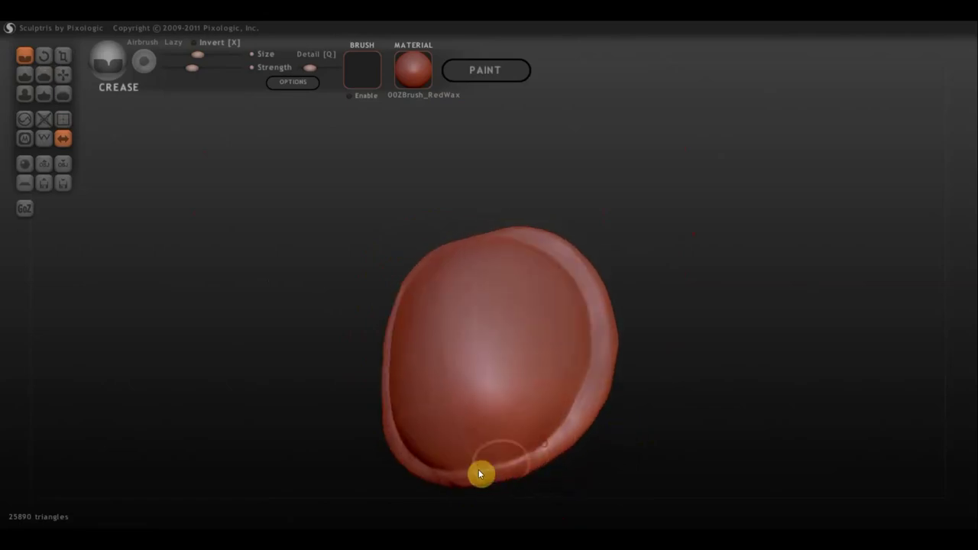
mouse_move(511, 466)
left_mouse_down()
mouse_move(611, 382)
mouse_move(561, 354)
left_mouse_up()
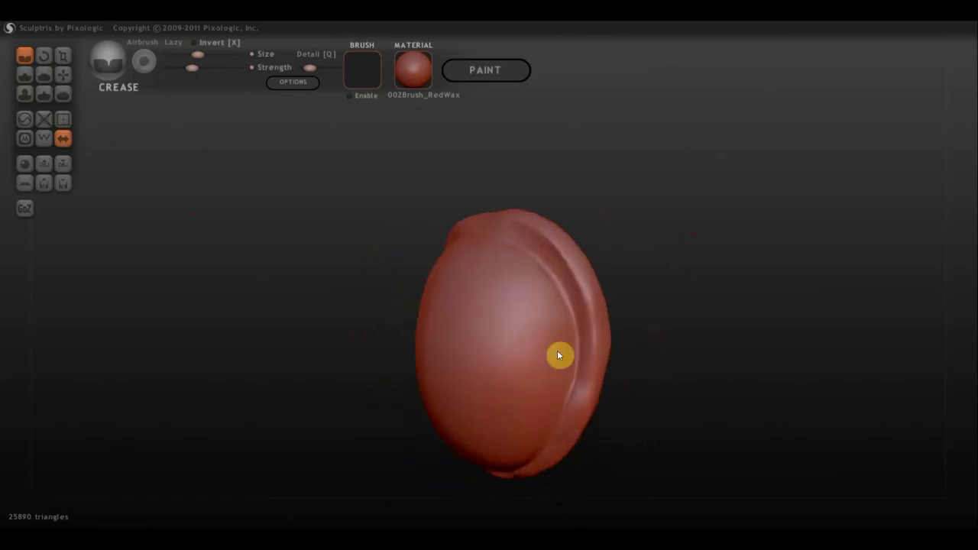
left_click(43, 74)
Flatten the crease down the pauldron's right side, from the top to its lower end.
scroll(497, 209, "up", 3)
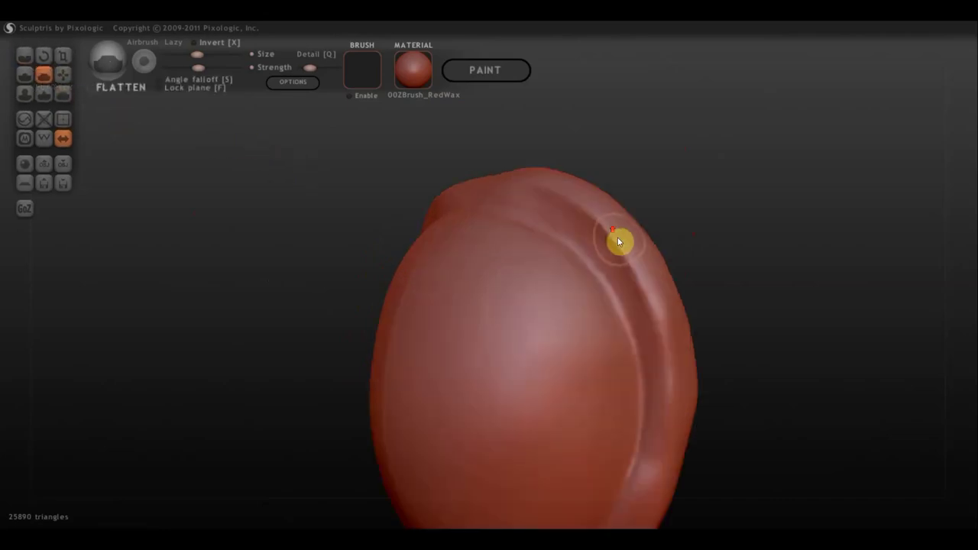
left_click_drag(611, 200, 655, 209)
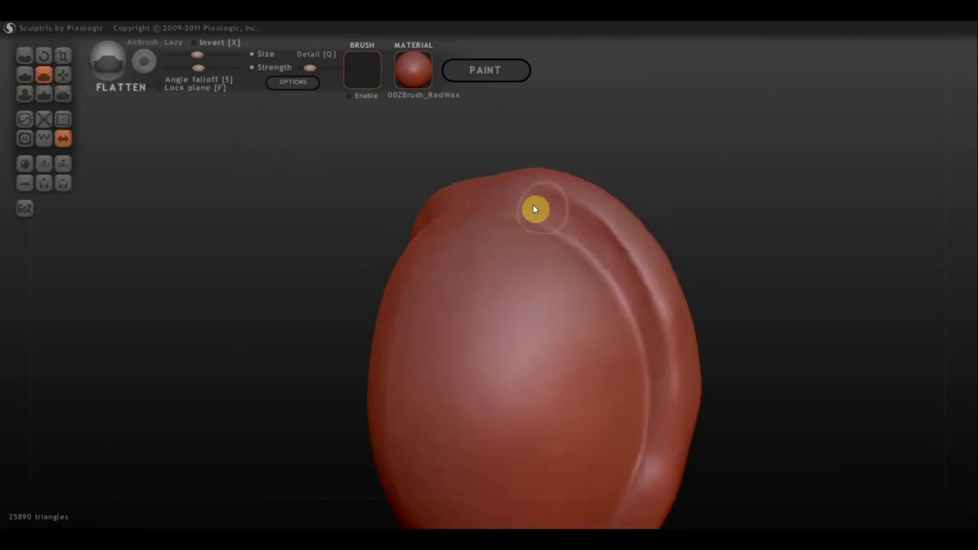
left_click_drag(551, 213, 642, 309)
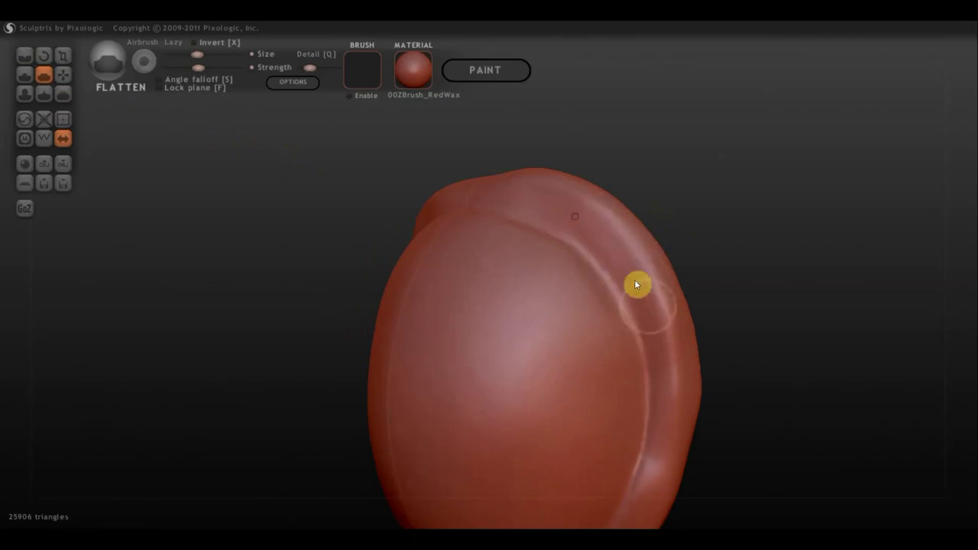
mouse_move(636, 284)
left_mouse_down()
mouse_move(674, 397)
mouse_move(664, 462)
mouse_move(656, 465)
mouse_move(659, 454)
left_mouse_up()
mouse_move(797, 371)
left_mouse_down()
mouse_move(672, 387)
mouse_move(551, 351)
left_mouse_up()
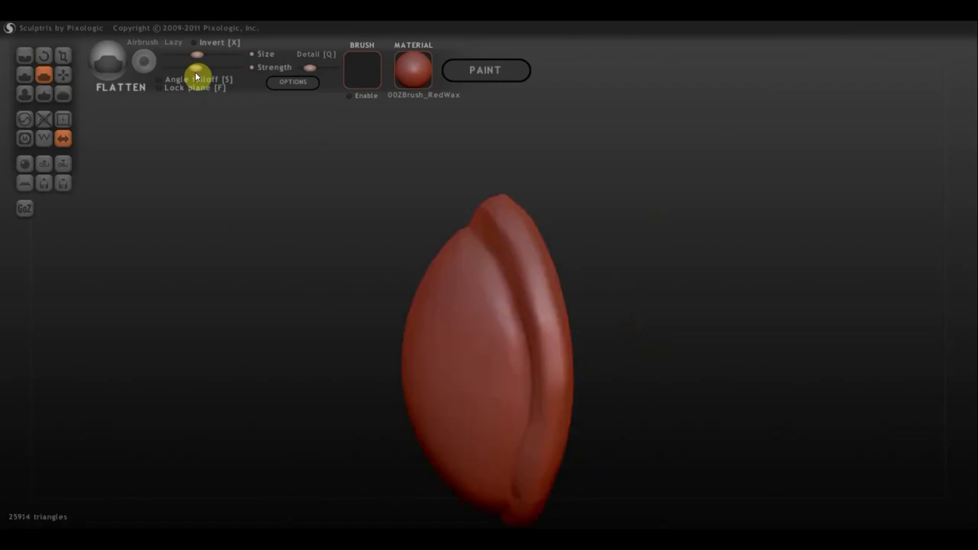
Rotate to side and frontal views, tilting the top forward to check the smoothed rim.
left_click_drag(249, 92, 482, 99)
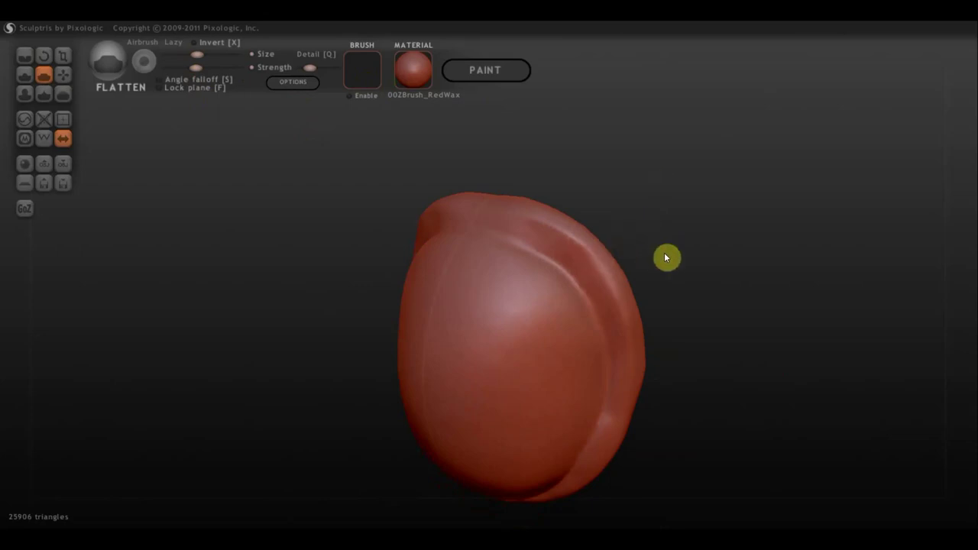
mouse_move(665, 258)
left_mouse_down()
mouse_move(703, 364)
mouse_move(629, 323)
mouse_move(671, 185)
mouse_move(575, 209)
left_mouse_up()
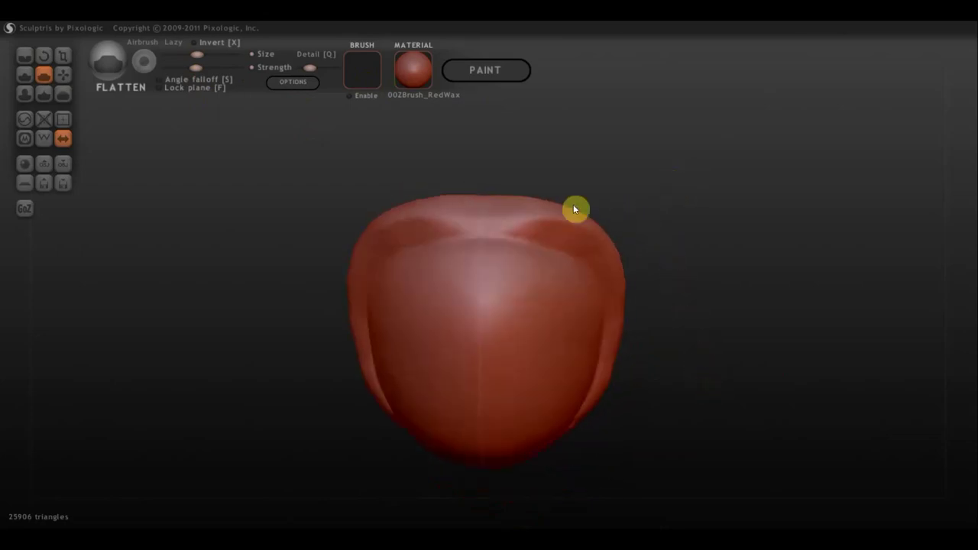
scroll(576, 209, "up", 2)
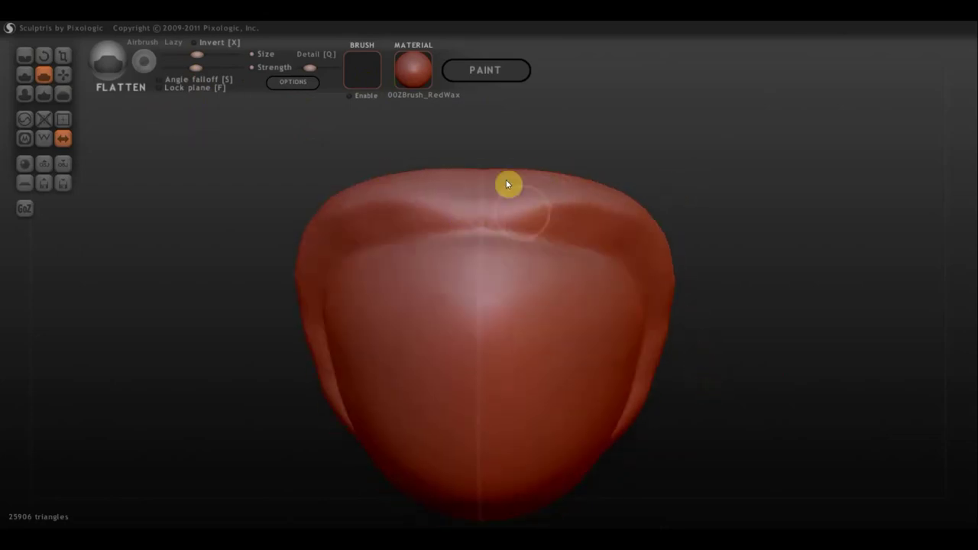
right_click_drag(522, 220, 530, 247)
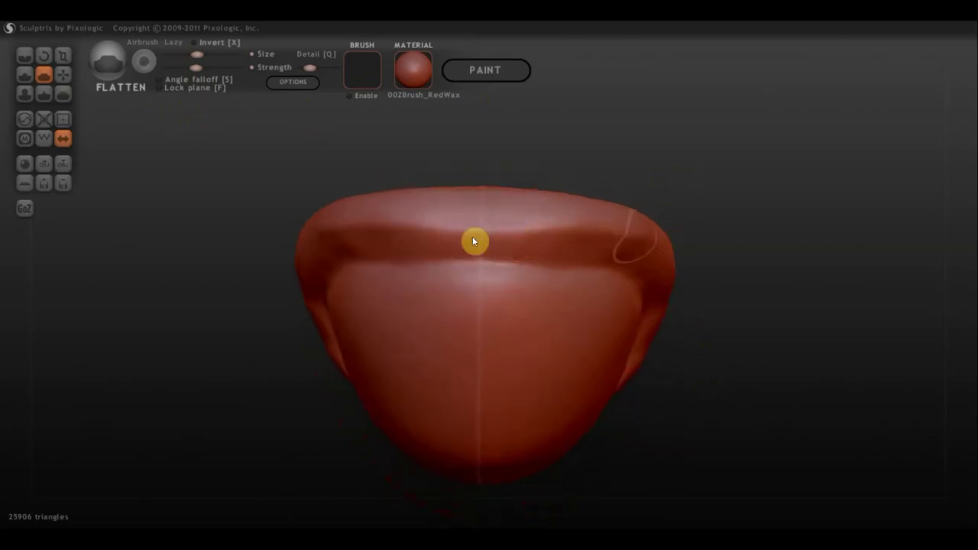
Build up the upper band with the Draw brush, then return to Flatten and view from above.
left_click(27, 76)
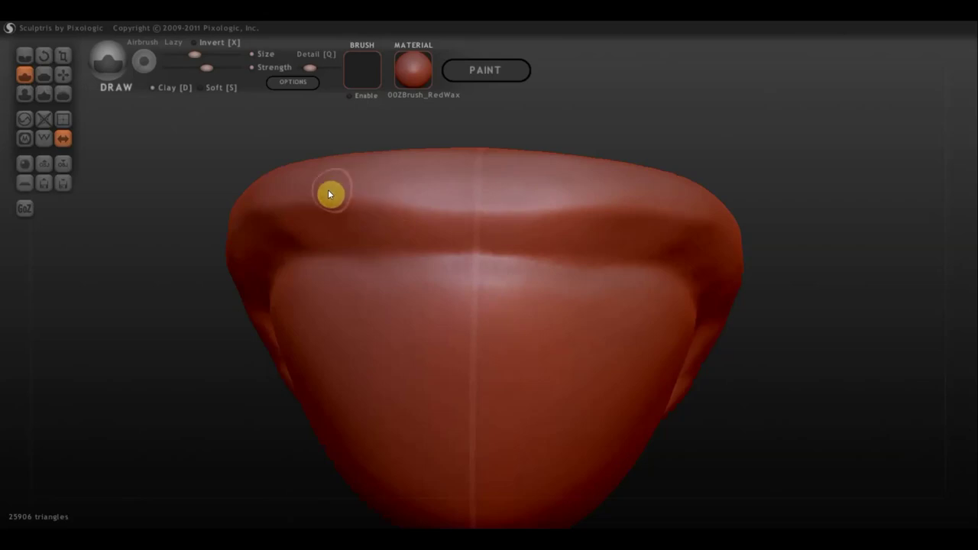
mouse_move(330, 192)
left_mouse_down()
mouse_move(711, 216)
mouse_move(338, 181)
mouse_move(619, 209)
left_mouse_up()
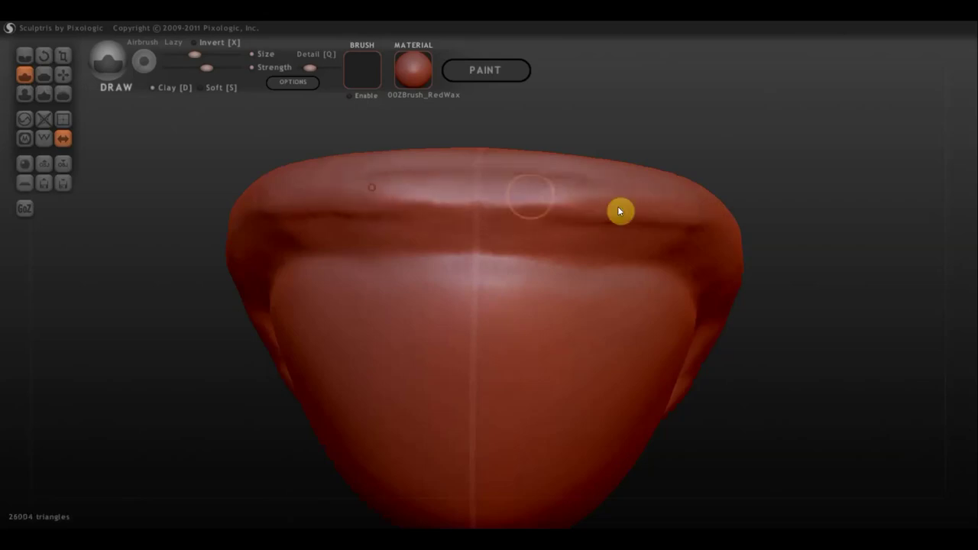
left_click(48, 73)
mouse_move(266, 137)
left_mouse_down()
mouse_move(311, 192)
mouse_move(398, 227)
mouse_move(532, 242)
mouse_move(343, 229)
mouse_move(504, 244)
mouse_move(373, 234)
mouse_move(473, 242)
left_mouse_up()
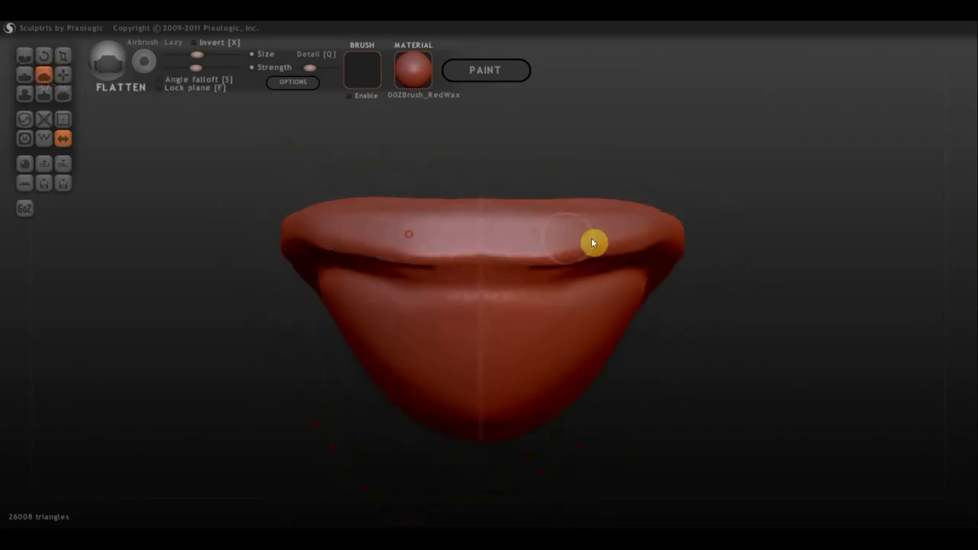
Flatten a small spot on the top band and smooth the dark mark near the seam.
mouse_move(708, 231)
left_mouse_down()
mouse_move(758, 221)
mouse_move(659, 209)
left_mouse_up()
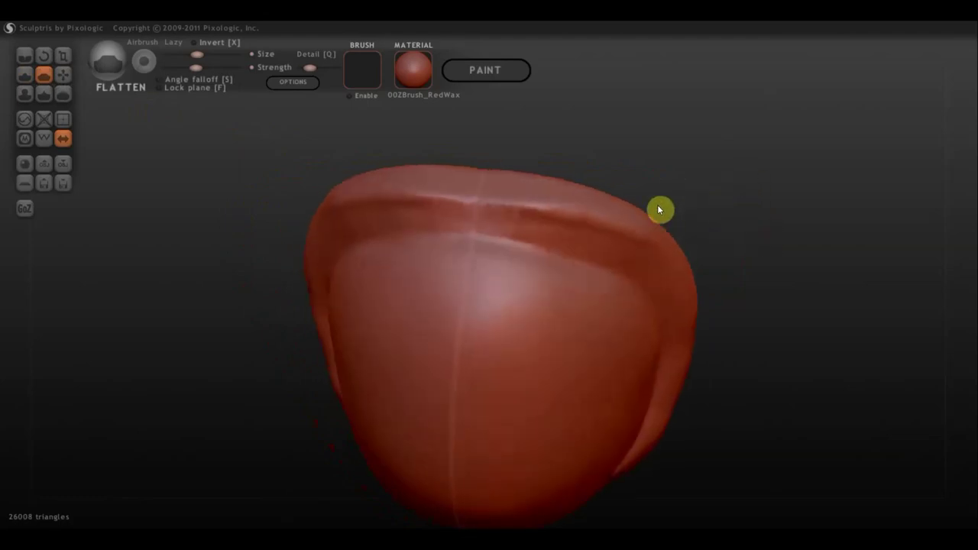
scroll(515, 194, "up", 2)
scroll(515, 194, "up", 2)
left_click_drag(497, 177, 554, 201)
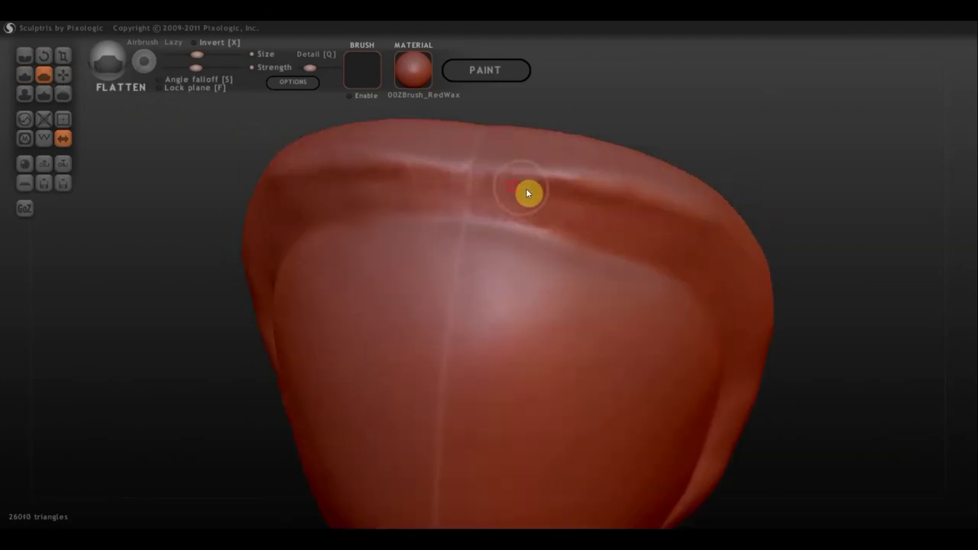
mouse_move(618, 220)
left_mouse_down()
mouse_move(442, 188)
mouse_move(546, 196)
mouse_move(408, 182)
mouse_move(548, 192)
left_mouse_up()
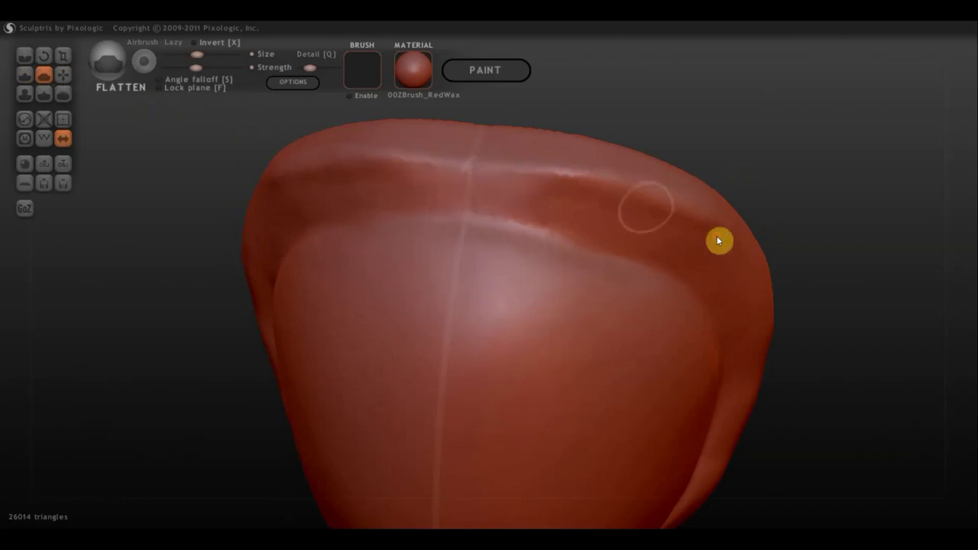
Flatten and smooth the left rim, then the top and upper-left rim.
mouse_move(868, 201)
left_mouse_down()
mouse_move(751, 220)
mouse_move(648, 262)
left_mouse_up()
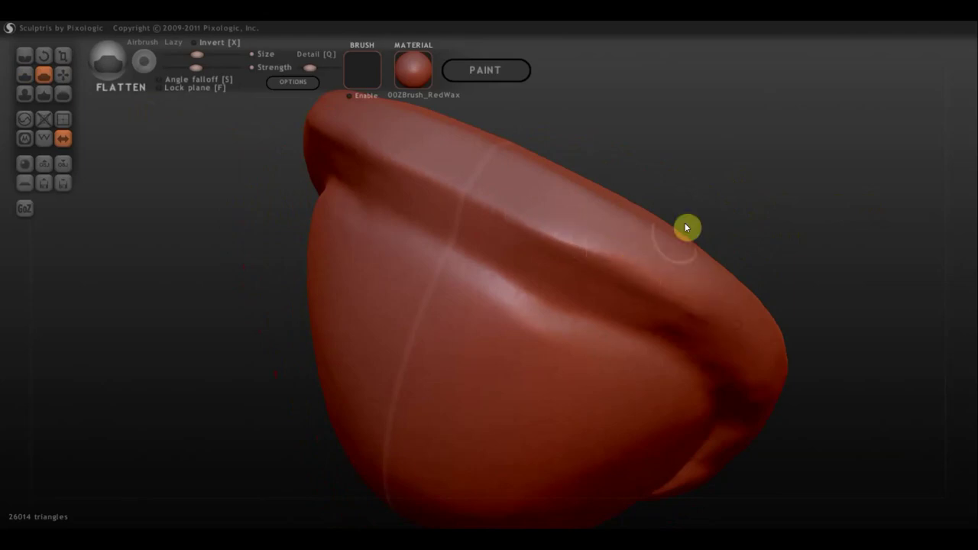
left_click_drag(735, 130, 775, 125)
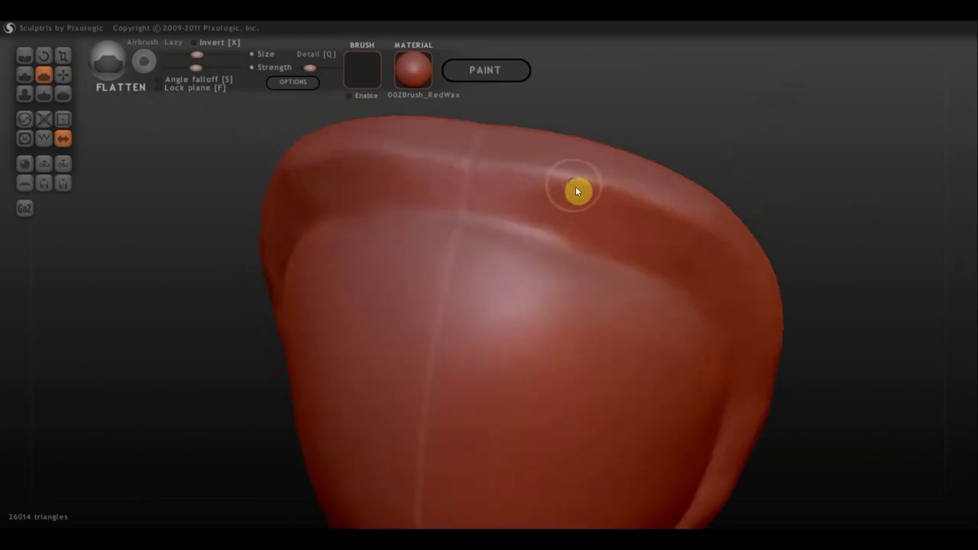
mouse_move(545, 207)
left_mouse_down()
mouse_move(620, 220)
mouse_move(650, 249)
mouse_move(382, 229)
mouse_move(320, 236)
left_mouse_up()
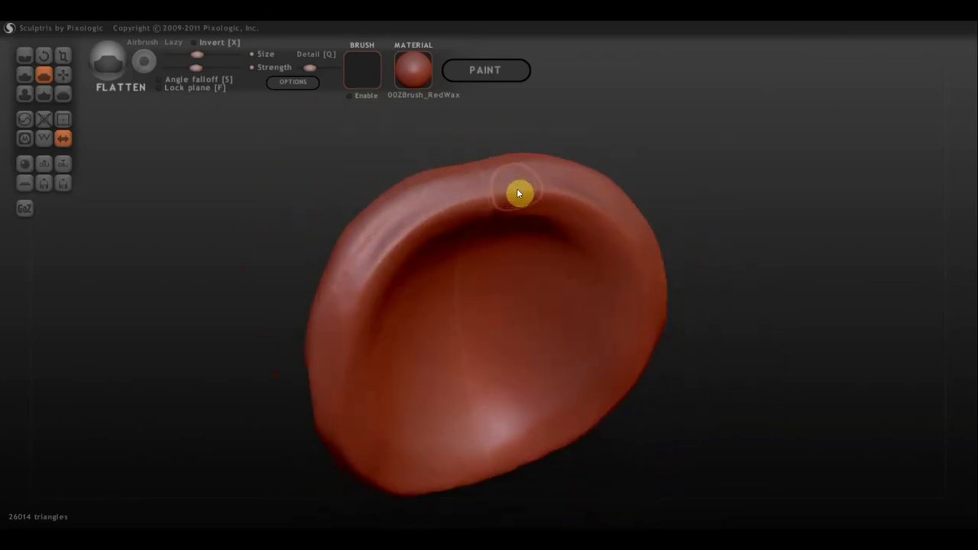
mouse_move(415, 234)
left_mouse_down()
mouse_move(350, 277)
mouse_move(388, 241)
mouse_move(362, 263)
mouse_move(334, 336)
mouse_move(334, 419)
left_mouse_up()
left_click_drag(420, 159, 349, 87)
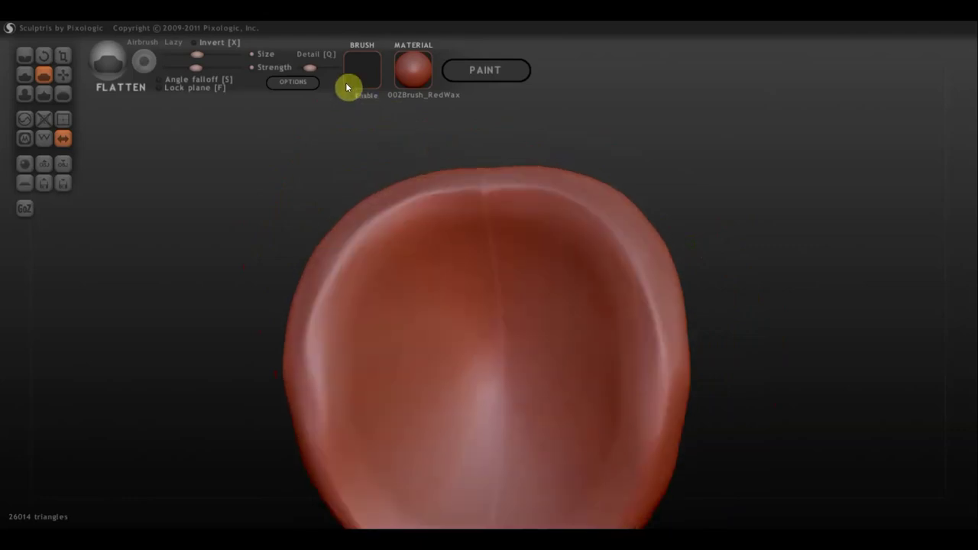
mouse_move(502, 196)
left_mouse_down()
mouse_move(387, 238)
mouse_move(341, 306)
left_mouse_up()
Flatten the upper ridge surface of the shell from a side view.
mouse_move(257, 267)
left_mouse_down()
mouse_move(348, 301)
mouse_move(340, 387)
mouse_move(370, 478)
mouse_move(406, 513)
left_mouse_up()
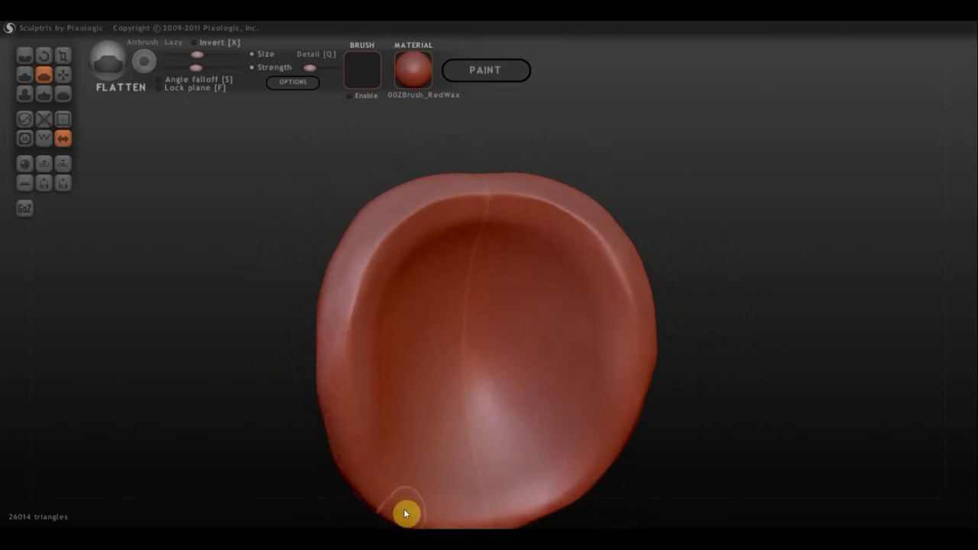
mouse_move(244, 370)
left_mouse_down()
mouse_move(502, 365)
mouse_move(635, 353)
mouse_move(632, 344)
mouse_move(757, 370)
left_mouse_up()
scroll(596, 242, "up", 3)
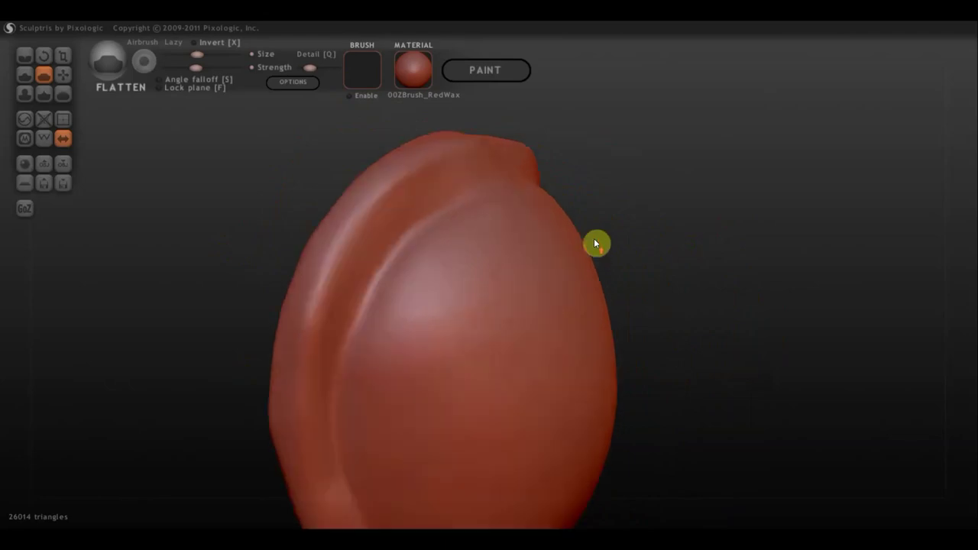
right_click_drag(544, 223, 489, 164)
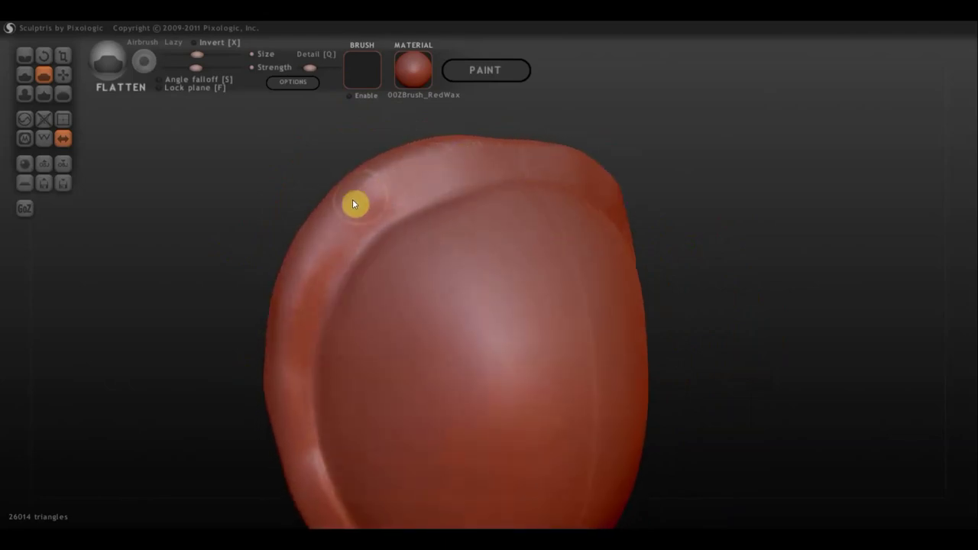
left_click_drag(357, 214, 434, 176)
scroll(319, 236, "down", 2)
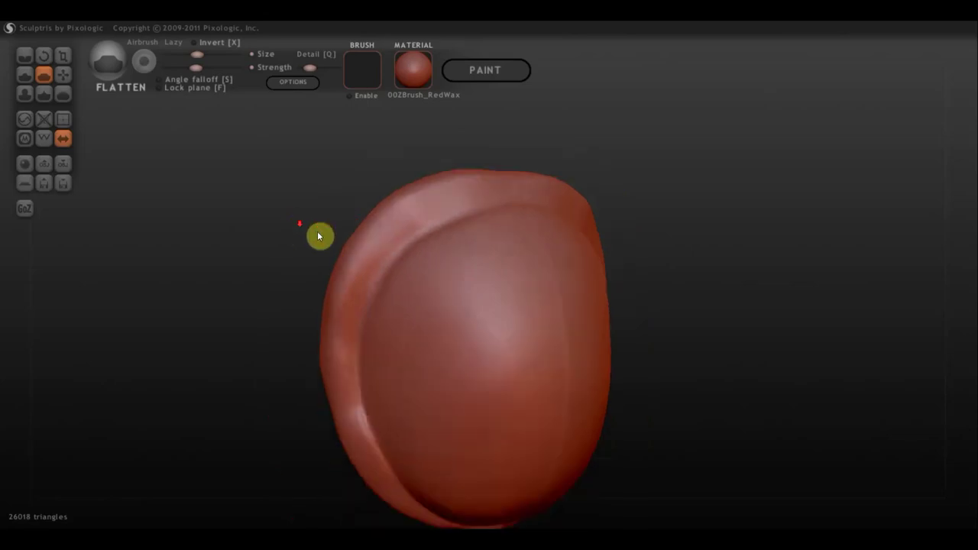
Flatten the shell's left rim again and smooth the upper-left inner rim.
mouse_move(320, 236)
left_mouse_down()
mouse_move(390, 224)
mouse_move(380, 219)
left_mouse_up()
mouse_move(436, 251)
right_mouse_down()
mouse_move(523, 289)
mouse_move(436, 295)
right_mouse_up()
scroll(437, 252, "up", 2)
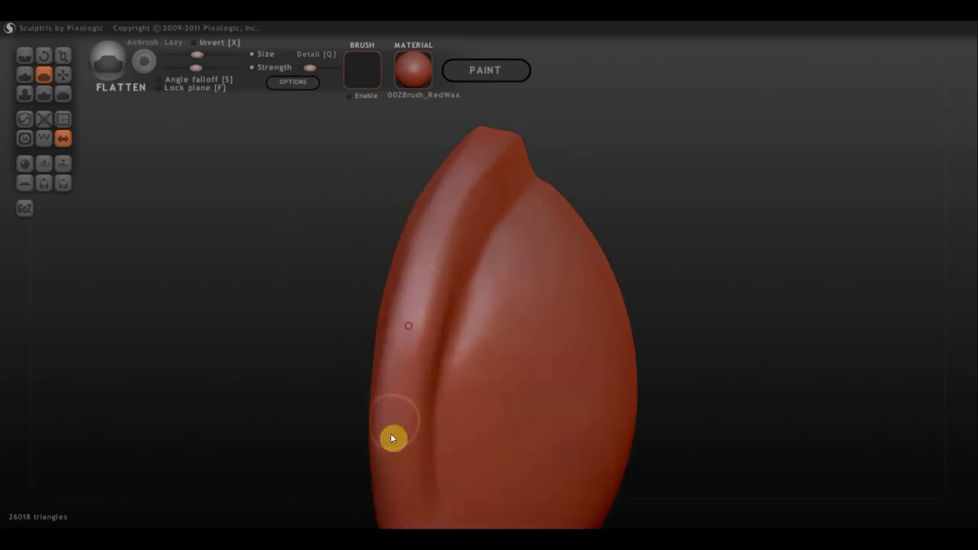
mouse_move(394, 464)
right_mouse_down()
mouse_move(246, 354)
mouse_move(245, 323)
right_mouse_up()
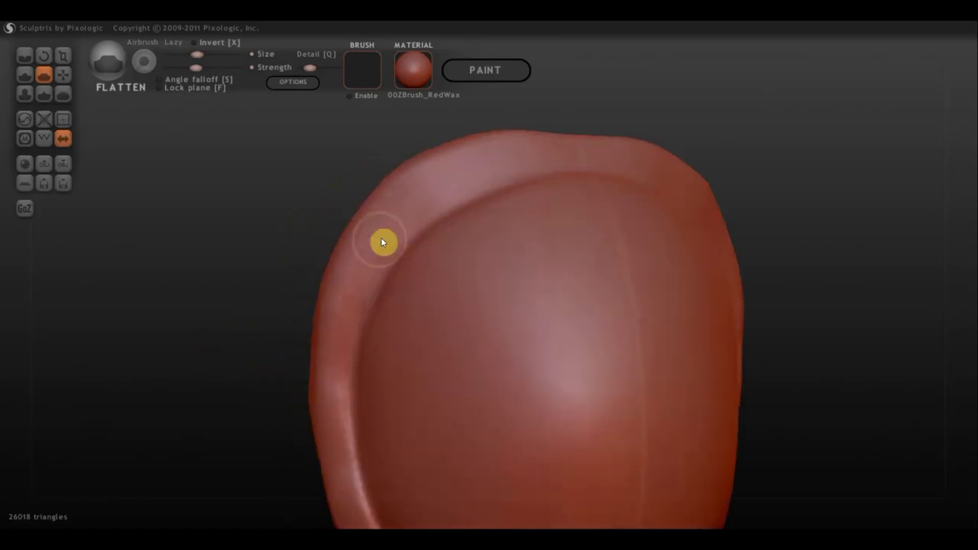
mouse_move(382, 243)
left_mouse_down()
mouse_move(313, 382)
mouse_move(344, 427)
mouse_move(348, 398)
mouse_move(357, 497)
mouse_move(369, 501)
left_mouse_up()
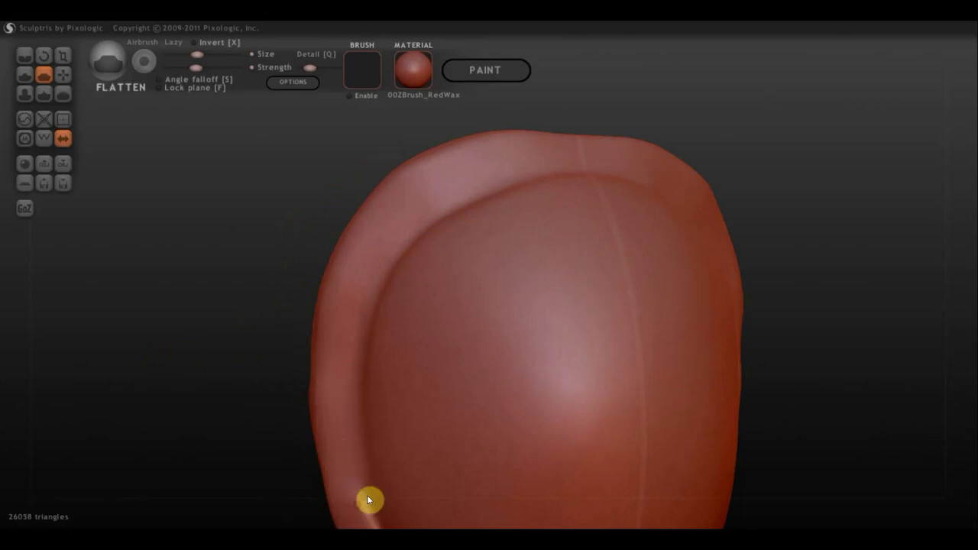
mouse_move(496, 163)
left_mouse_down()
mouse_move(430, 214)
mouse_move(476, 179)
left_mouse_up()
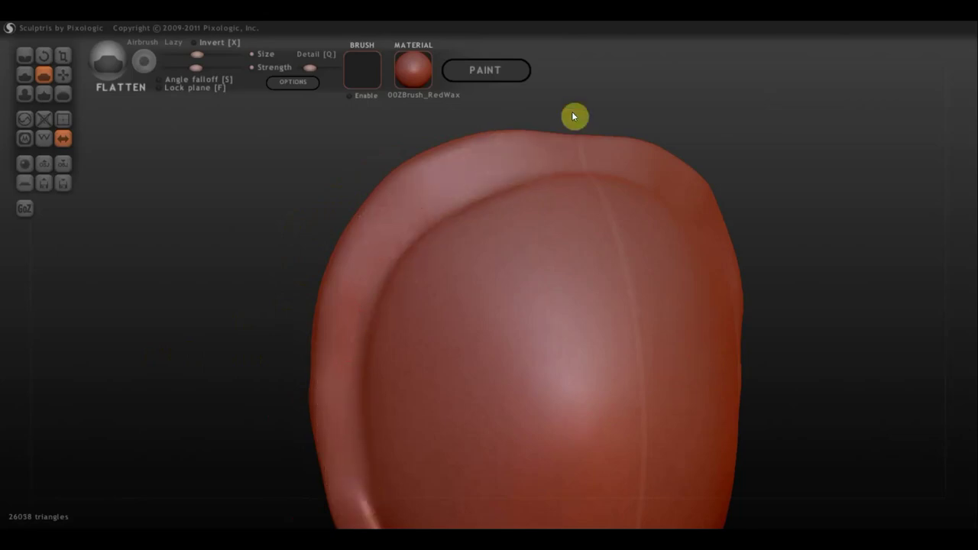
left_click_drag(574, 116, 505, 127)
With a slightly larger symmetric Grab brush, pull the rim's side edges a little outward.
left_click(63, 74)
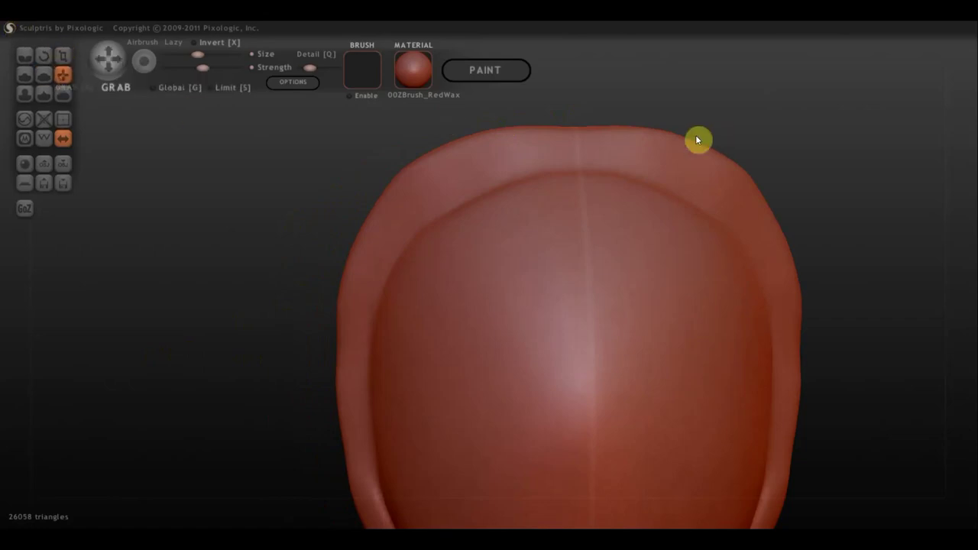
scroll(576, 133, "down", 1)
left_click_drag(198, 54, 205, 55)
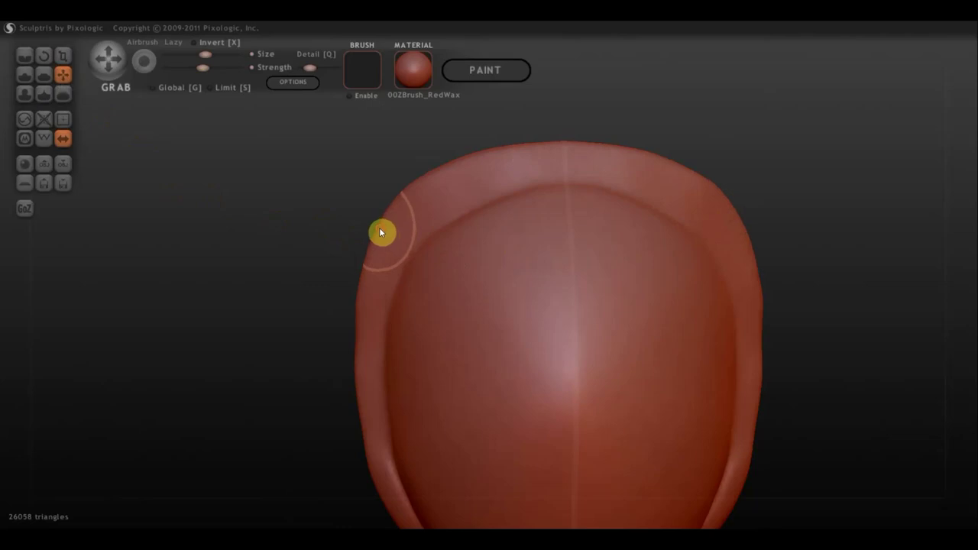
scroll(356, 343, "up", 1)
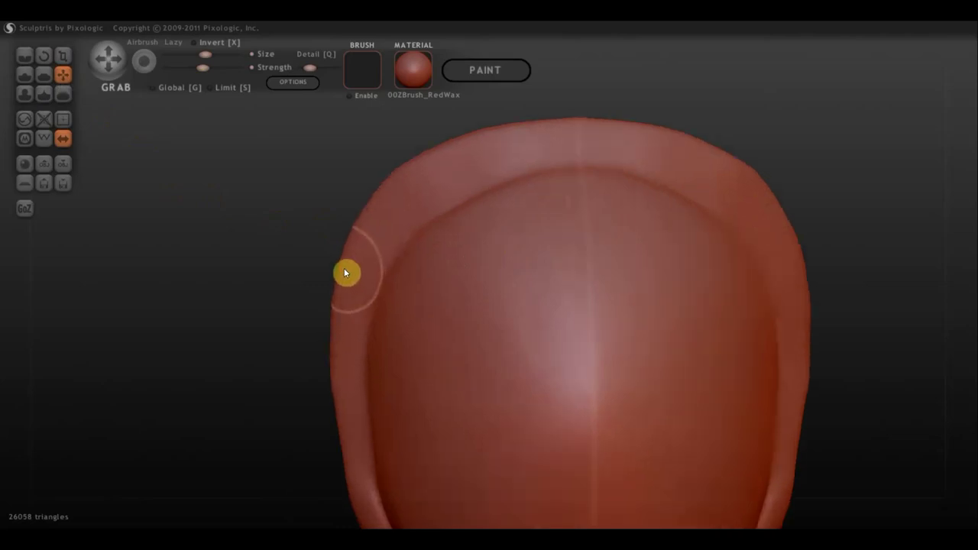
mouse_move(384, 234)
right_mouse_down()
mouse_move(690, 286)
mouse_move(757, 266)
mouse_move(708, 216)
right_mouse_up()
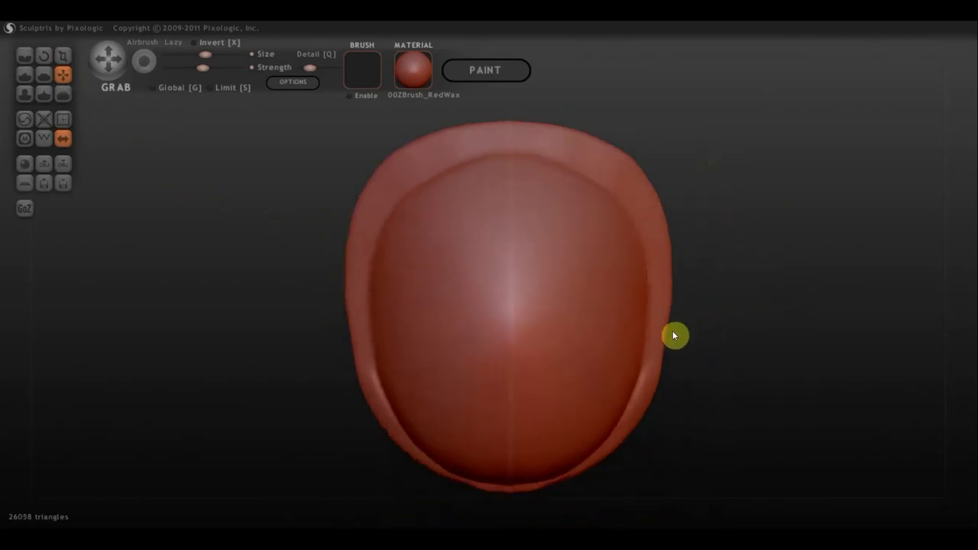
scroll(703, 338, "up", 1)
scroll(695, 220, "up", 2)
scroll(655, 277, "up", 1)
scroll(694, 286, "up", 1)
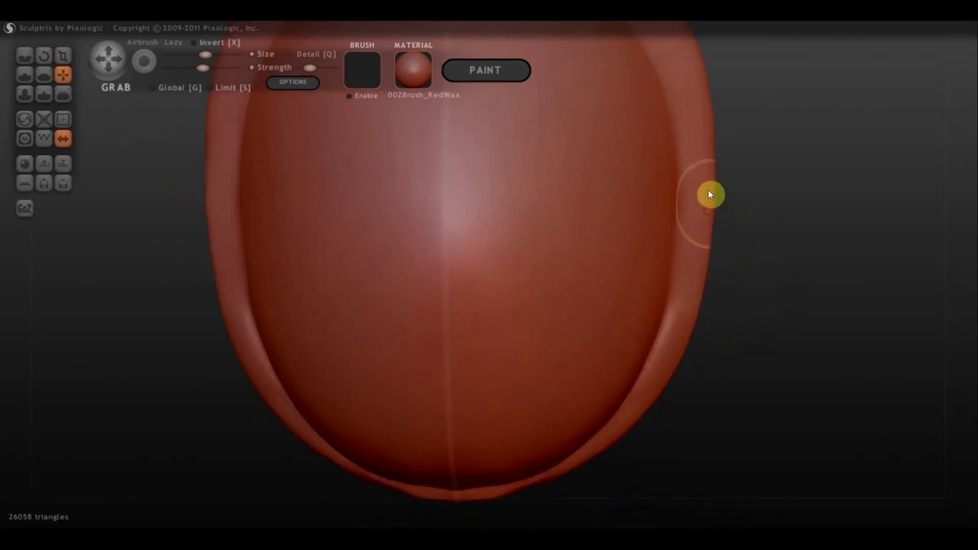
left_click_drag(708, 160, 712, 157)
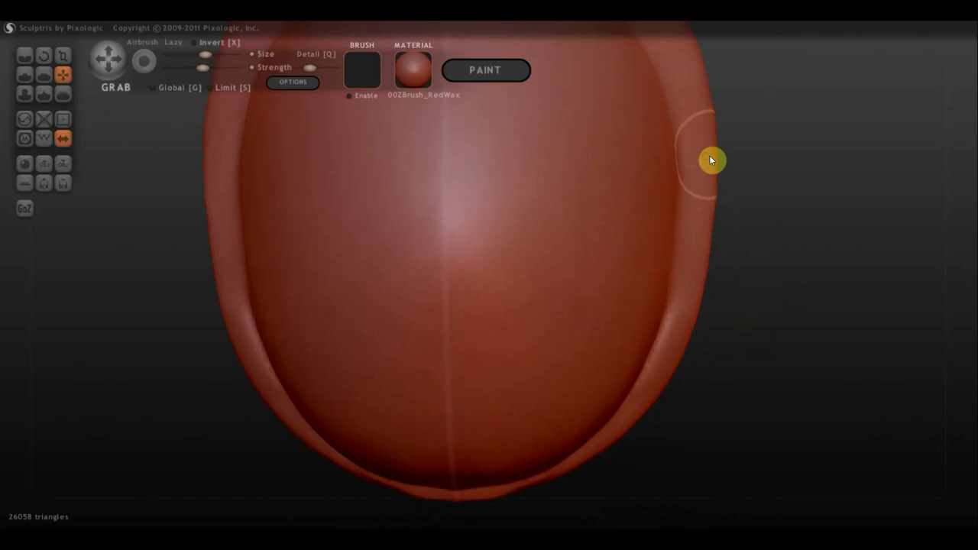
mouse_move(757, 300)
left_mouse_down()
mouse_move(723, 199)
mouse_move(745, 262)
mouse_move(739, 173)
left_mouse_up()
Switch to Flatten and even out the shell's lower rim.
left_click(45, 74)
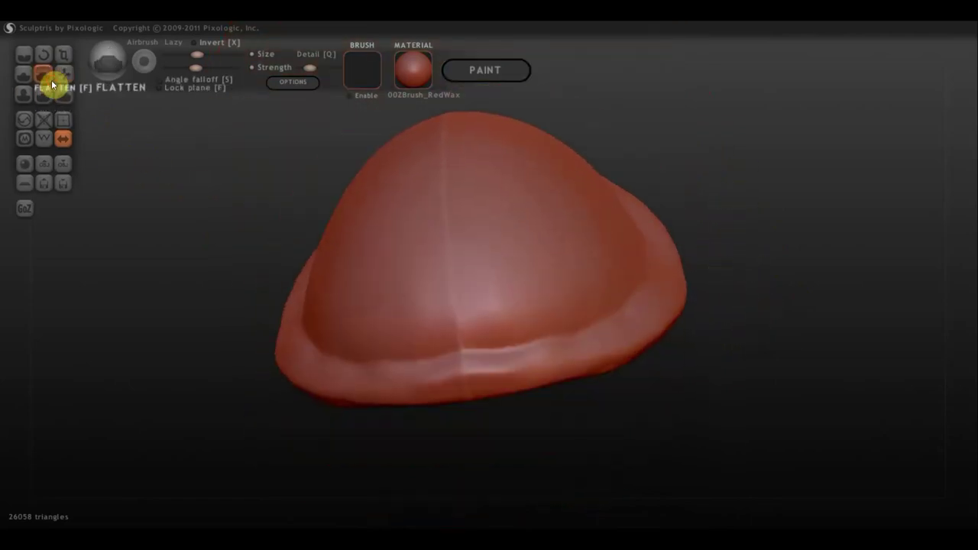
mouse_move(252, 254)
left_mouse_down()
mouse_move(344, 227)
mouse_move(566, 372)
left_mouse_up()
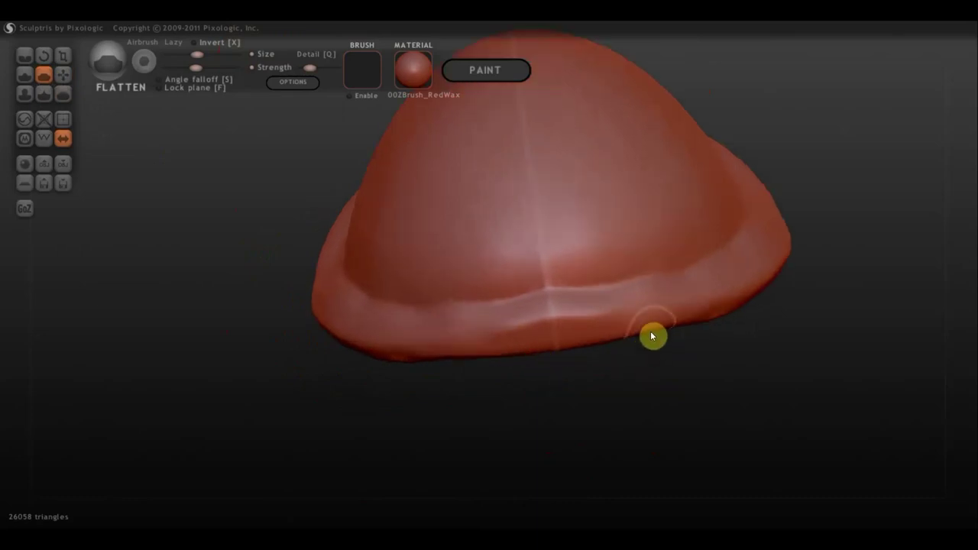
mouse_move(663, 321)
left_mouse_down()
mouse_move(374, 372)
mouse_move(556, 442)
mouse_move(596, 391)
mouse_move(496, 381)
left_mouse_up()
mouse_move(404, 345)
left_mouse_down()
mouse_move(362, 310)
mouse_move(482, 369)
left_mouse_up()
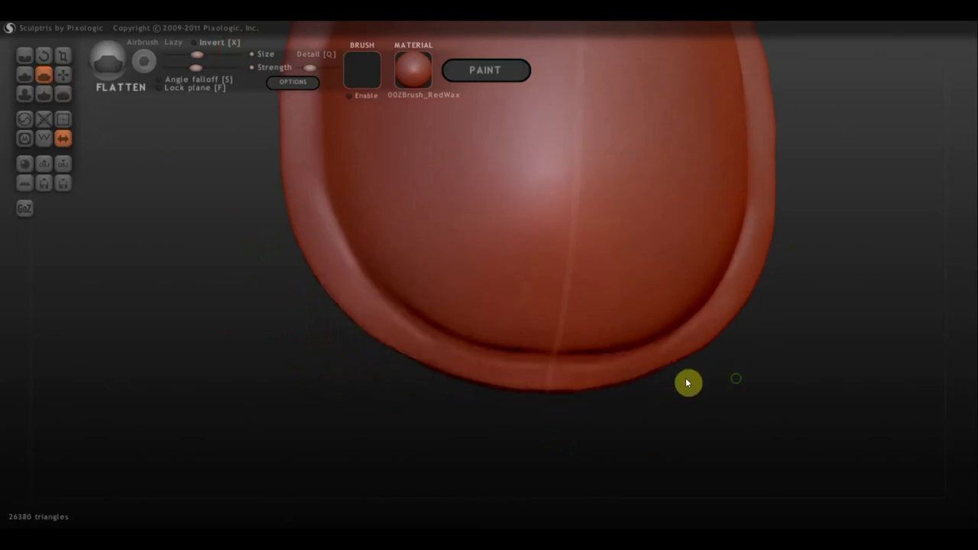
Flatten the rim near the side and smooth the crease along the right rim.
left_click_drag(688, 382, 585, 389)
mouse_move(821, 209)
left_mouse_down()
mouse_move(719, 200)
mouse_move(792, 176)
mouse_move(768, 214)
mouse_move(723, 164)
left_mouse_up()
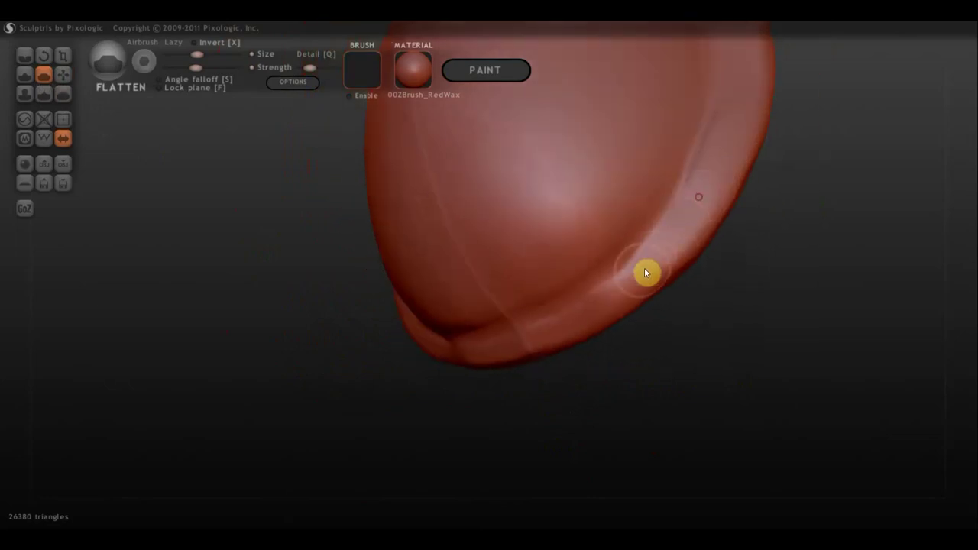
mouse_move(603, 302)
left_mouse_down()
mouse_move(587, 308)
mouse_move(718, 148)
mouse_move(595, 299)
mouse_move(687, 240)
mouse_move(623, 194)
left_mouse_up()
right_click_drag(623, 193, 681, 166)
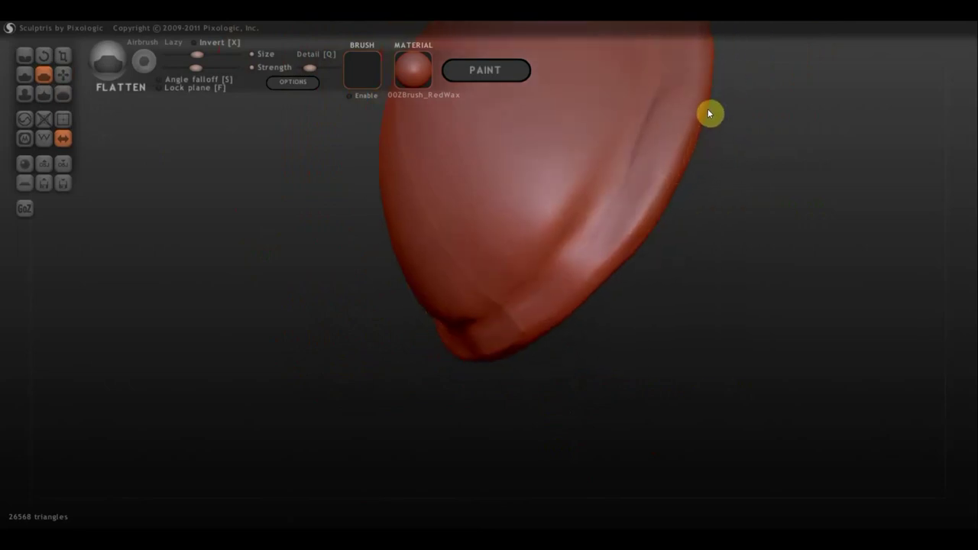
left_click_drag(687, 120, 627, 253)
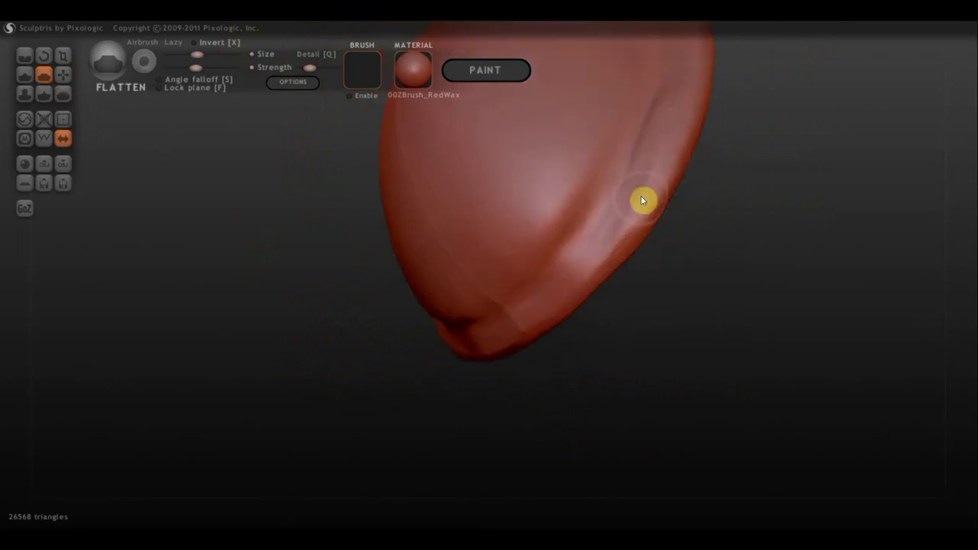
mouse_move(641, 200)
left_mouse_down()
mouse_move(579, 288)
mouse_move(633, 209)
mouse_move(588, 254)
left_mouse_up()
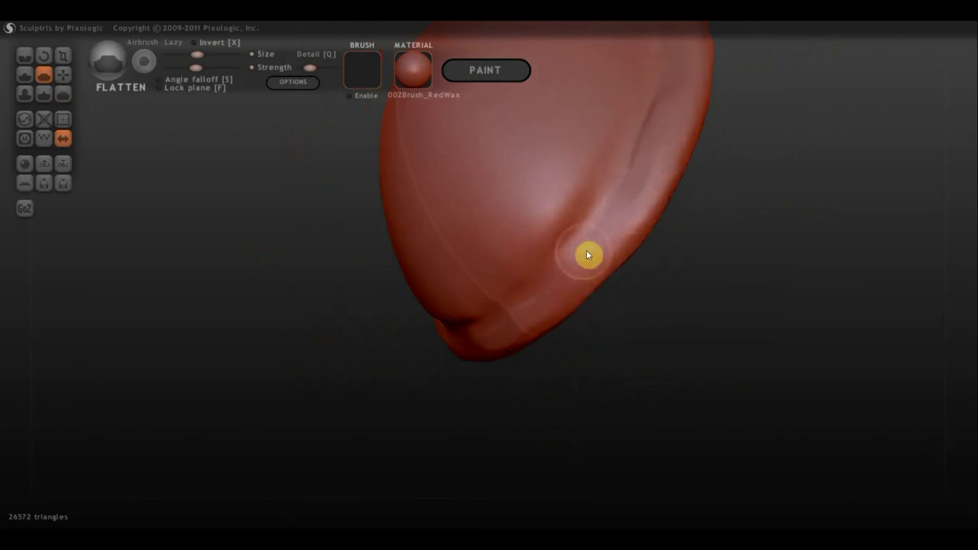
mouse_move(688, 216)
left_mouse_down()
mouse_move(802, 262)
mouse_move(868, 259)
mouse_move(784, 298)
mouse_move(746, 356)
mouse_move(628, 366)
mouse_move(618, 295)
mouse_move(685, 316)
mouse_move(641, 285)
mouse_move(612, 356)
mouse_move(661, 211)
mouse_move(641, 283)
mouse_move(650, 201)
mouse_move(633, 116)
mouse_move(653, 187)
left_mouse_up()
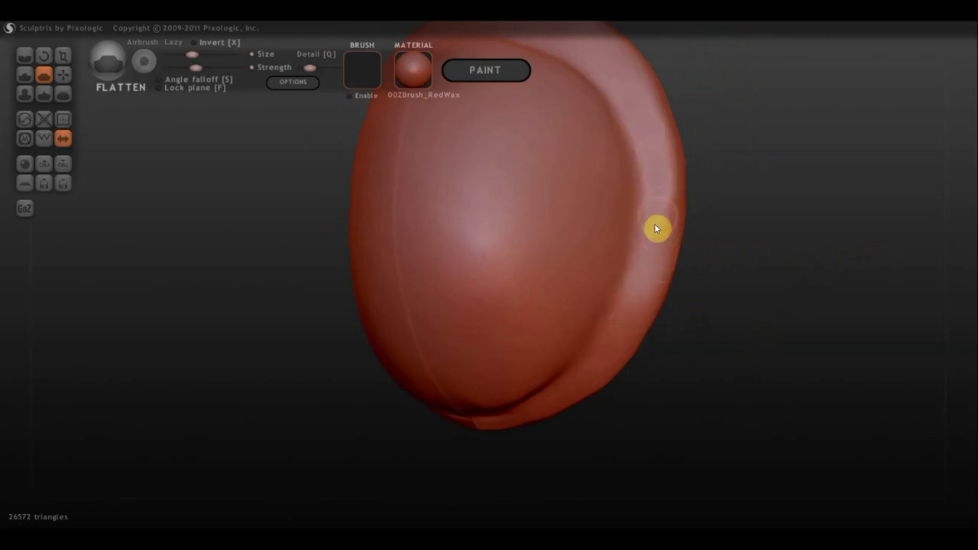
mouse_move(705, 265)
left_mouse_down()
mouse_move(578, 278)
mouse_move(605, 124)
mouse_move(585, 96)
mouse_move(587, 116)
left_mouse_up()
mouse_move(601, 183)
left_mouse_down()
mouse_move(598, 166)
mouse_move(600, 286)
mouse_move(596, 251)
left_mouse_up()
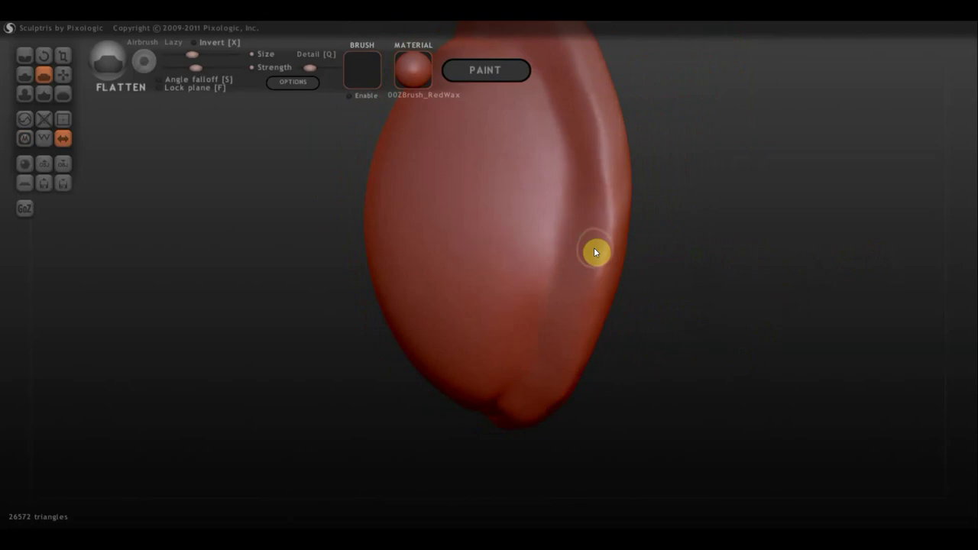
Use the Draw brush at lower strength to carve a soft groove along the right rim edge.
left_click(24, 75)
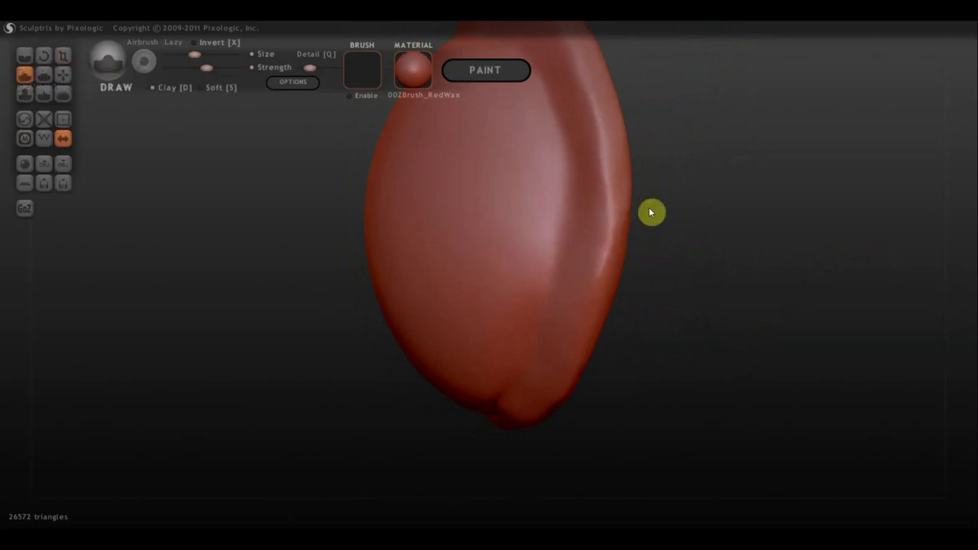
left_click(193, 70)
left_click_drag(610, 180, 613, 179)
left_click_drag(694, 205, 600, 198)
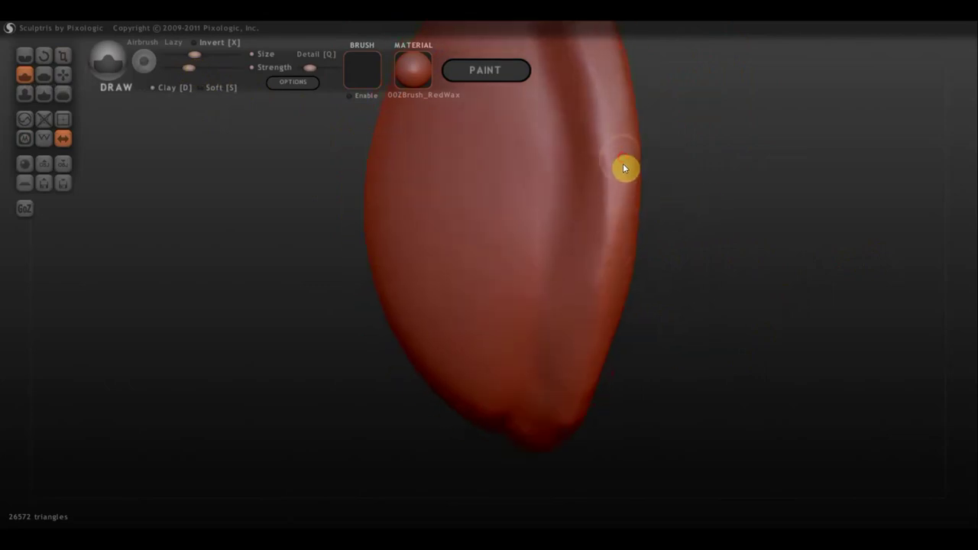
left_click_drag(623, 169, 604, 268)
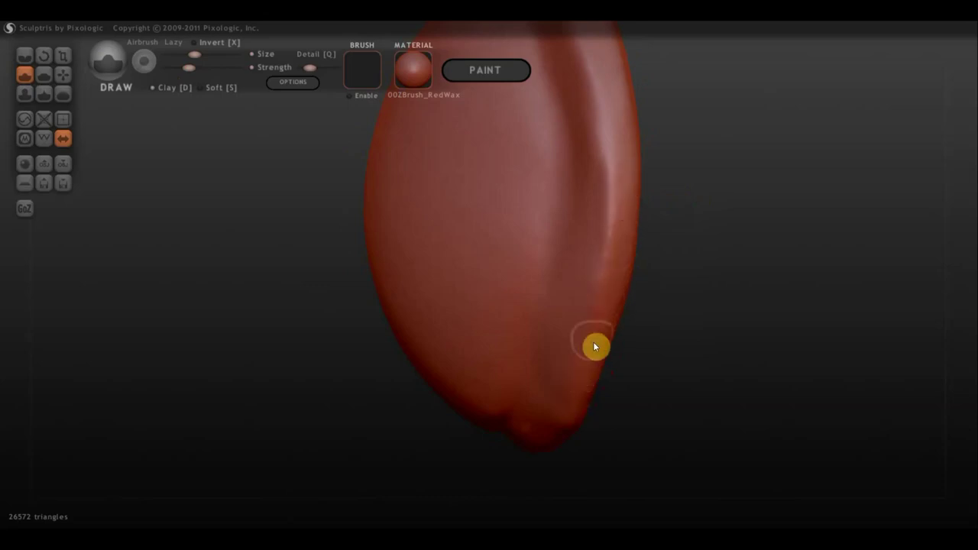
mouse_move(631, 417)
left_mouse_down()
mouse_move(649, 300)
mouse_move(675, 255)
left_mouse_up()
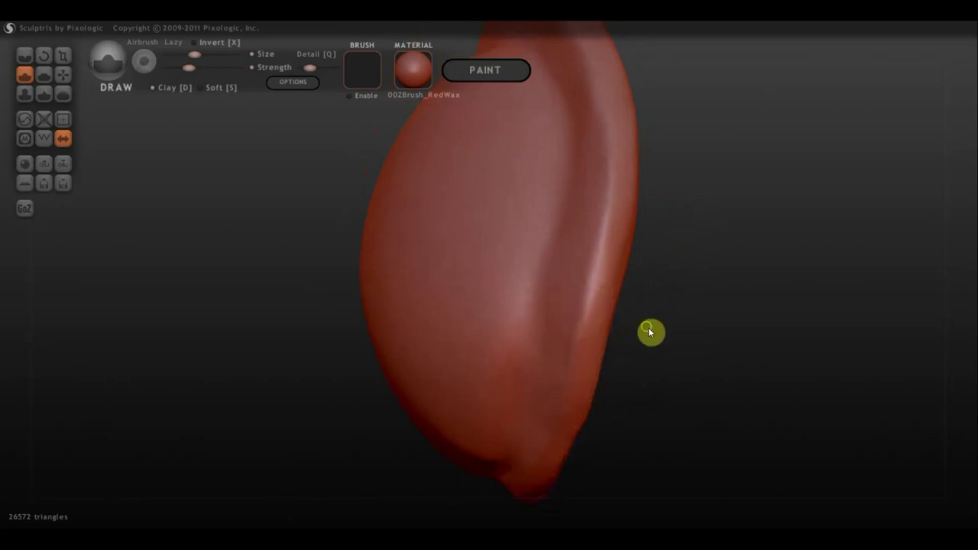
left_click_drag(650, 332, 705, 371)
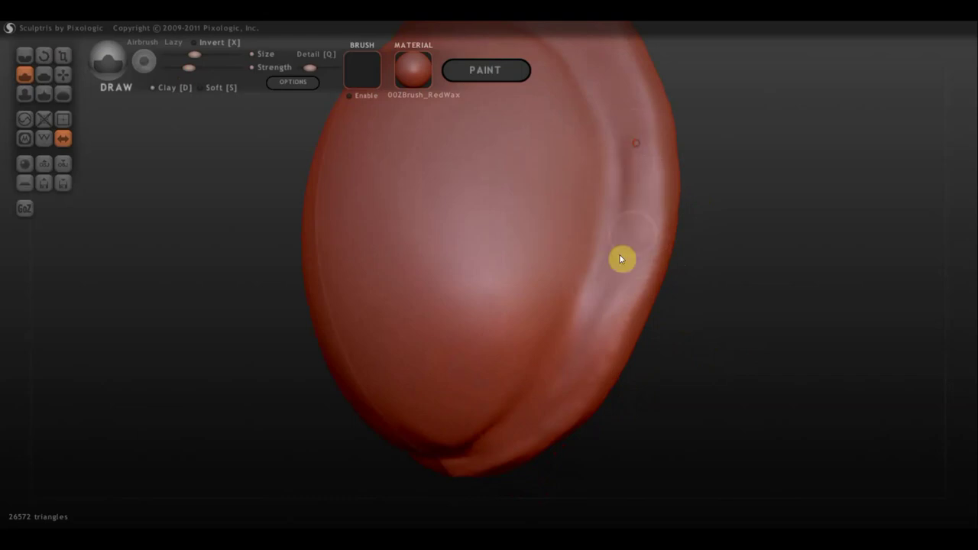
mouse_move(621, 110)
left_mouse_down()
mouse_move(633, 187)
mouse_move(564, 411)
left_mouse_up()
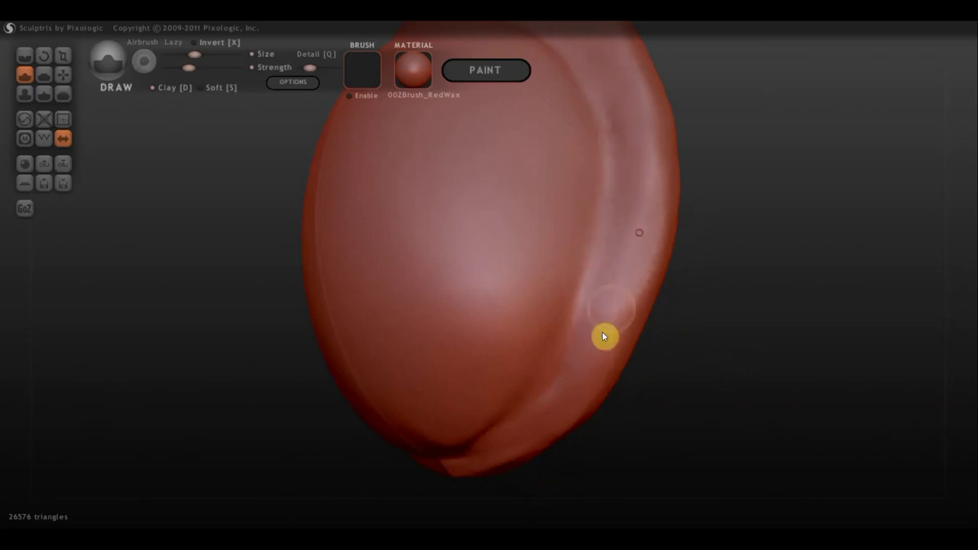
Orbit through the right, front and left sides, snapping to a straight front view.
mouse_move(680, 340)
left_mouse_down()
mouse_move(576, 358)
mouse_move(620, 225)
mouse_move(580, 185)
left_mouse_up()
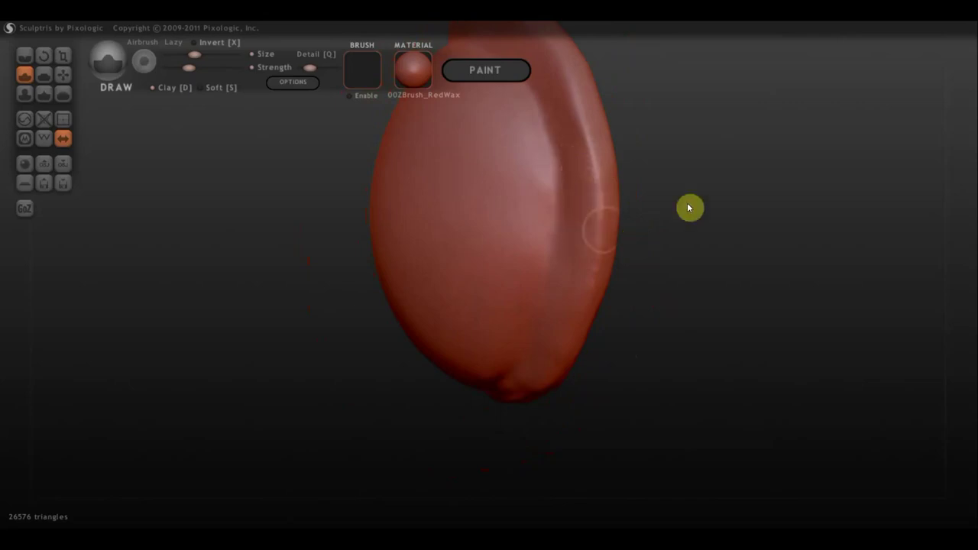
mouse_move(723, 216)
left_mouse_down()
mouse_move(775, 262)
mouse_move(843, 199)
mouse_move(818, 199)
mouse_move(854, 196)
left_mouse_up()
left_click_drag(680, 262, 728, 390)
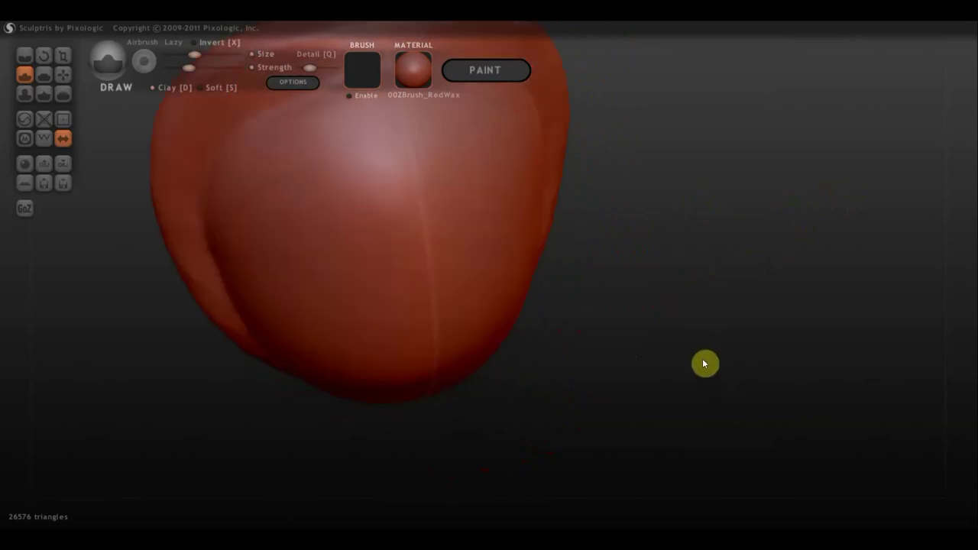
mouse_move(702, 350)
left_mouse_down("shift")
mouse_move(703, 367)
mouse_move(684, 321)
mouse_move(747, 485)
left_mouse_up("shift")
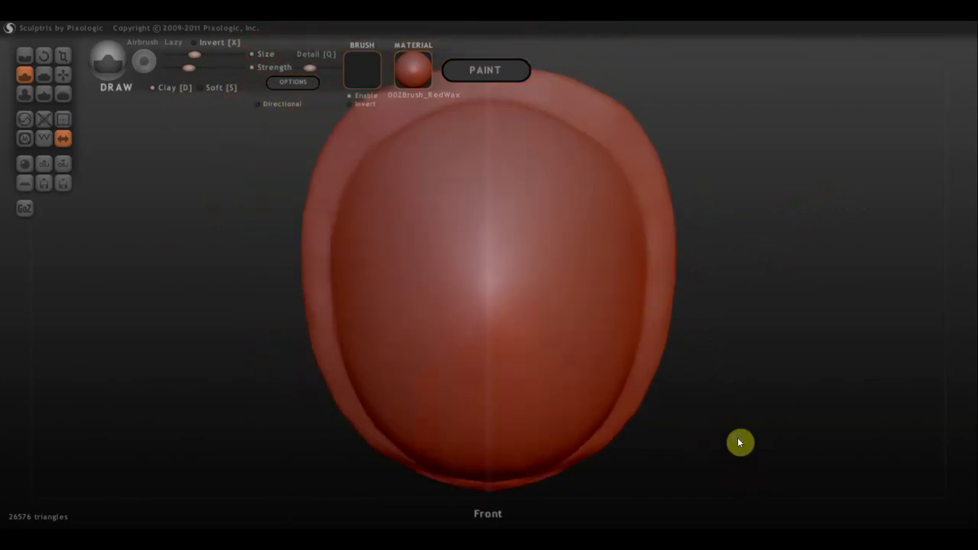
scroll(731, 434, "down", 5)
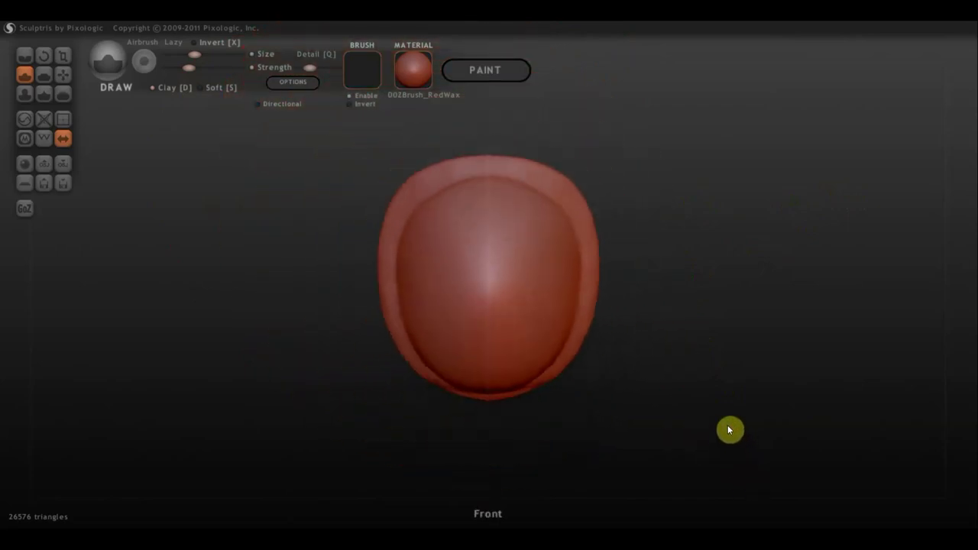
mouse_move(728, 433)
left_mouse_down()
mouse_move(624, 425)
mouse_move(404, 439)
mouse_move(718, 421)
mouse_move(746, 408)
mouse_move(598, 438)
mouse_move(577, 422)
left_mouse_up()
Select the Grab brush, face the model straight on, and mask the upper dome.
left_click_drag(725, 378, 535, 314, "shift")
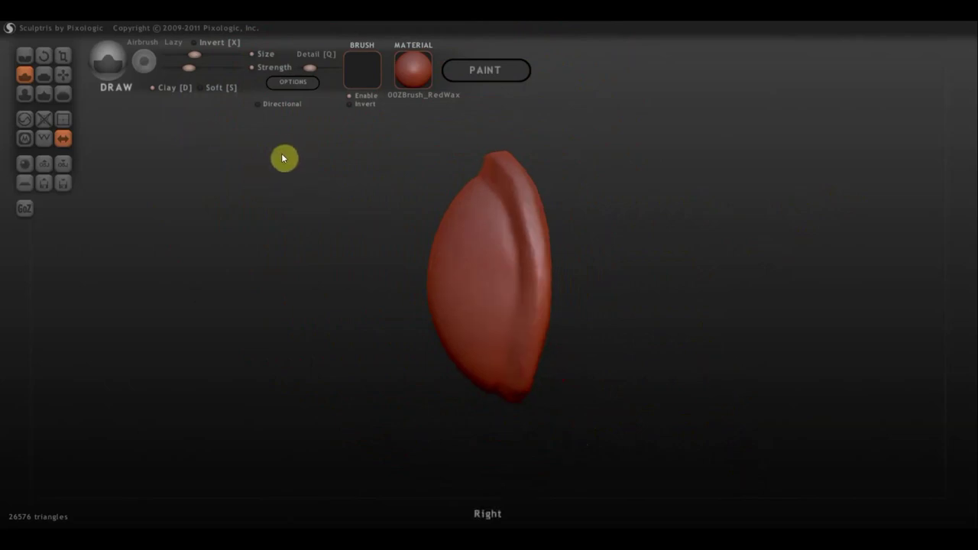
left_click(64, 73)
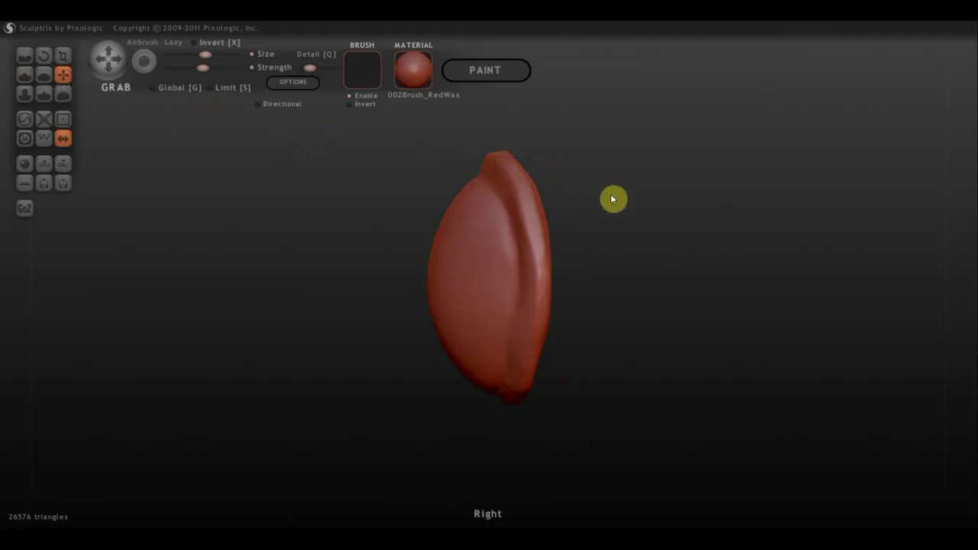
left_click_drag(624, 265, 829, 262)
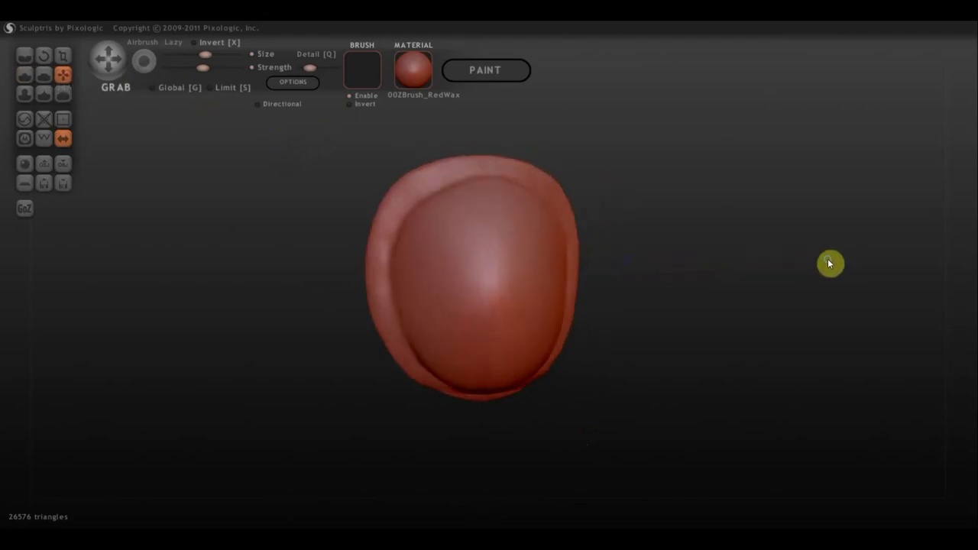
mouse_move(650, 264)
left_mouse_down()
mouse_move(622, 265)
mouse_move(633, 262)
left_mouse_up()
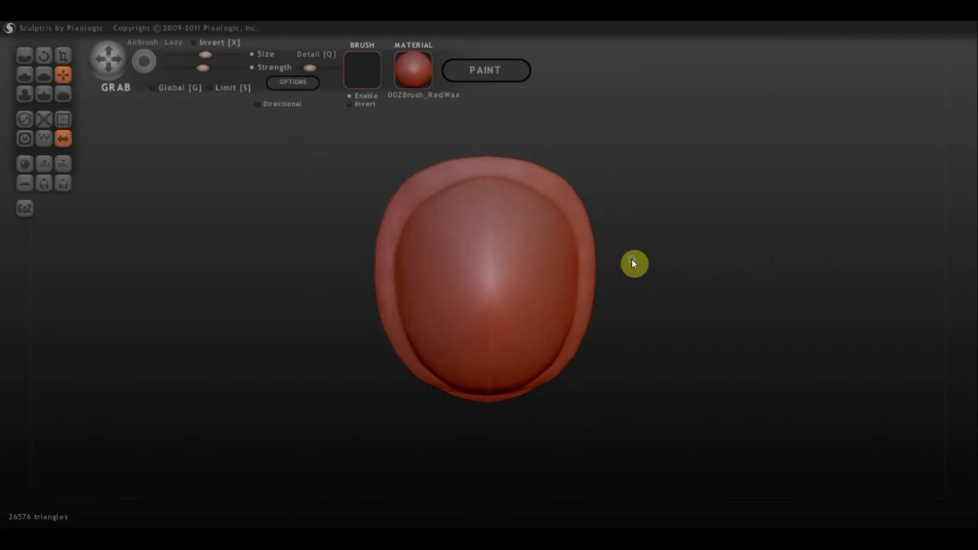
mouse_move(506, 247)
left_mouse_down("ctrl")
mouse_move(509, 234)
mouse_move(448, 263)
mouse_move(454, 211)
left_mouse_up("ctrl")
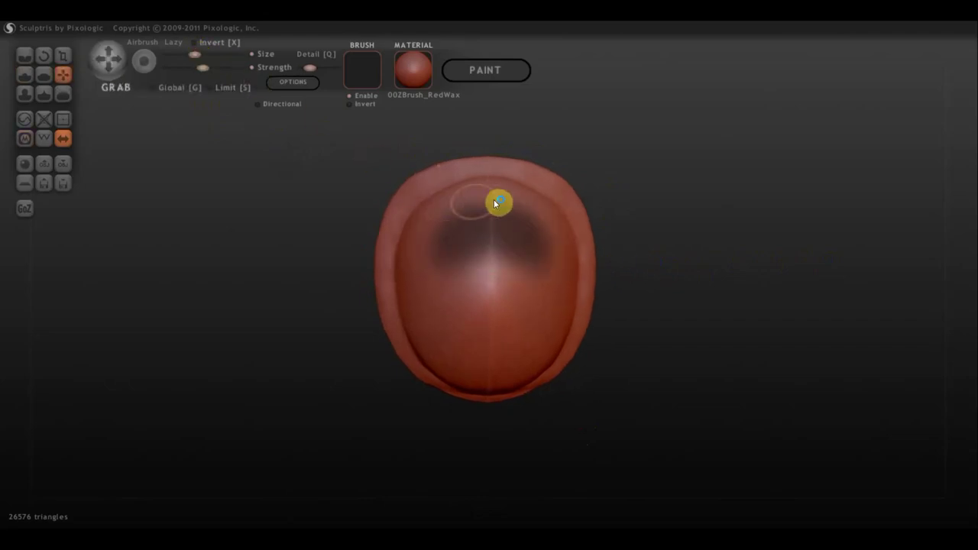
mouse_move(505, 202)
left_mouse_down("ctrl")
mouse_move(448, 223)
mouse_move(522, 197)
mouse_move(479, 191)
mouse_move(419, 220)
mouse_move(450, 205)
left_mouse_up("ctrl")
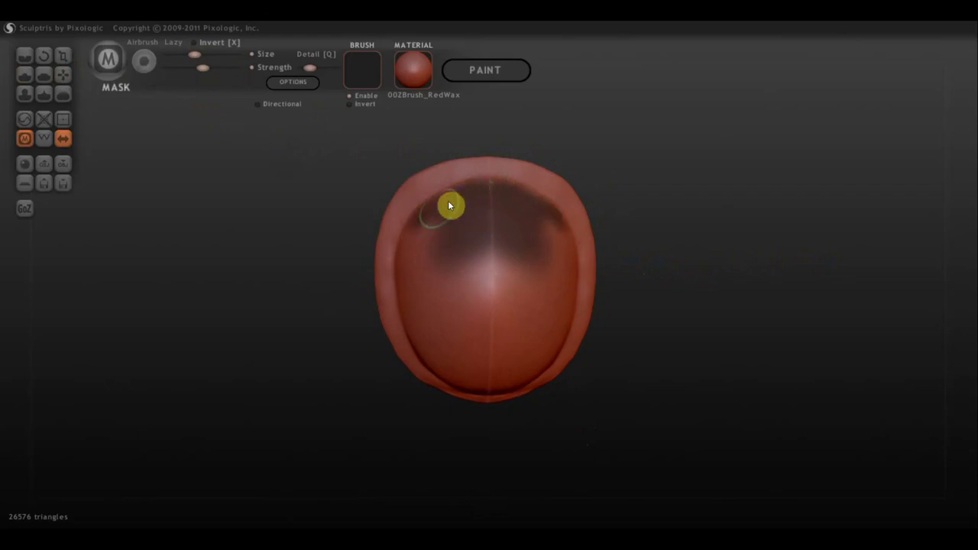
mouse_move(539, 217)
left_mouse_down("ctrl")
mouse_move(566, 266)
mouse_move(480, 242)
mouse_move(436, 249)
mouse_move(423, 235)
mouse_move(413, 243)
left_mouse_up("ctrl")
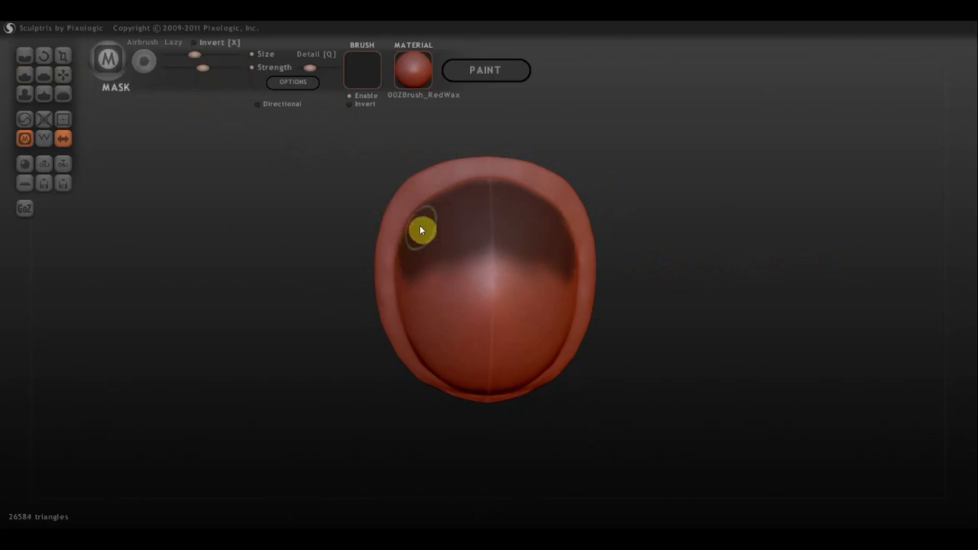
Extend the mask down the dome's left side and across its lower centre.
key("g")
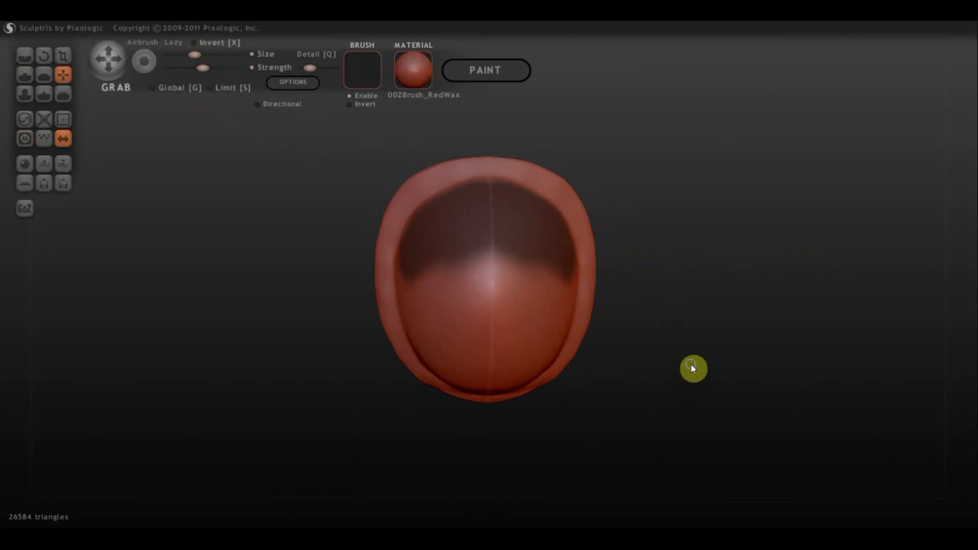
mouse_move(692, 368)
left_mouse_down()
mouse_move(731, 328)
mouse_move(681, 308)
mouse_move(736, 372)
left_mouse_up()
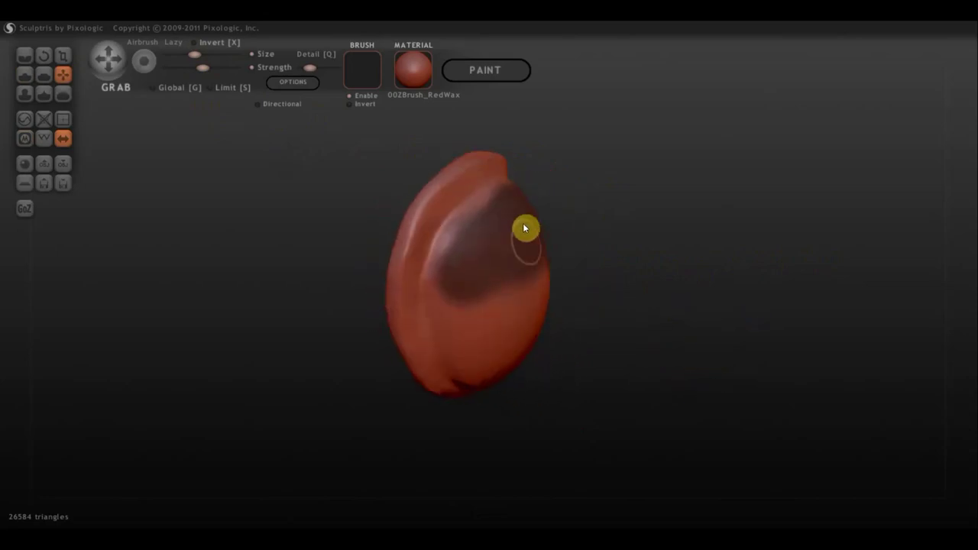
key("m")
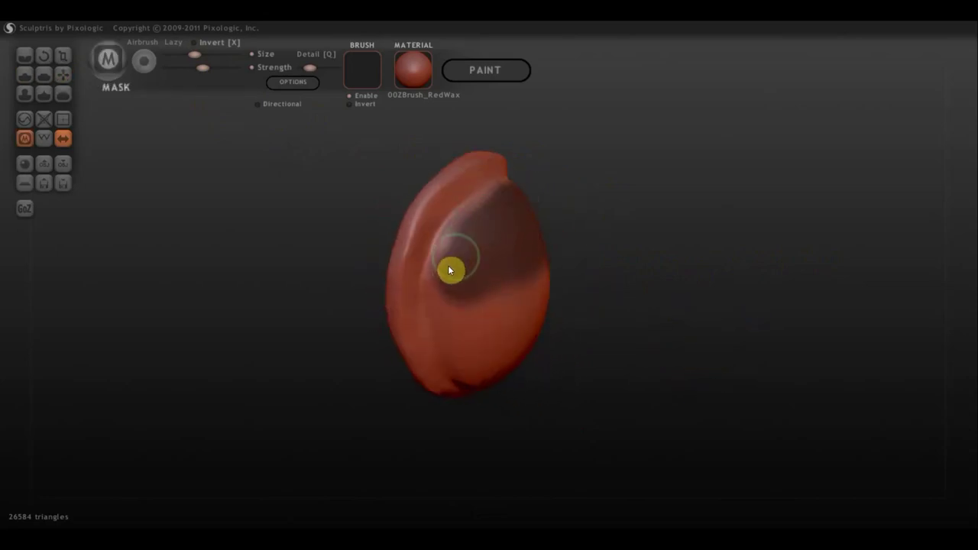
mouse_move(522, 195)
left_mouse_down()
mouse_move(463, 247)
mouse_move(450, 325)
mouse_move(443, 275)
mouse_move(474, 364)
mouse_move(504, 299)
left_mouse_up()
right_click_drag(504, 298, 542, 273)
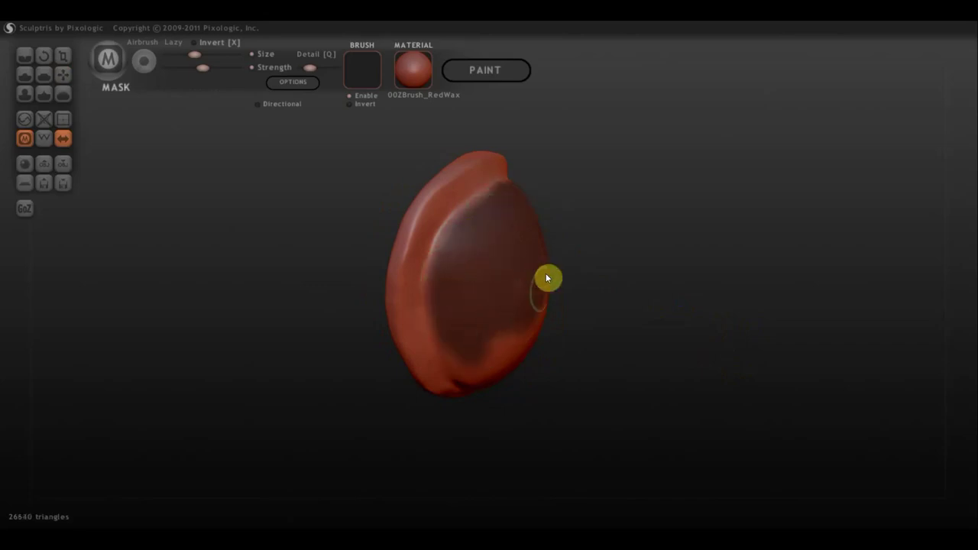
key("g")
mouse_move(620, 338)
left_mouse_down()
mouse_move(613, 302)
mouse_move(568, 268)
left_mouse_up()
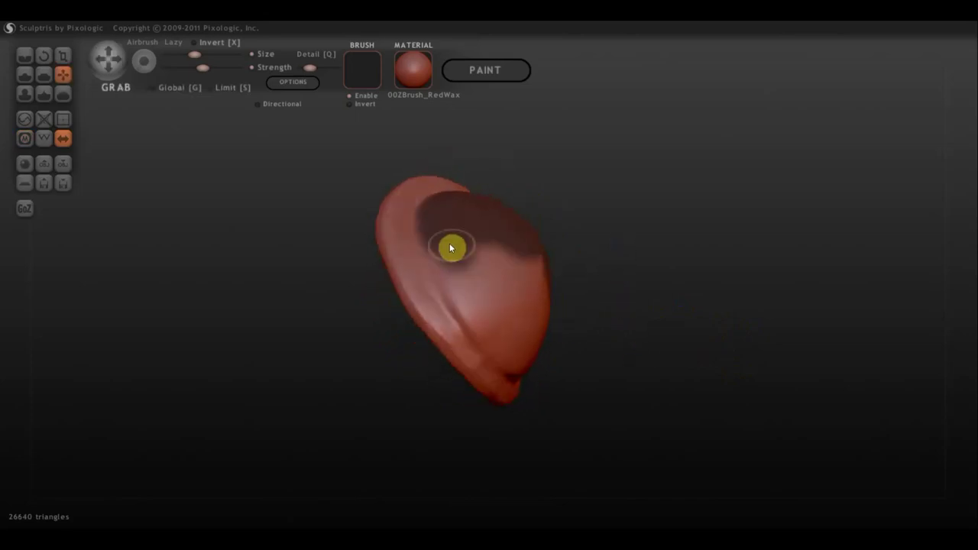
key("m")
mouse_move(469, 300)
left_mouse_down()
mouse_move(448, 271)
mouse_move(469, 299)
left_mouse_up()
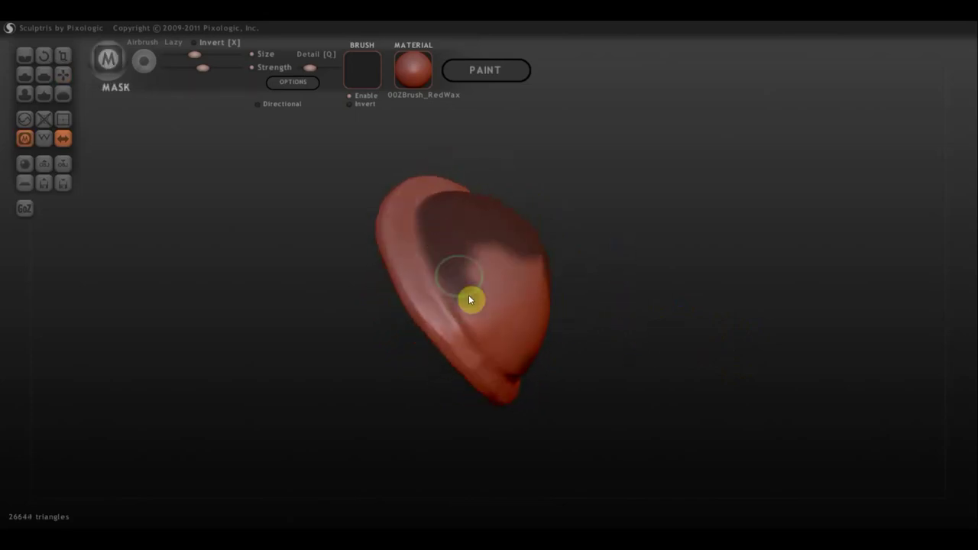
left_click_drag(504, 349, 462, 298)
mouse_move(505, 353)
left_mouse_down()
mouse_move(486, 247)
mouse_move(525, 327)
mouse_move(557, 308)
mouse_move(499, 234)
left_mouse_up()
Mask along the dome's ridge and down its edge so only the rim stays free.
left_click_drag(631, 295, 554, 360)
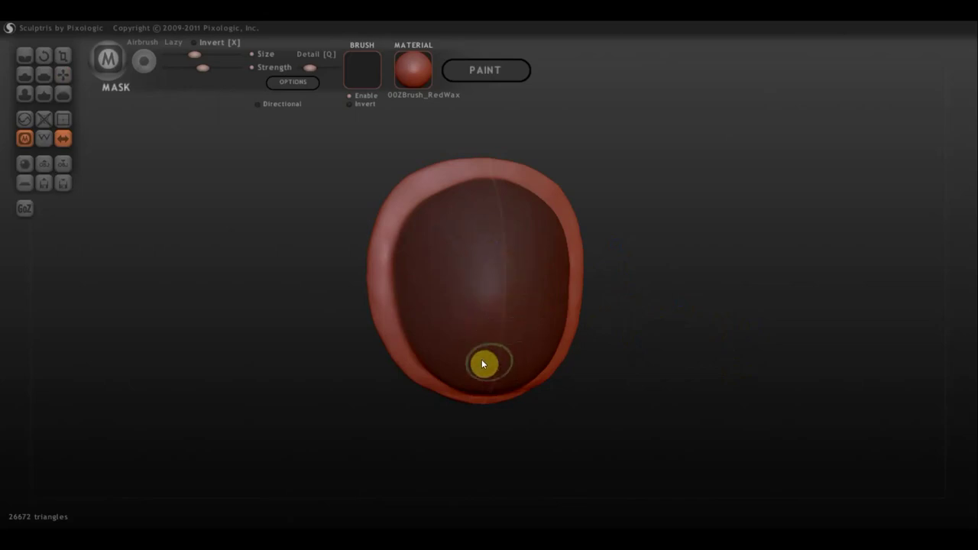
key("g")
mouse_move(623, 318)
left_mouse_down()
mouse_move(623, 310)
mouse_move(491, 340)
mouse_move(500, 318)
left_mouse_up()
left_click_drag(633, 315, 620, 323)
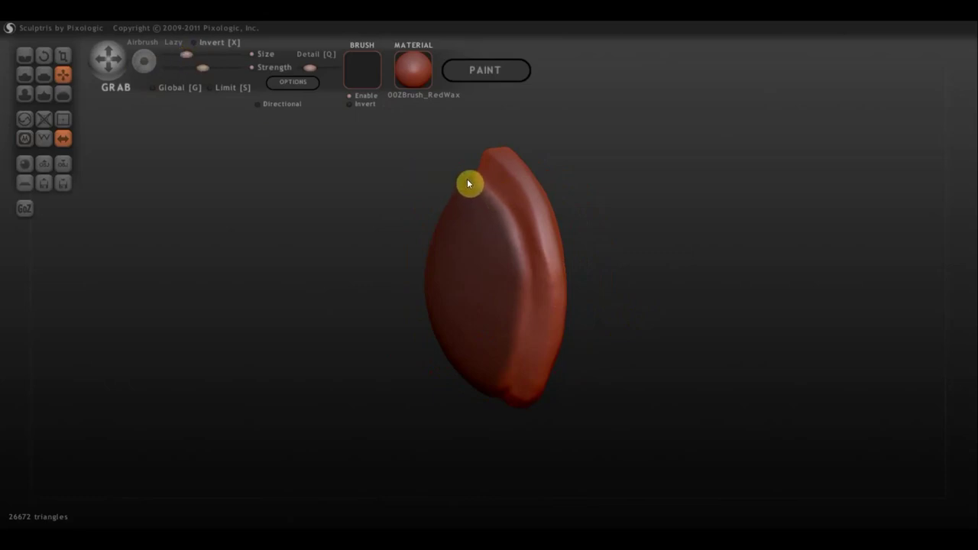
key("m")
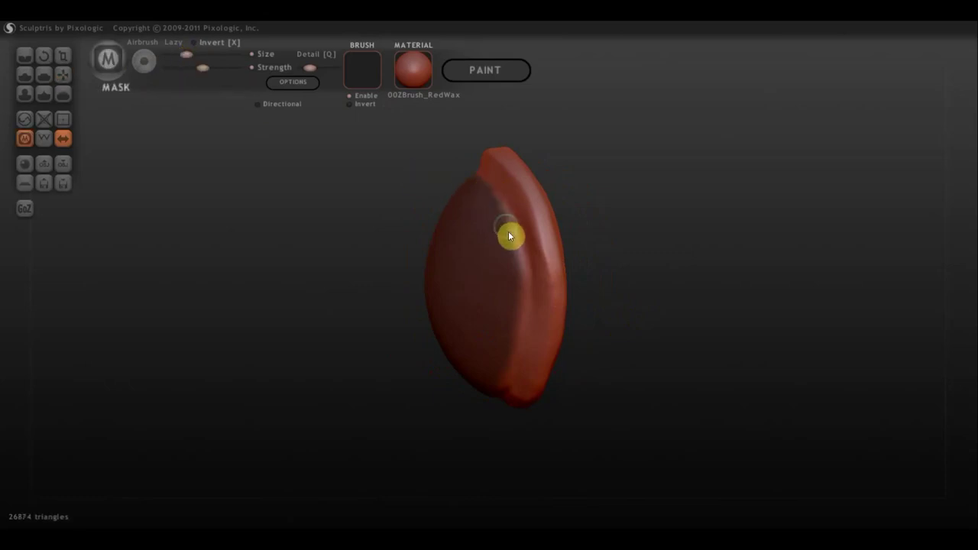
left_click_drag(517, 273, 515, 240)
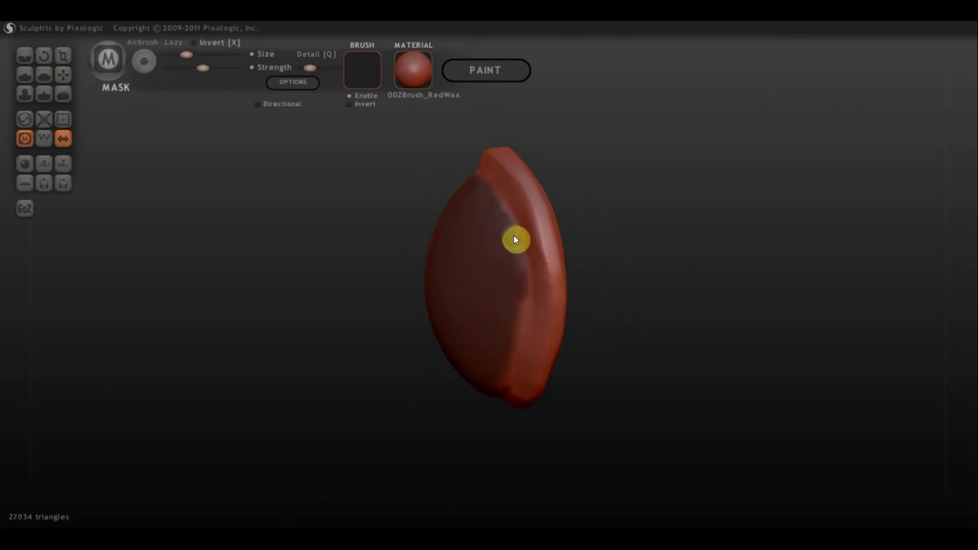
left_click_drag(525, 300, 502, 389)
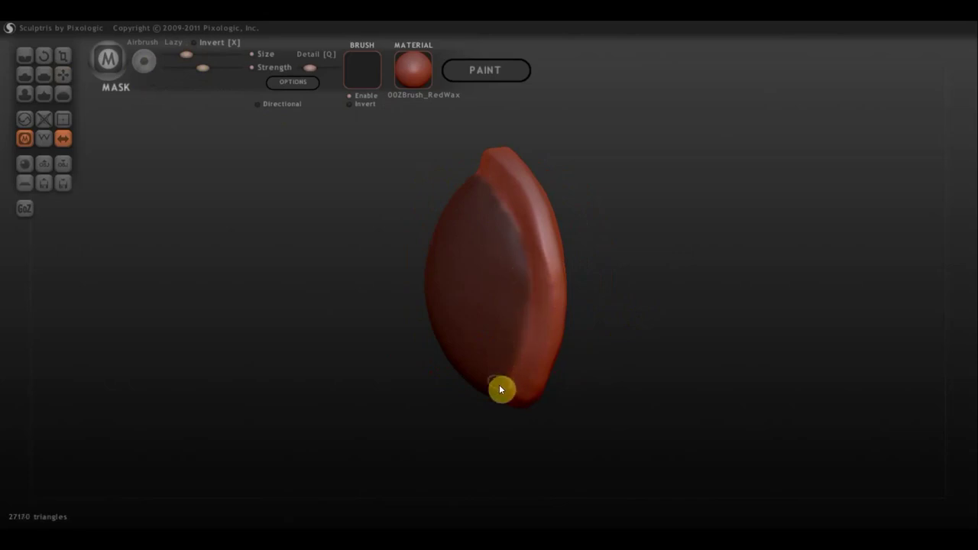
key("g")
mouse_move(560, 349)
left_mouse_down()
mouse_move(638, 295)
mouse_move(676, 200)
left_mouse_up()
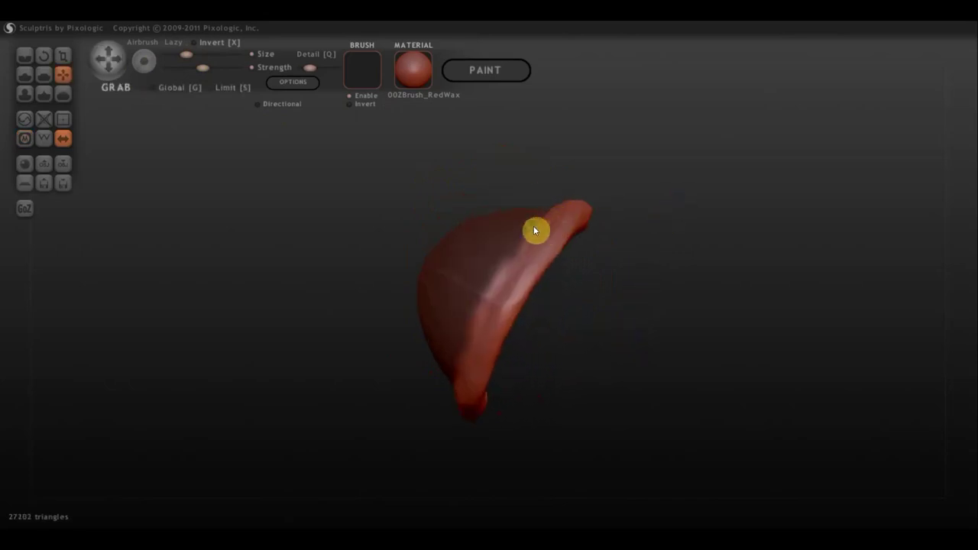
mouse_move(535, 231)
left_mouse_down("ctrl")
mouse_move(478, 308)
mouse_move(469, 282)
mouse_move(504, 242)
mouse_move(649, 233)
mouse_move(581, 268)
left_mouse_up("ctrl")
key("ctrl")
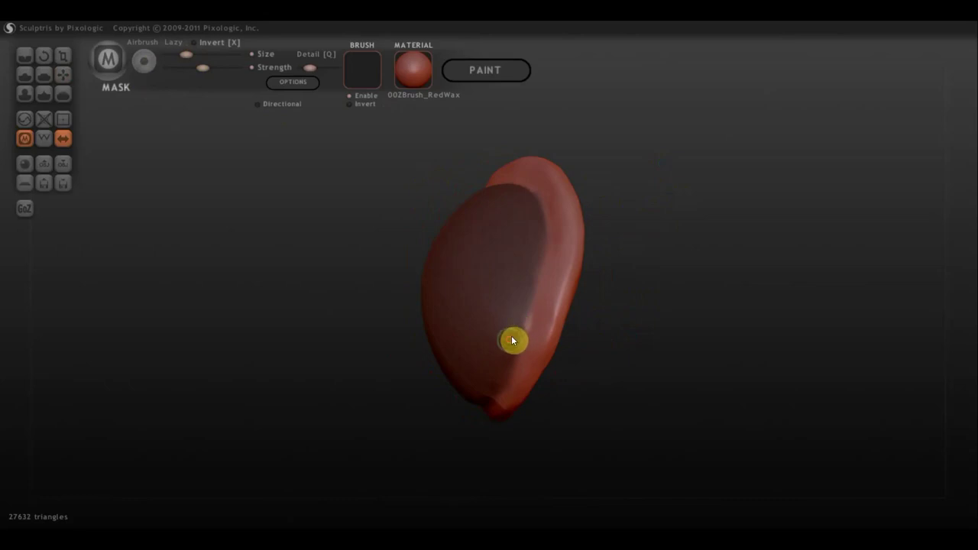
mouse_move(659, 294)
left_mouse_down()
mouse_move(644, 338)
mouse_move(650, 321)
mouse_move(631, 278)
mouse_move(629, 305)
left_mouse_up()
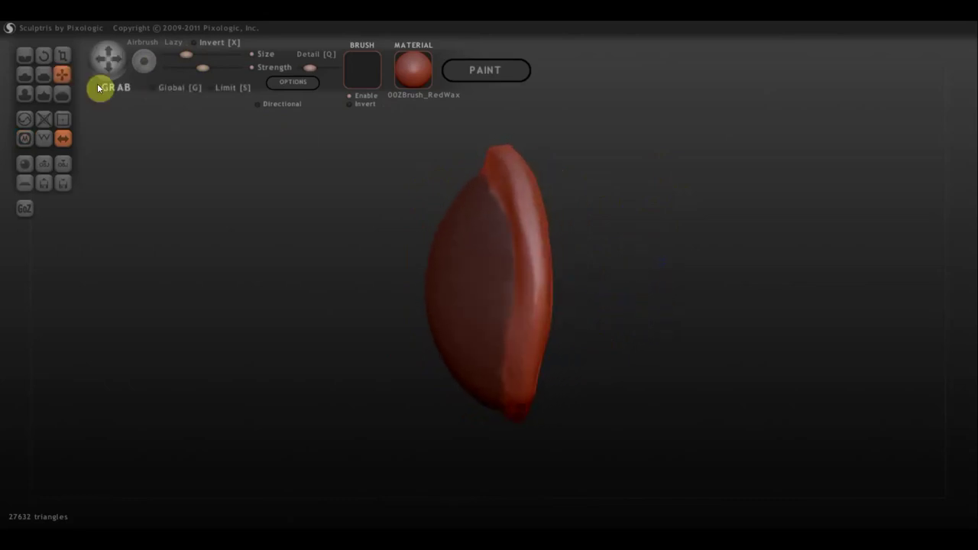
Enlarge the Grab brush and pull the rim's top tip up and left into a curl.
left_click(201, 55)
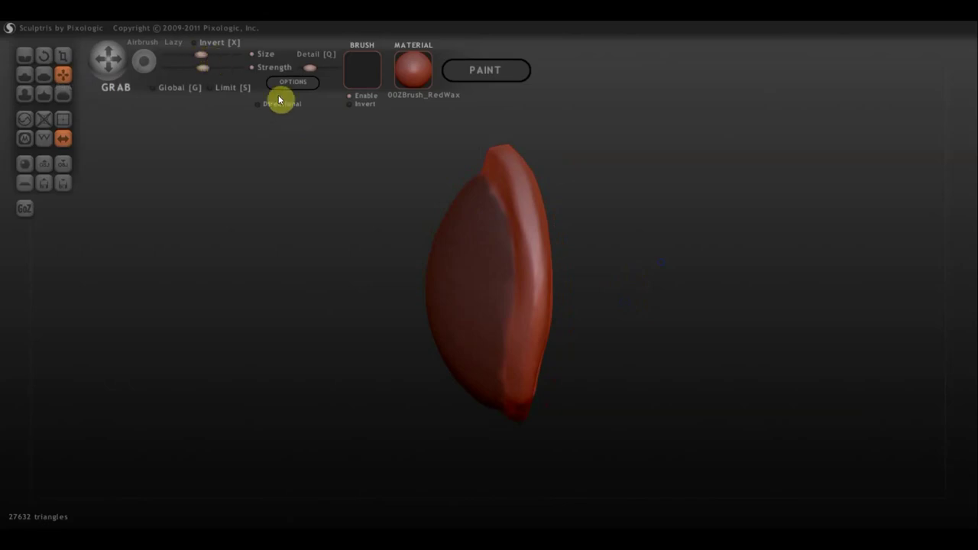
scroll(505, 190, "down", 2)
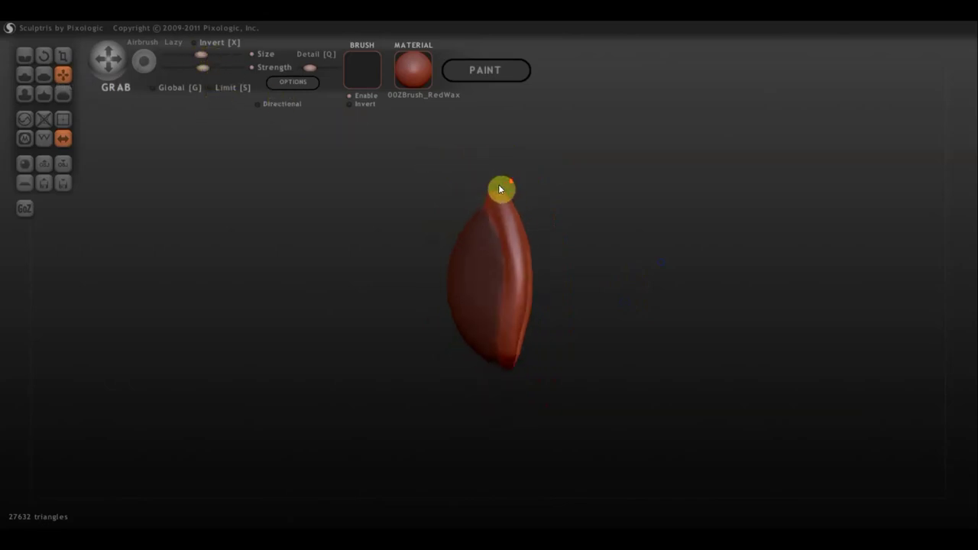
scroll(500, 188, "down", 2)
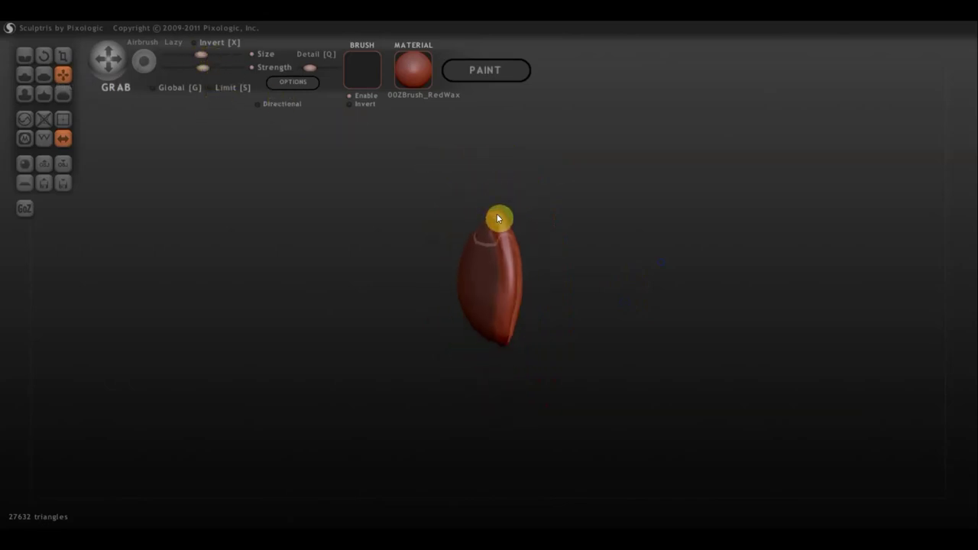
mouse_move(495, 216)
left_mouse_down()
mouse_move(483, 210)
mouse_move(575, 227)
mouse_move(637, 255)
mouse_move(605, 259)
mouse_move(524, 232)
mouse_move(536, 230)
left_mouse_up()
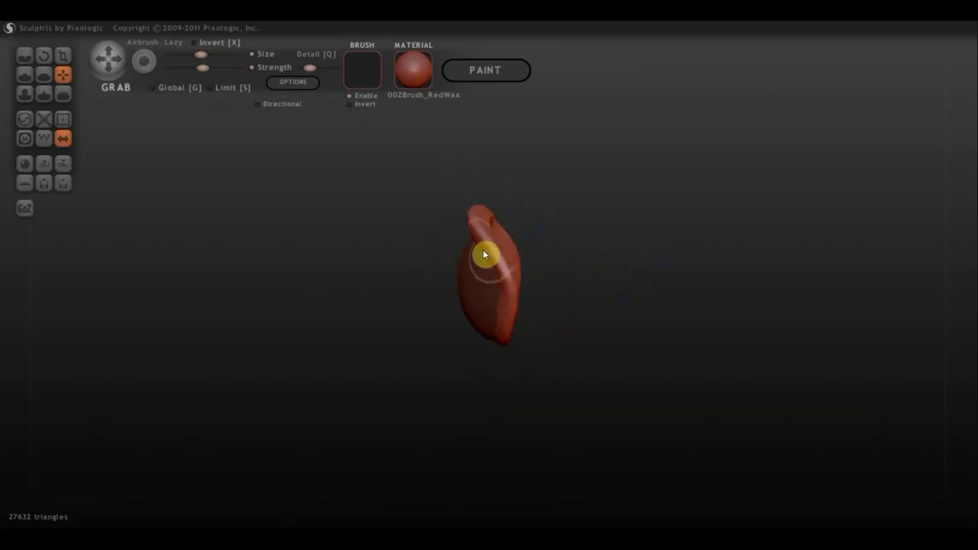
scroll(478, 256, "up", 2)
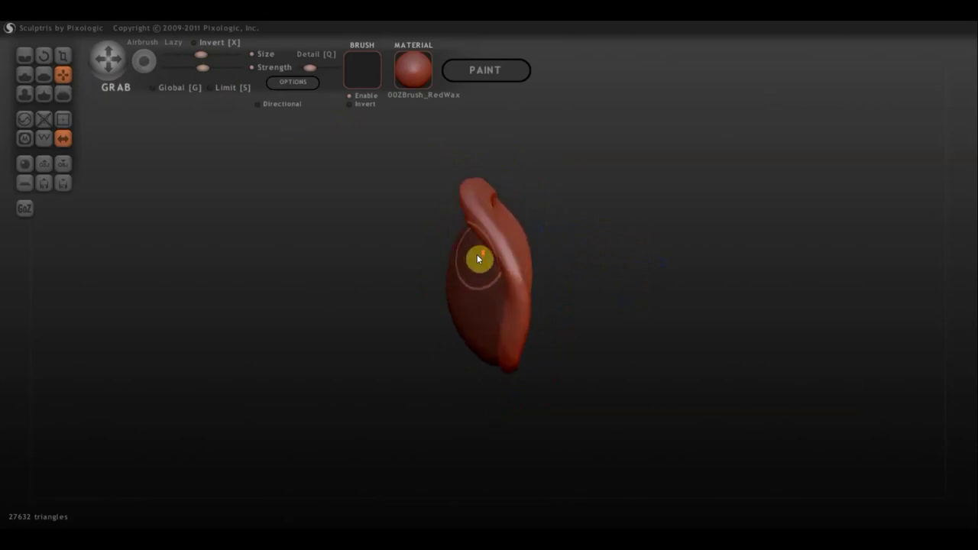
left_click_drag(486, 250, 493, 273)
mouse_move(535, 220)
left_mouse_down()
mouse_move(729, 216)
mouse_move(609, 203)
left_mouse_up()
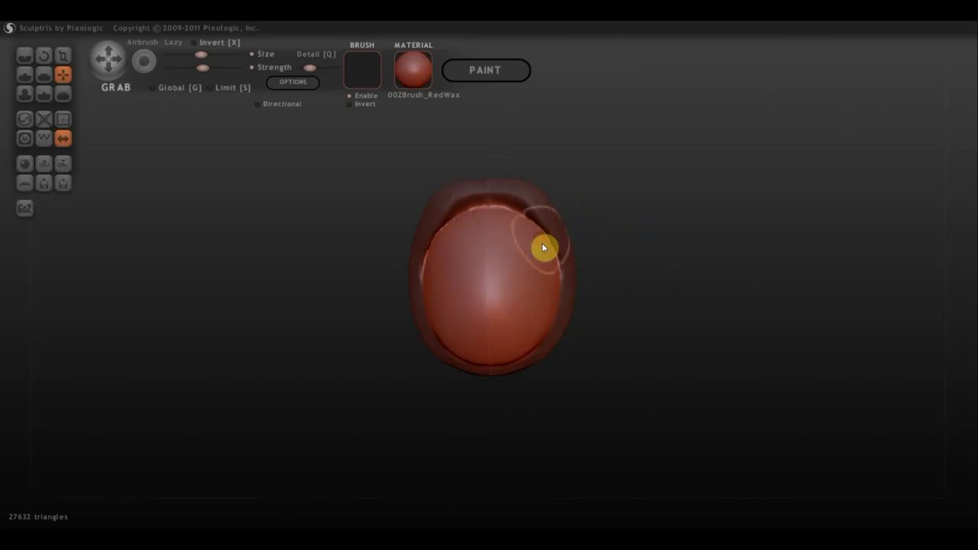
mouse_move(585, 282)
left_mouse_down()
mouse_move(671, 292)
mouse_move(627, 299)
left_mouse_up()
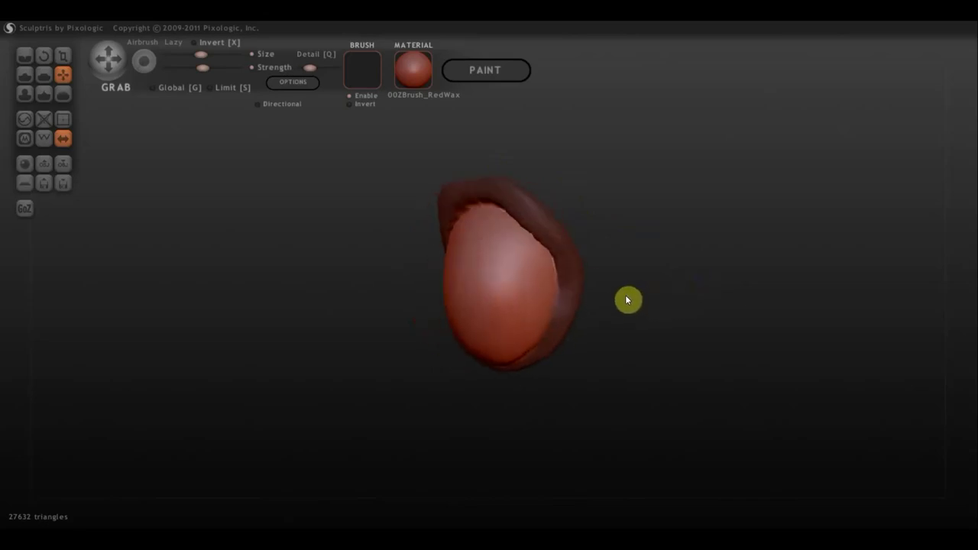
mouse_move(600, 221)
left_mouse_down()
mouse_move(519, 206)
mouse_move(515, 220)
mouse_move(524, 218)
mouse_move(510, 208)
mouse_move(520, 203)
left_mouse_up()
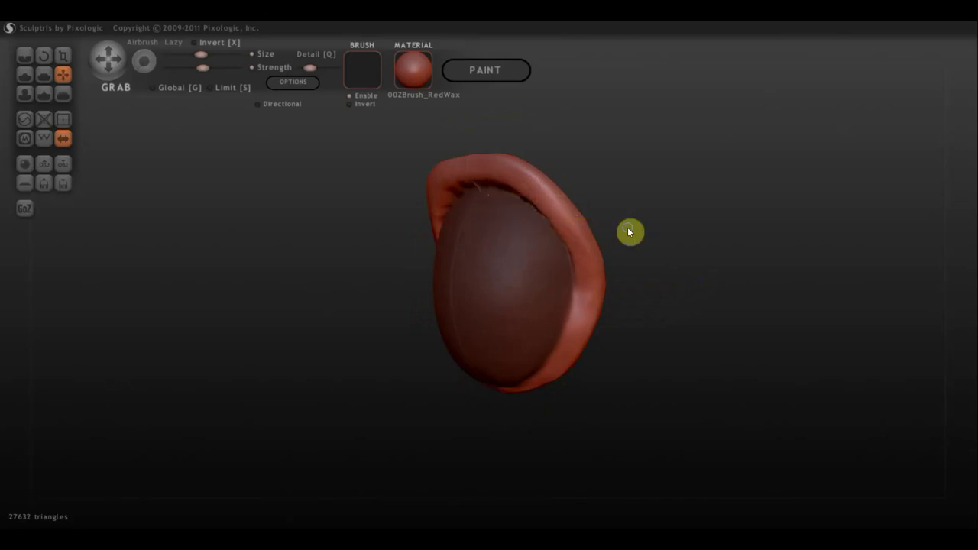
mouse_move(631, 231)
left_mouse_down()
mouse_move(743, 224)
mouse_move(722, 222)
left_mouse_up()
left_click(44, 74)
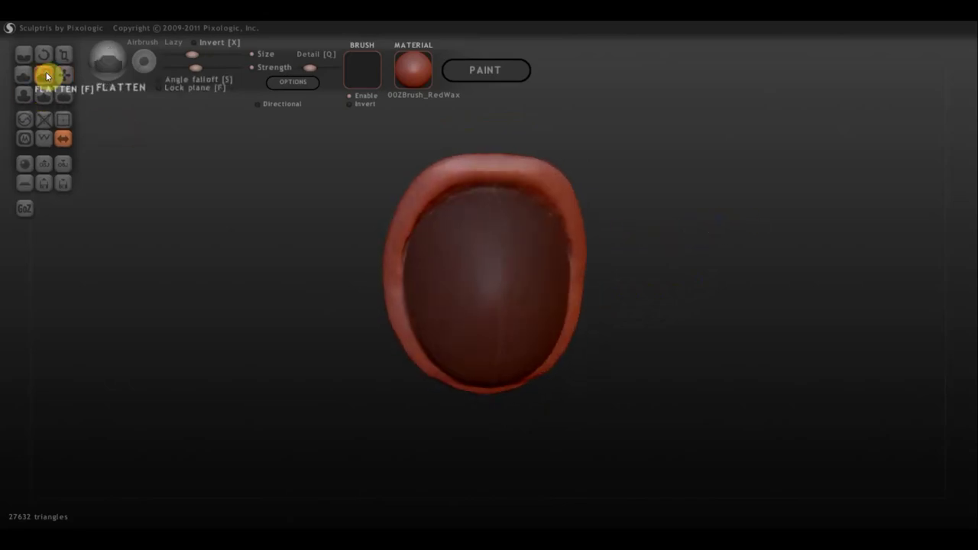
left_click_drag(382, 171, 517, 140)
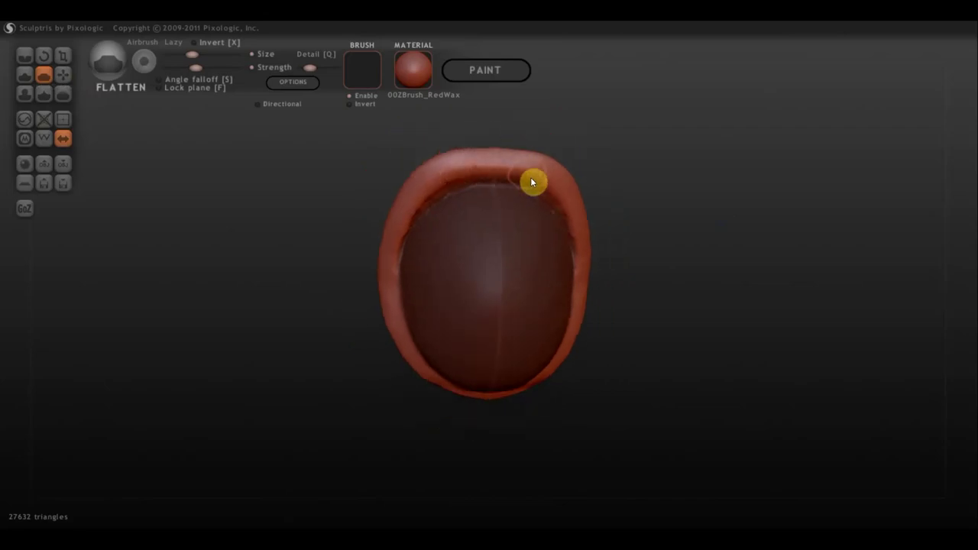
mouse_move(532, 181)
left_mouse_down()
mouse_move(449, 181)
mouse_move(409, 214)
mouse_move(409, 185)
left_mouse_up()
mouse_move(565, 136)
left_mouse_down()
mouse_move(585, 129)
mouse_move(534, 172)
mouse_move(557, 175)
left_mouse_up()
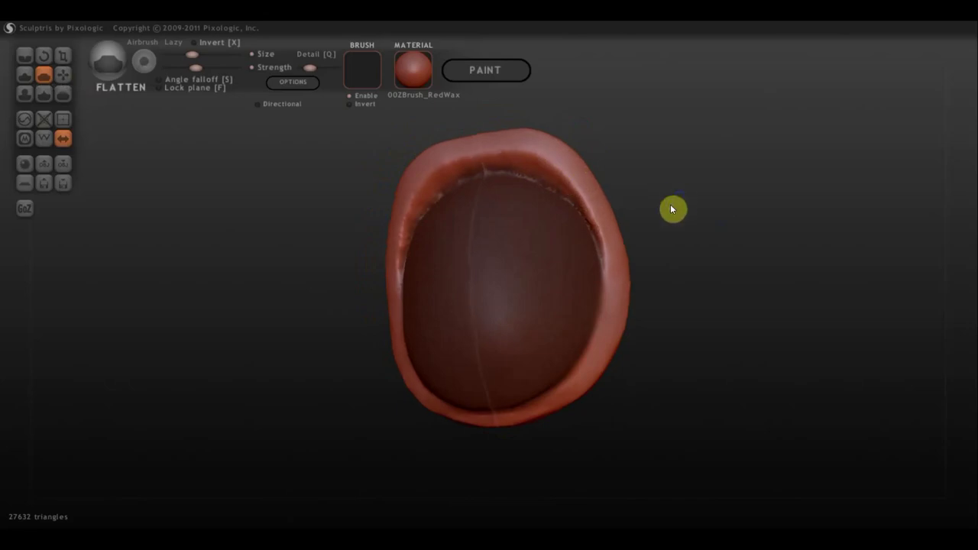
left_click_drag(670, 204, 617, 221)
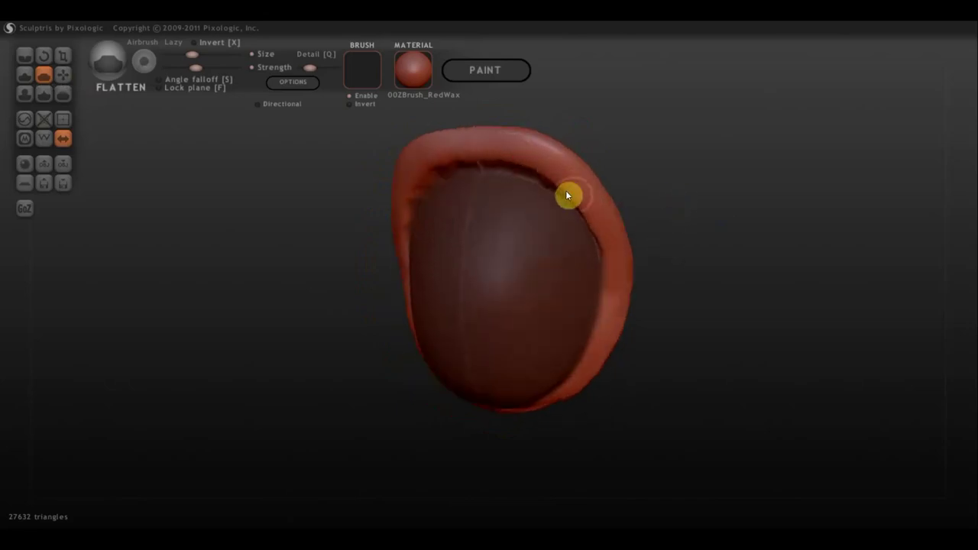
left_click_drag(475, 161, 606, 253)
left_click_drag(642, 200, 670, 157)
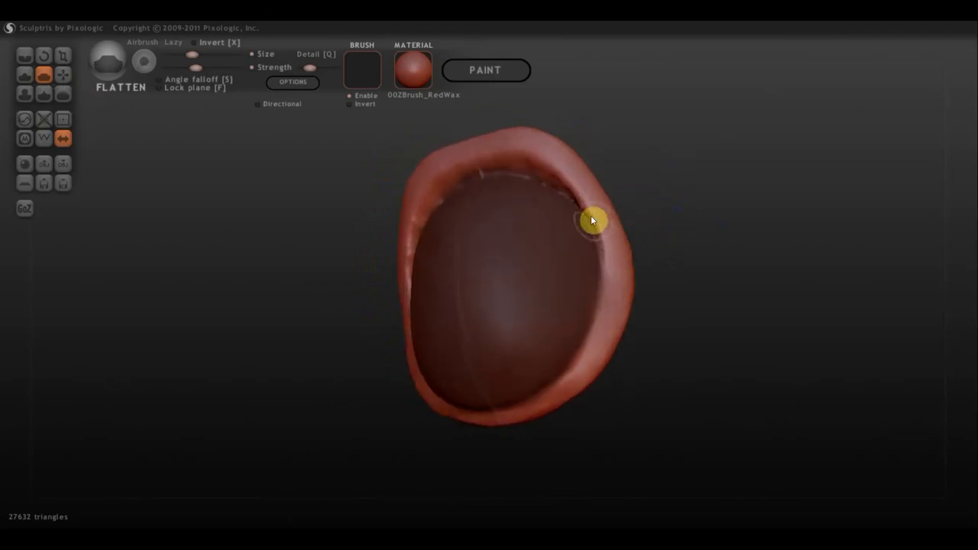
mouse_move(558, 385)
left_mouse_down()
mouse_move(690, 319)
mouse_move(644, 358)
left_mouse_up()
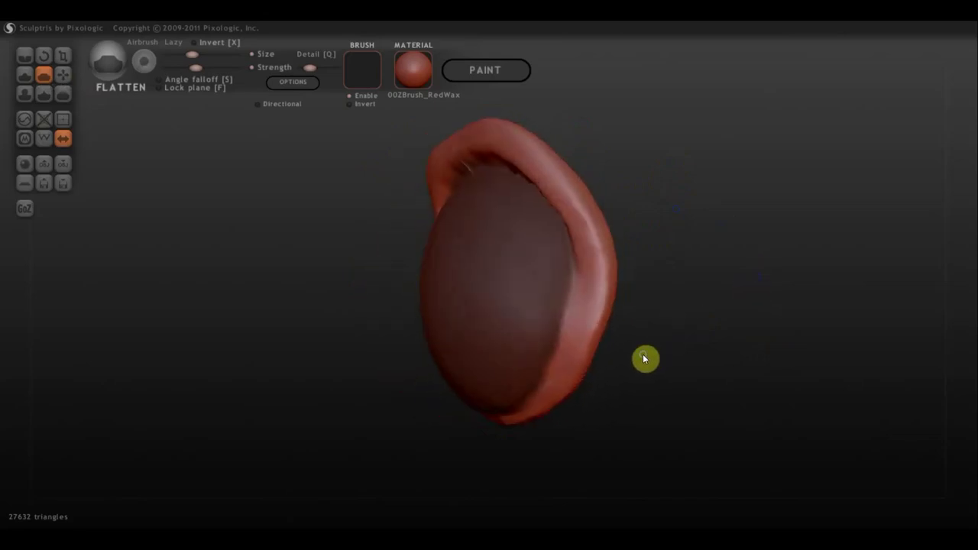
Select the Grab brush and pull the rim outward symmetrically on both sides.
left_click(61, 76)
scroll(444, 147, "down", 2)
scroll(460, 188, "down", 2)
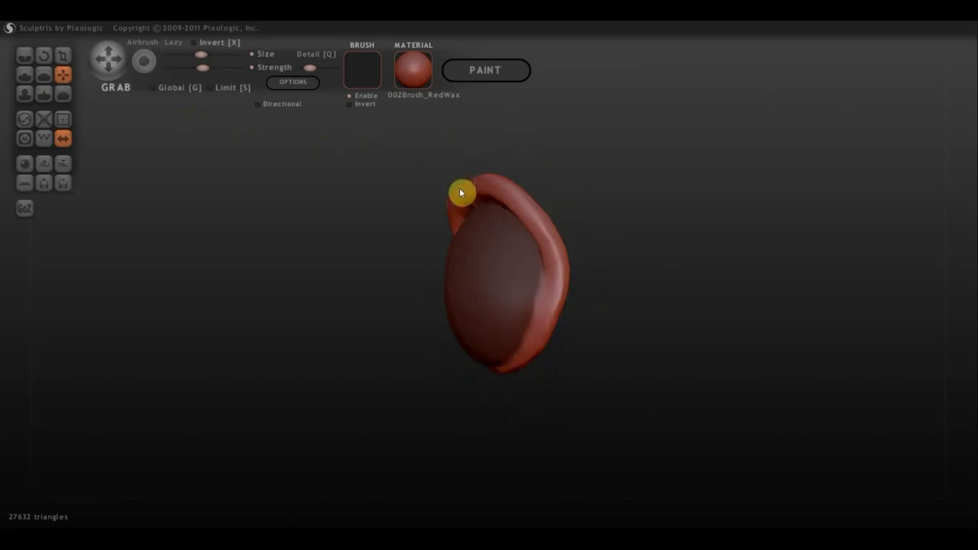
mouse_move(461, 189)
left_mouse_down()
mouse_move(662, 144)
mouse_move(624, 166)
left_mouse_up()
mouse_move(433, 203)
left_mouse_down()
mouse_move(421, 203)
mouse_move(452, 192)
mouse_move(441, 192)
left_mouse_up()
Pull the right rim and surface upward, then turn to show the left side.
left_click_drag(606, 275, 635, 316)
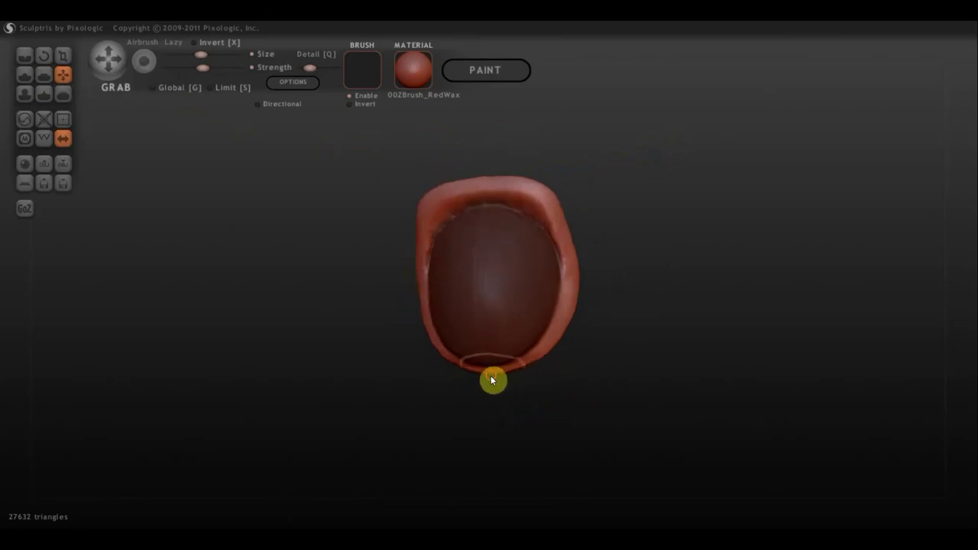
mouse_move(493, 380)
left_mouse_down()
mouse_move(484, 384)
mouse_move(515, 385)
mouse_move(502, 386)
mouse_move(512, 372)
mouse_move(505, 364)
mouse_move(491, 383)
mouse_move(494, 375)
left_mouse_up()
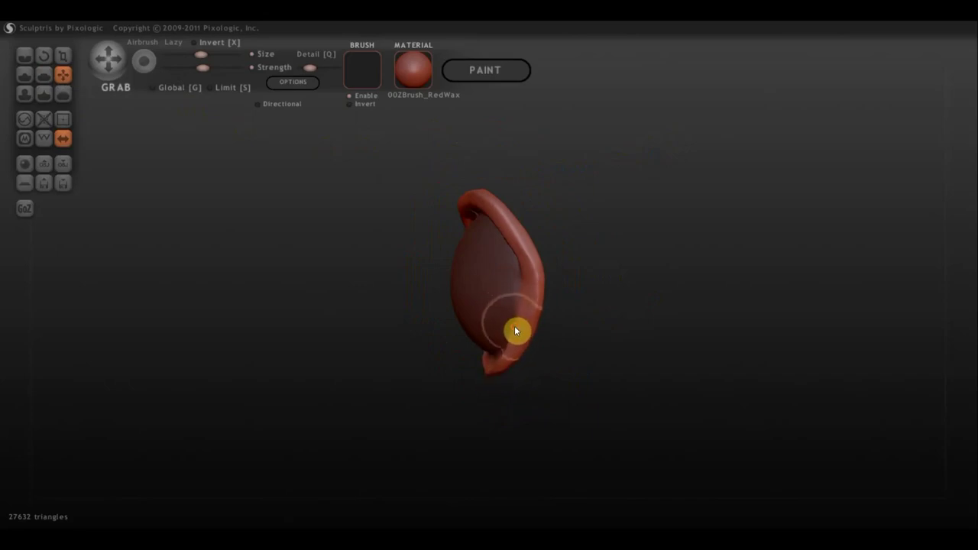
mouse_move(514, 331)
left_mouse_down()
mouse_move(515, 253)
mouse_move(701, 255)
left_mouse_up()
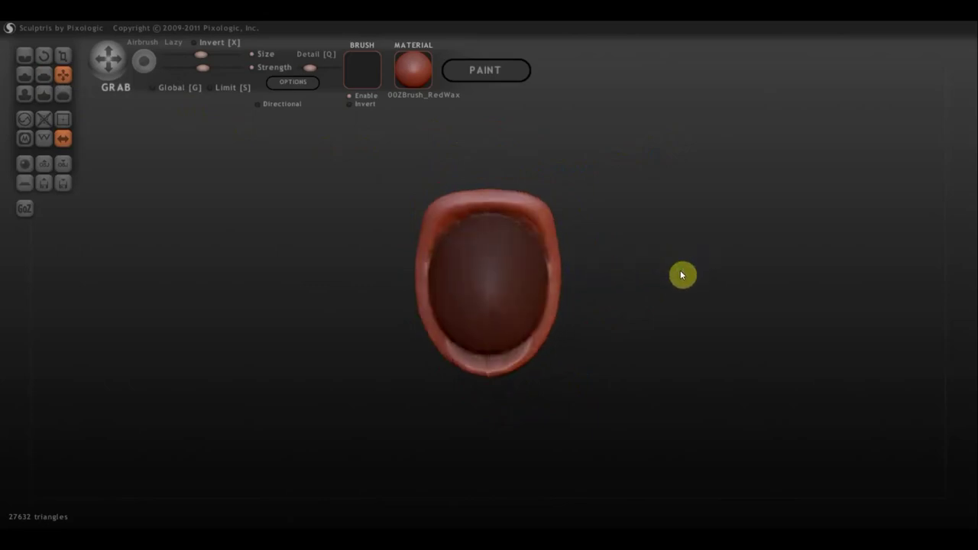
mouse_move(672, 220)
left_mouse_down()
mouse_move(692, 288)
mouse_move(734, 267)
mouse_move(713, 284)
mouse_move(669, 275)
left_mouse_up()
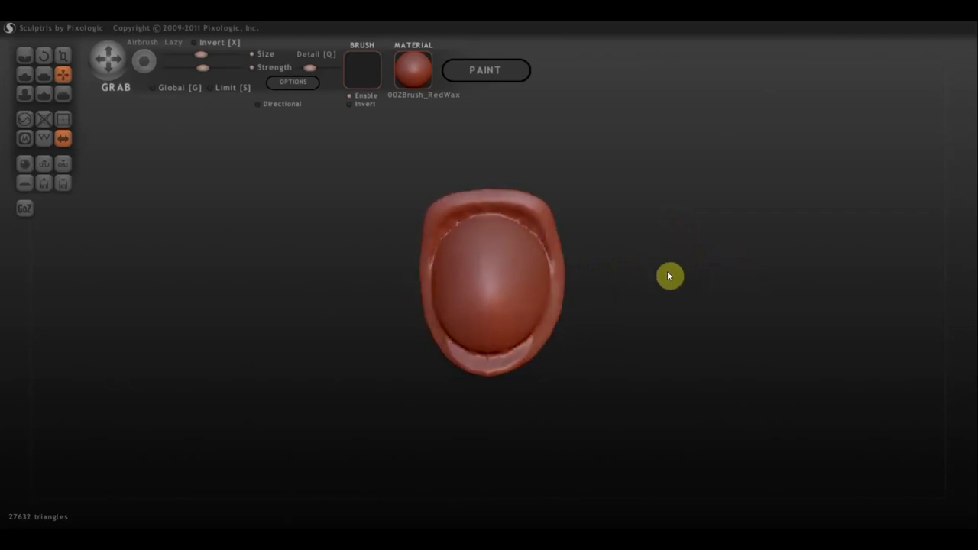
scroll(651, 298, "up", 3)
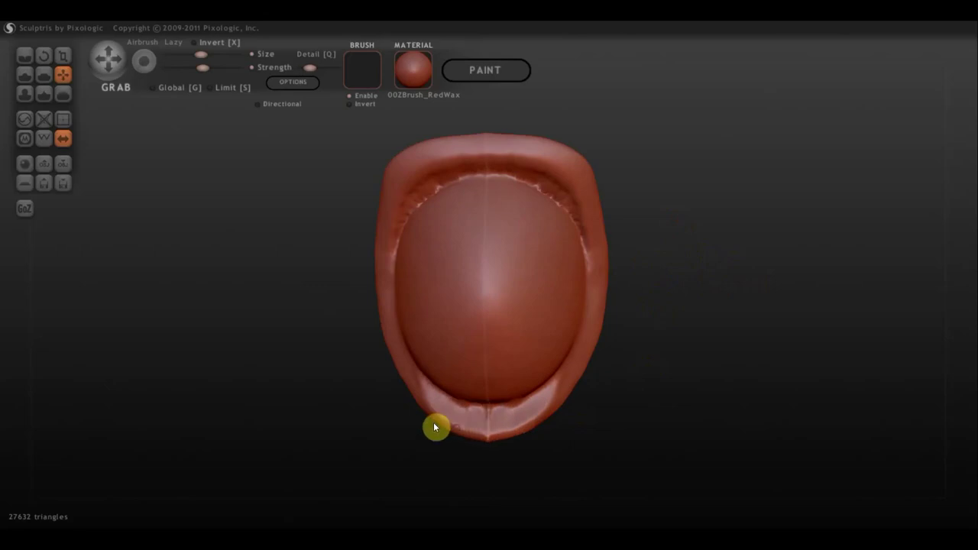
left_click_drag(350, 369, 380, 341)
Shrink the Grab brush and pull the inner upper-rim edge down and left.
left_click_drag(200, 54, 191, 54)
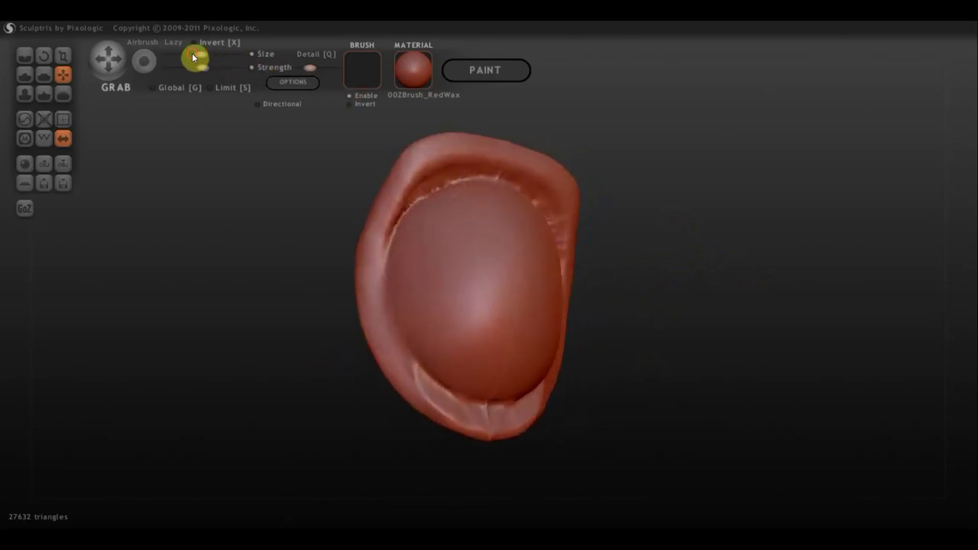
left_click_drag(444, 173, 420, 189)
mouse_move(534, 187)
right_mouse_down()
mouse_move(591, 213)
mouse_move(538, 222)
right_mouse_up()
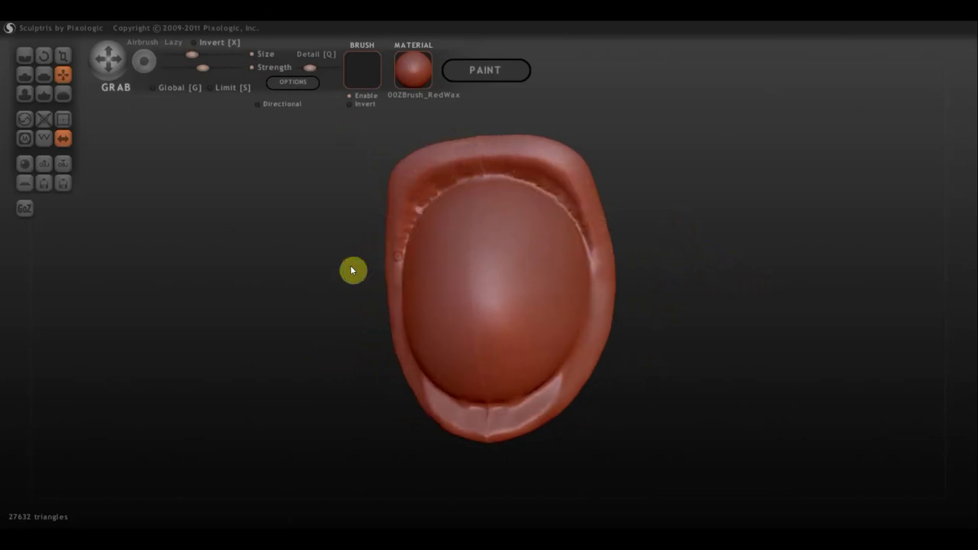
Orbit to check the left side, inner bowl and convex outer side, ending in Front view.
right_click_drag(317, 279, 466, 293)
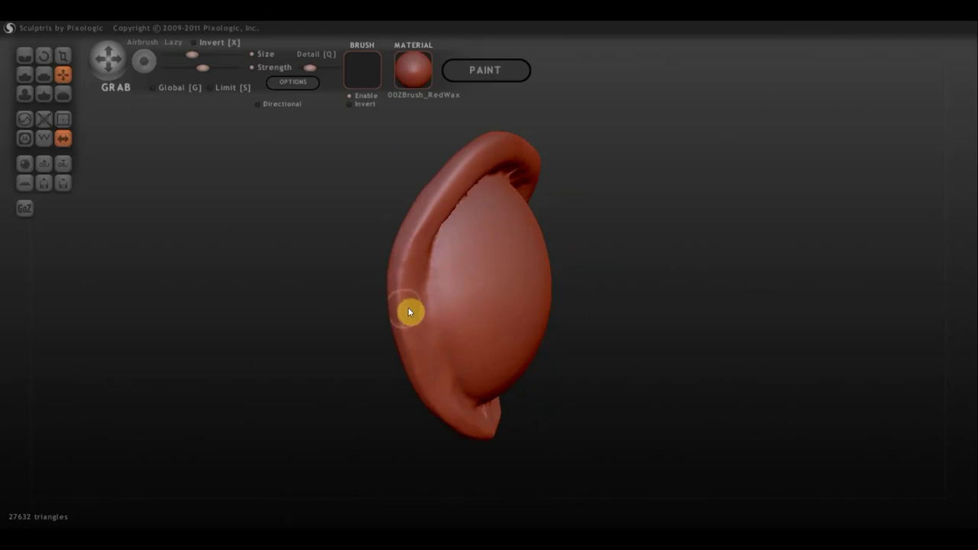
left_click_drag(408, 311, 603, 321)
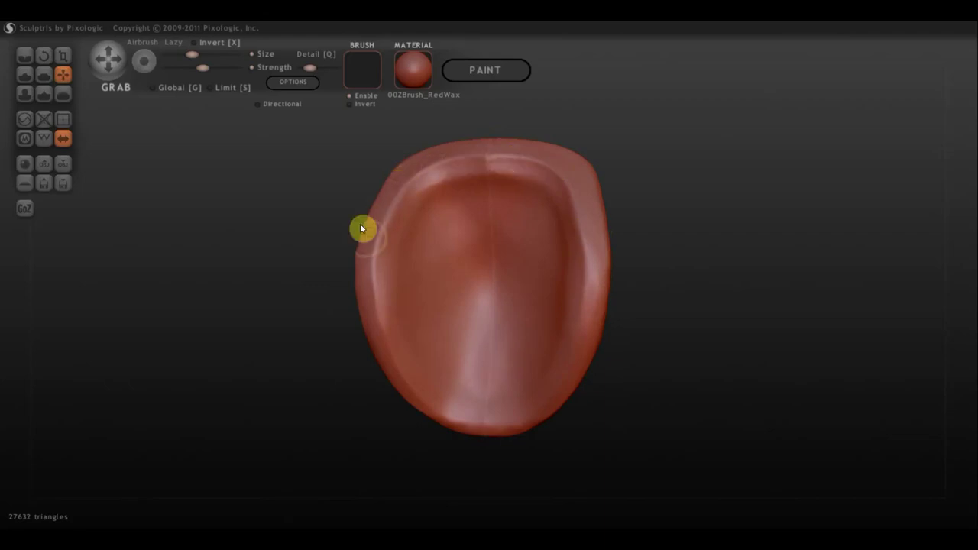
left_click_drag(651, 166, 343, 151)
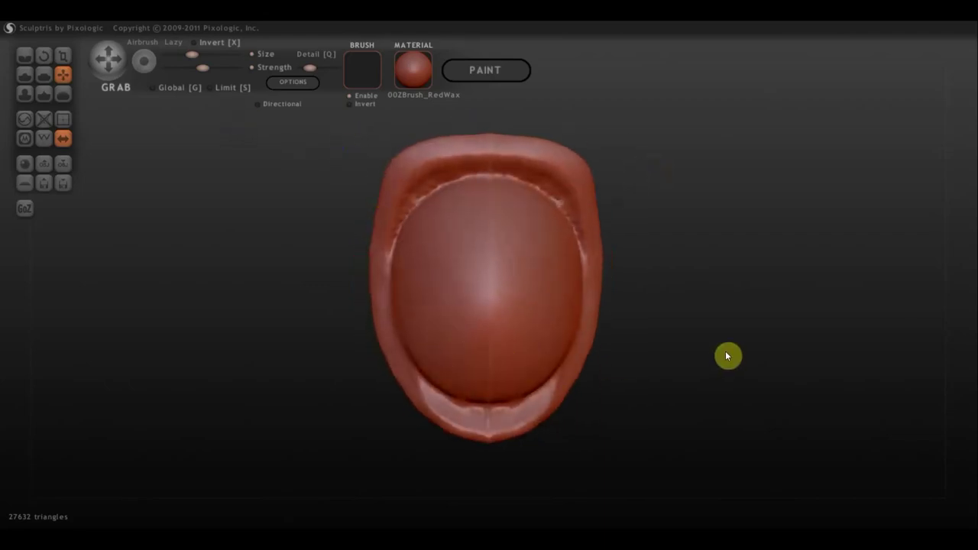
mouse_move(726, 348)
left_mouse_down()
mouse_move(611, 372)
mouse_move(563, 369)
mouse_move(703, 341)
mouse_move(673, 322)
left_mouse_up()
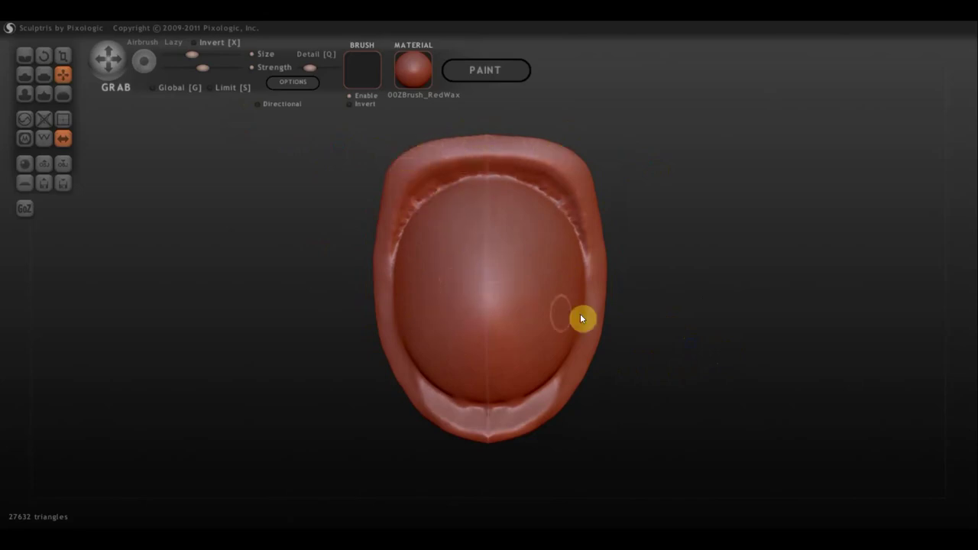
mouse_move(611, 321)
left_mouse_down()
mouse_move(671, 325)
mouse_move(496, 366)
mouse_move(365, 366)
mouse_move(388, 355)
mouse_move(379, 291)
left_mouse_up()
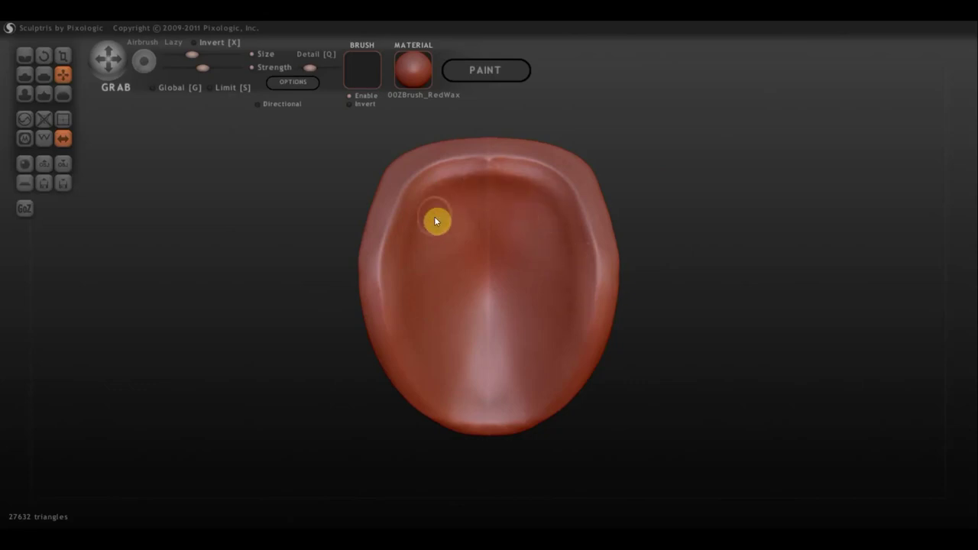
mouse_move(213, 235)
left_mouse_down()
mouse_move(480, 237)
mouse_move(634, 223)
left_mouse_up()
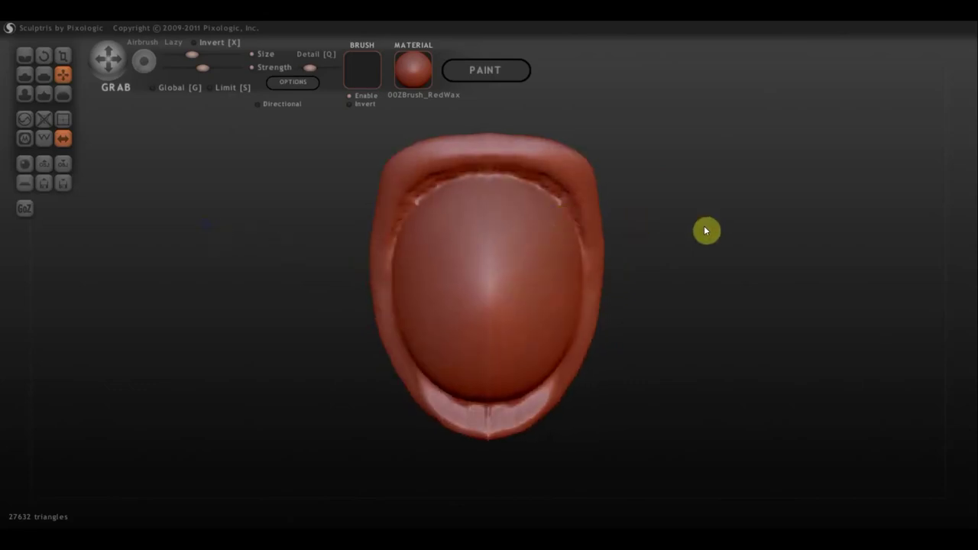
left_click_drag(705, 229, 703, 256, "shift")
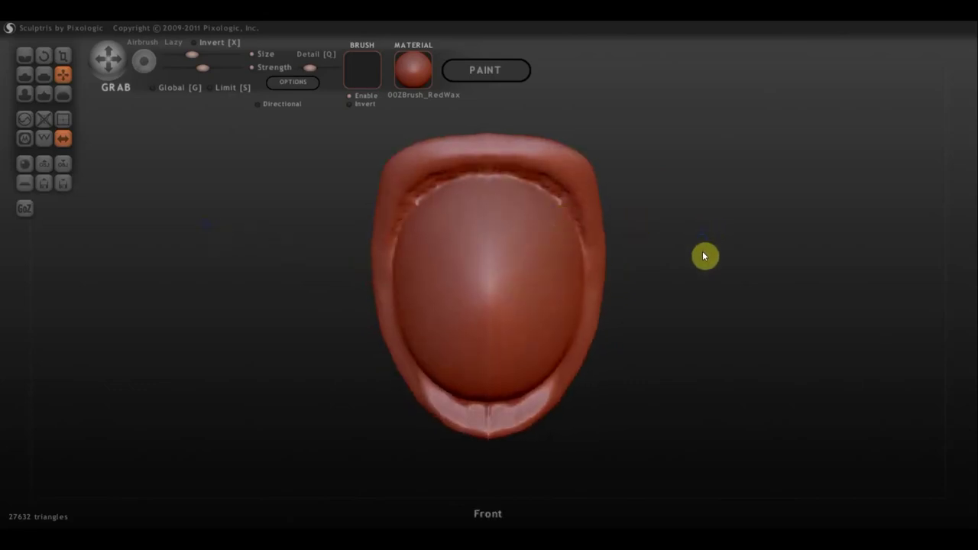
Export the model over the existing desktop file наплечник.OBJ, confirming the overwrite.
left_click(62, 164)
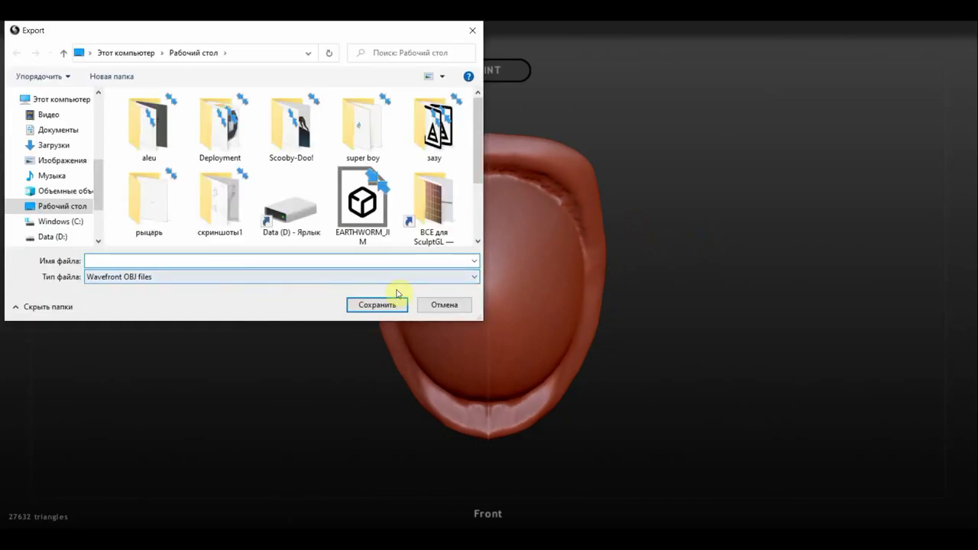
left_click(147, 204)
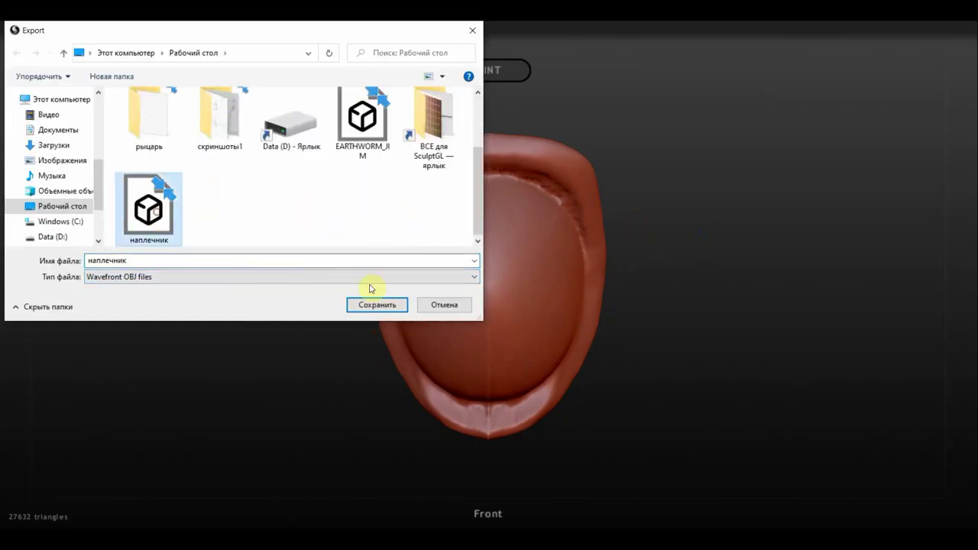
left_click(380, 308)
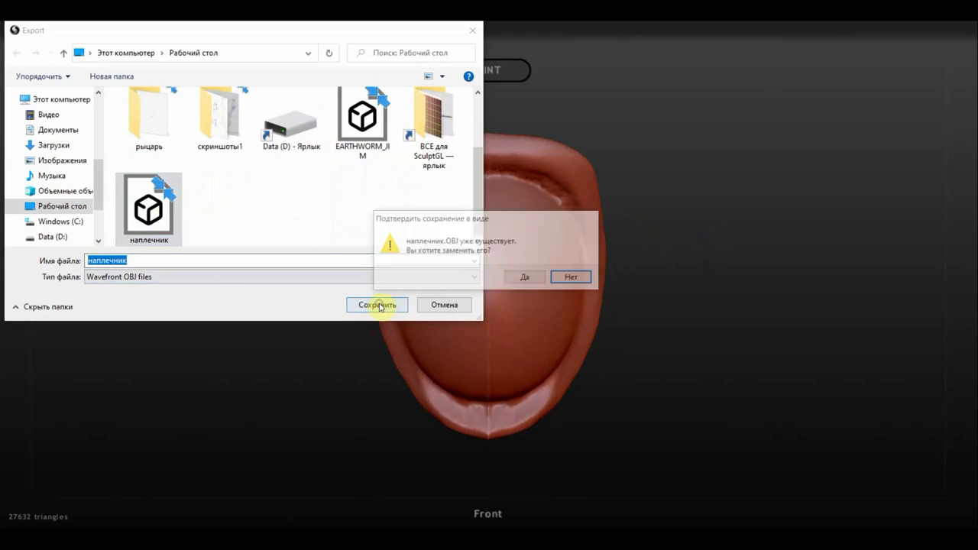
left_click(527, 280)
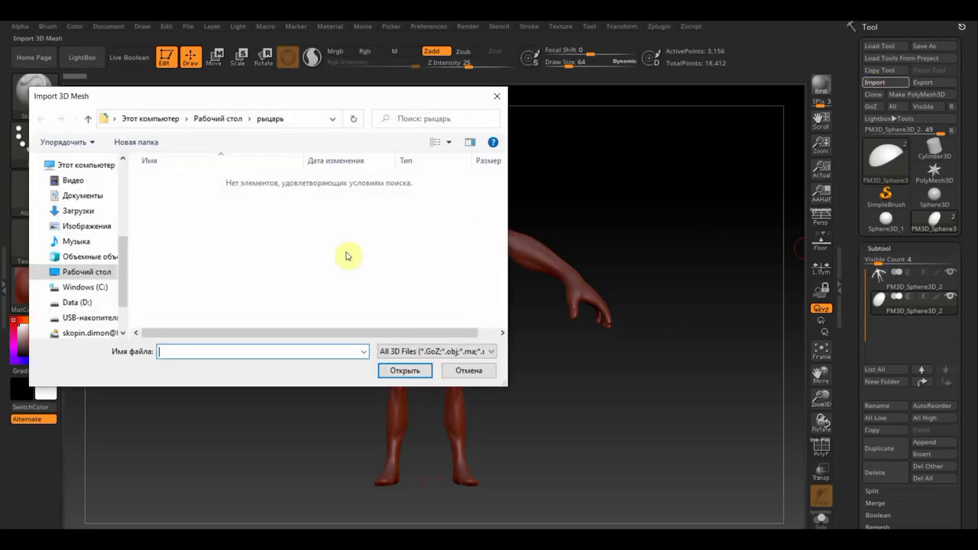
Import the наплечник mesh file from the desktop folder into the scene.
left_click(78, 288)
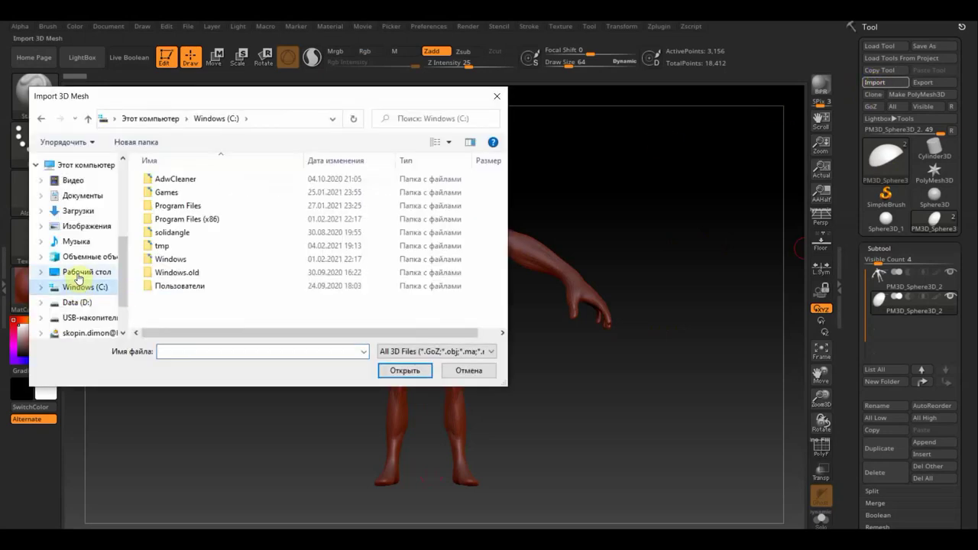
left_click(90, 275)
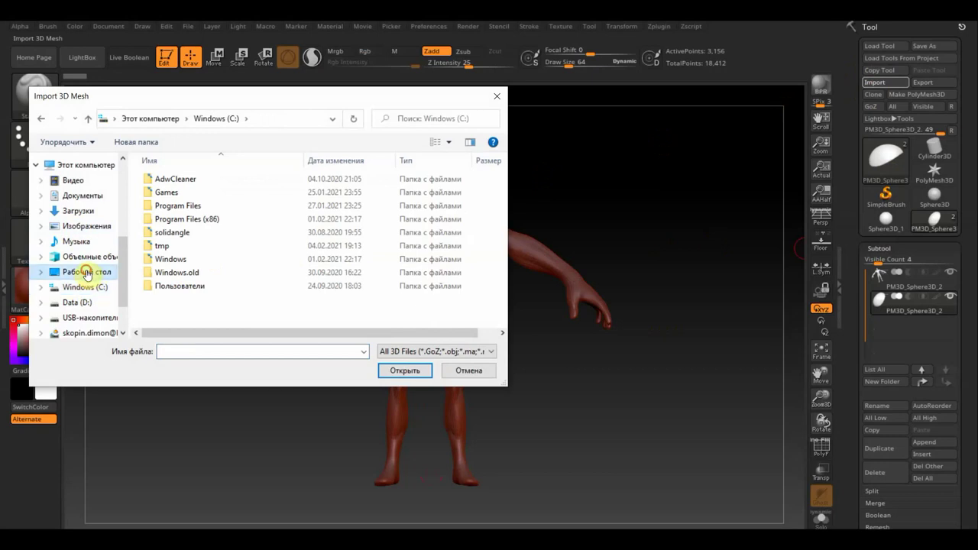
scroll(285, 277, "down", 1)
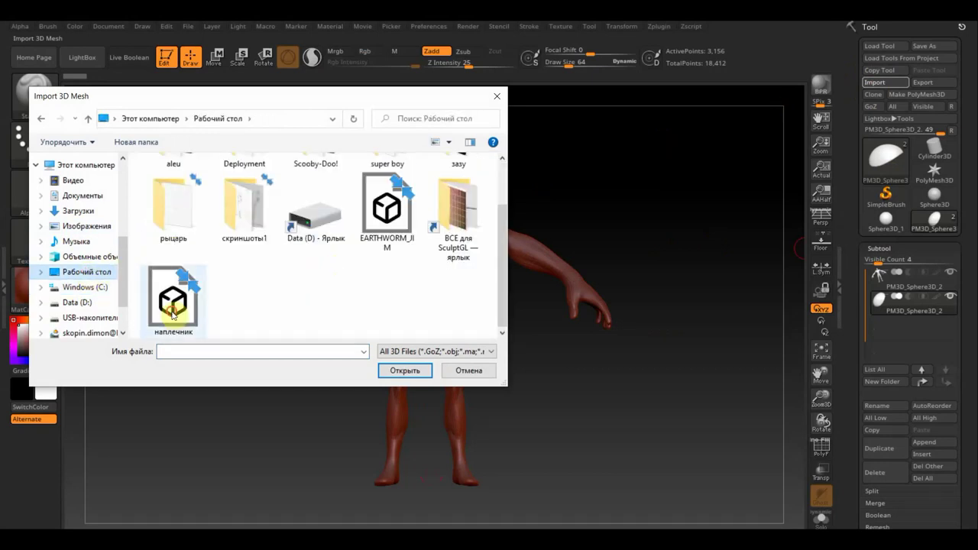
left_click(170, 304)
left_click(396, 372)
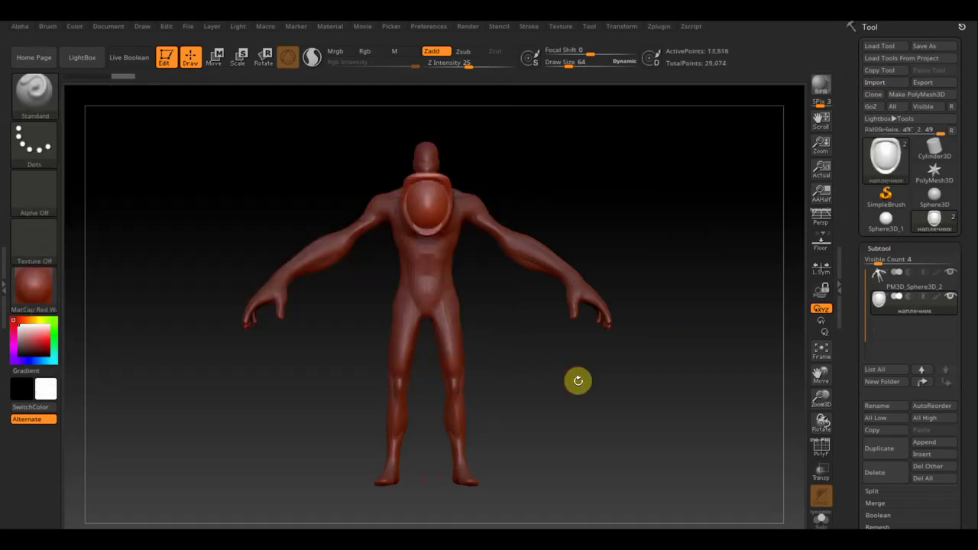
Scale the pauldron up about 1.54 times, rotate it to fit, and slide it onto the shoulder.
left_click(214, 56)
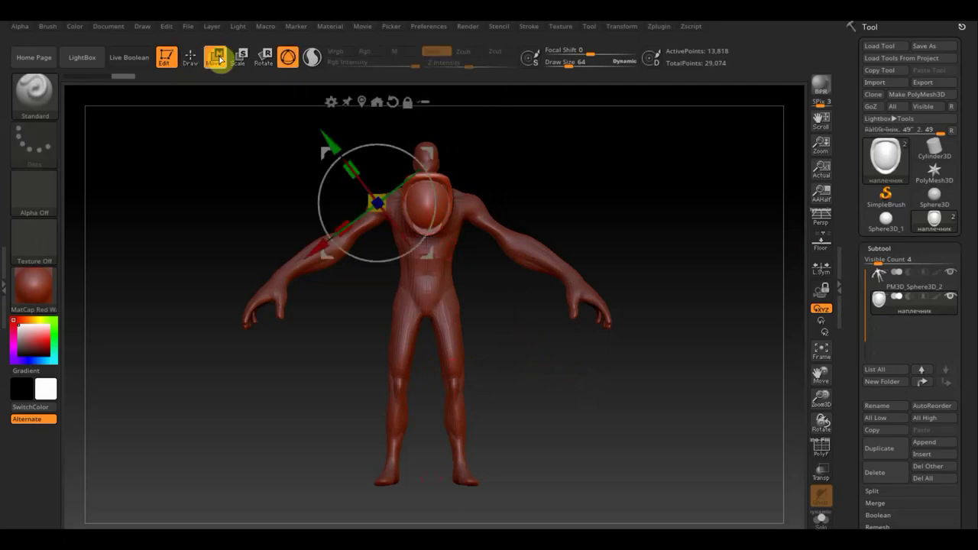
left_click_drag(377, 203, 378, 204)
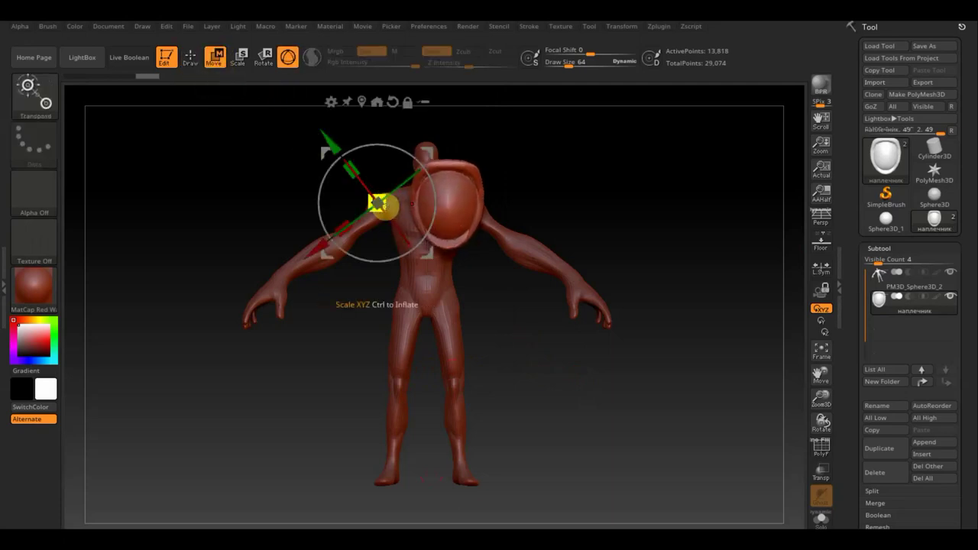
key("ctrl+z")
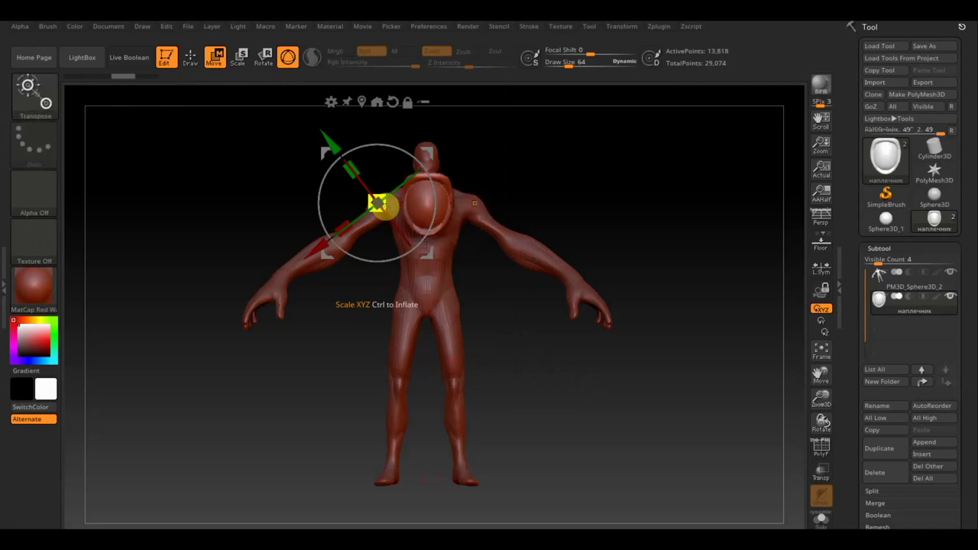
left_click_drag(377, 202, 420, 206)
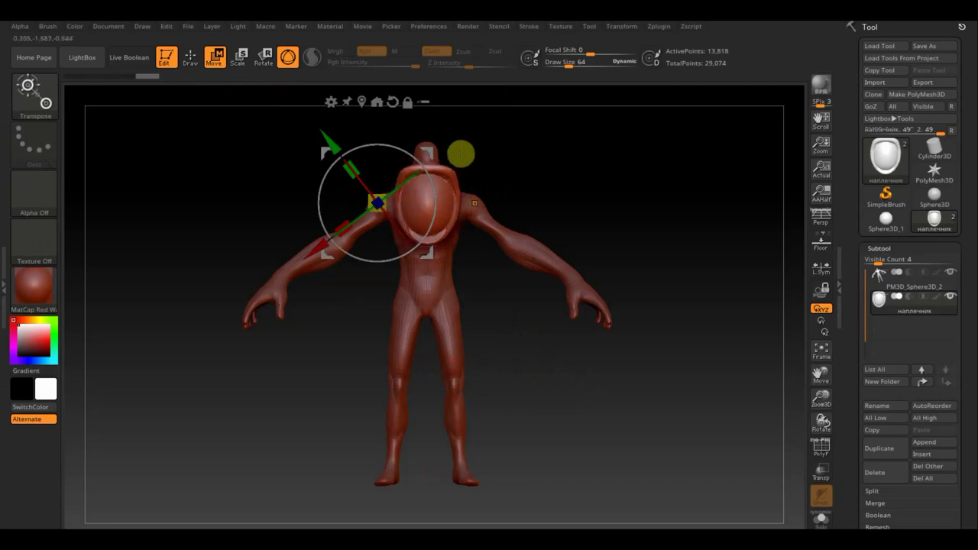
mouse_move(415, 171)
left_mouse_down()
mouse_move(428, 189)
mouse_move(421, 236)
mouse_move(387, 264)
mouse_move(384, 256)
left_mouse_up()
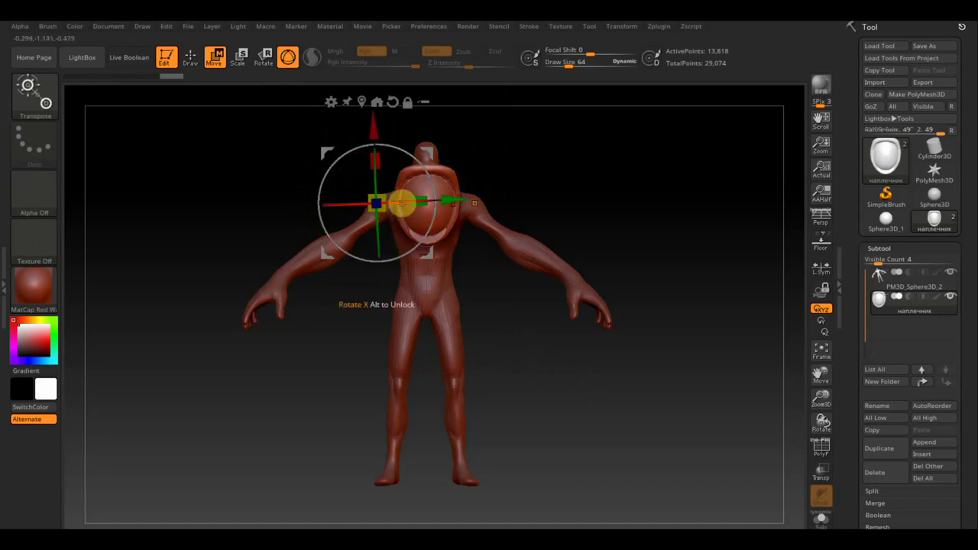
left_click_drag(401, 203, 388, 205)
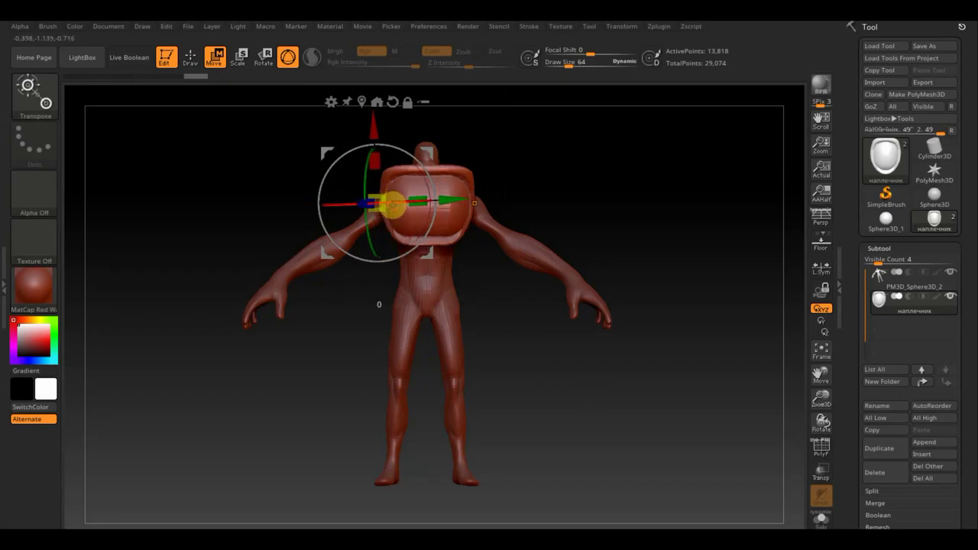
key("ctrl+z")
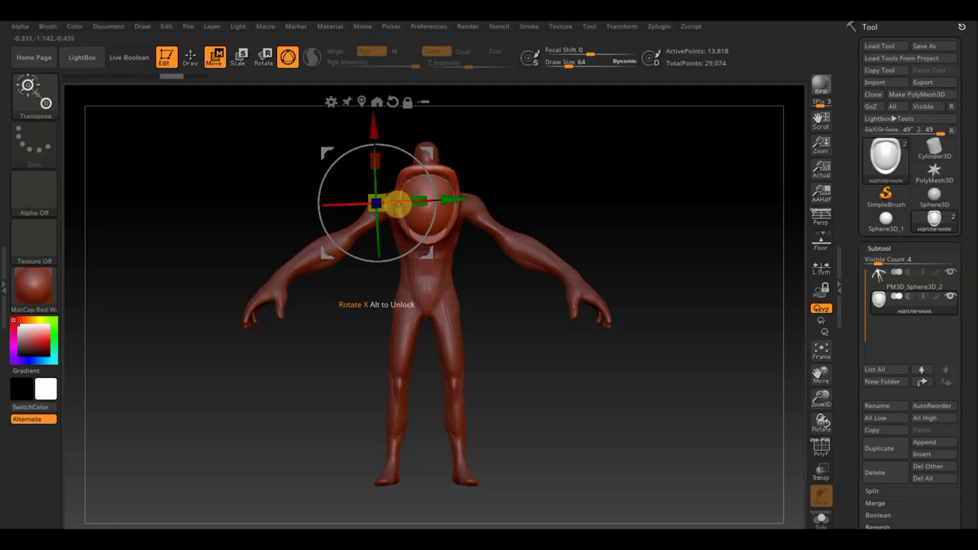
mouse_move(398, 204)
left_mouse_down()
mouse_move(295, 212)
mouse_move(414, 218)
mouse_move(395, 223)
left_mouse_up()
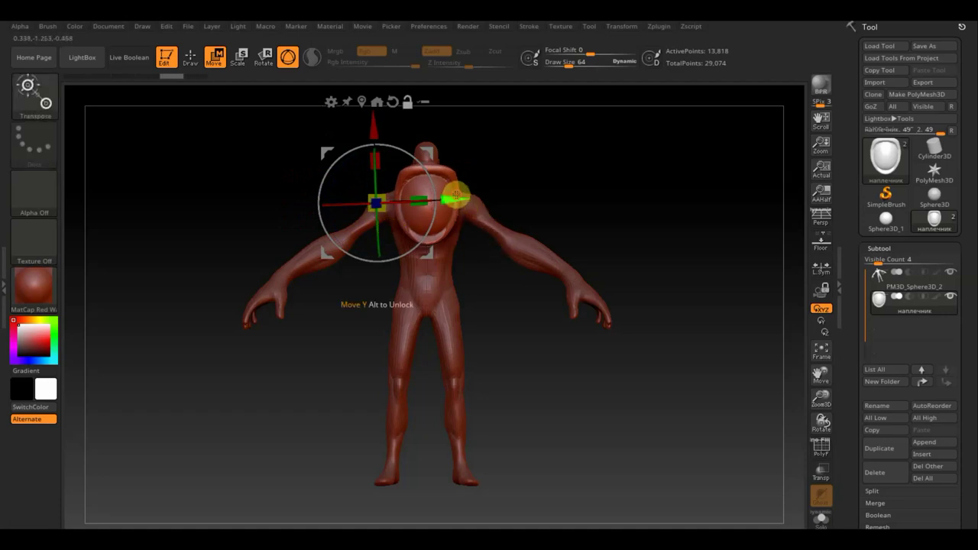
left_click_drag(455, 196, 508, 203)
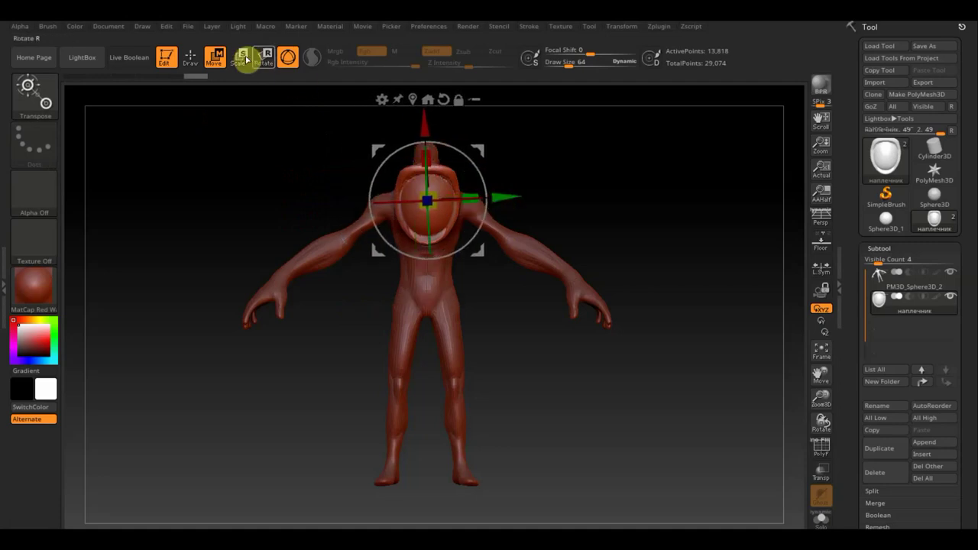
Return to Draw mode and zoom in on the positioned pauldron.
left_click(191, 57)
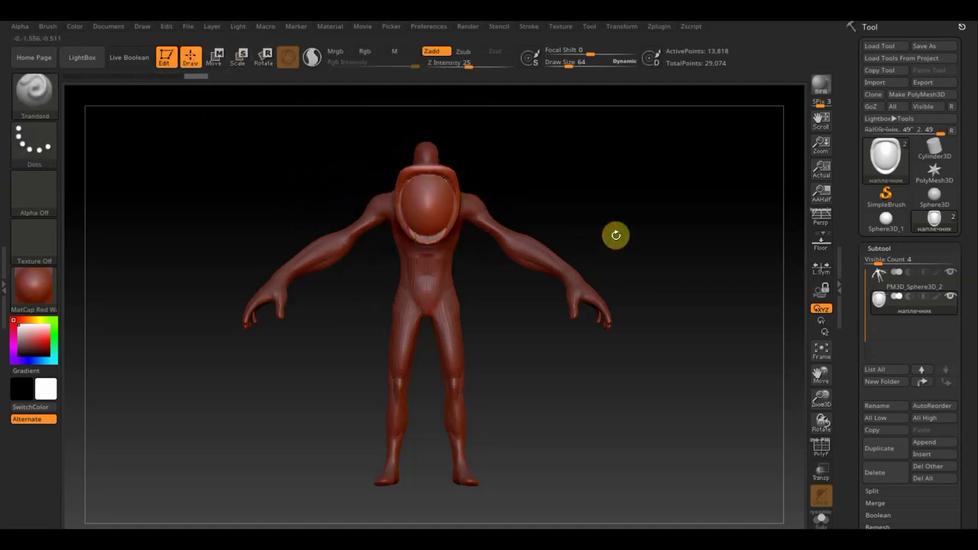
scroll(618, 236, "up", 1)
scroll(634, 234, "up", 2)
scroll(643, 245, "up", 2)
scroll(640, 261, "up", 2)
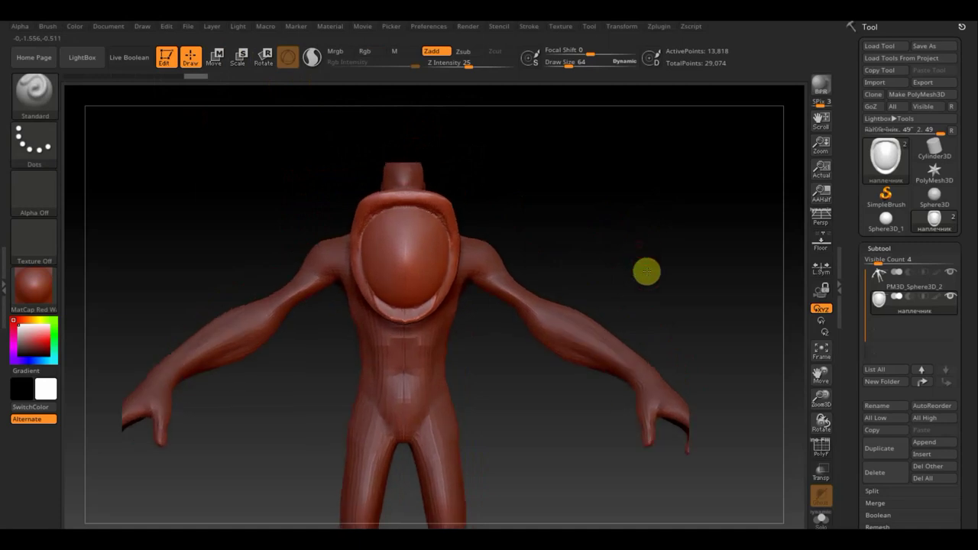
scroll(640, 260, "up", 1)
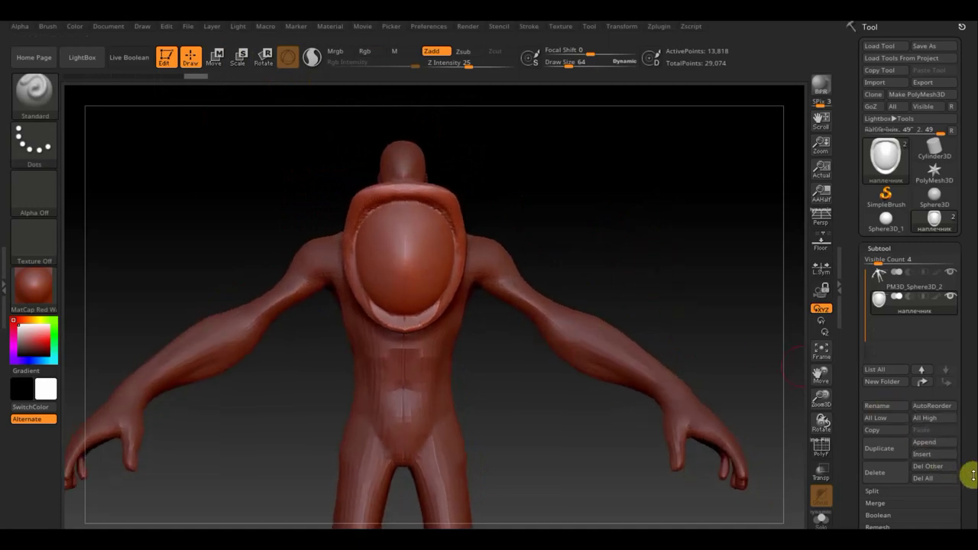
scroll(970, 428, "down", 3)
With PolyF showing, apply DynaMesh at resolution 528 to the pauldron, then turn PolyF off.
left_click(884, 472)
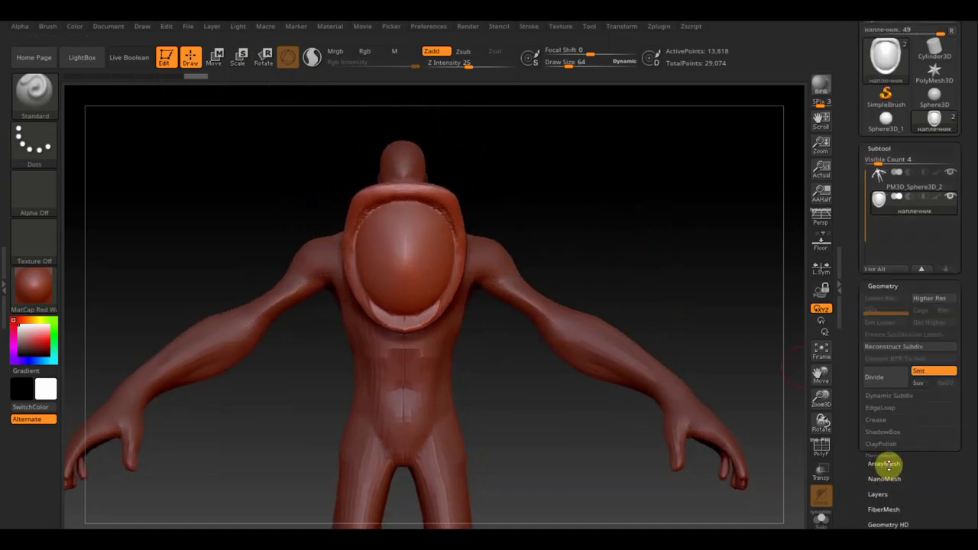
left_click(822, 451)
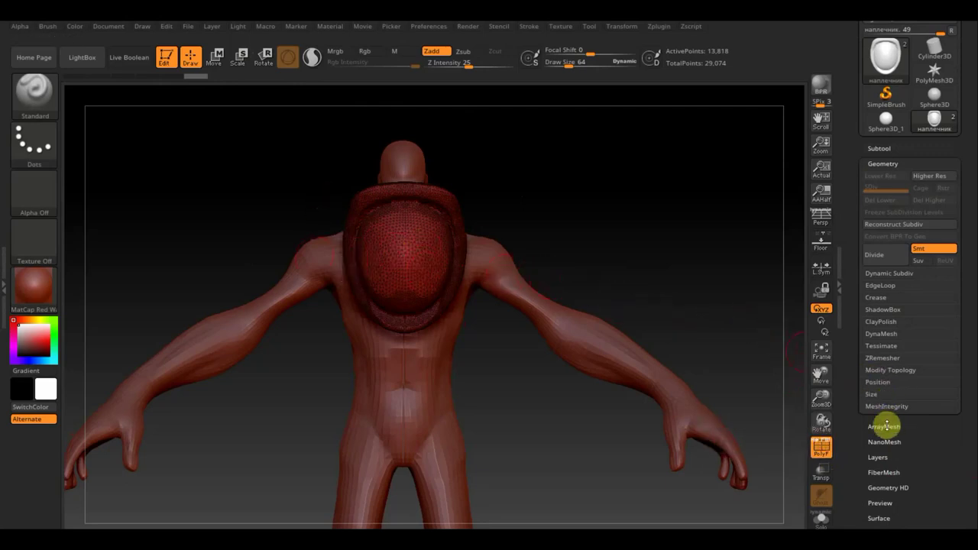
left_click(880, 334)
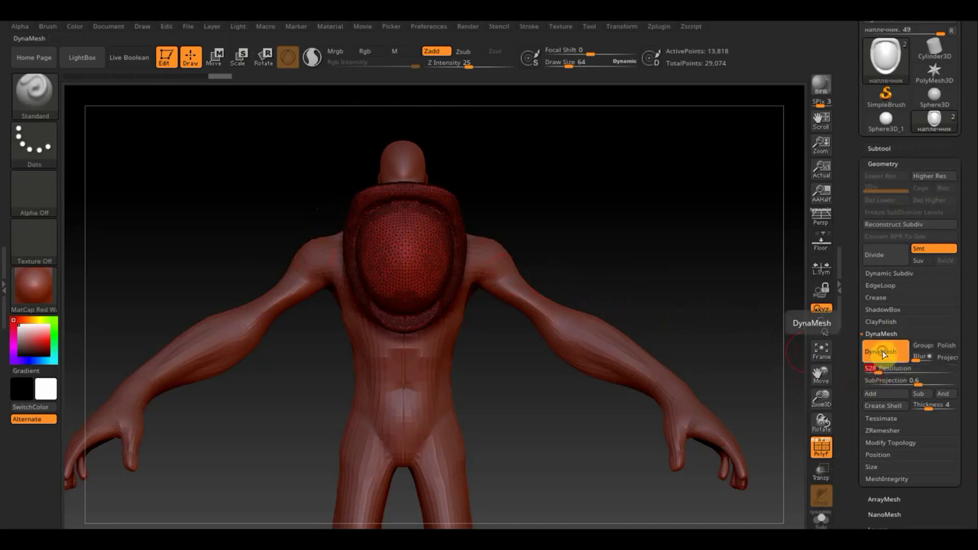
left_click(877, 356)
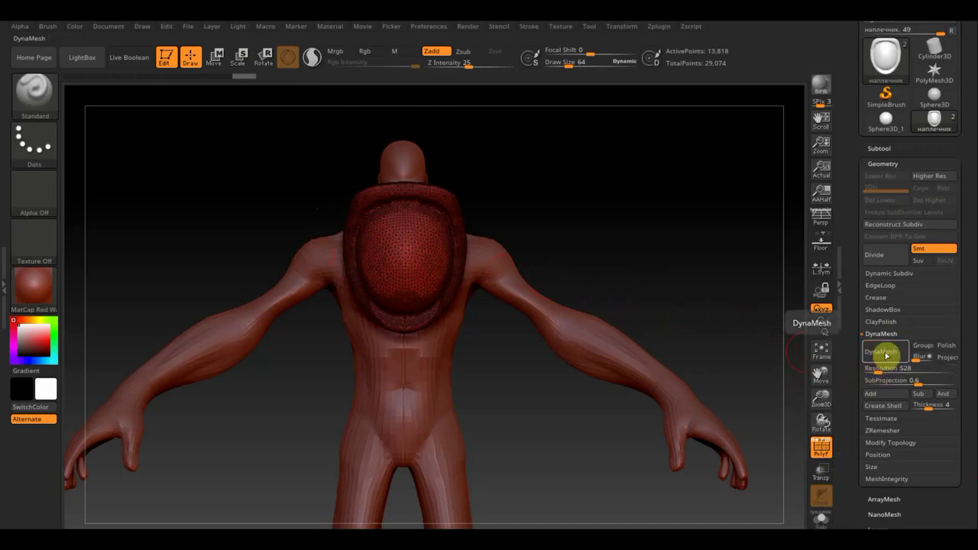
left_click(886, 355)
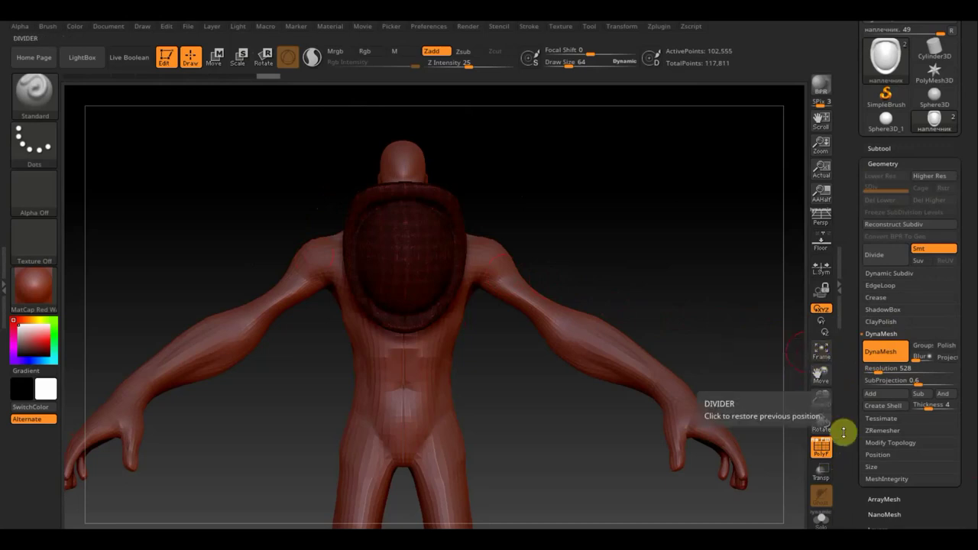
left_click(818, 448)
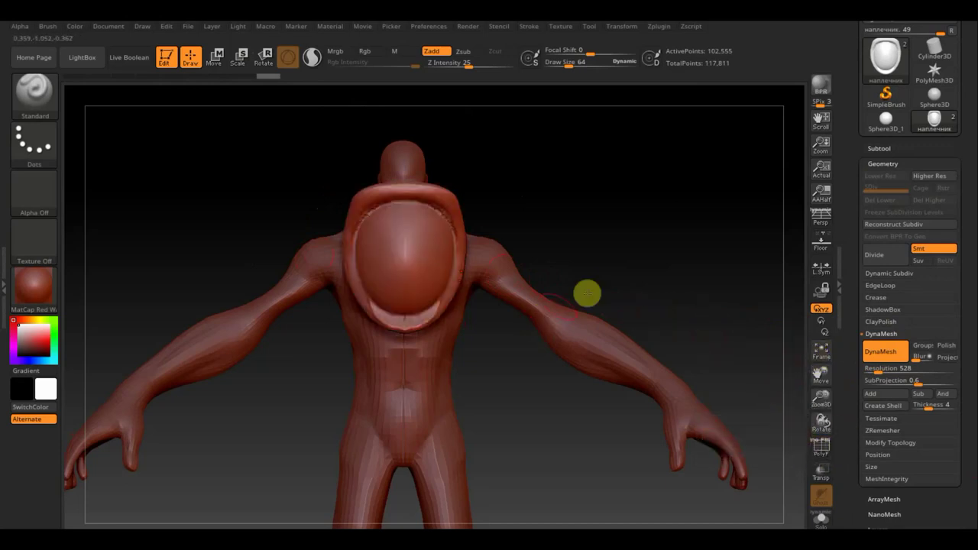
Smooth the pauldron's upper, lower and side inner rim, then zoom out to the whole figure.
mouse_move(620, 251)
right_mouse_down("ctrl")
mouse_move(635, 332)
mouse_move(647, 216)
mouse_move(670, 273)
mouse_move(605, 277)
right_mouse_up("ctrl")
key("shift")
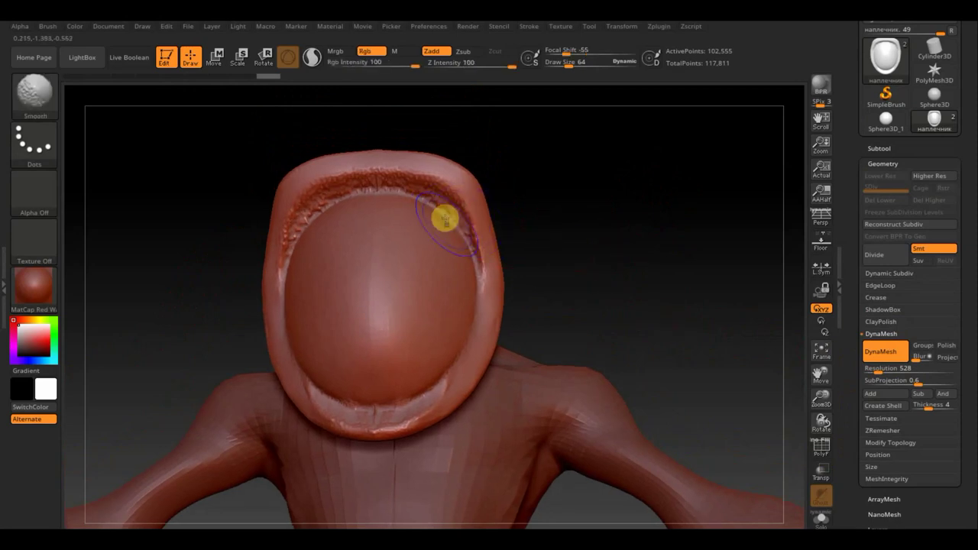
mouse_move(435, 207)
left_mouse_down("shift")
mouse_move(395, 192)
mouse_move(338, 197)
mouse_move(304, 219)
mouse_move(279, 268)
left_mouse_up("shift")
mouse_move(308, 395)
left_mouse_down("shift")
mouse_move(303, 385)
mouse_move(356, 413)
mouse_move(388, 410)
mouse_move(441, 380)
mouse_move(433, 395)
left_mouse_up("shift")
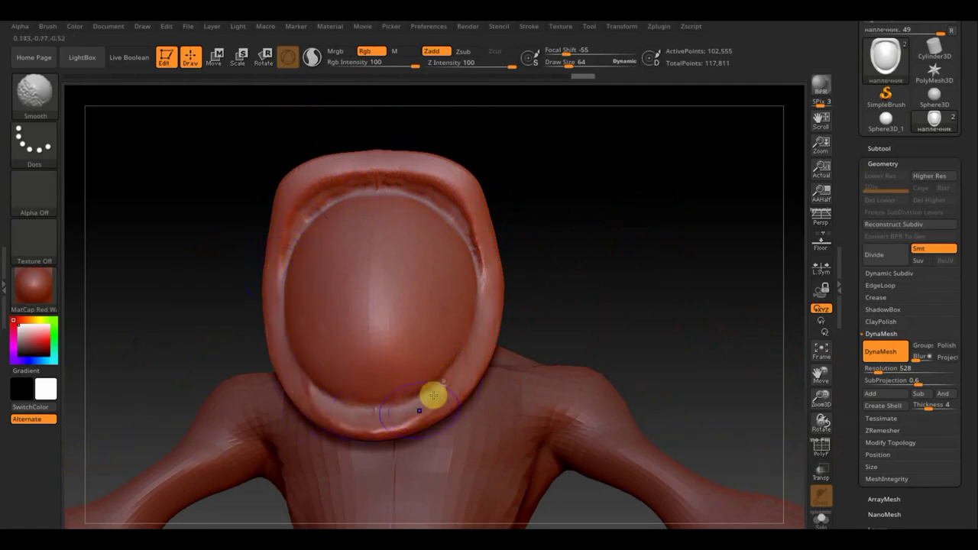
mouse_move(459, 301)
left_mouse_down("shift")
mouse_move(476, 250)
mouse_move(464, 232)
mouse_move(482, 288)
mouse_move(448, 225)
mouse_move(402, 182)
mouse_move(328, 172)
mouse_move(284, 190)
mouse_move(313, 163)
mouse_move(443, 173)
mouse_move(472, 205)
mouse_move(489, 308)
mouse_move(432, 405)
mouse_move(327, 425)
mouse_move(301, 407)
mouse_move(392, 396)
left_mouse_up("shift")
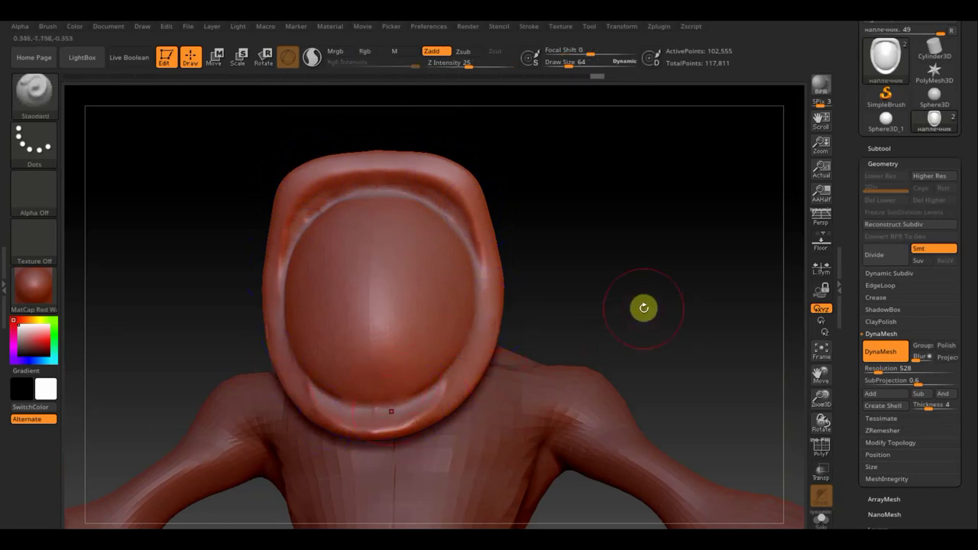
left_click_drag(648, 320, 650, 339)
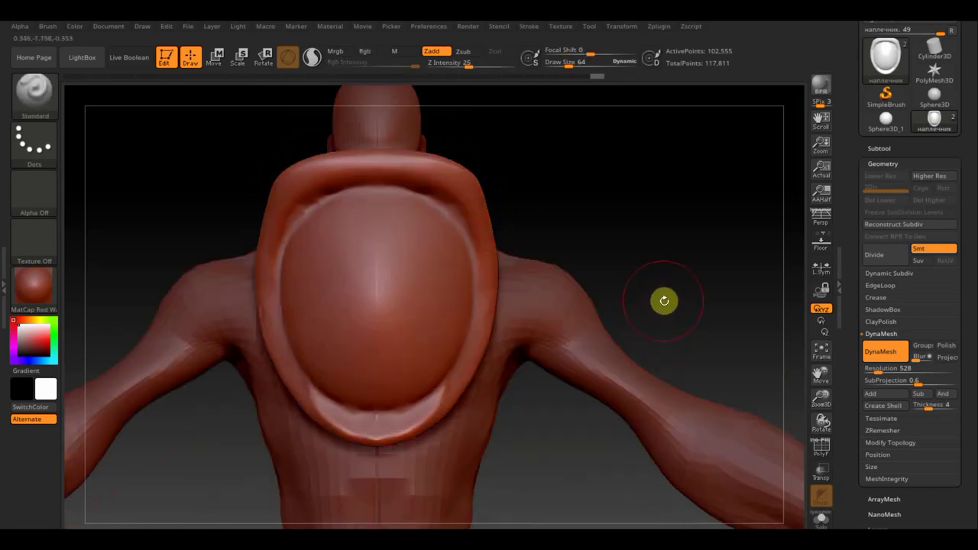
mouse_move(663, 302)
left_mouse_down("alt")
mouse_move(622, 224)
mouse_move(589, 265)
mouse_move(598, 245)
left_mouse_up("alt")
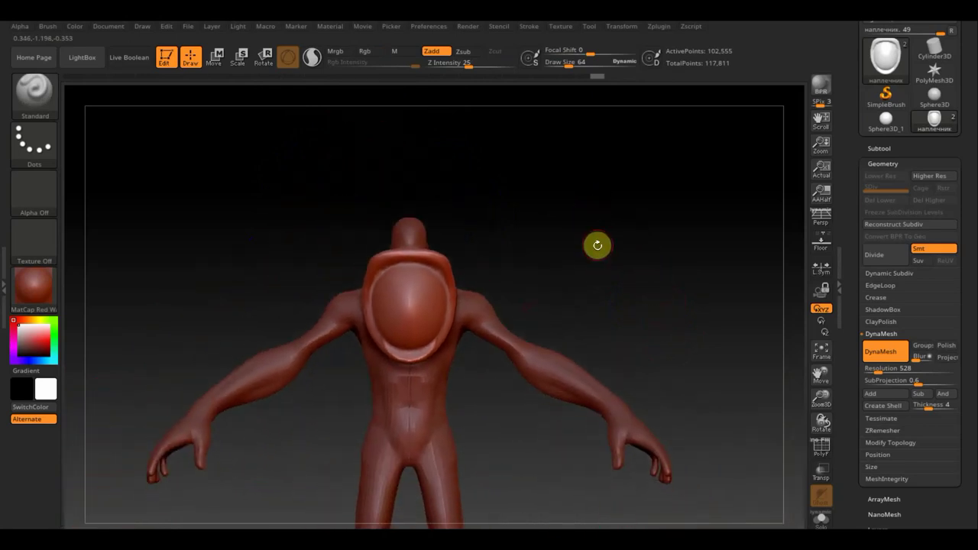
left_click(560, 27)
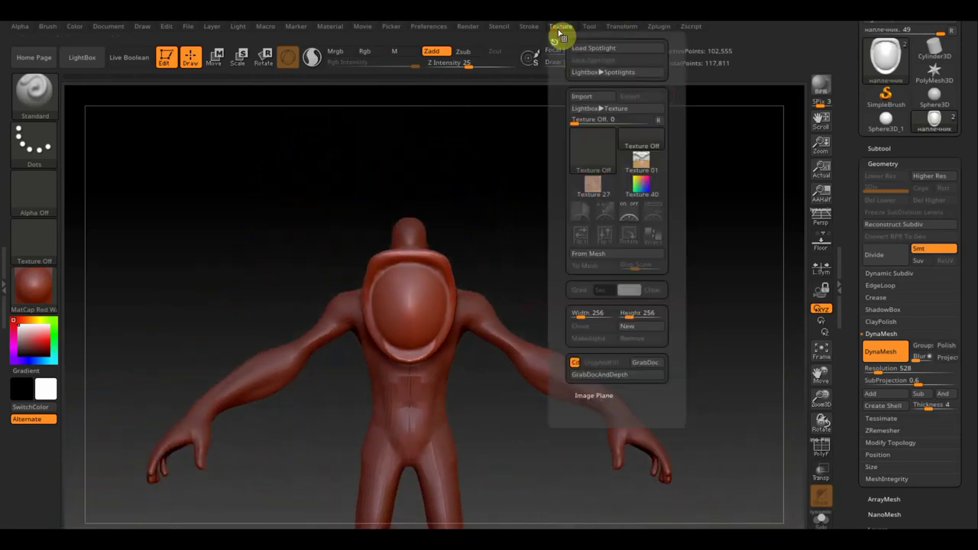
left_click(609, 119)
left_click(581, 97)
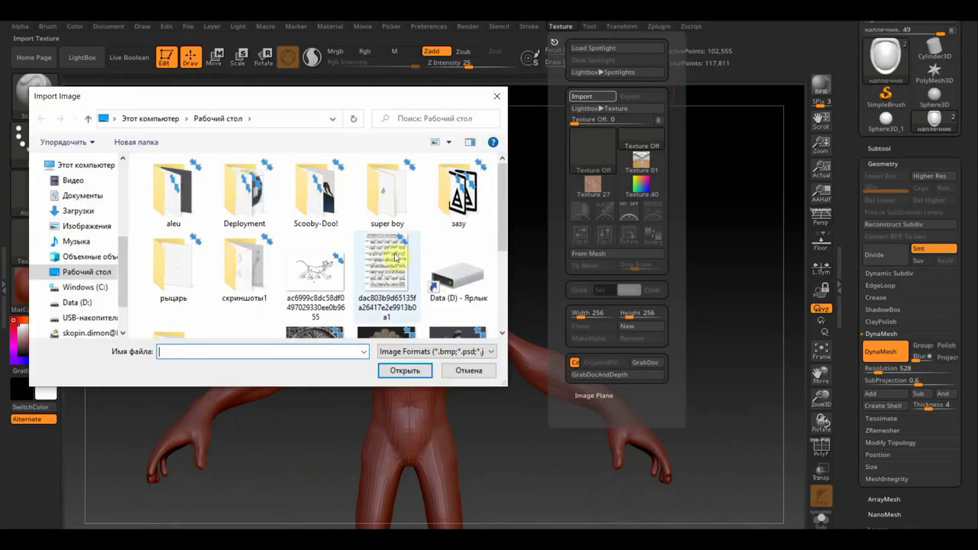
scroll(319, 281, "down", 1)
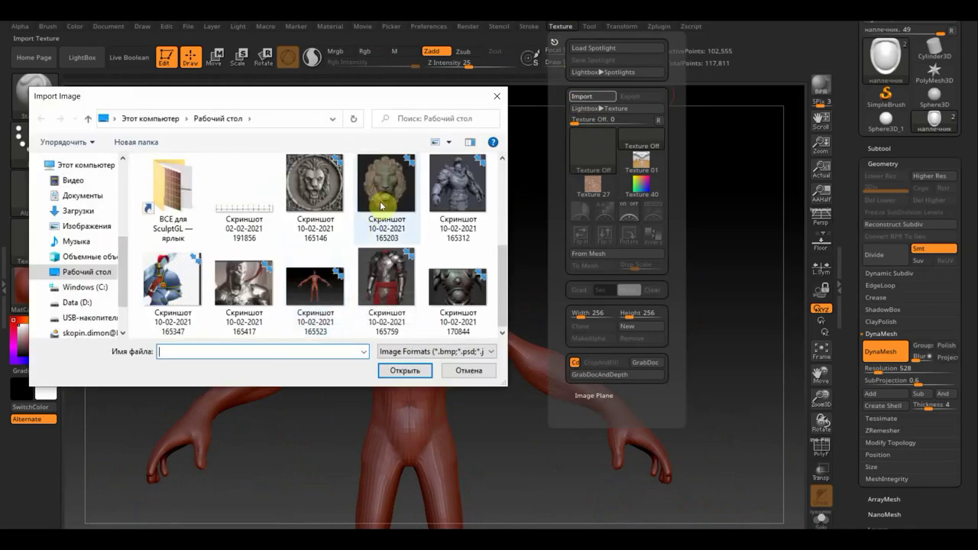
left_click(390, 206)
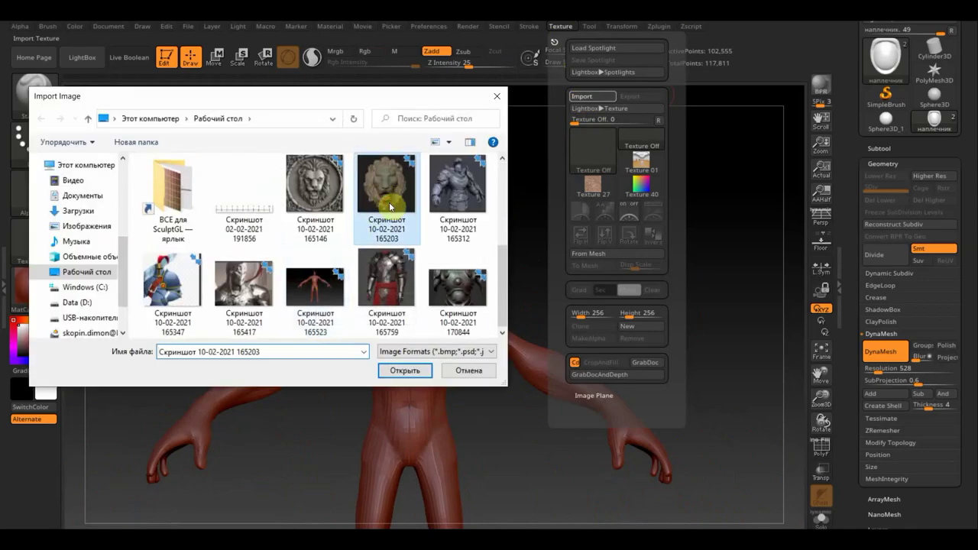
left_click(405, 371)
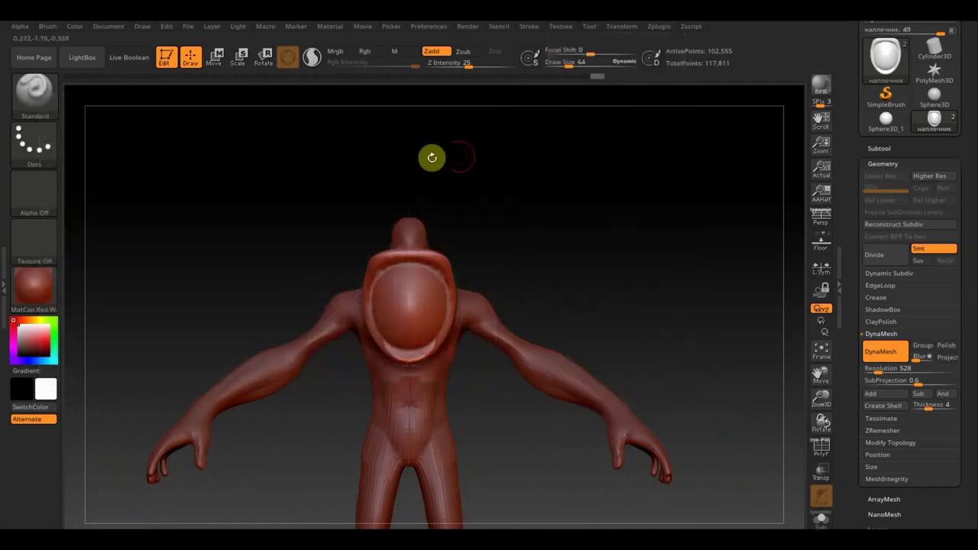
Make the lion image the current texture and add it to Spotlight.
left_click(569, 31)
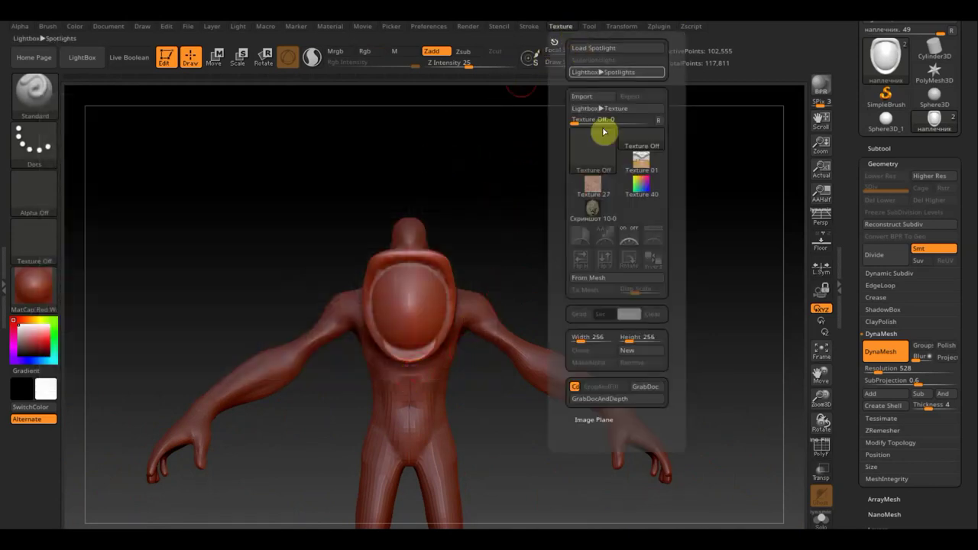
left_click(591, 214)
left_click(664, 243)
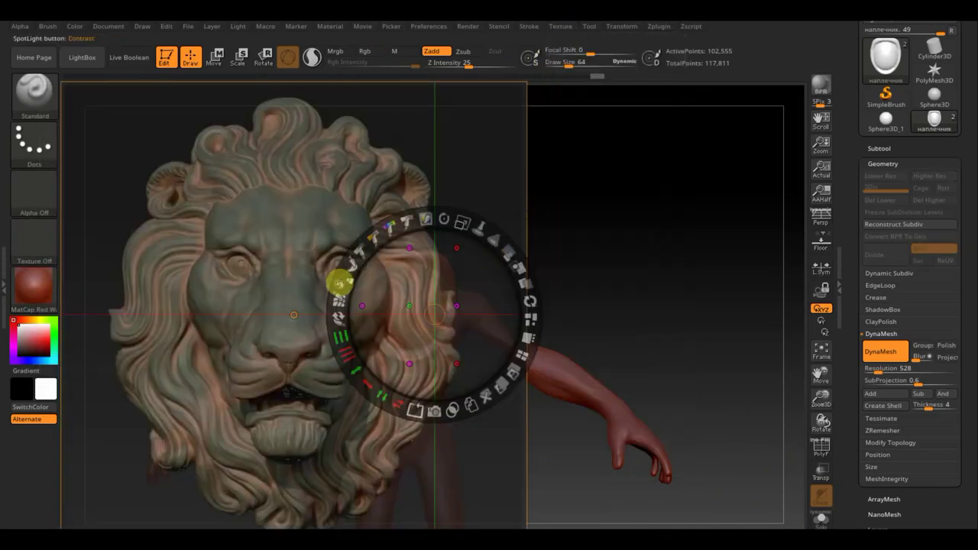
Shrink and nudge the lion reference image, then exit Spotlight editing with Z.
mouse_move(457, 219)
left_mouse_down()
mouse_move(366, 218)
mouse_move(323, 237)
mouse_move(332, 244)
left_mouse_up()
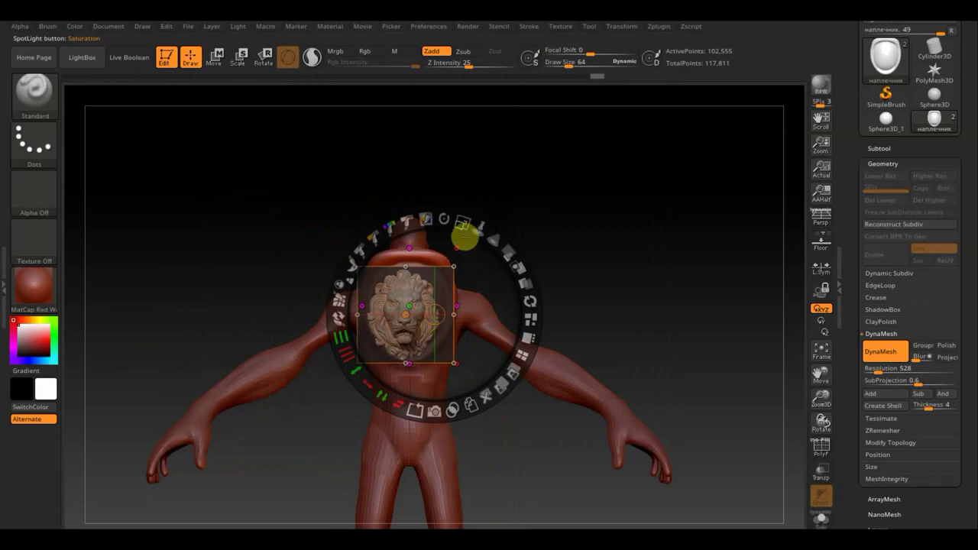
left_click_drag(476, 255, 480, 251)
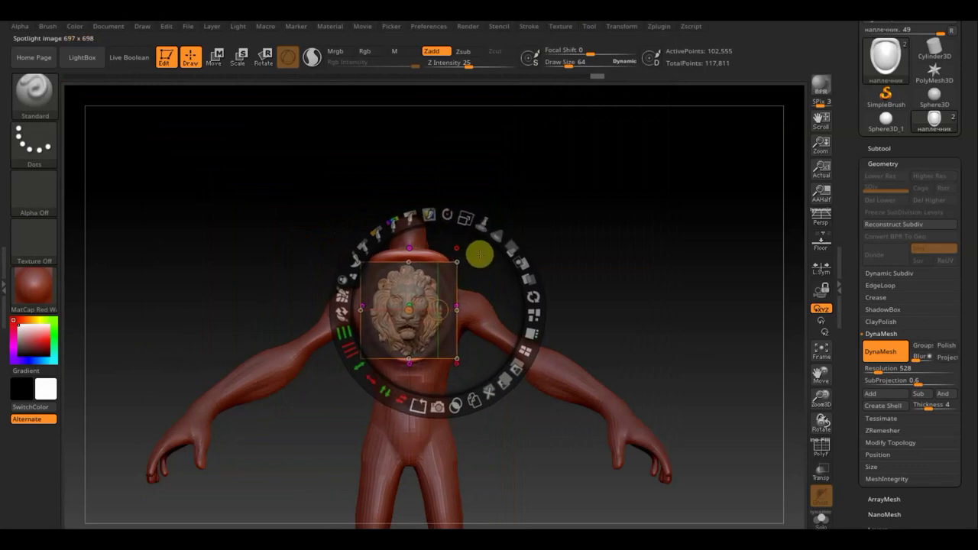
left_click(597, 252)
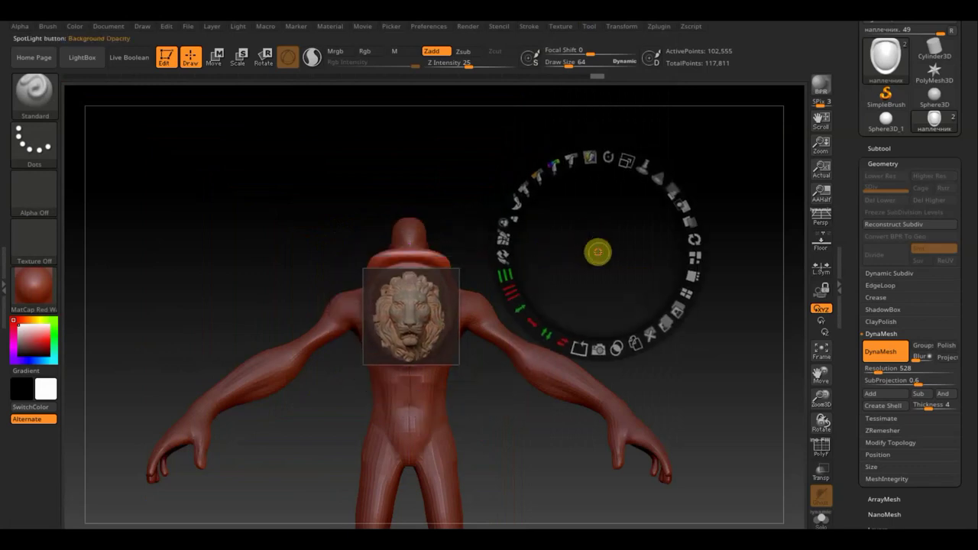
key("z")
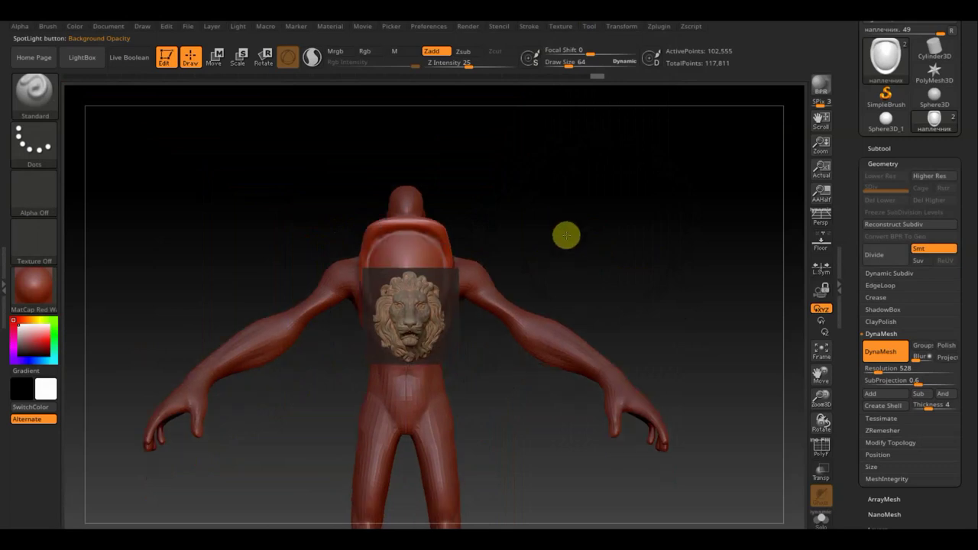
Zoom in on the chest and hide the body subtool, leaving only the pauldron.
right_click_drag(566, 253, 631, 371, "alt")
left_click_drag(675, 276, 676, 278)
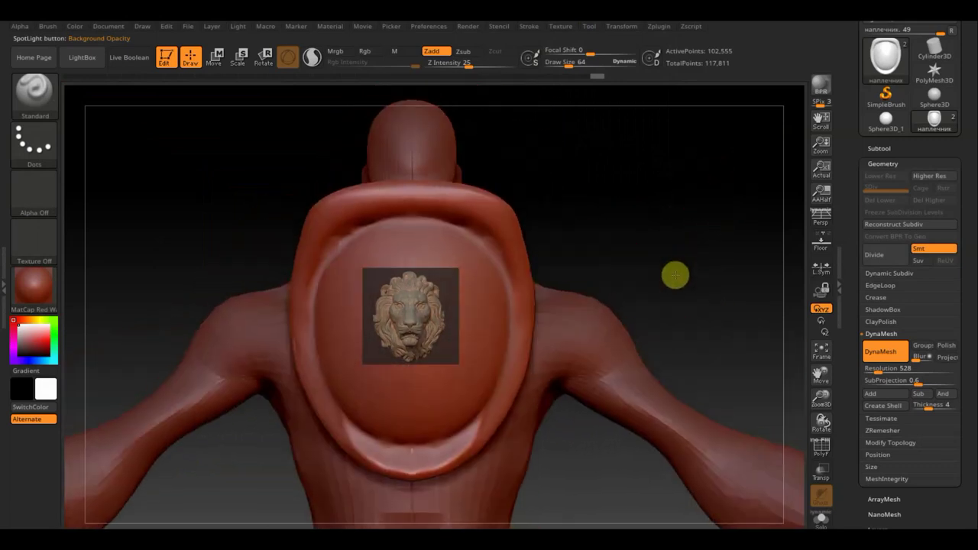
left_click(884, 148)
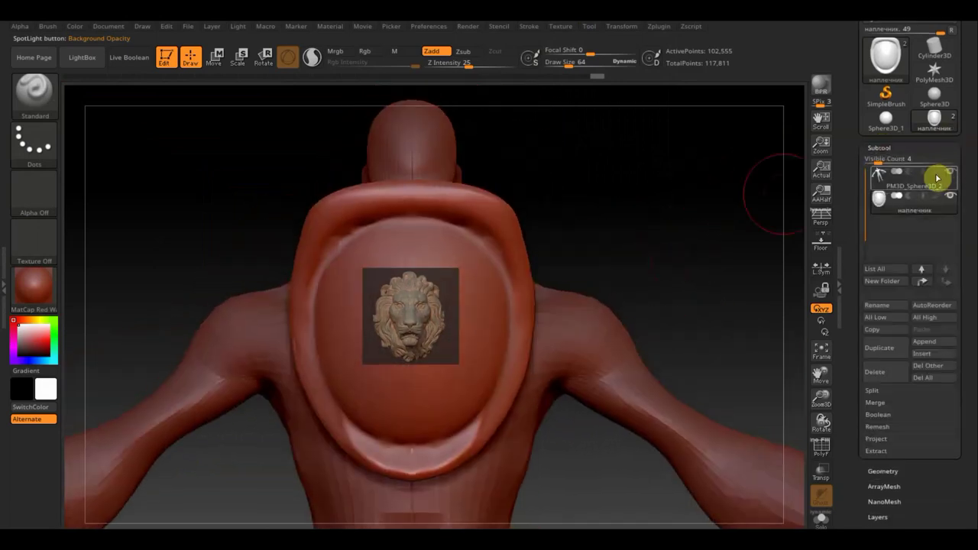
left_click(947, 175)
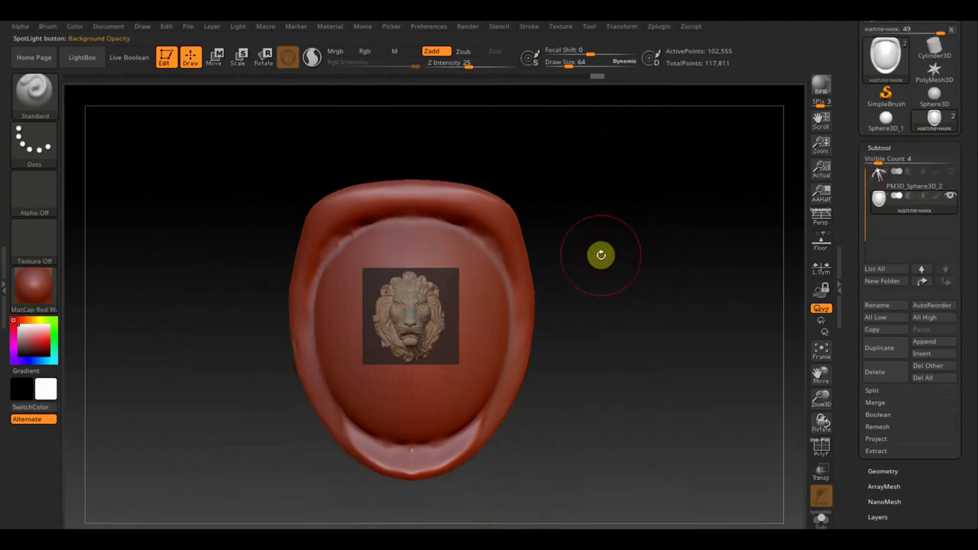
Enlarge and centre the lion image over the pauldron at full opacity, then turn Zadd off.
key("space")
left_click_drag(627, 162, 677, 252)
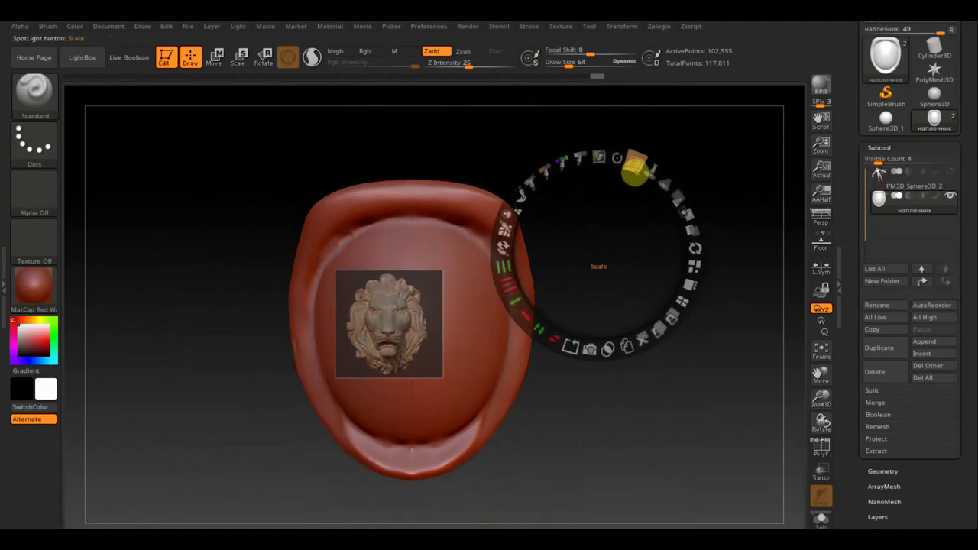
left_click_drag(599, 204, 887, 118)
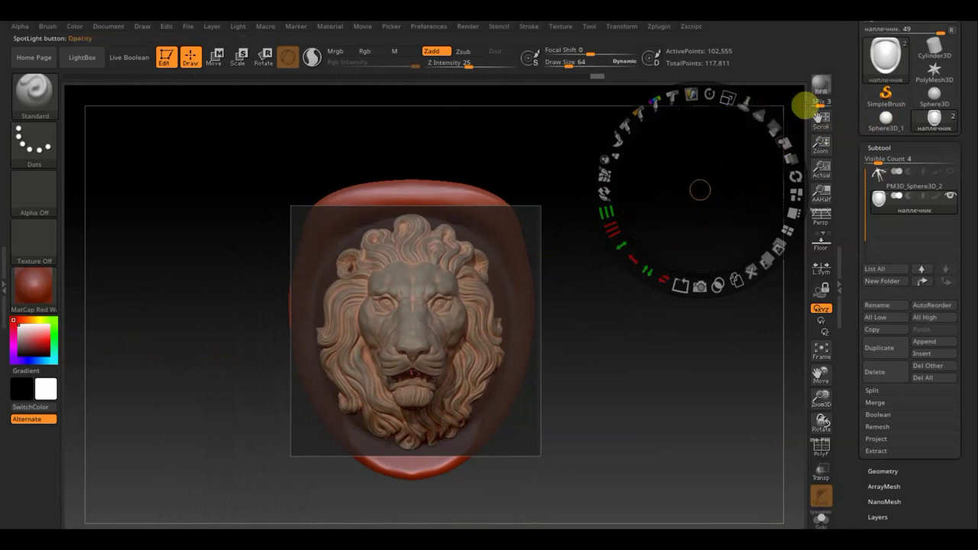
left_click_drag(752, 109, 786, 218)
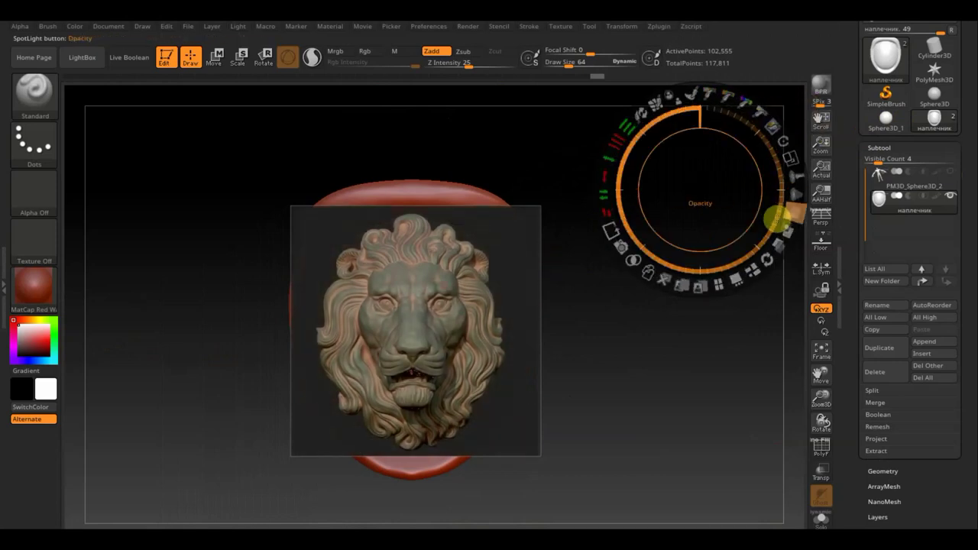
key("z")
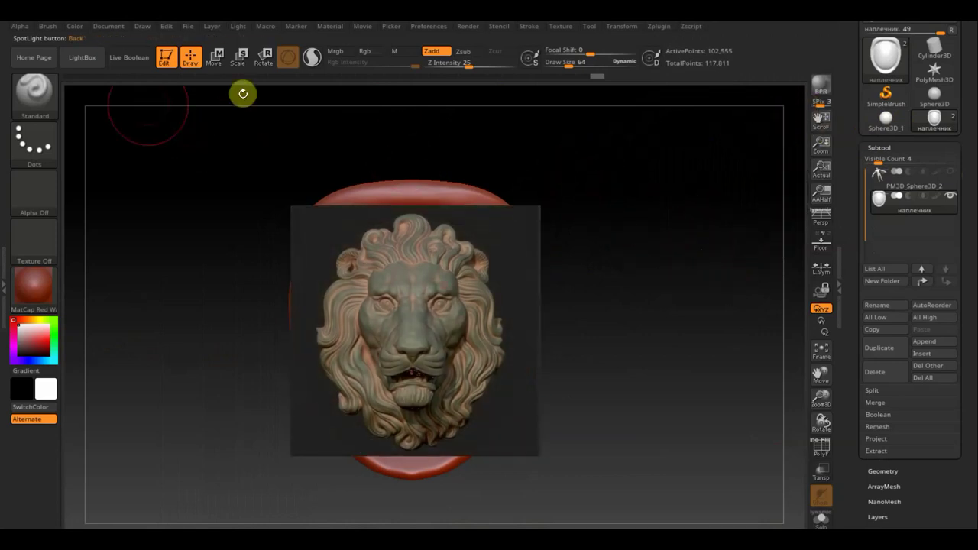
left_click(432, 52)
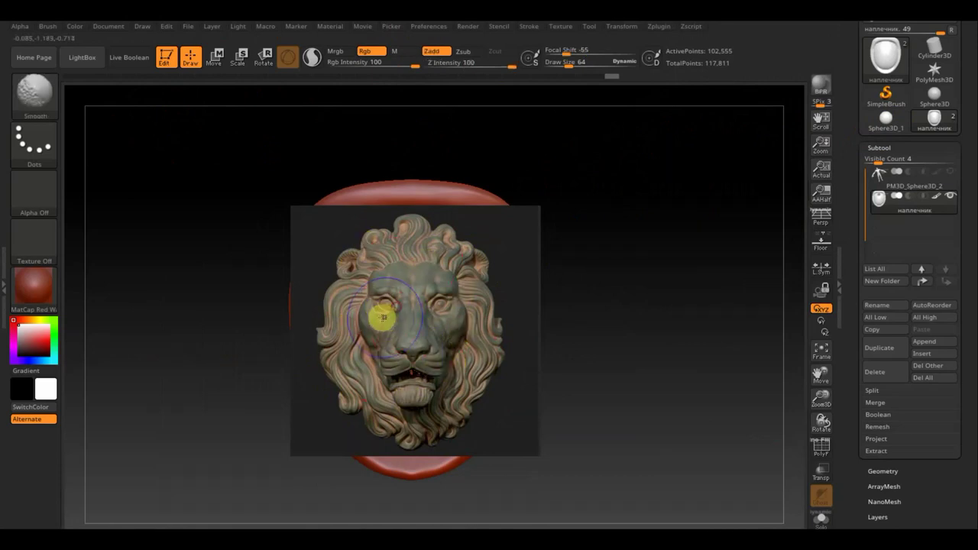
Hide the Spotlight image and paint the pauldron's bright top, right and bottom rim dark.
key("z")
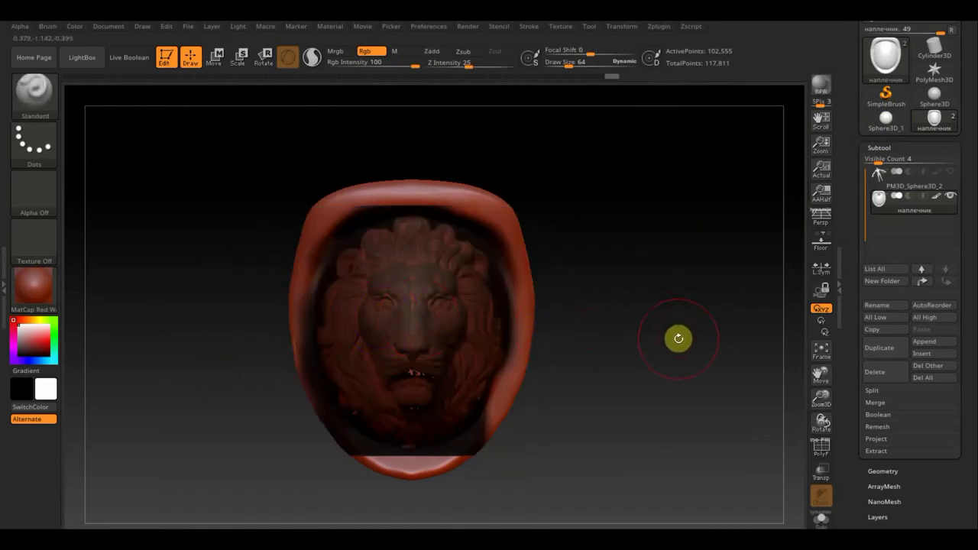
mouse_move(666, 330)
left_mouse_down()
mouse_move(627, 334)
mouse_move(648, 332)
mouse_move(648, 314)
left_mouse_up()
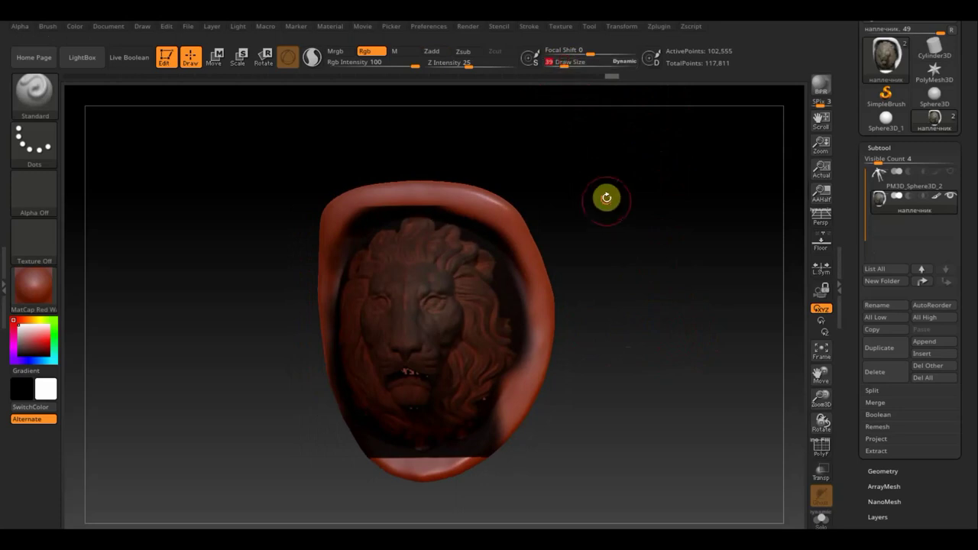
mouse_move(606, 197)
left_mouse_down("alt")
mouse_move(629, 284)
mouse_move(626, 264)
mouse_move(696, 240)
mouse_move(680, 257)
mouse_move(718, 255)
mouse_move(692, 229)
left_mouse_up("alt")
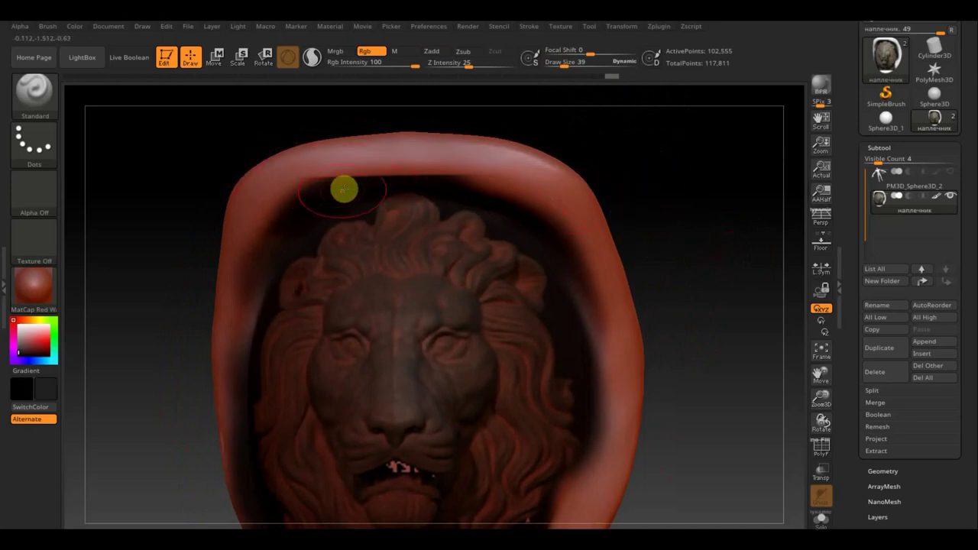
left_click_drag(339, 183, 312, 178)
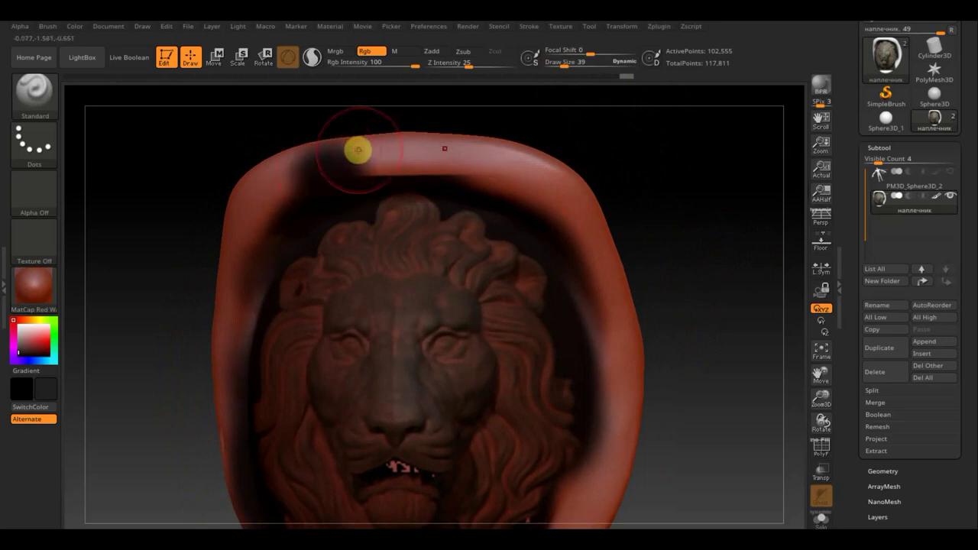
mouse_move(356, 150)
left_mouse_down()
mouse_move(345, 151)
mouse_move(523, 157)
mouse_move(526, 188)
mouse_move(484, 183)
mouse_move(574, 240)
mouse_move(571, 183)
mouse_move(601, 270)
mouse_move(600, 332)
mouse_move(633, 347)
left_mouse_up()
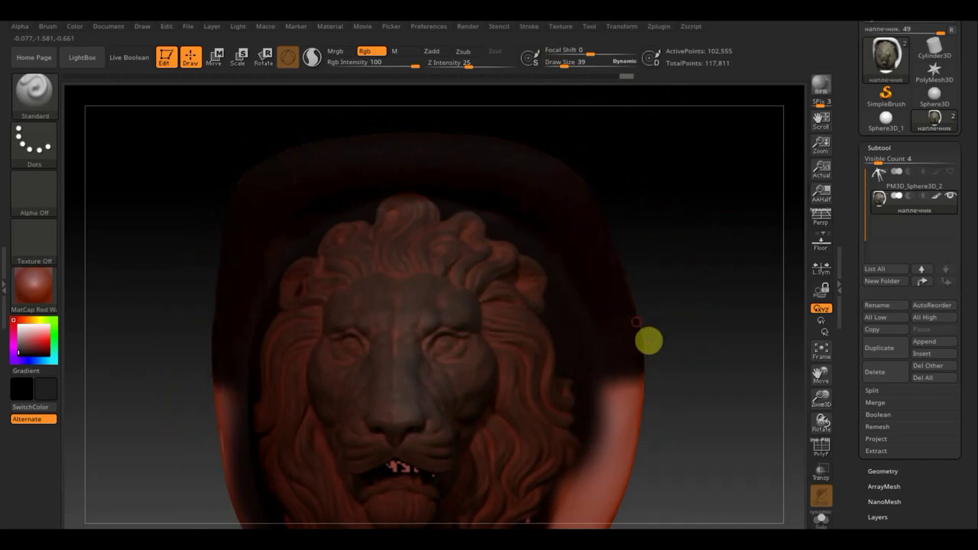
mouse_move(726, 367)
left_mouse_down("alt")
mouse_move(664, 315)
mouse_move(679, 364)
mouse_move(665, 246)
left_mouse_up("alt")
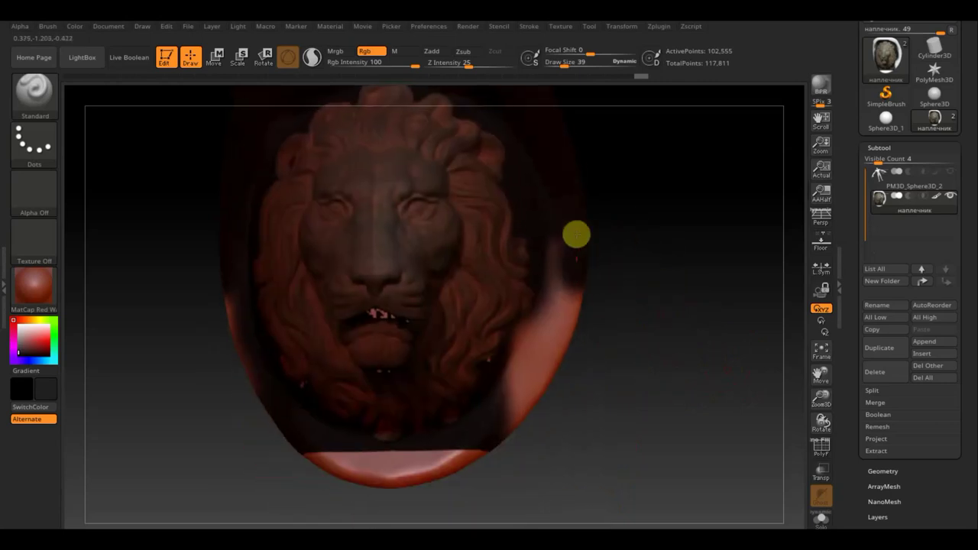
mouse_move(562, 285)
left_mouse_down()
mouse_move(586, 279)
mouse_move(539, 338)
mouse_move(546, 325)
left_mouse_up()
mouse_move(514, 376)
left_mouse_down()
mouse_move(502, 421)
mouse_move(428, 482)
mouse_move(368, 468)
left_mouse_up()
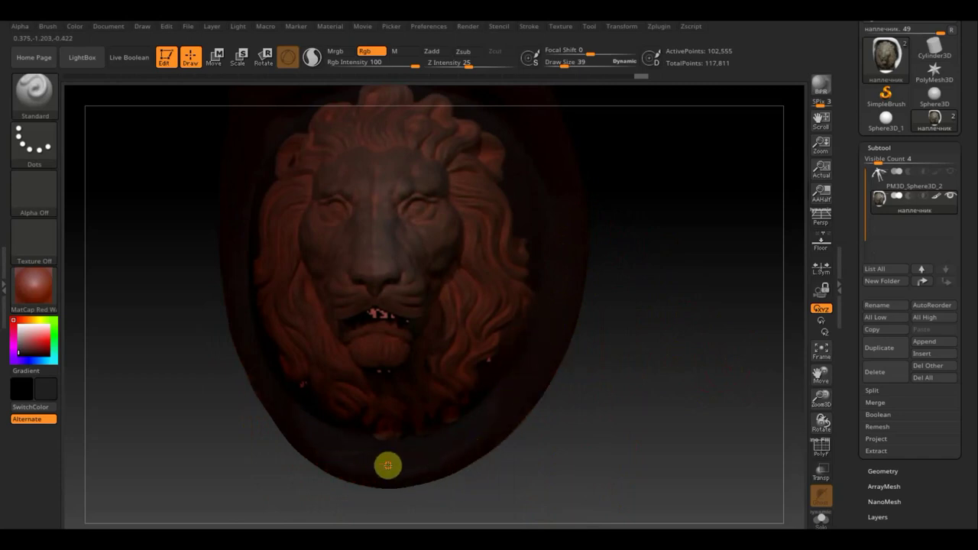
At brush size 7 touch up the mane top, then at size 5 paint the side crease.
left_click_drag(563, 61, 556, 68)
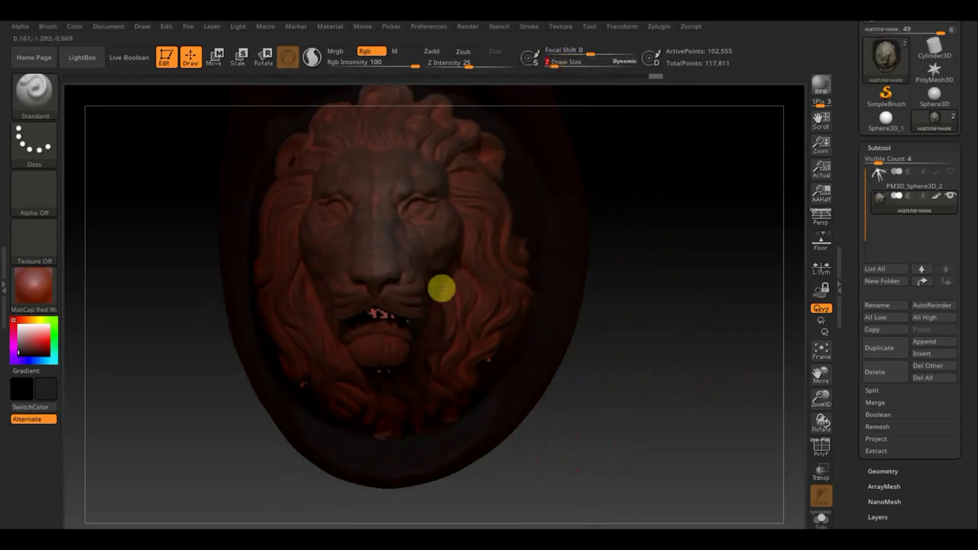
mouse_move(589, 343)
left_mouse_down("alt")
mouse_move(606, 373)
mouse_move(675, 330)
mouse_move(567, 349)
left_mouse_up("alt")
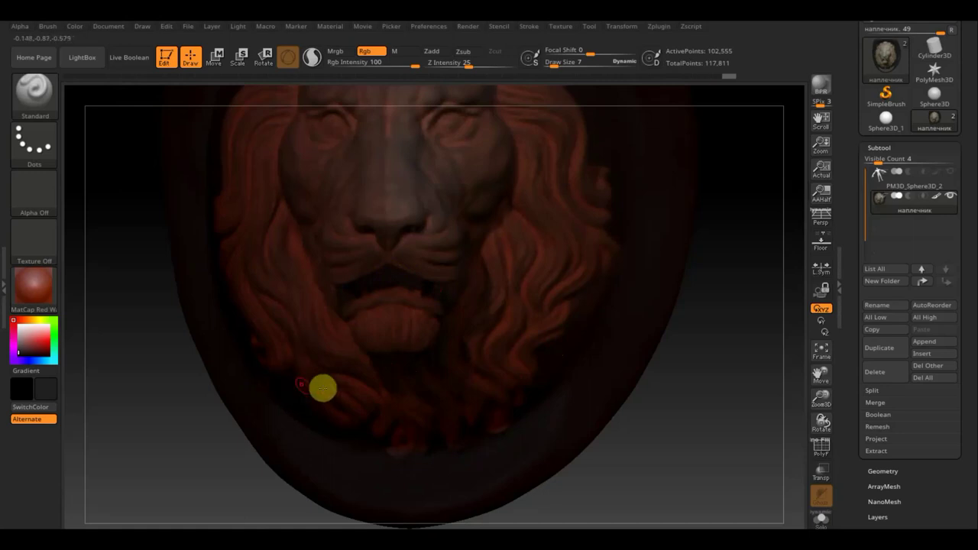
left_click_drag(695, 409, 670, 346, "alt")
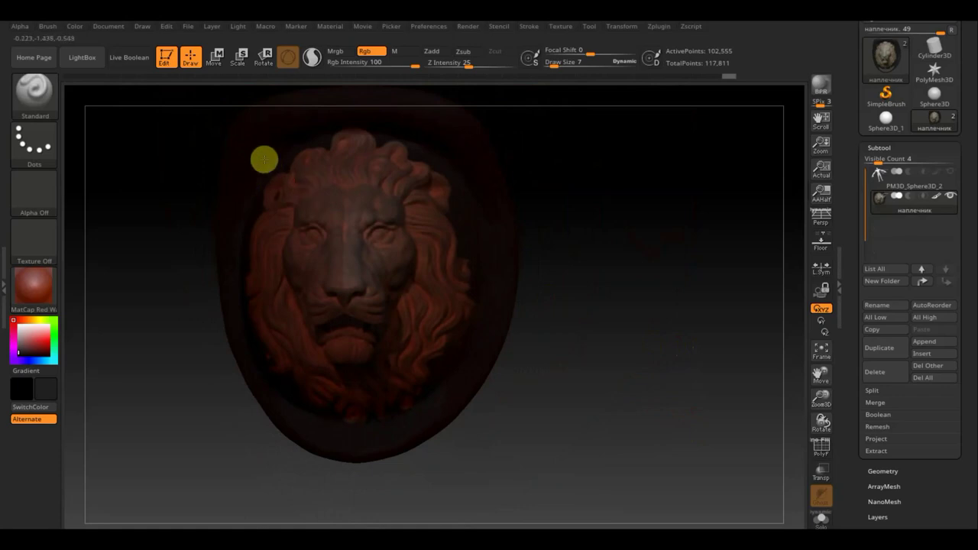
left_click(337, 143)
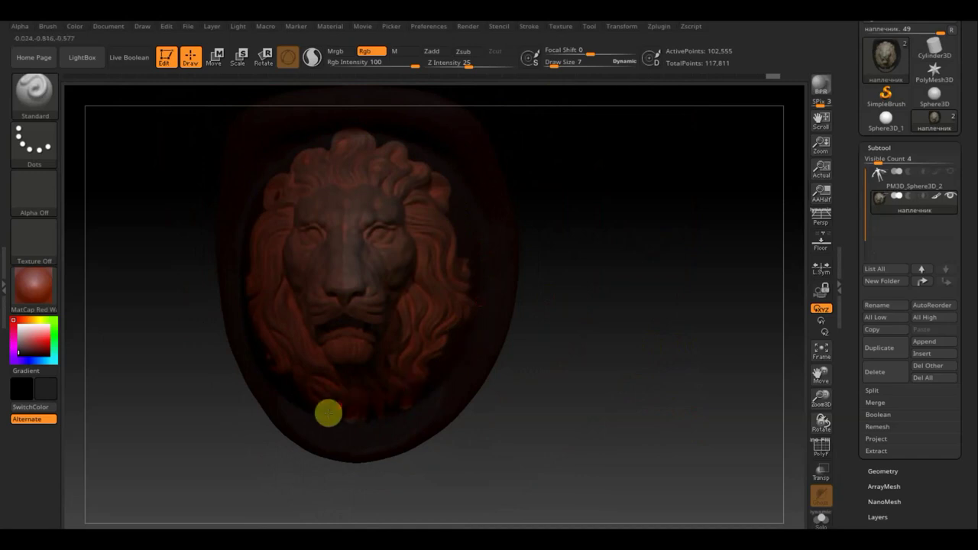
mouse_move(565, 364)
left_mouse_down()
mouse_move(500, 377)
mouse_move(513, 356)
mouse_move(516, 305)
left_mouse_up()
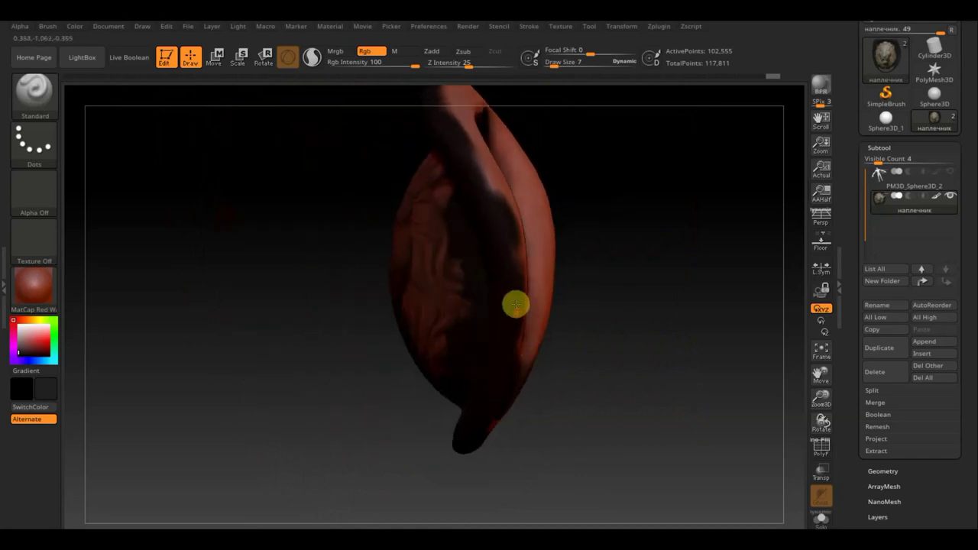
left_click_drag(553, 62, 561, 76)
mouse_move(497, 182)
left_mouse_down()
mouse_move(479, 139)
mouse_move(513, 229)
mouse_move(528, 331)
left_mouse_up()
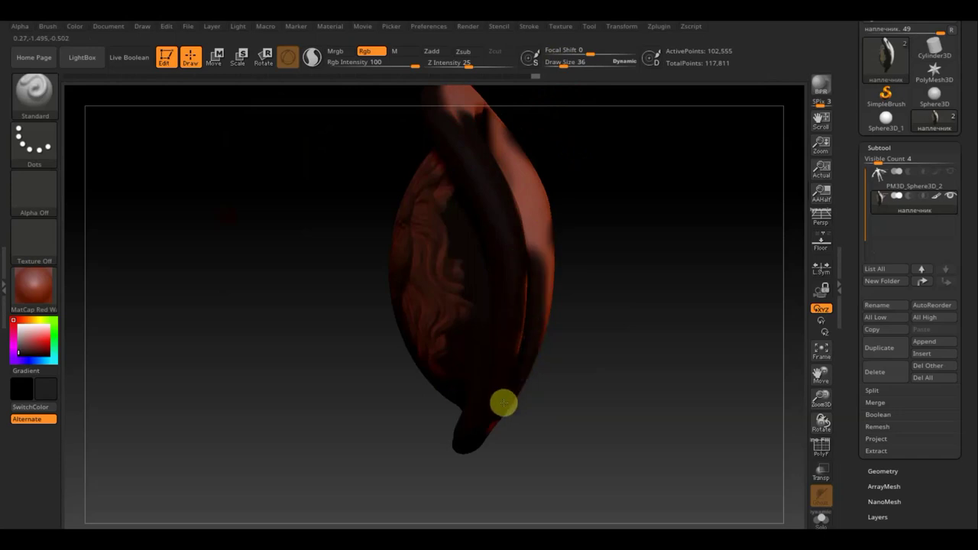
Darken the pauldron's left edge and its bright bottom edge.
left_click_drag(530, 391, 528, 387)
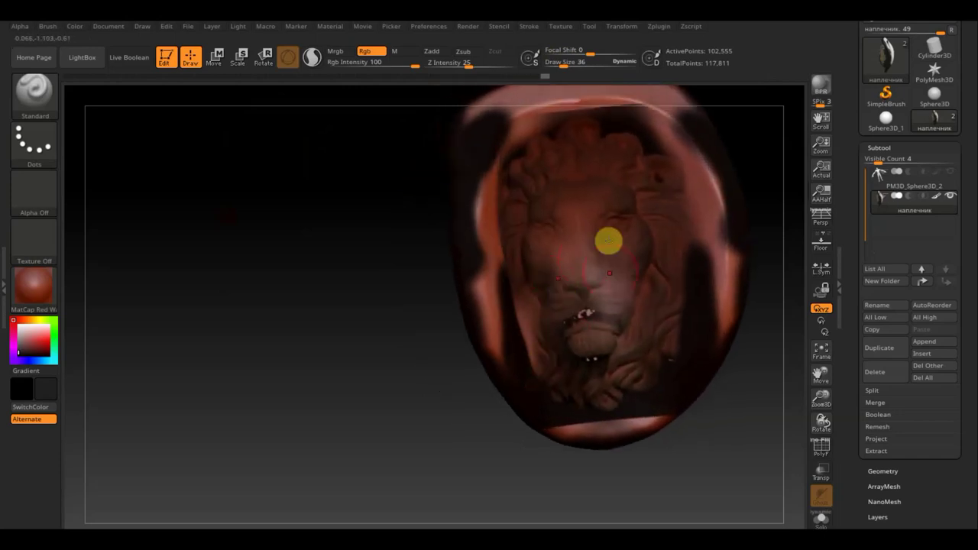
mouse_move(429, 330)
left_mouse_down()
mouse_move(402, 343)
mouse_move(504, 356)
left_mouse_up()
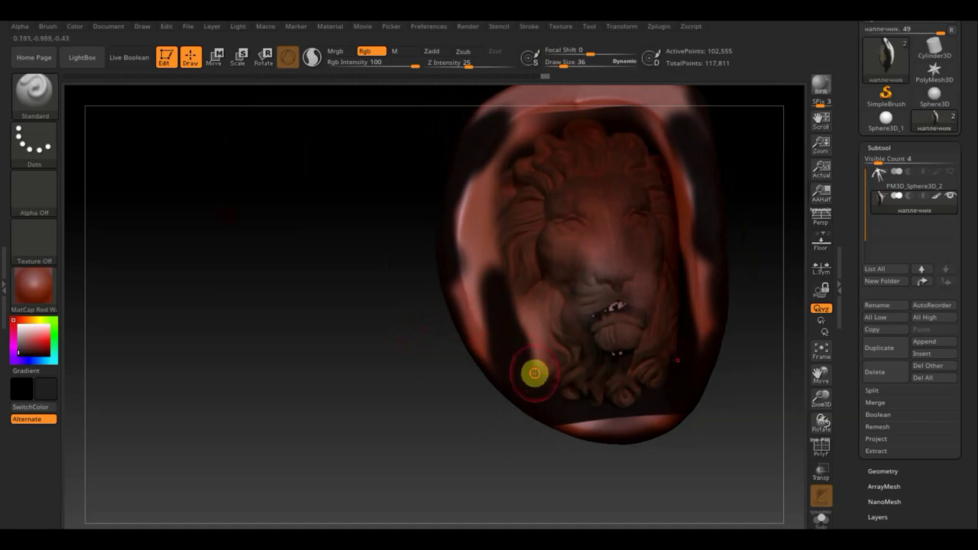
mouse_move(496, 309)
left_mouse_down()
mouse_move(482, 364)
mouse_move(464, 297)
mouse_move(487, 255)
mouse_move(482, 140)
mouse_move(461, 240)
left_mouse_up()
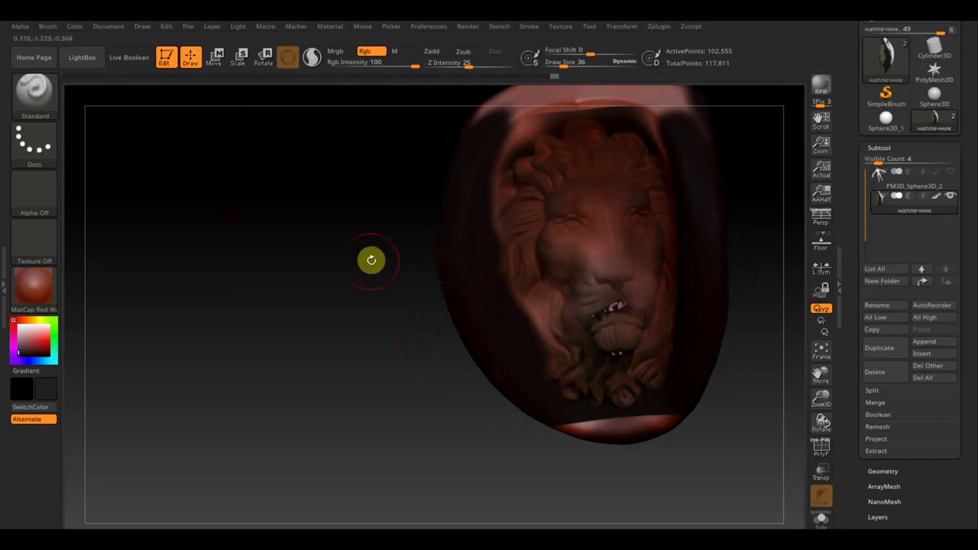
mouse_move(371, 260)
left_mouse_down()
mouse_move(511, 247)
mouse_move(461, 258)
mouse_move(382, 253)
left_mouse_up()
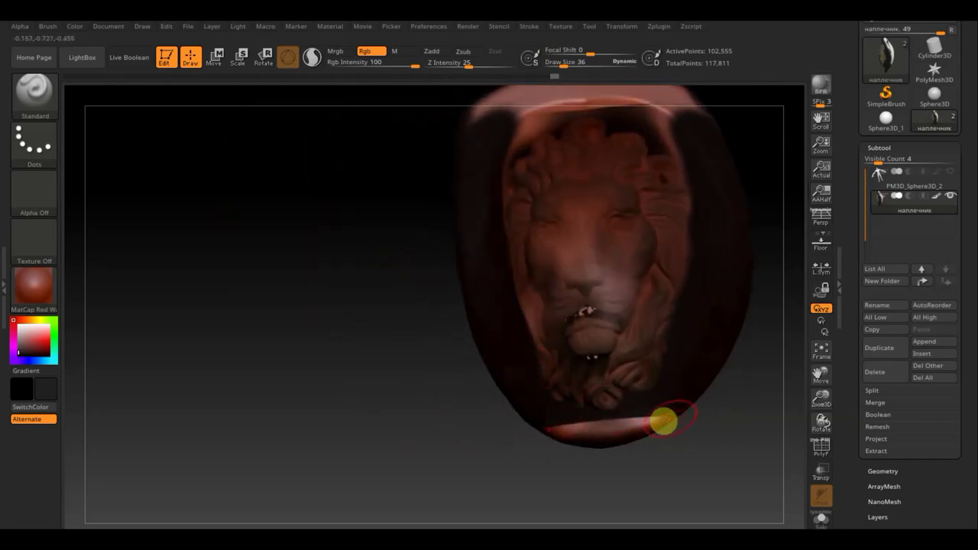
left_click_drag(663, 420, 595, 429)
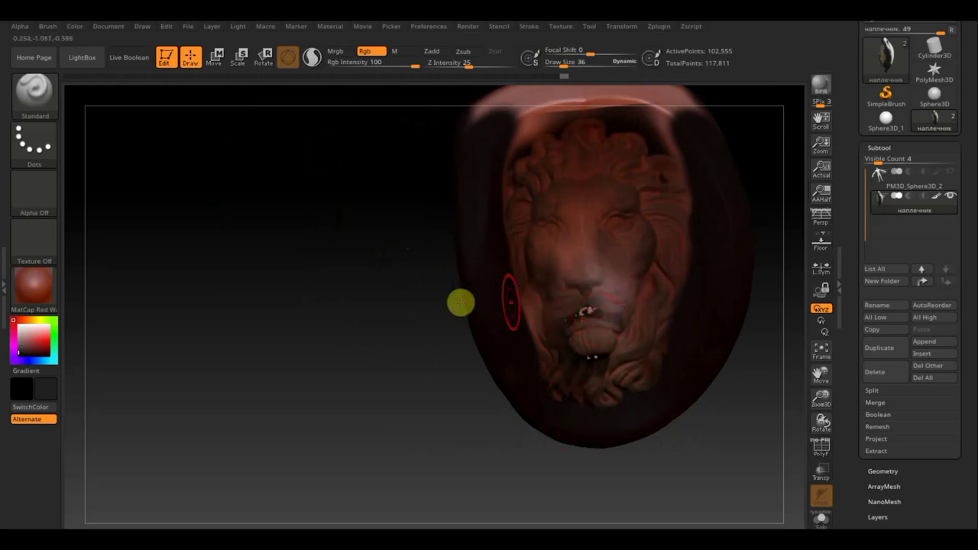
Paint the bright top edge dark with several strokes, then orbit back to the front.
mouse_move(362, 278)
left_mouse_down()
mouse_move(280, 417)
mouse_move(452, 268)
left_mouse_up()
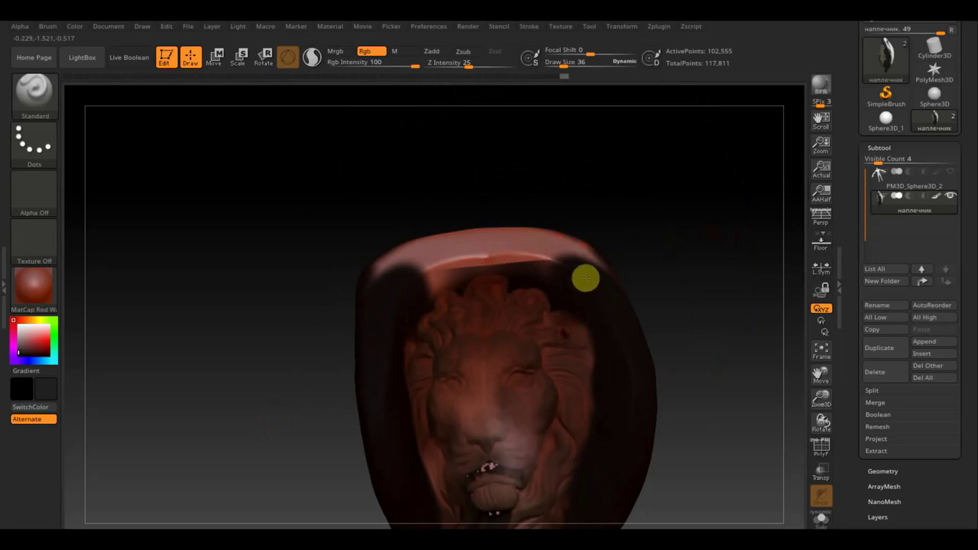
mouse_move(585, 279)
left_mouse_down()
mouse_move(520, 256)
mouse_move(436, 264)
mouse_move(612, 266)
left_mouse_up()
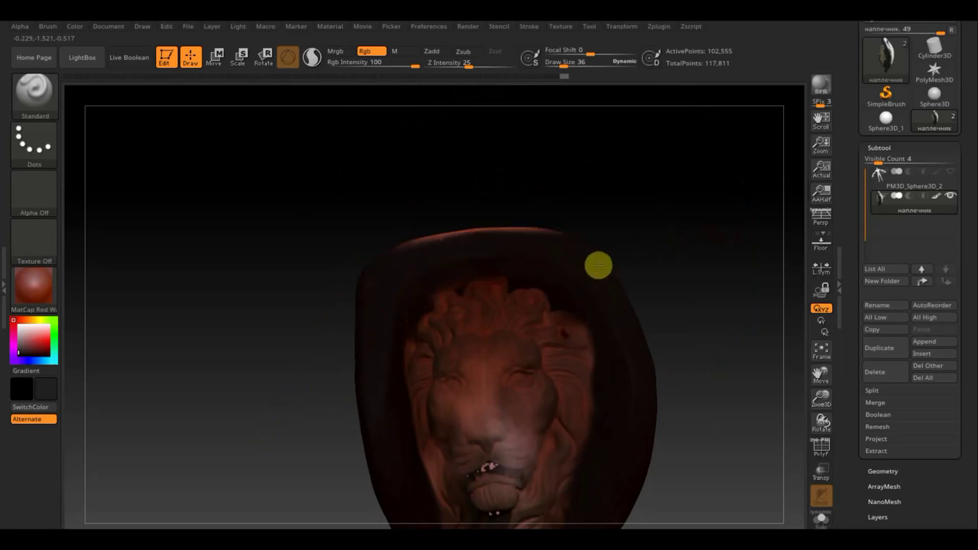
left_click_drag(568, 237, 457, 234)
mouse_move(552, 218)
left_mouse_down()
mouse_move(596, 251)
mouse_move(670, 279)
mouse_move(525, 332)
mouse_move(497, 413)
mouse_move(316, 343)
mouse_move(337, 343)
mouse_move(234, 328)
mouse_move(634, 303)
mouse_move(628, 207)
mouse_move(638, 251)
mouse_move(497, 234)
mouse_move(453, 244)
left_mouse_up()
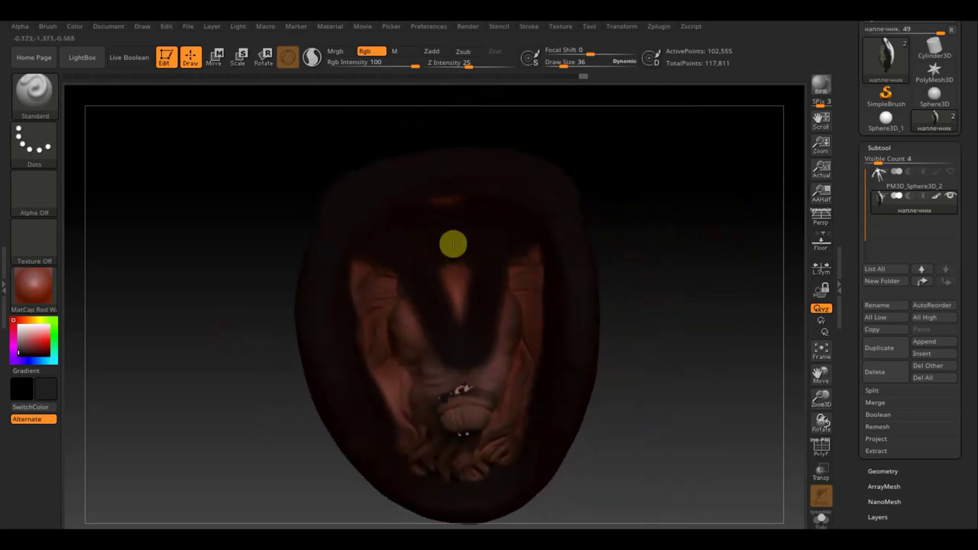
mouse_move(434, 207)
left_mouse_down()
mouse_move(366, 327)
mouse_move(374, 306)
mouse_move(483, 270)
mouse_move(430, 290)
mouse_move(428, 369)
mouse_move(484, 395)
mouse_move(382, 402)
mouse_move(367, 371)
mouse_move(422, 461)
left_mouse_up()
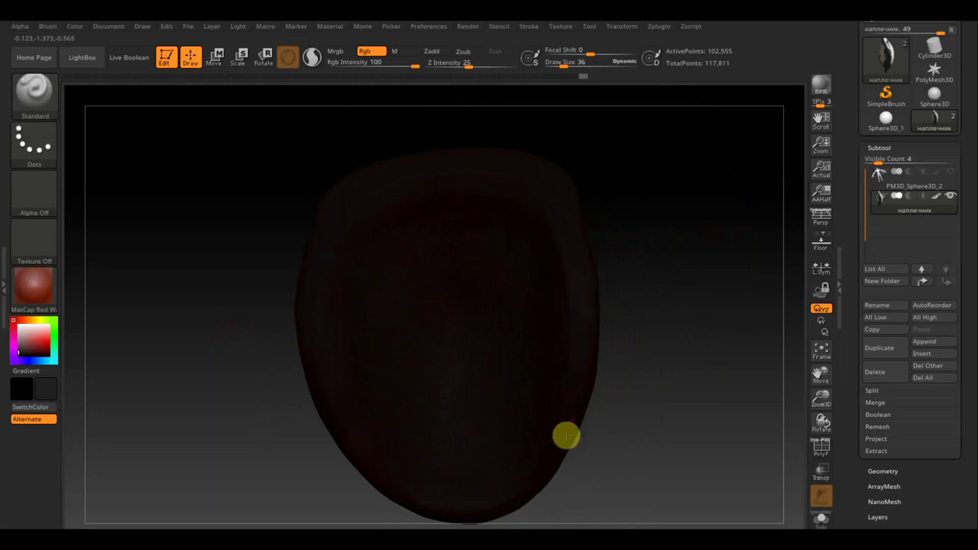
left_click_drag(636, 476, 755, 463)
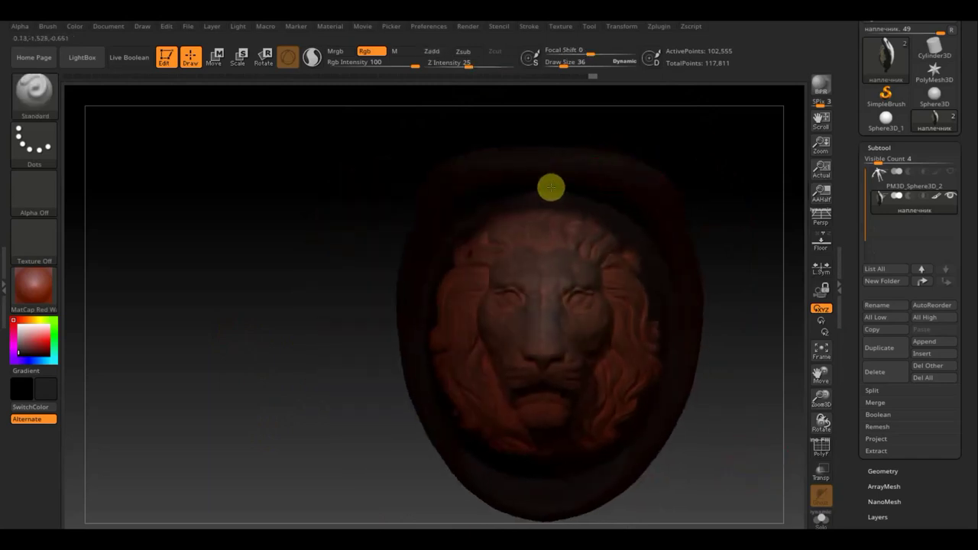
mouse_move(765, 380)
left_mouse_down()
mouse_move(760, 419)
mouse_move(649, 417)
mouse_move(644, 405)
left_mouse_up()
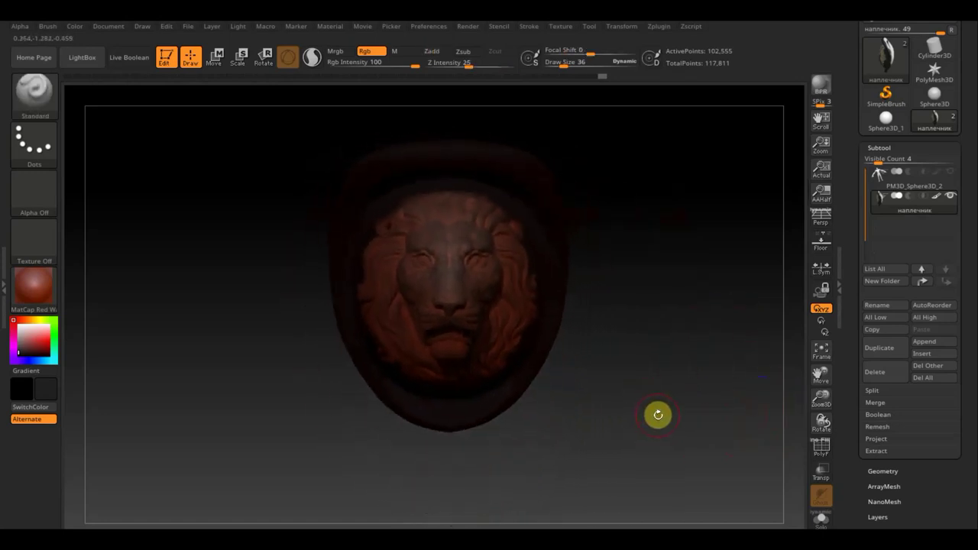
Open the Masking subpalette and expand its colour-based masking options.
left_click(883, 470)
scroll(975, 402, "down", 5)
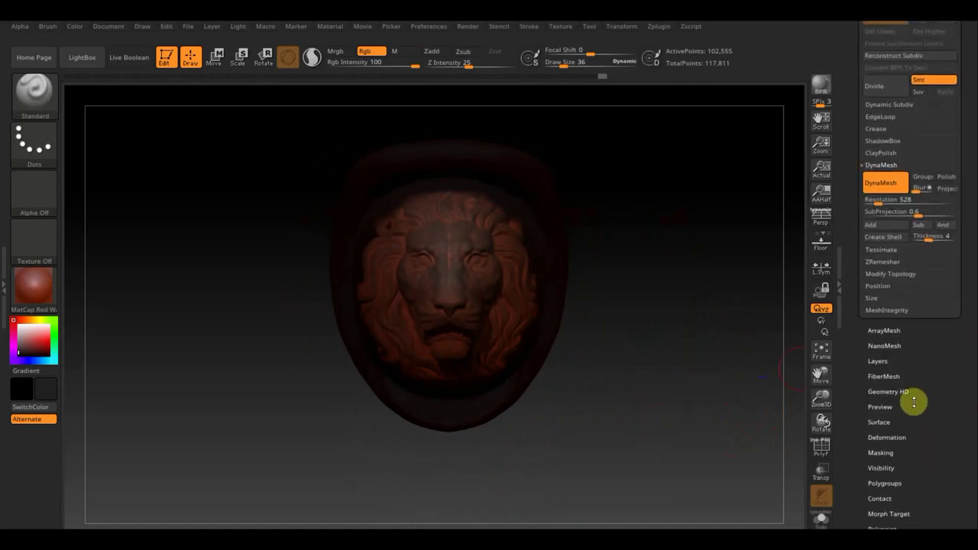
left_click(890, 453)
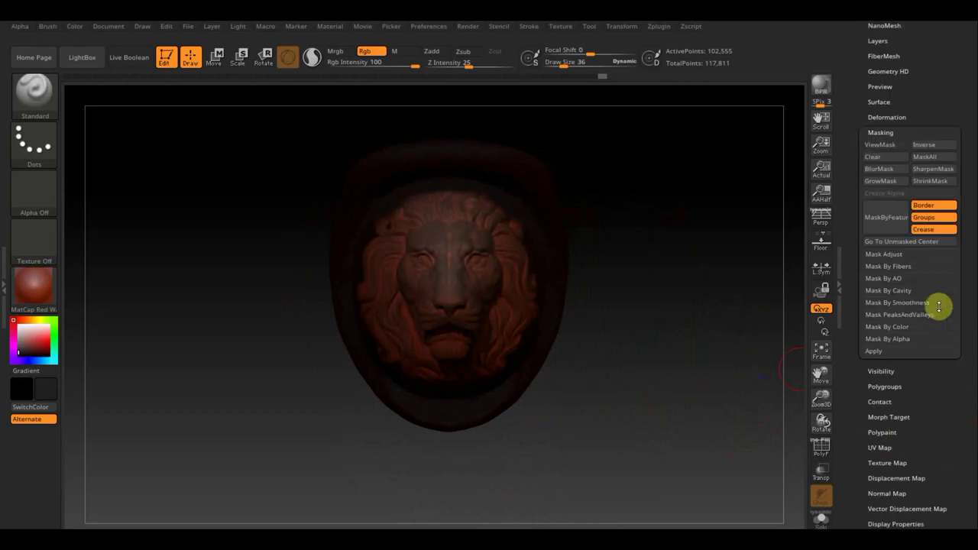
left_click(902, 328)
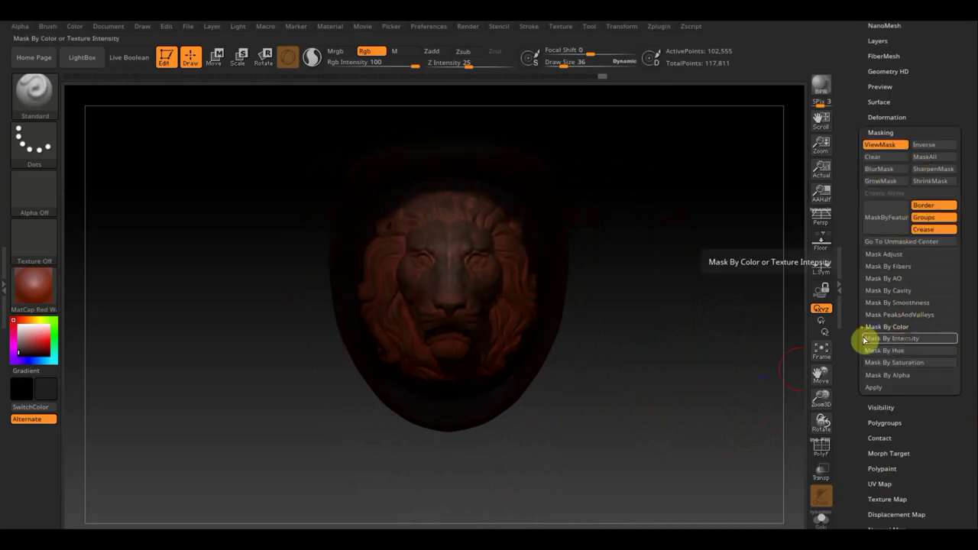
Orbit and nudge the model to inspect the lion relief front and side, then show the Subtool list.
left_click_drag(671, 343, 635, 343)
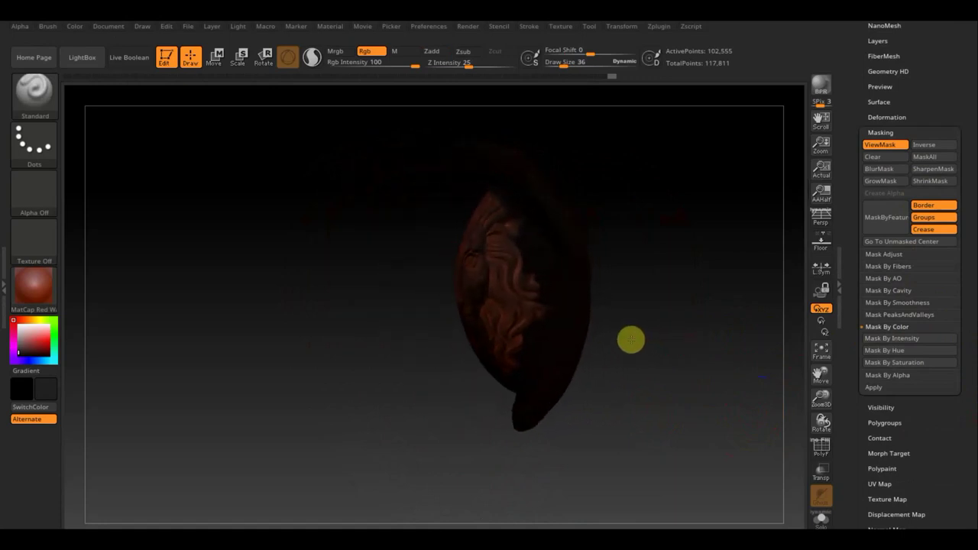
left_click(218, 61)
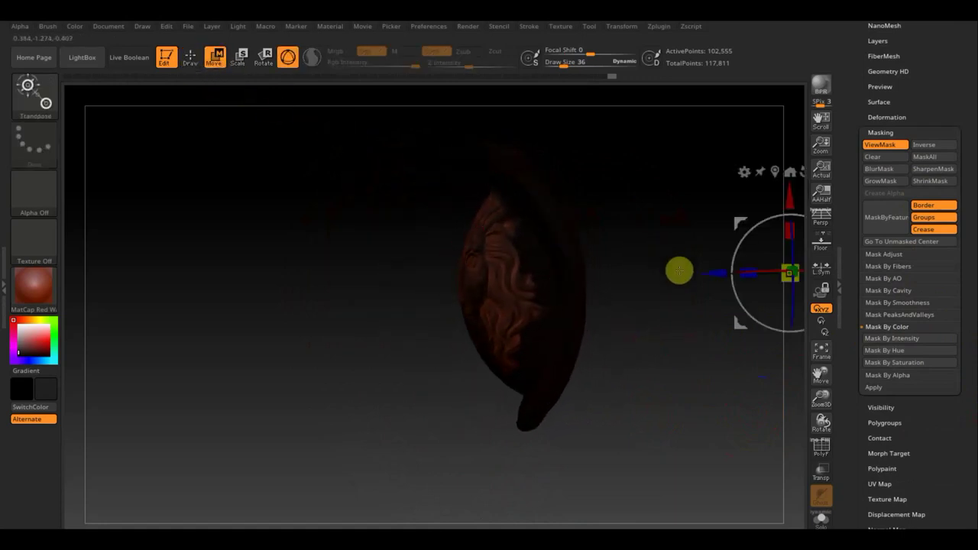
mouse_move(709, 273)
left_mouse_down()
mouse_move(728, 283)
mouse_move(693, 279)
left_mouse_up()
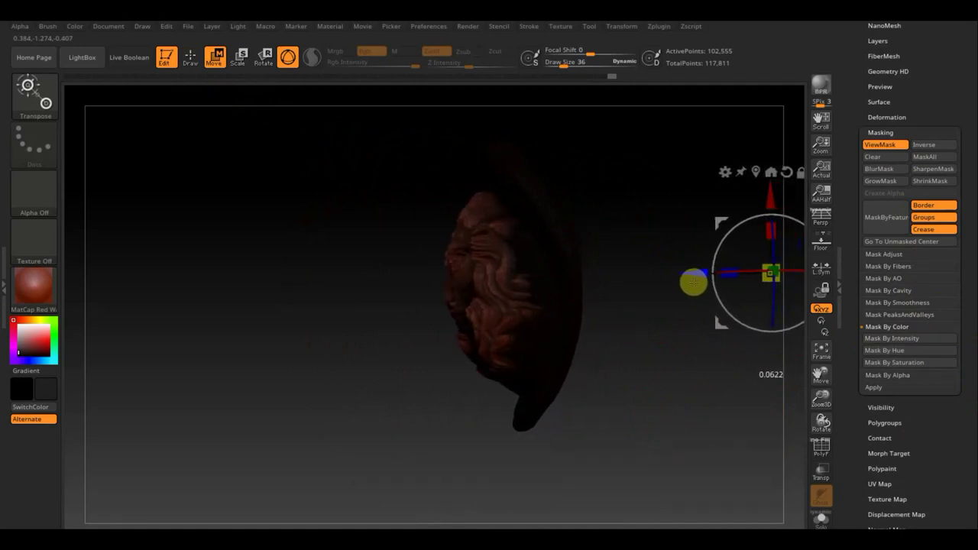
mouse_move(641, 320)
left_mouse_down()
mouse_move(645, 339)
mouse_move(666, 334)
left_mouse_up()
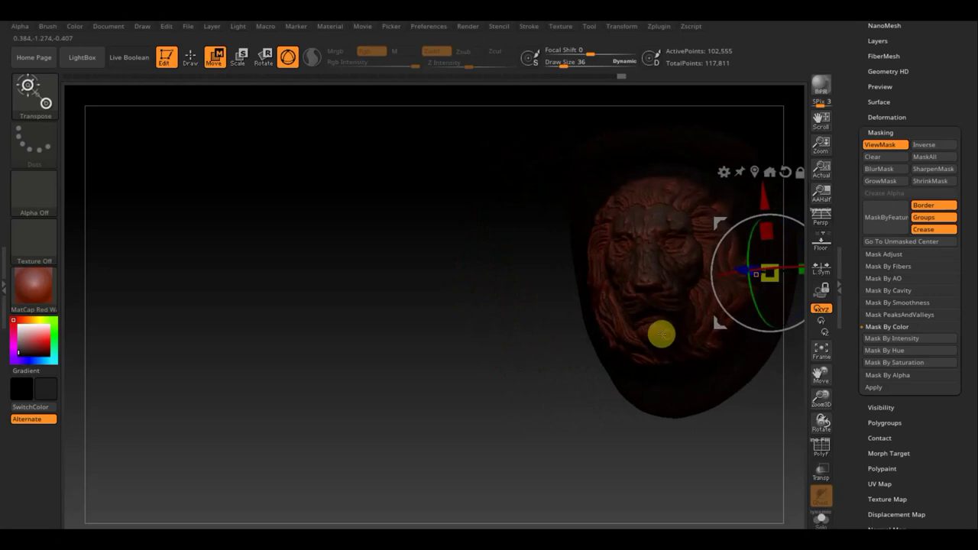
left_click_drag(459, 347, 505, 339)
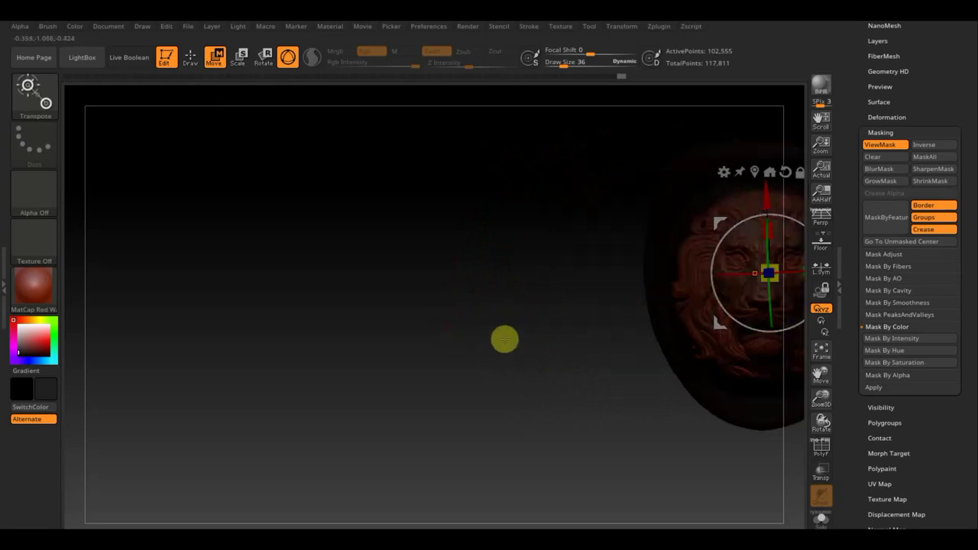
left_click_drag(447, 325, 218, 312)
left_click_drag(690, 286, 718, 392)
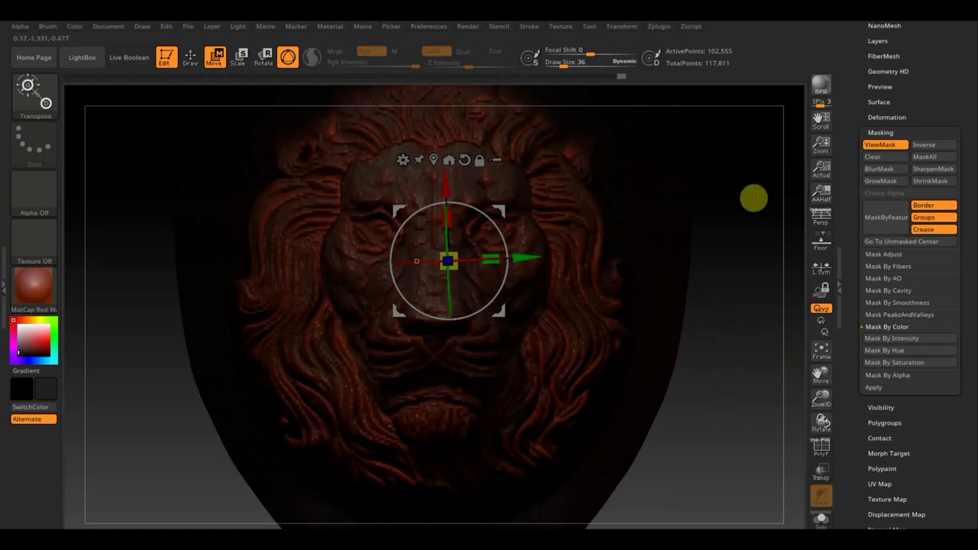
left_click_drag(777, 271, 757, 281)
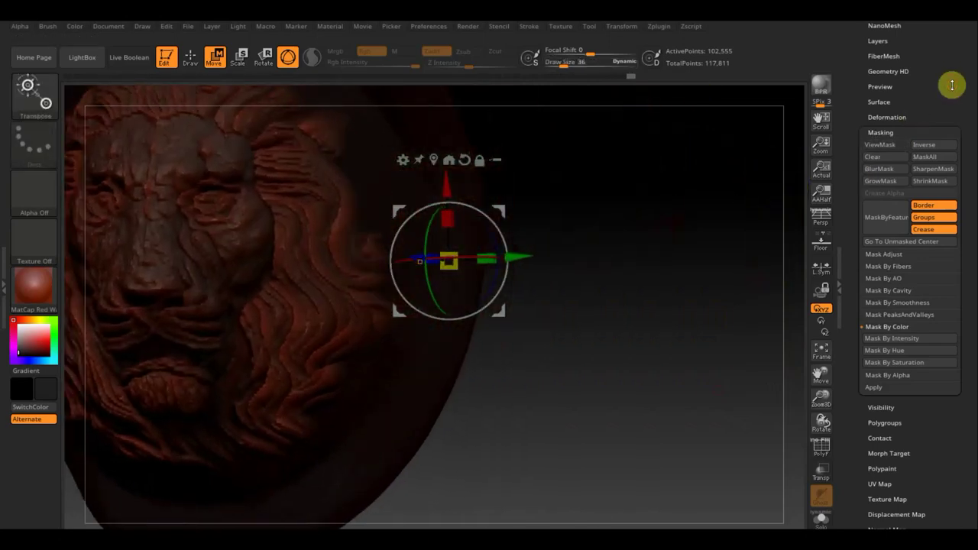
scroll(948, 153, "up", 5)
left_click(886, 249)
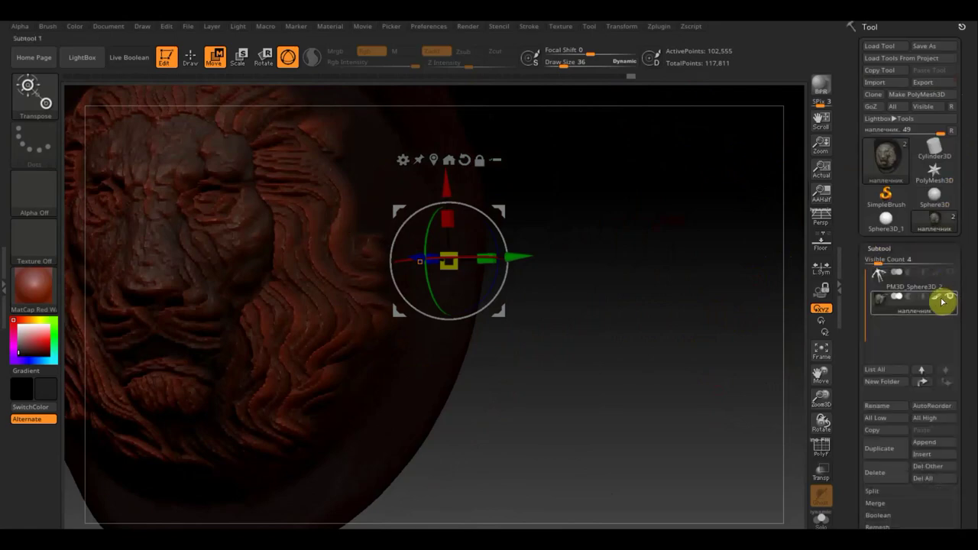
Turn off the pauldron's polypaint display, switch to Draw with Q, and orbit to the relief's side profile.
left_click(942, 302)
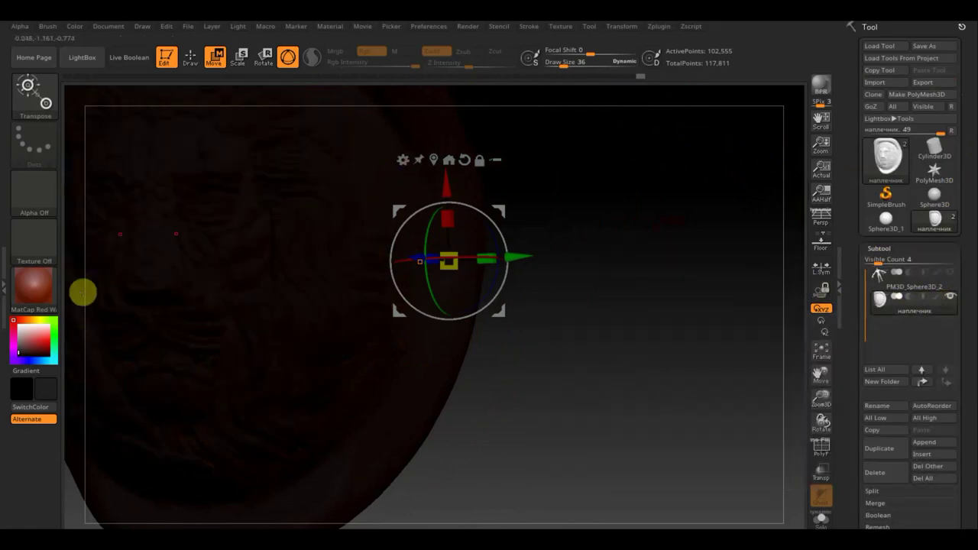
left_click_drag(21, 328, 362, 371)
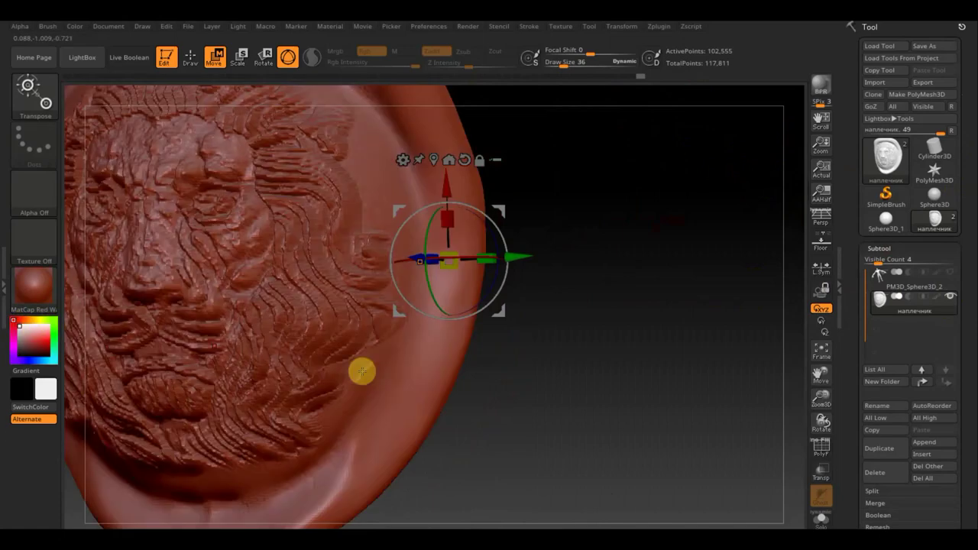
left_click_drag(541, 415, 553, 410)
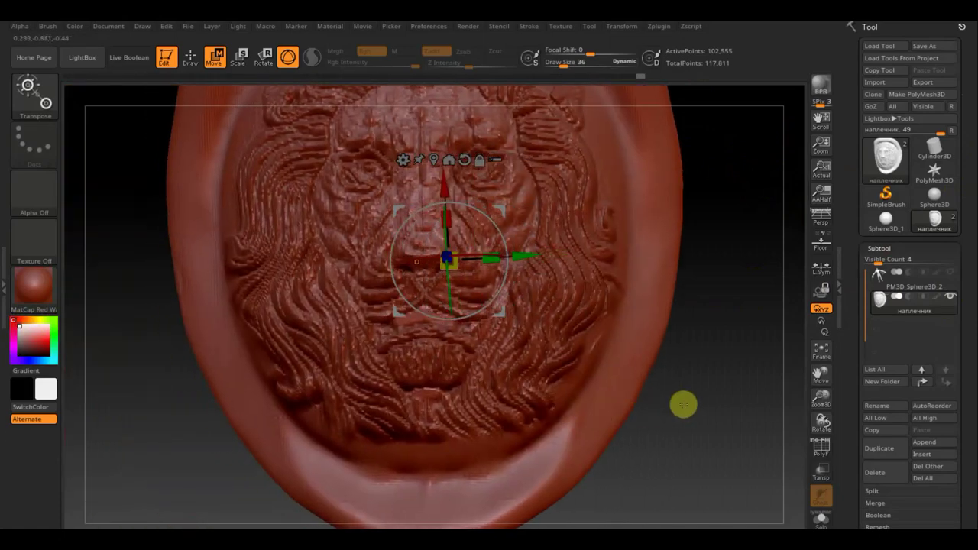
mouse_move(684, 390)
left_mouse_down()
mouse_move(681, 445)
mouse_move(707, 398)
mouse_move(655, 360)
left_mouse_up()
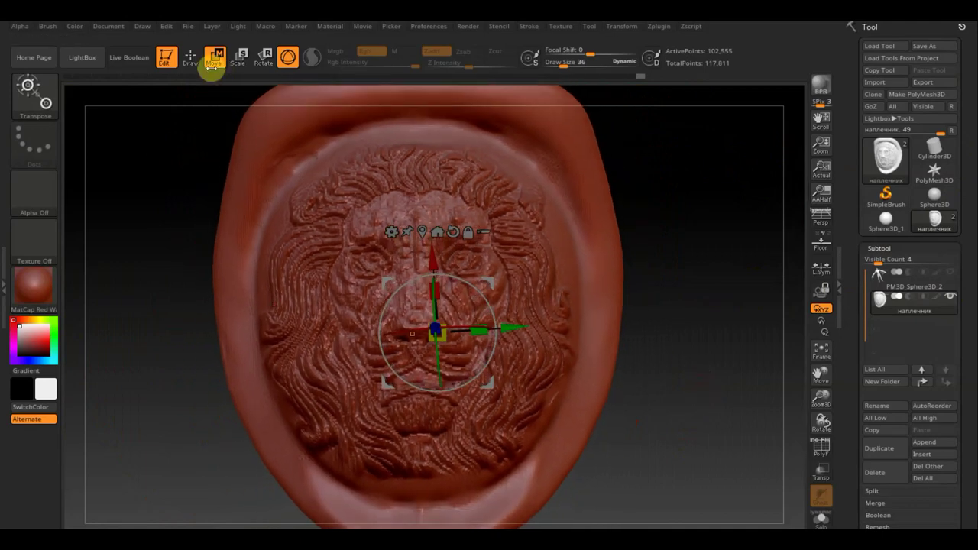
key("q")
mouse_move(659, 273)
left_mouse_down("alt")
mouse_move(668, 262)
mouse_move(660, 290)
mouse_move(509, 286)
mouse_move(443, 306)
mouse_move(679, 316)
mouse_move(646, 327)
left_mouse_up("alt")
left_click_drag(259, 334, 212, 334)
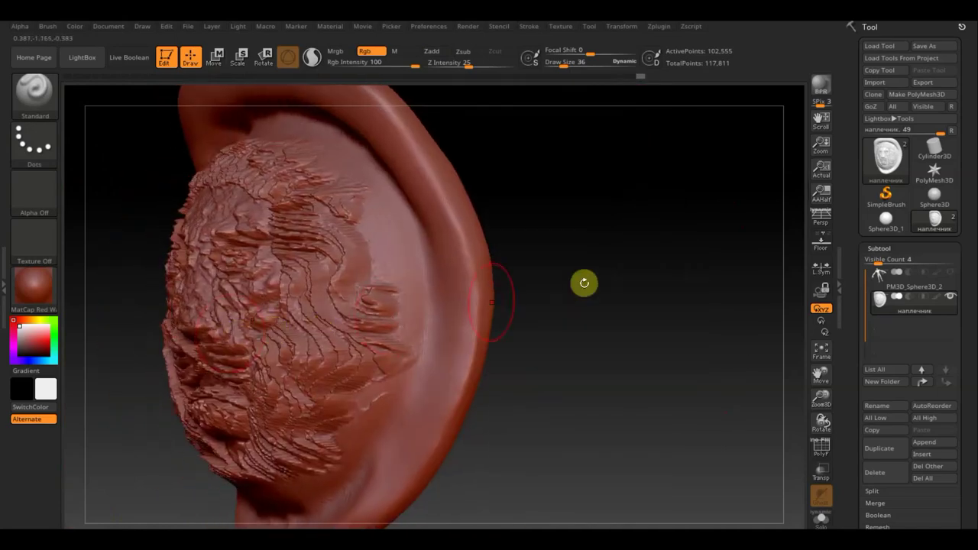
left_click_drag(583, 282, 620, 283, "shift")
left_click_drag(559, 246, 618, 229, "alt")
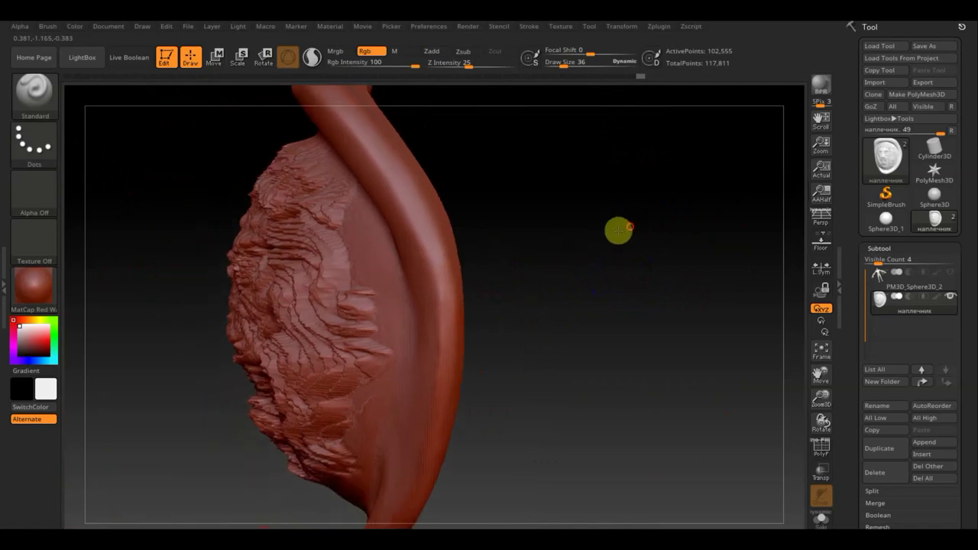
Choose the Move Topological brush, raise Draw Size to 62, and orbit between front and side views.
left_click(35, 92)
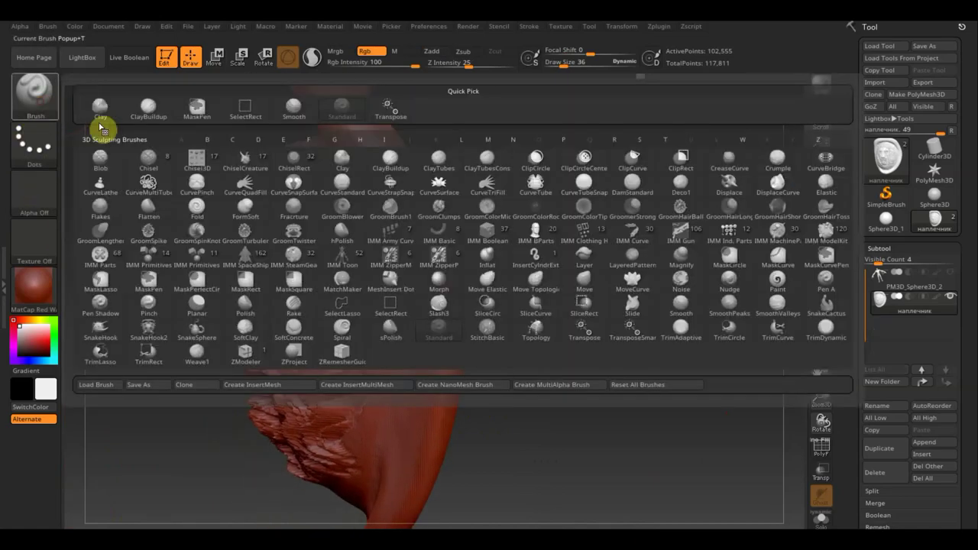
left_click(536, 281)
left_click_drag(562, 64, 568, 63)
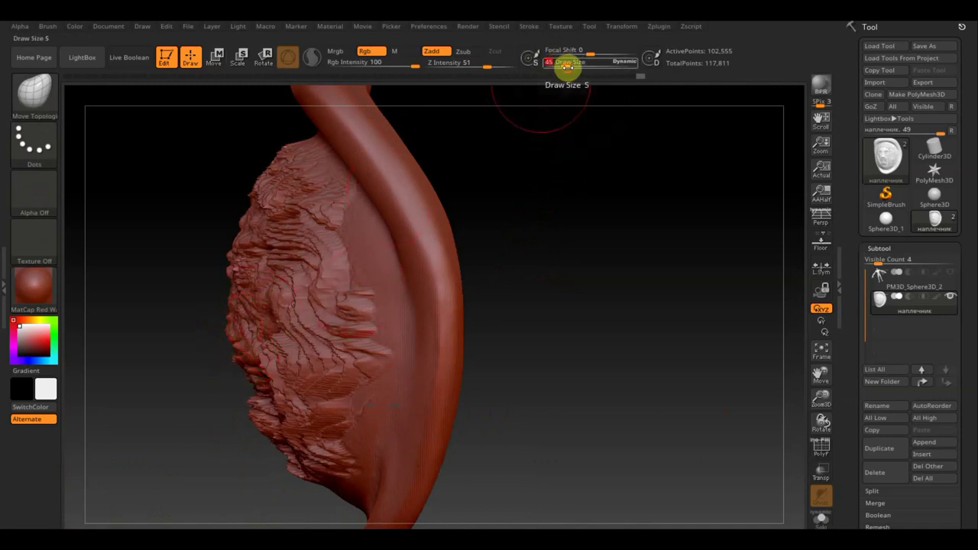
left_click_drag(566, 66, 571, 66)
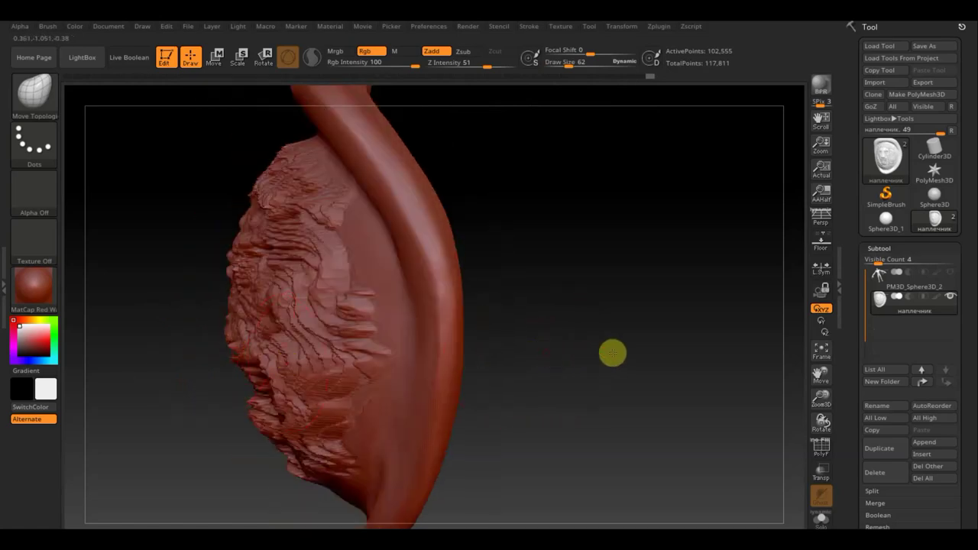
left_click_drag(612, 353, 515, 364)
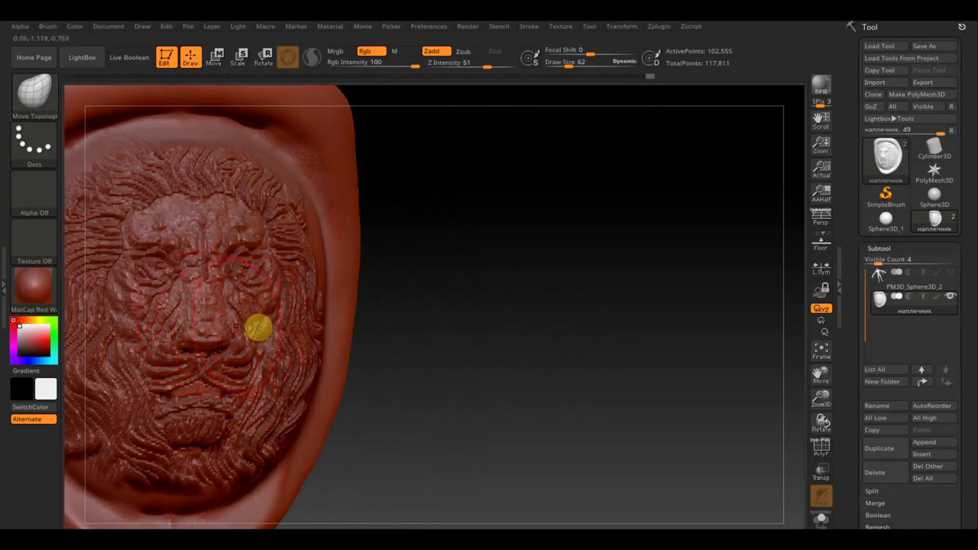
mouse_move(440, 337)
left_mouse_down()
mouse_move(237, 330)
mouse_move(205, 341)
left_mouse_up()
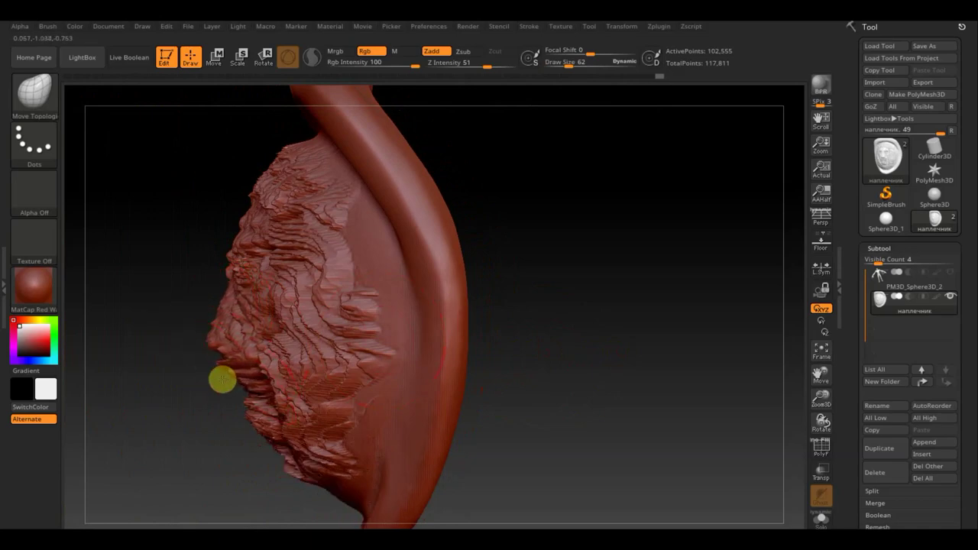
left_click_drag(222, 380, 197, 390)
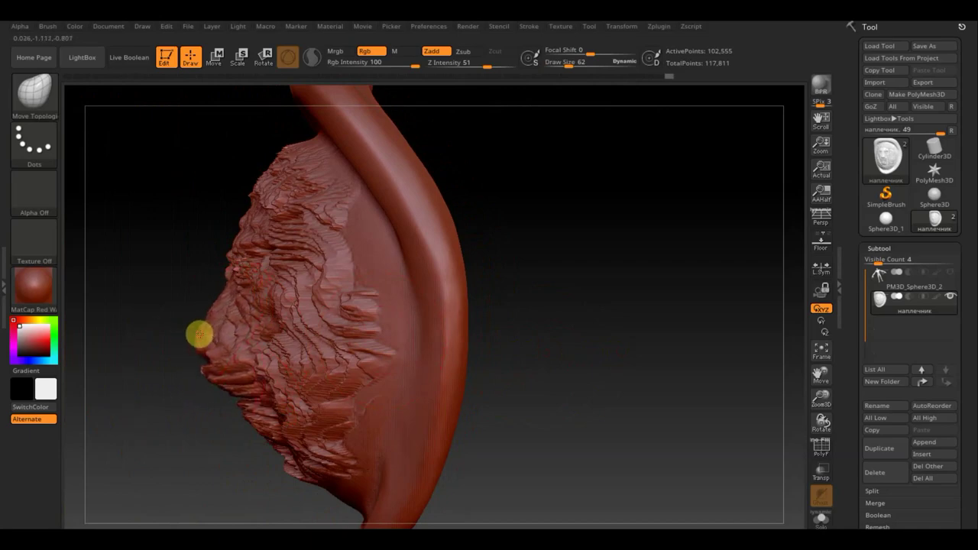
left_click_drag(474, 302, 626, 280)
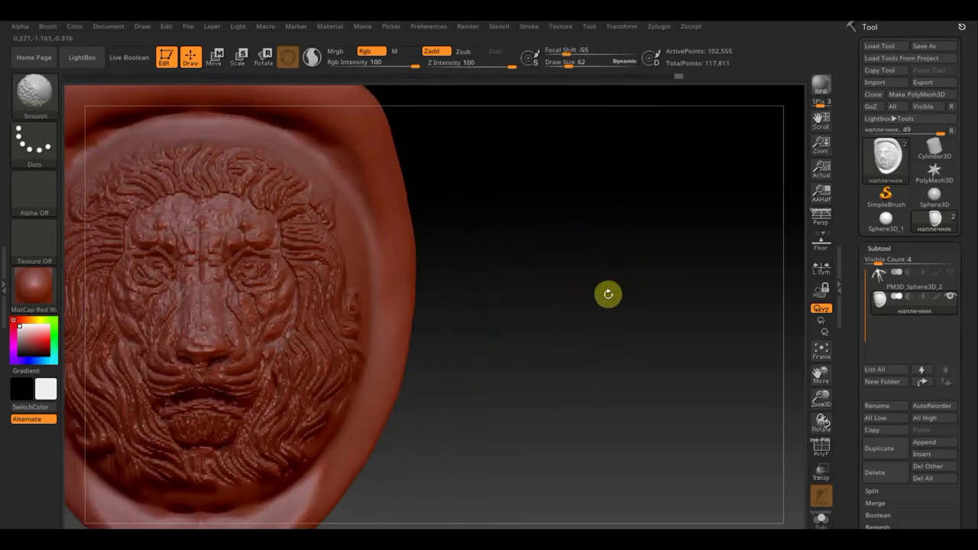
Shrink the brush and smooth the lion's forehead, left cheek, mane and lower-right beard.
left_click_drag(241, 329, 252, 330)
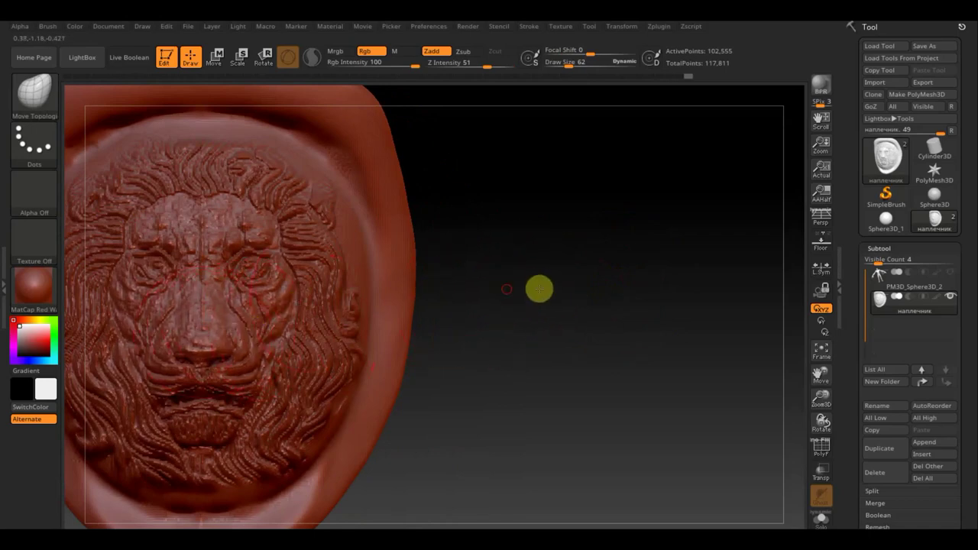
left_click_drag(539, 289, 690, 281)
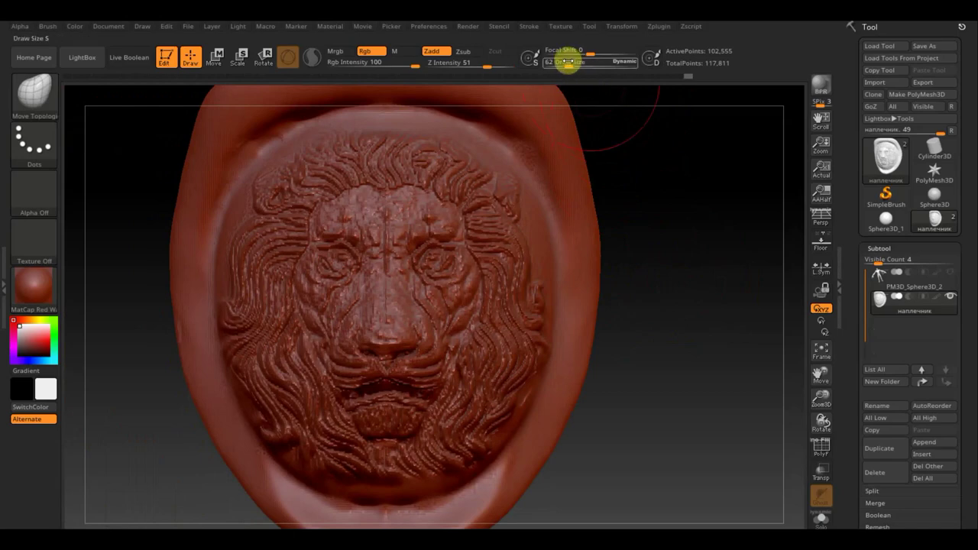
left_click_drag(568, 61, 561, 63)
mouse_move(655, 190)
left_mouse_down()
mouse_move(672, 216)
mouse_move(692, 214)
left_mouse_up()
mouse_move(448, 203)
left_mouse_down("shift")
mouse_move(386, 192)
mouse_move(353, 199)
mouse_move(374, 212)
left_mouse_up("shift")
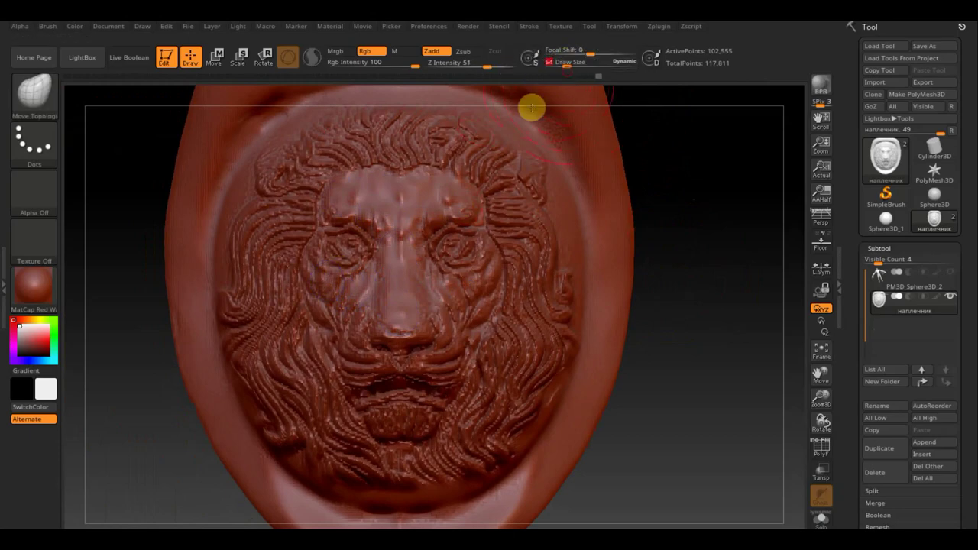
key("shift")
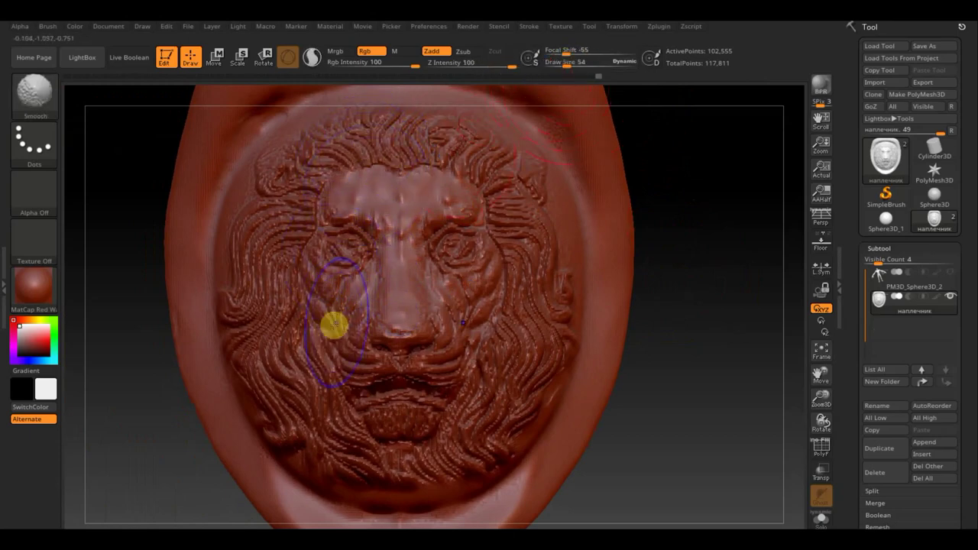
mouse_move(339, 301)
left_mouse_down("shift")
mouse_move(388, 418)
mouse_move(340, 414)
left_mouse_up("shift")
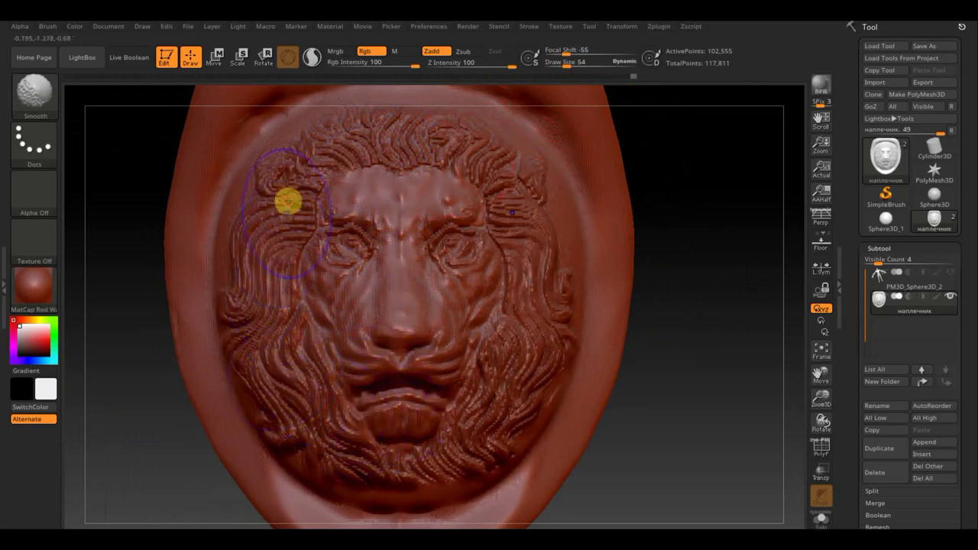
left_click_drag(265, 281, 394, 140, "shift")
left_click_drag(582, 350, 517, 423, "shift")
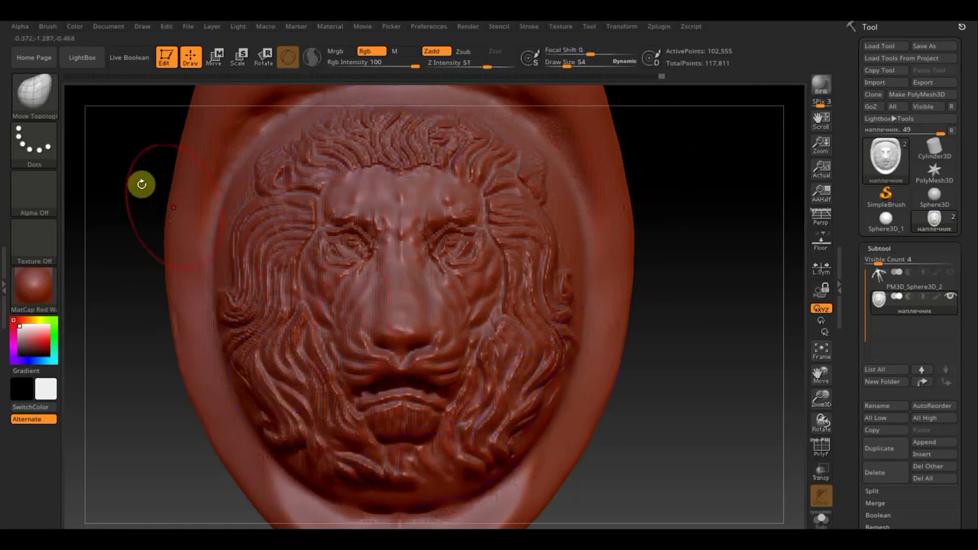
left_click(35, 93)
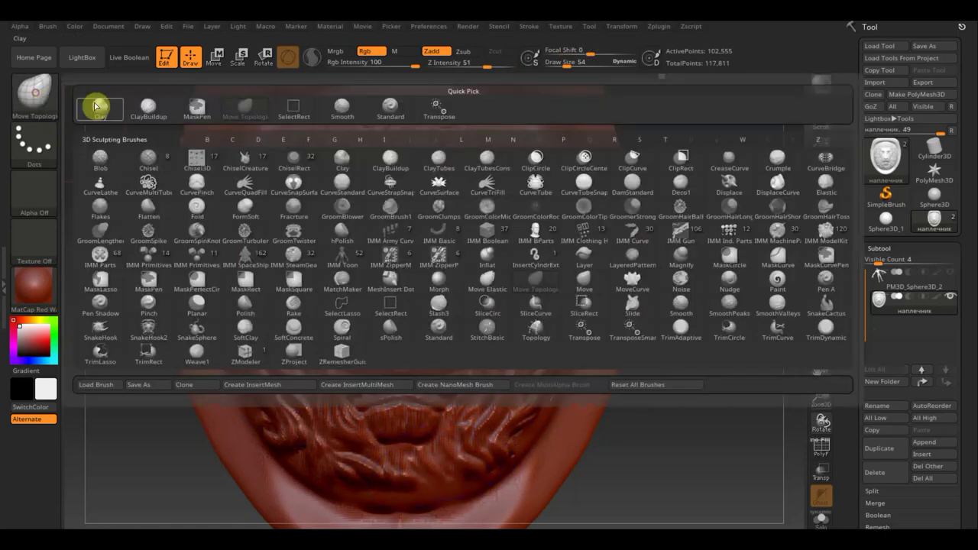
Switch to the ClayBuildup brush with focal shift -56, draw size 9 and Z intensity 2.
left_click(148, 107)
left_click_drag(590, 55, 566, 60)
left_click(568, 63)
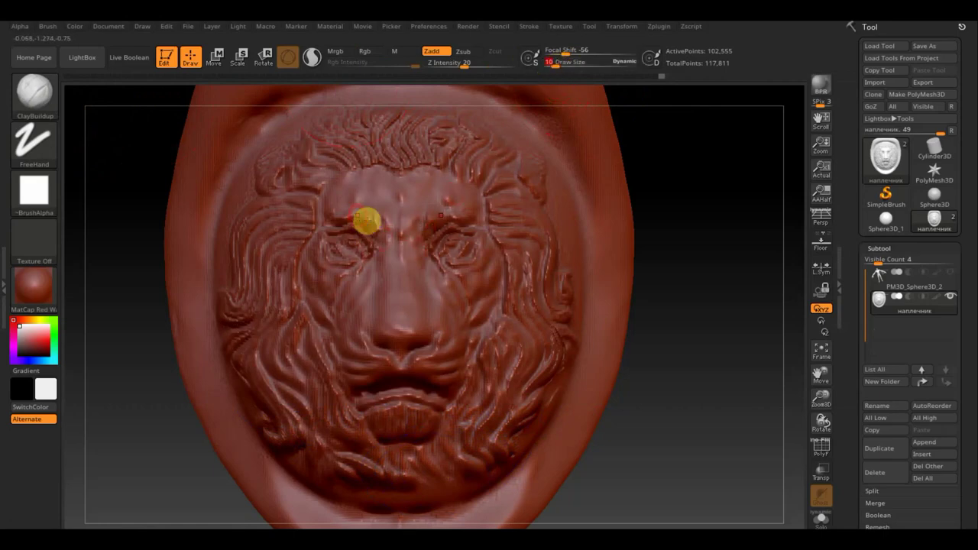
left_click(438, 66)
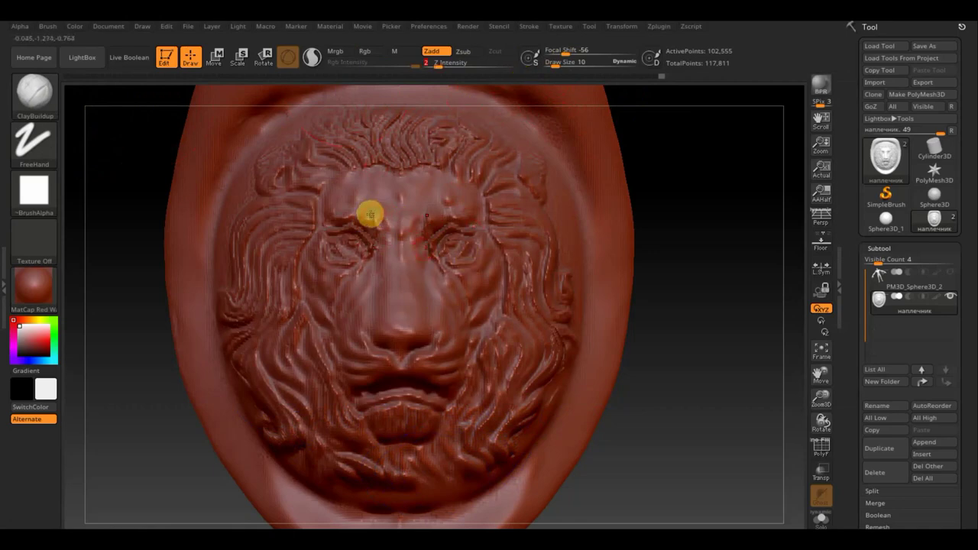
left_click_drag(556, 66, 553, 66)
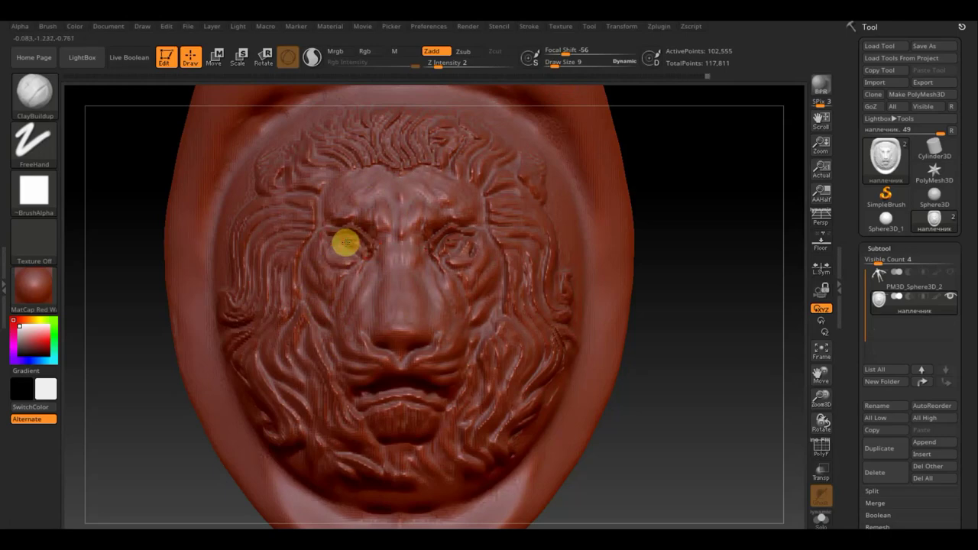
Mirror And Weld the lion relief, then return to the Standard brush with Zadd on.
left_click(886, 302)
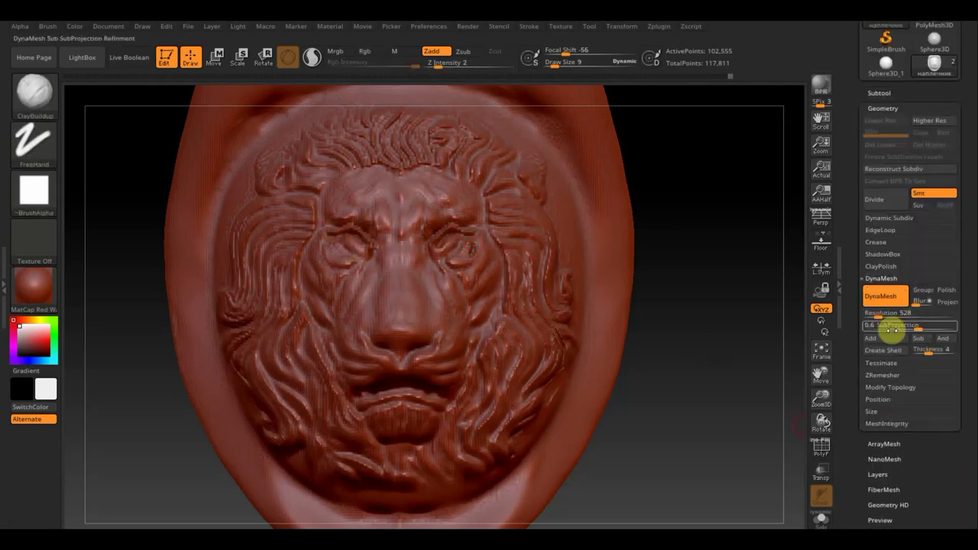
left_click(889, 350)
key("b")
key("s")
key("t")
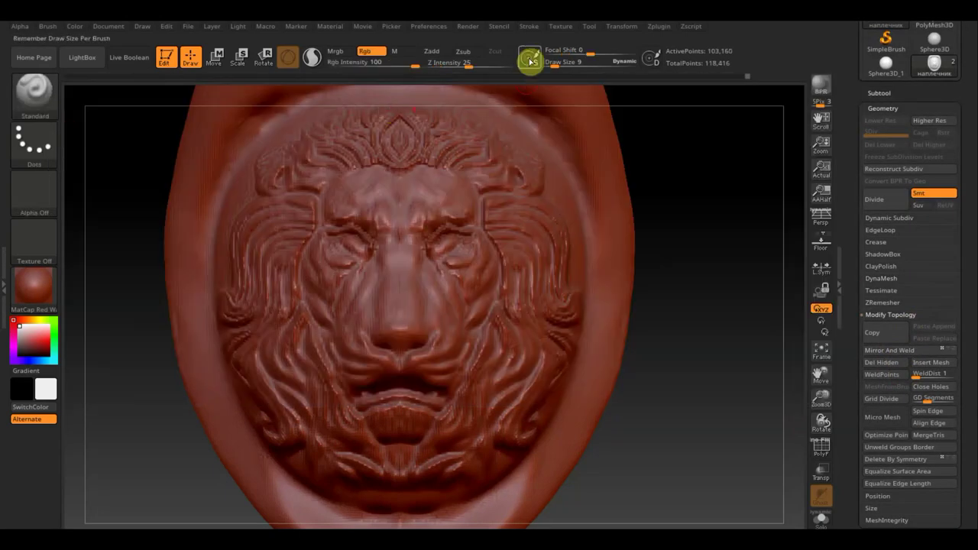
left_click(431, 51)
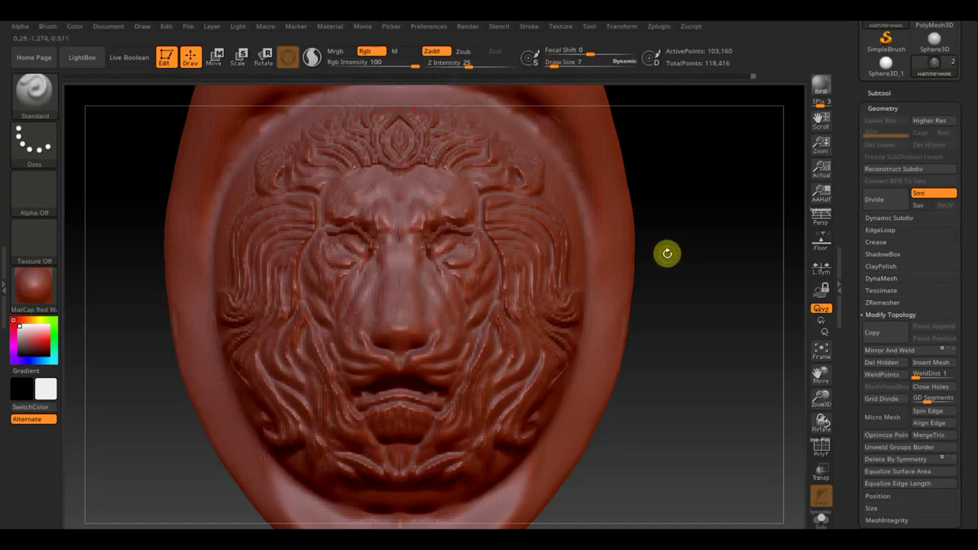
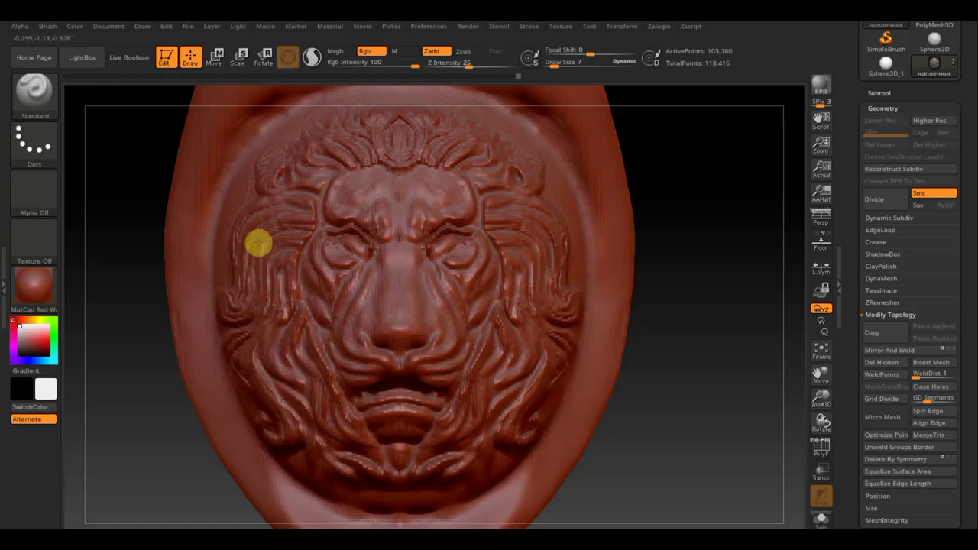
Switch to the Move Topological brush at draw size 45 with the lion's face in side profile.
mouse_move(257, 242)
right_mouse_down("shift")
mouse_move(650, 352)
mouse_move(408, 271)
right_mouse_up("shift")
left_click_drag(550, 66, 564, 66)
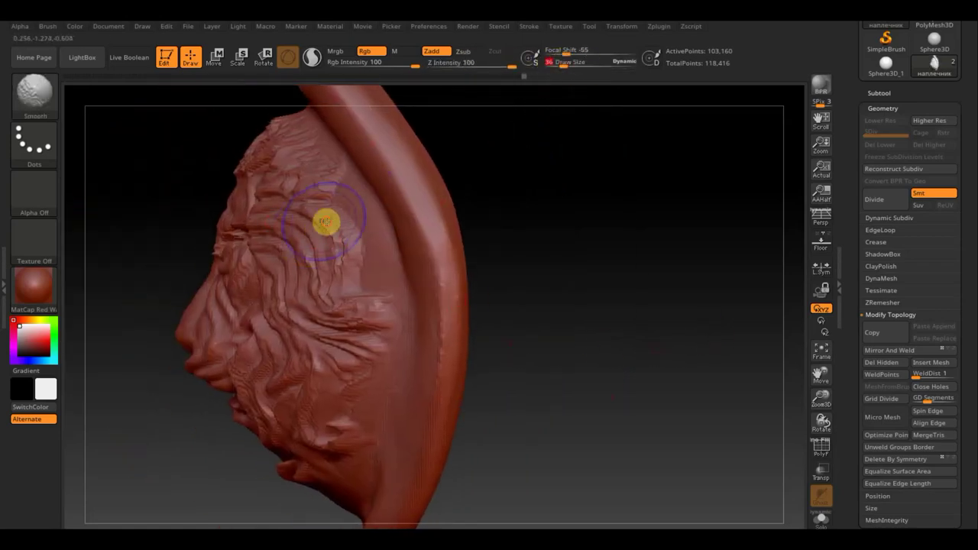
right_click_drag(298, 141, 542, 367, "alt")
key("b")
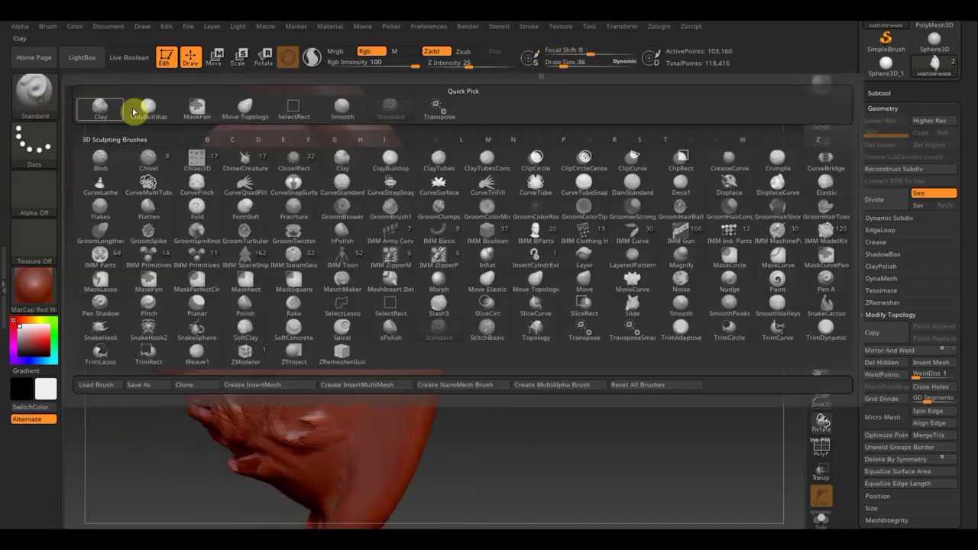
key("m")
key("t")
left_click_drag(563, 66, 569, 65)
right_click_drag(478, 236, 667, 301, "shift")
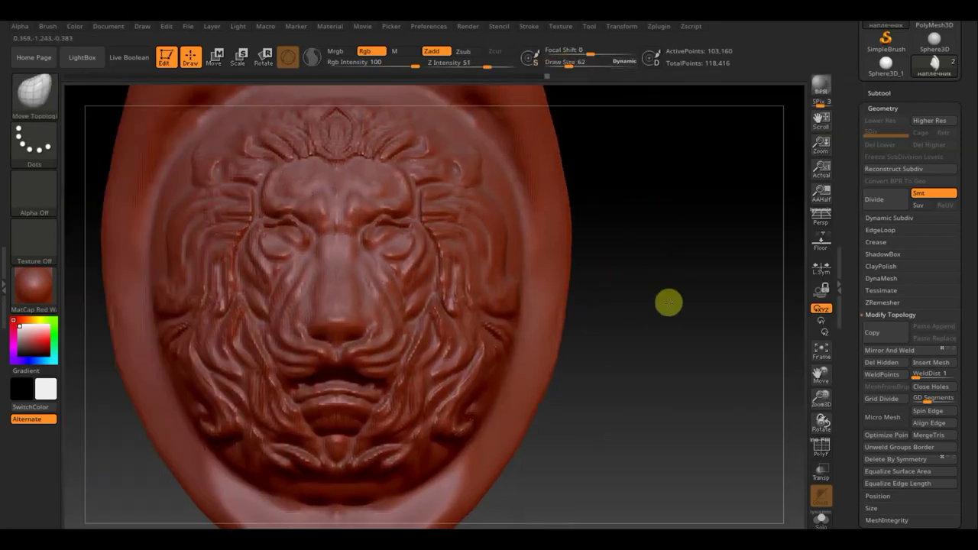
right_click_drag(297, 345, 670, 310)
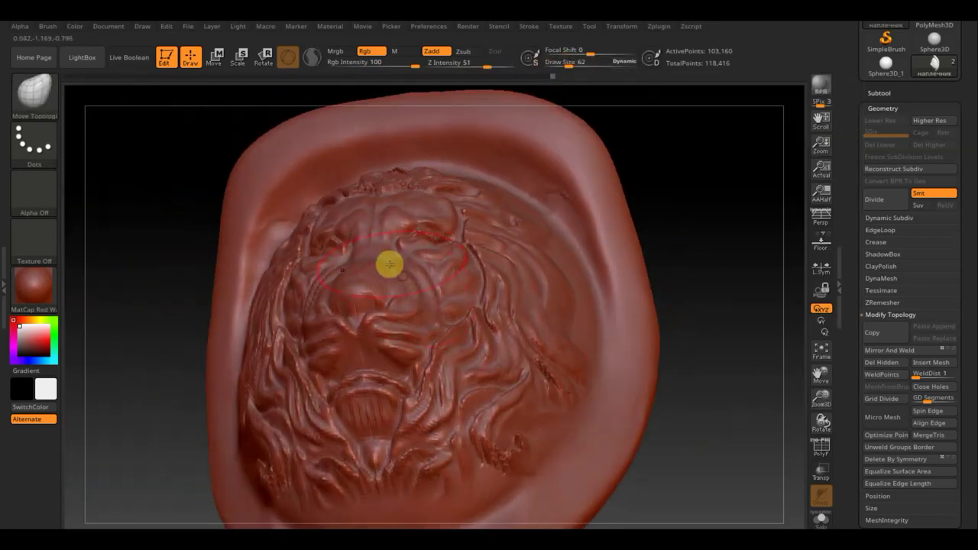
right_click_drag(735, 266, 400, 366)
left_click_drag(563, 62, 558, 63)
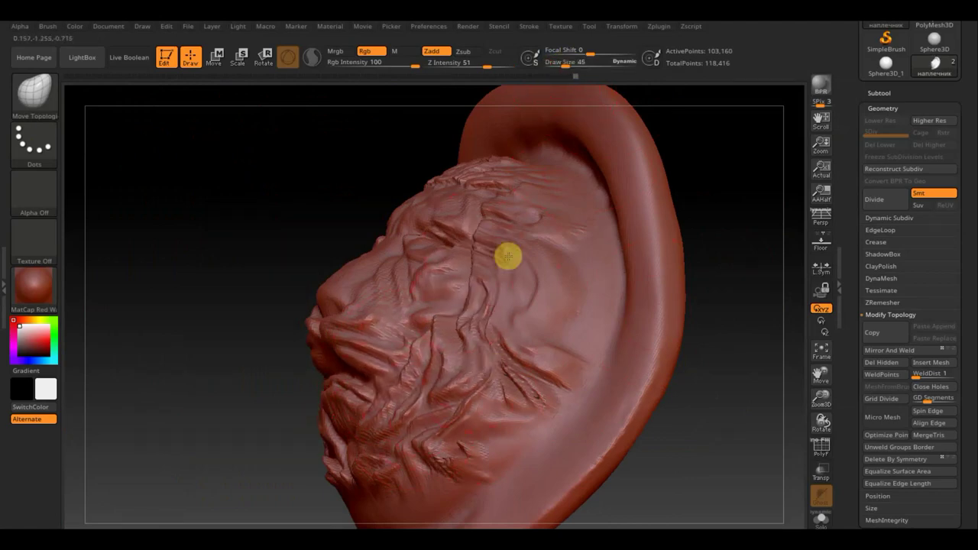
Reshape the lion's forehead, crown, lower jaw and cheek, raising draw size to 81.
mouse_move(495, 214)
left_mouse_down()
mouse_move(511, 160)
mouse_move(546, 133)
mouse_move(469, 142)
mouse_move(572, 170)
left_mouse_up()
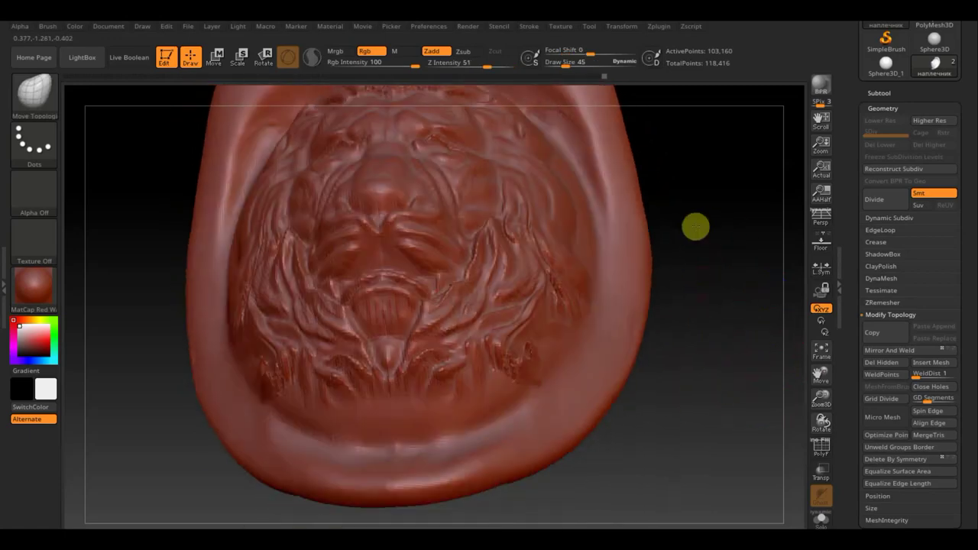
right_click_drag(571, 169, 648, 81)
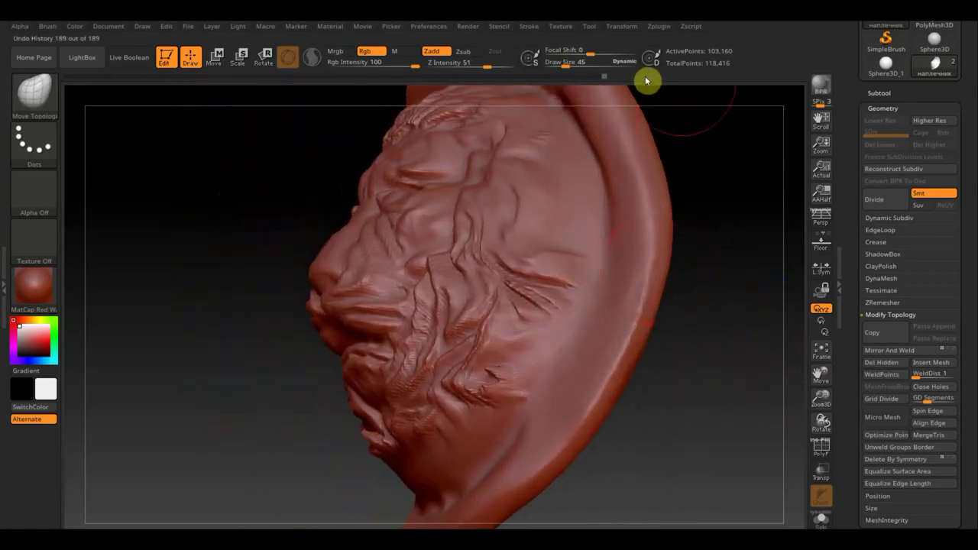
left_click_drag(566, 63, 566, 62)
mouse_move(408, 446)
left_mouse_down()
mouse_move(448, 369)
mouse_move(437, 353)
left_mouse_up()
mouse_move(464, 275)
right_mouse_down()
mouse_move(742, 349)
mouse_move(461, 284)
mouse_move(575, 63)
right_mouse_up()
left_click_drag(575, 62, 566, 63)
At draw size 30, nudge the forehead up and reshape the brows and eye area symmetrically.
right_click_drag(528, 308, 428, 211)
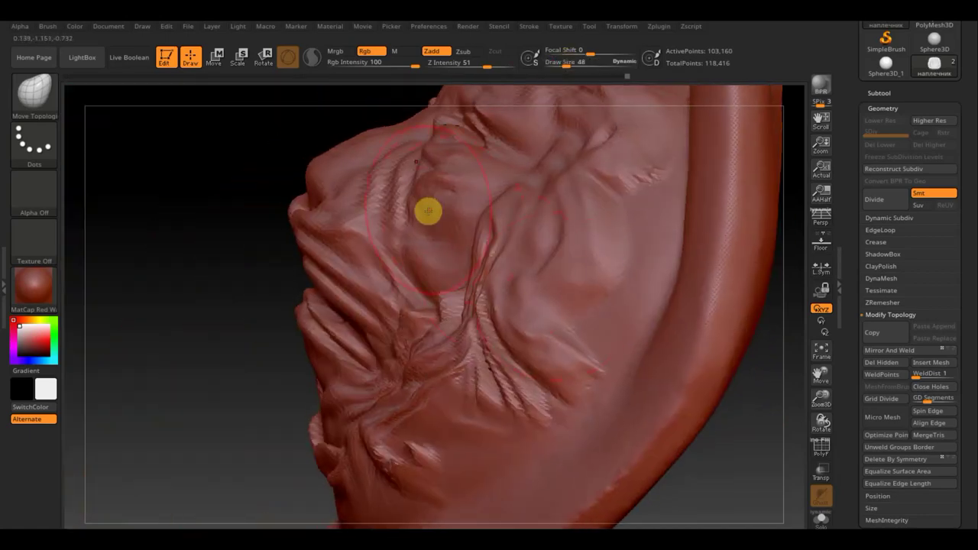
left_click_drag(566, 63, 561, 62)
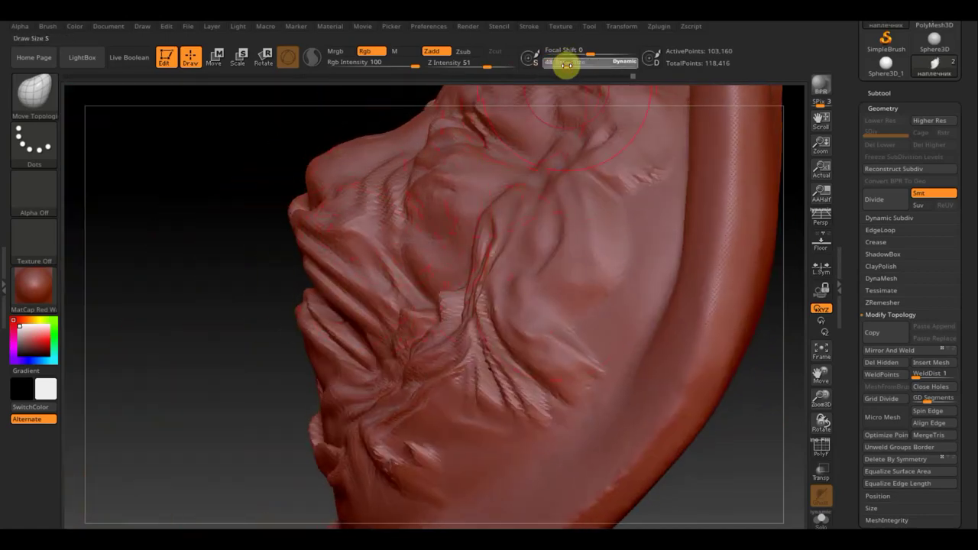
mouse_move(323, 148)
left_mouse_down()
mouse_move(430, 146)
mouse_move(443, 135)
left_mouse_up()
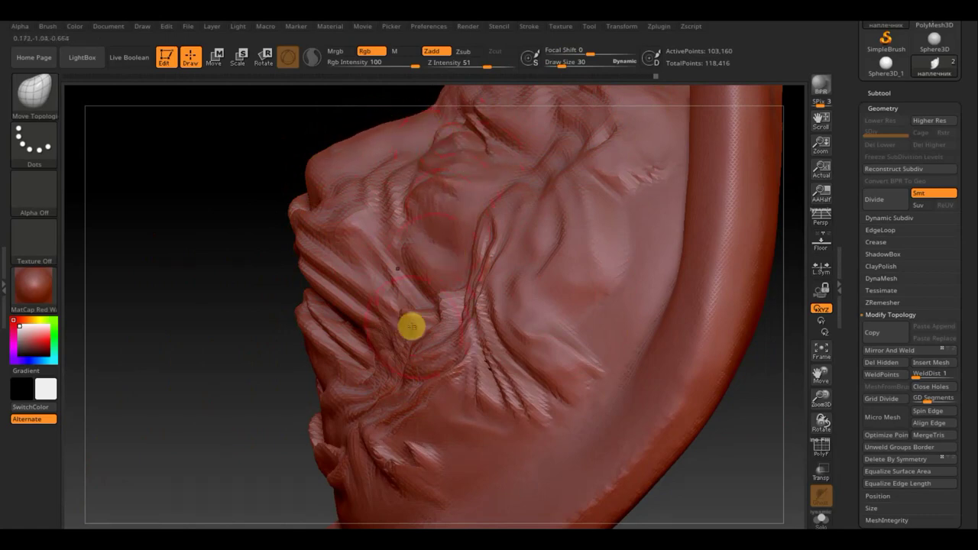
mouse_move(131, 259)
right_mouse_down()
mouse_move(194, 228)
mouse_move(666, 387)
right_mouse_up()
key("f")
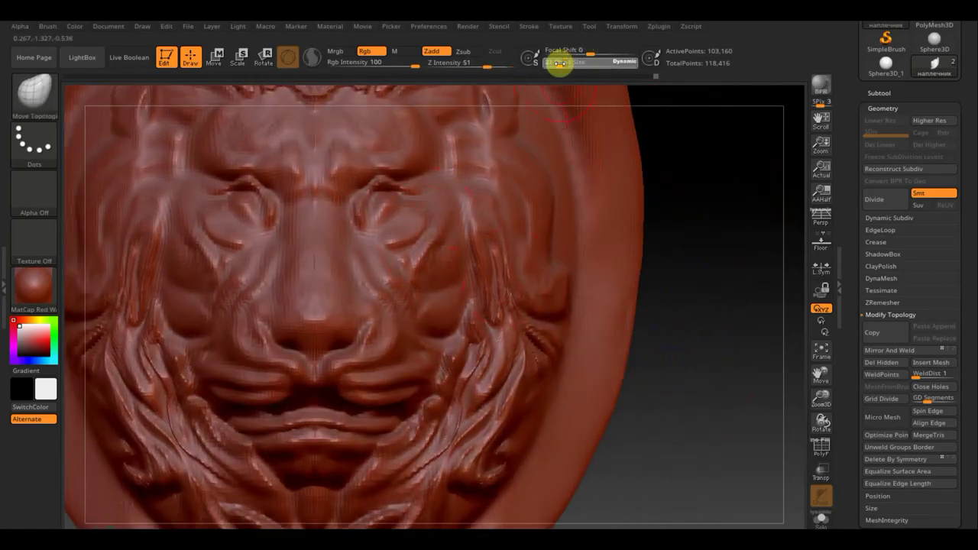
left_click_drag(561, 61, 556, 63)
mouse_move(362, 217)
left_mouse_down()
mouse_move(395, 206)
mouse_move(385, 207)
mouse_move(393, 194)
mouse_move(368, 214)
left_mouse_up()
Select the ClayBuildup brush at Z Intensity 3 and draw size 15, framing the lion from the front.
key("b")
key("c")
key("b")
left_click_drag(563, 62, 552, 62)
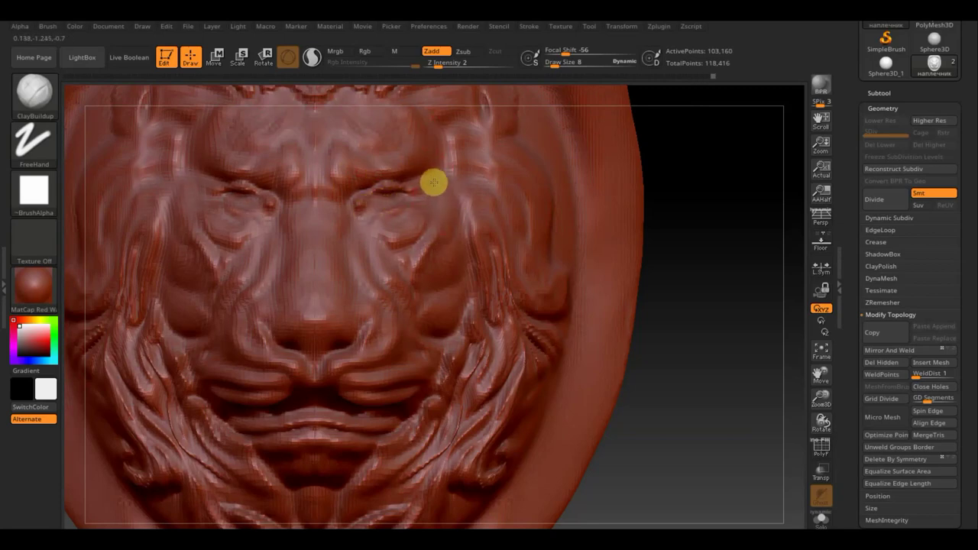
left_click_drag(640, 316, 288, 224, "alt")
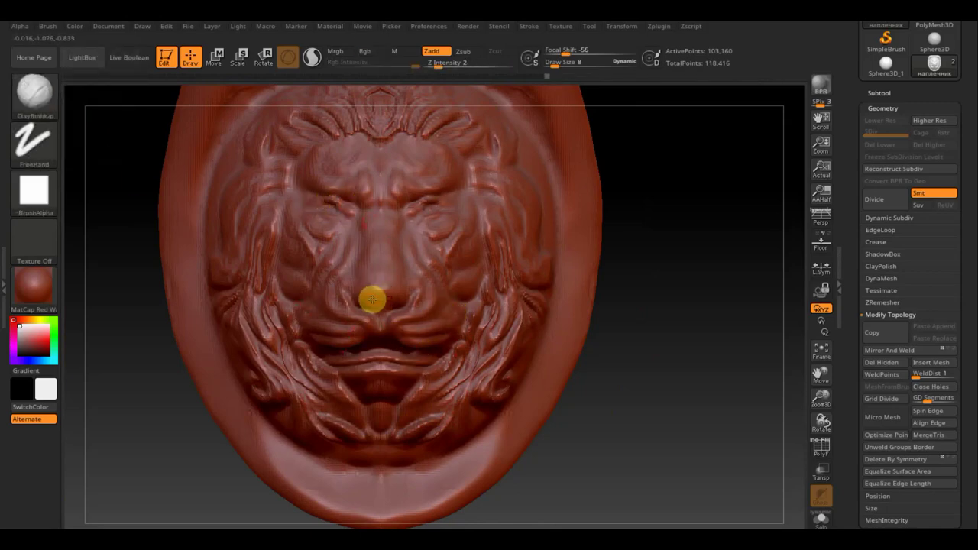
right_click_drag(372, 299, 374, 313)
left_click(441, 66)
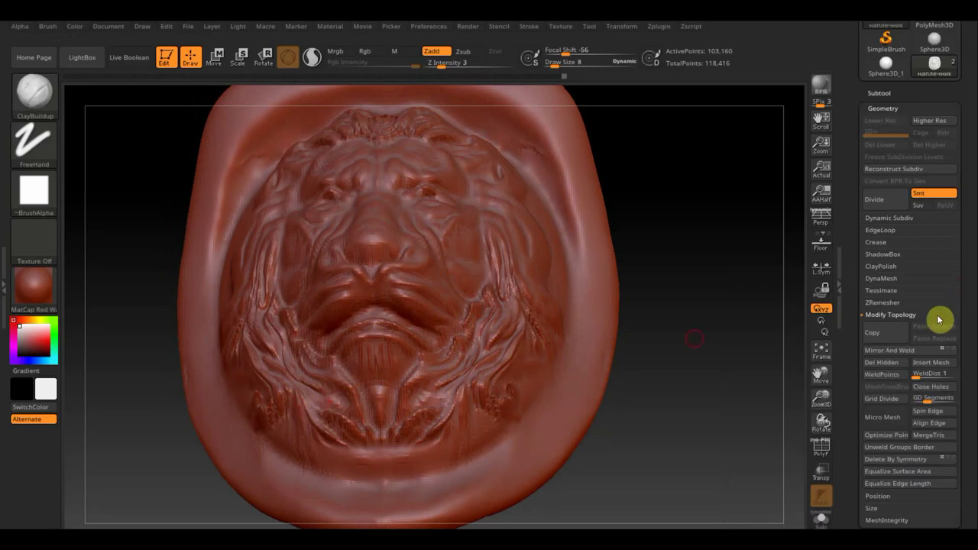
key("bracketright")
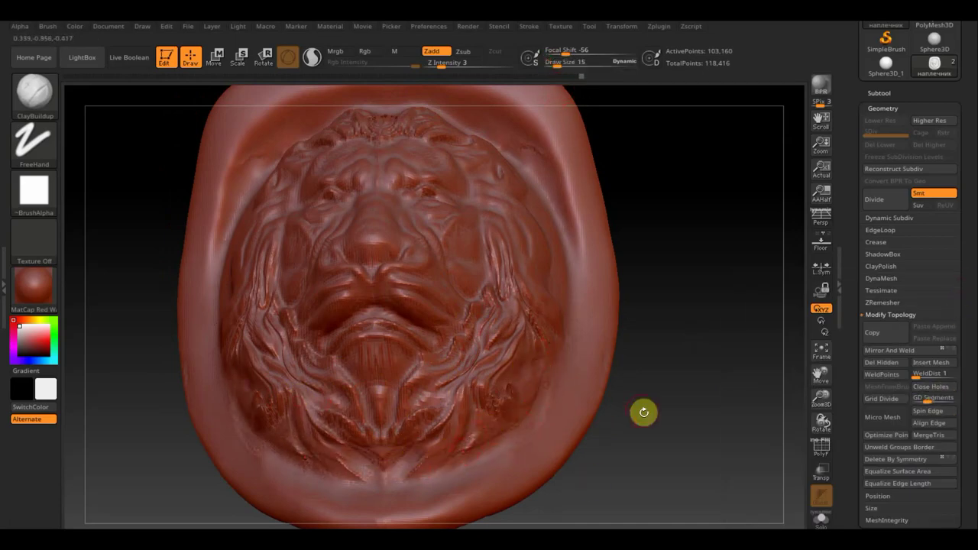
mouse_move(643, 413)
left_mouse_down()
mouse_move(631, 433)
mouse_move(631, 400)
mouse_move(510, 191)
mouse_move(458, 283)
left_mouse_up()
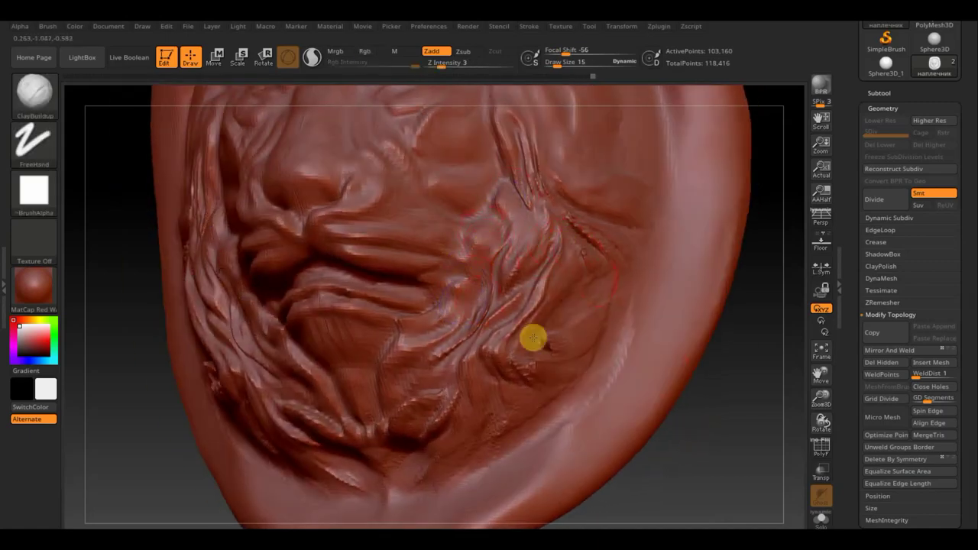
key("f")
mouse_move(769, 339)
left_mouse_down("shift")
mouse_move(740, 373)
mouse_move(690, 279)
mouse_move(360, 251)
left_mouse_up("shift")
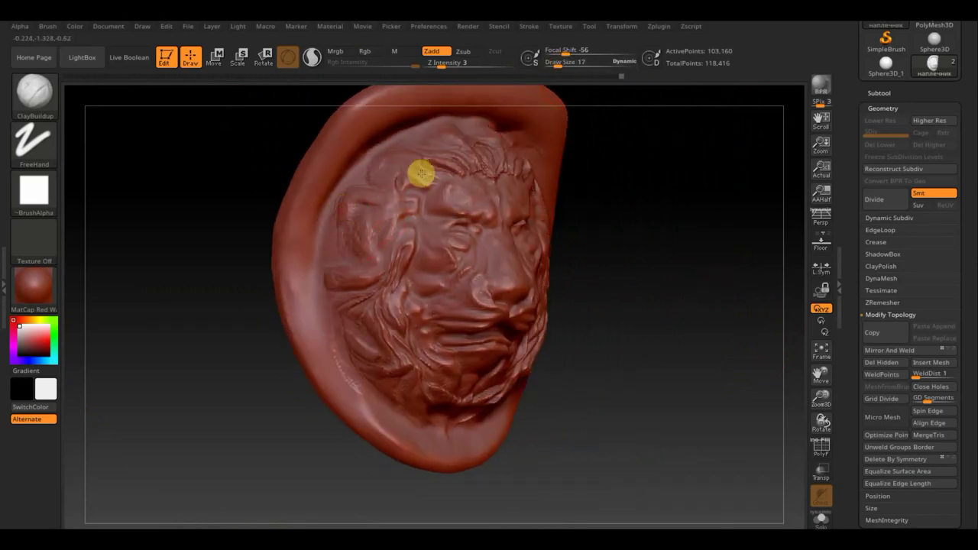
Build up the left cheek, smooth around the right eye, and touch up the forehead at size 5.
left_click_drag(328, 291, 326, 251)
left_click_drag(555, 329, 573, 244)
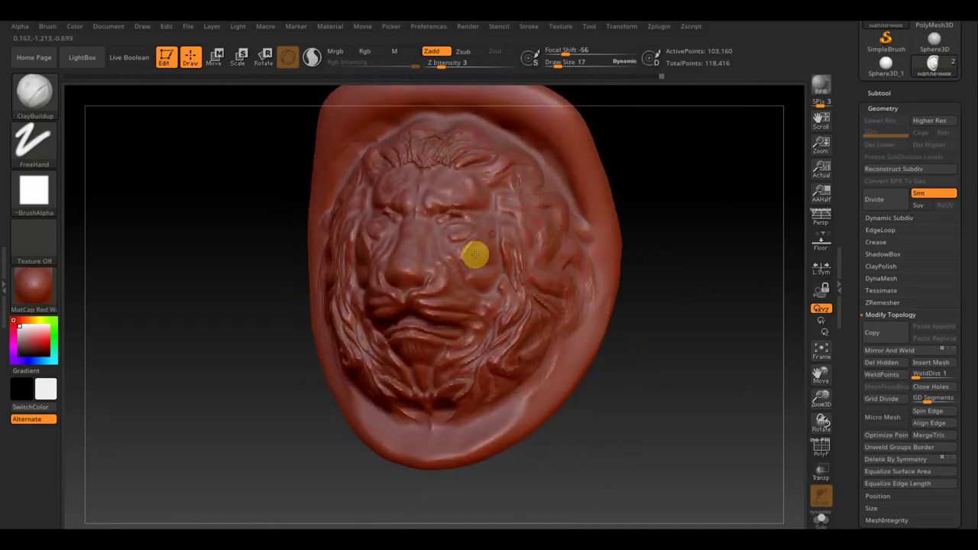
left_click_drag(475, 255, 467, 249, "shift")
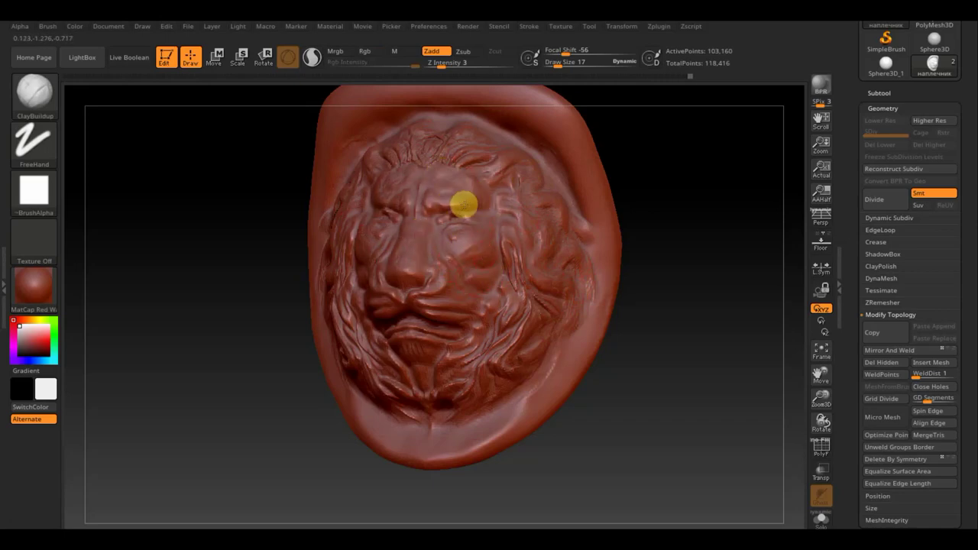
mouse_move(463, 204)
left_mouse_down("shift")
mouse_move(613, 247)
mouse_move(627, 351)
left_mouse_up("shift")
left_click(555, 63)
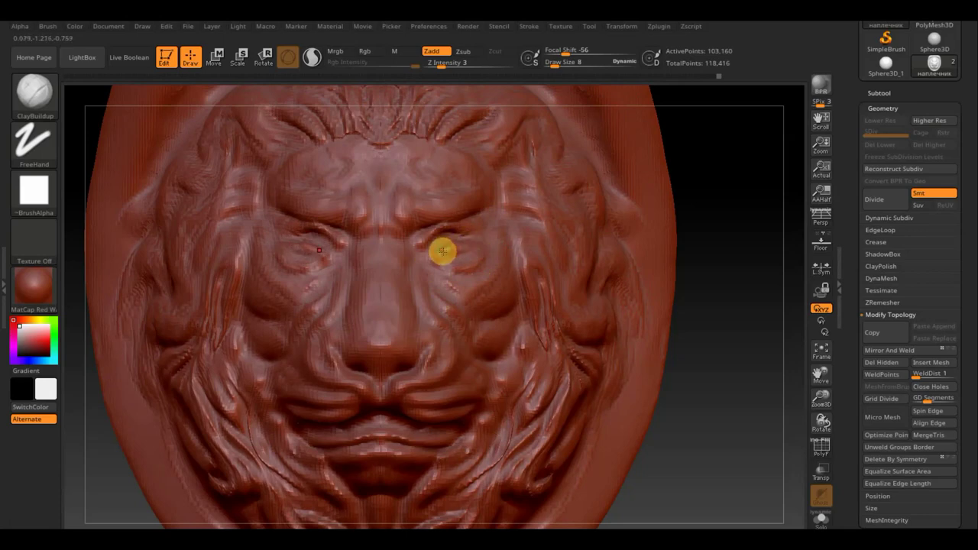
left_click_drag(705, 406, 701, 337, "alt")
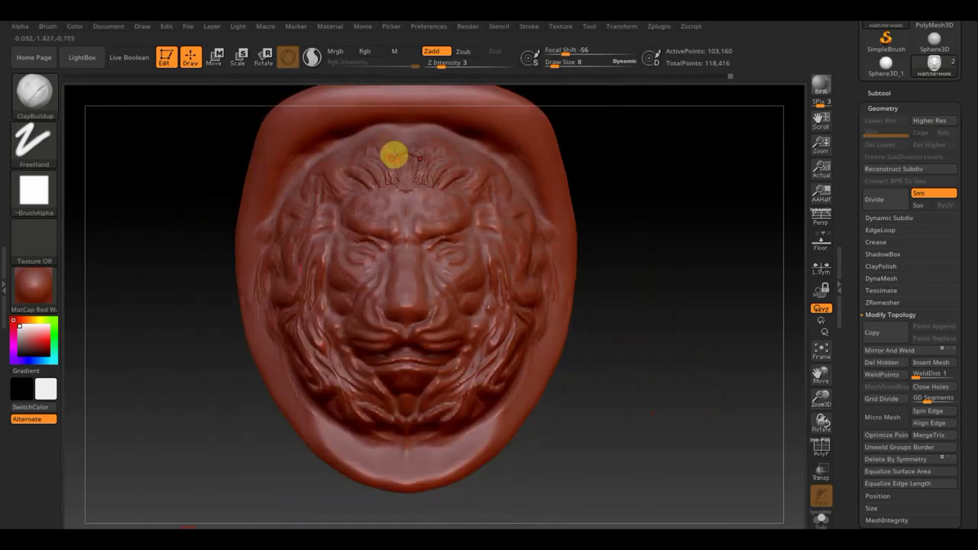
mouse_move(393, 153)
left_mouse_down()
mouse_move(377, 164)
mouse_move(402, 161)
left_mouse_up()
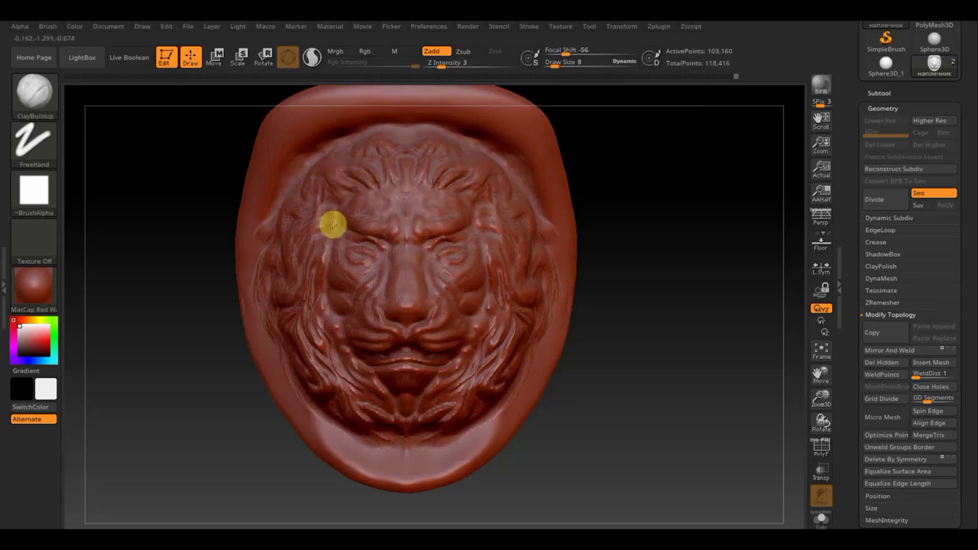
left_click_drag(575, 340, 605, 332, "shift")
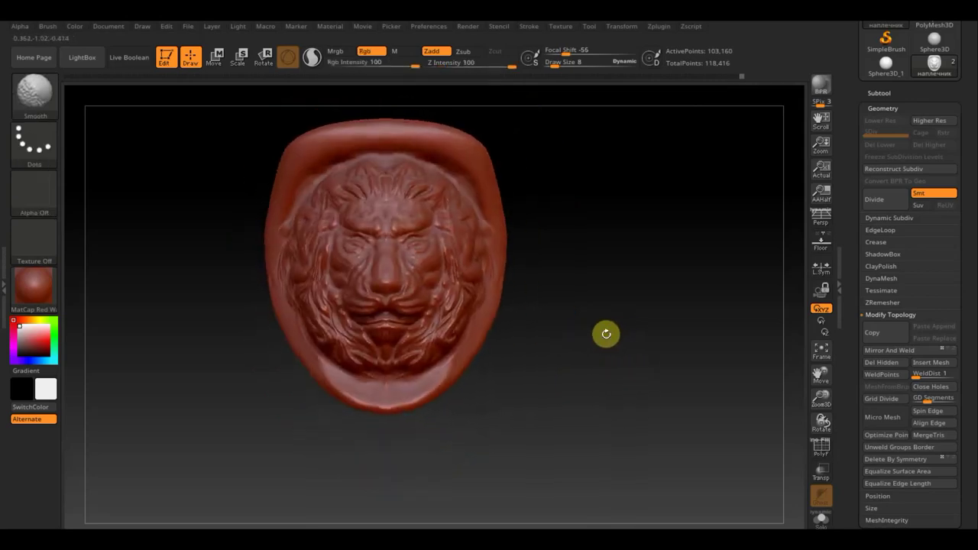
left_click(566, 64)
scroll(551, 278, "up", 3)
left_click(557, 64)
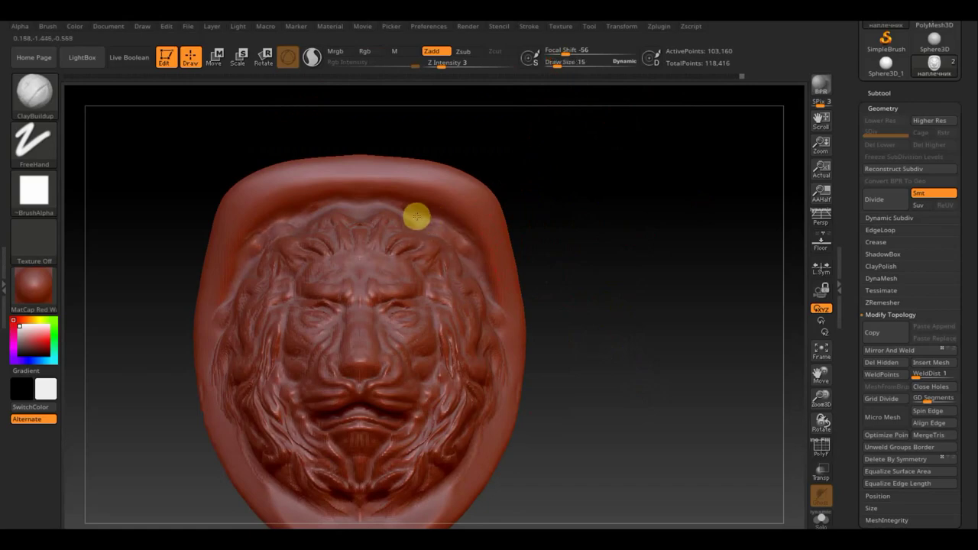
left_click_drag(472, 266, 481, 279)
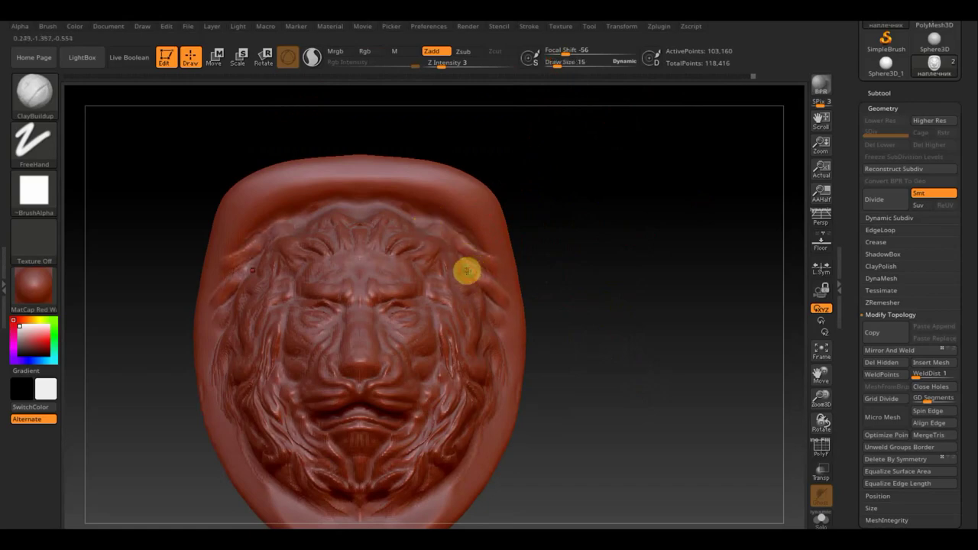
left_click_drag(223, 223, 247, 225)
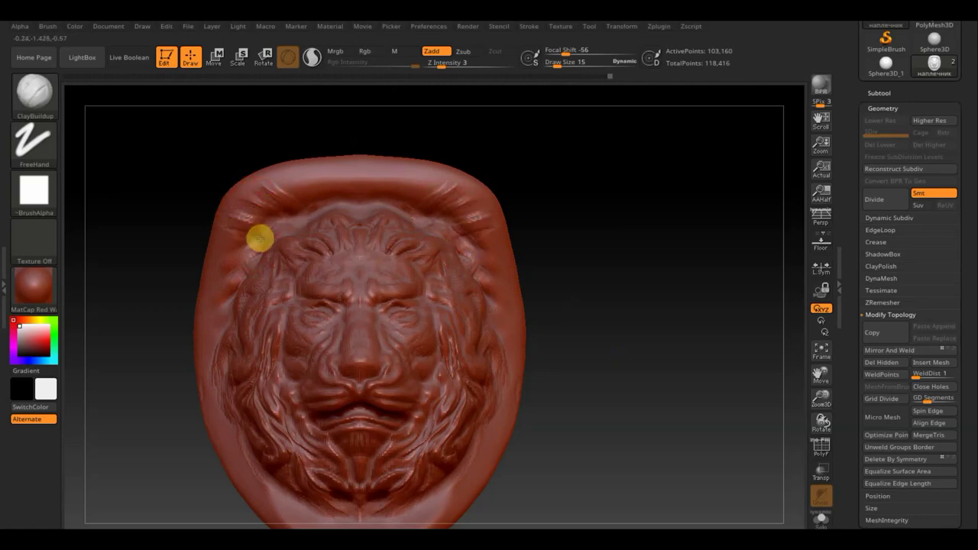
key("shift")
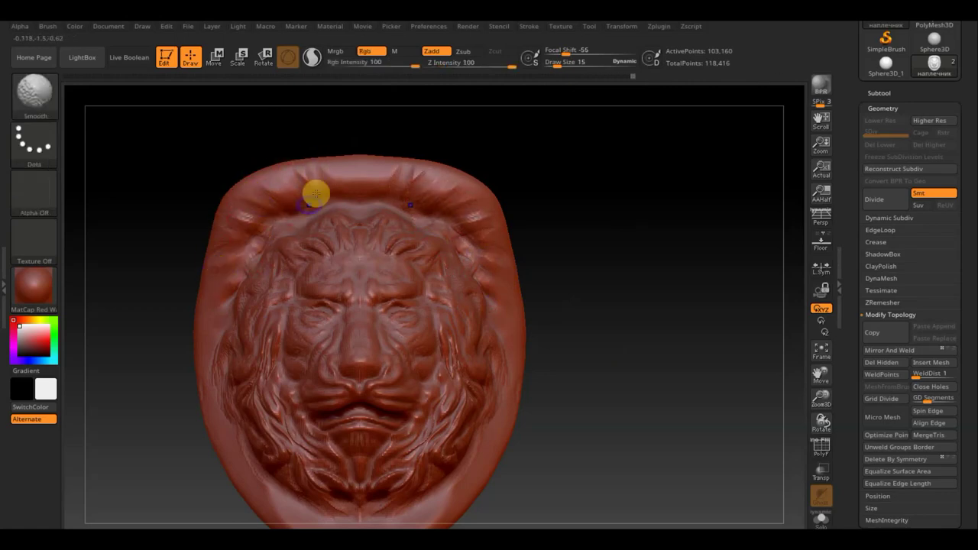
key("shift")
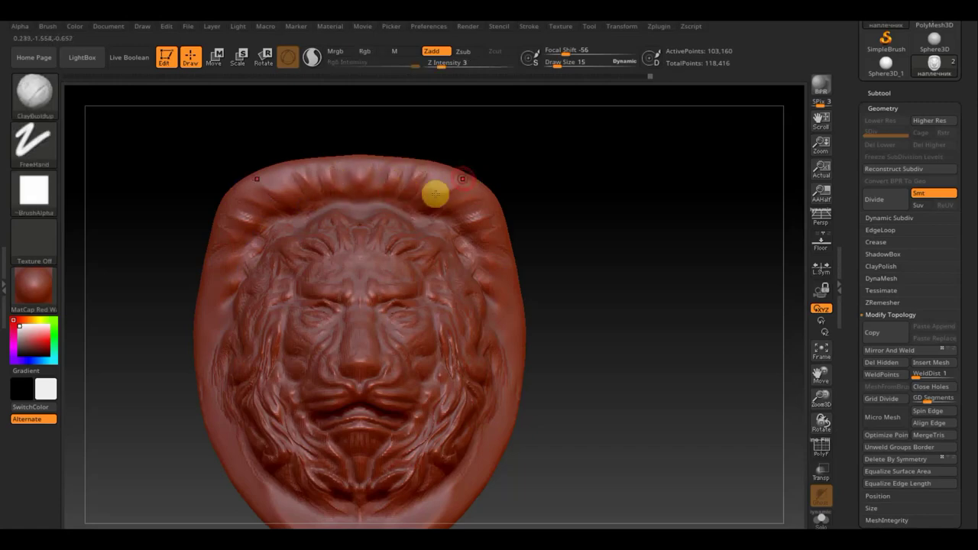
left_click_drag(579, 452, 458, 349, "alt")
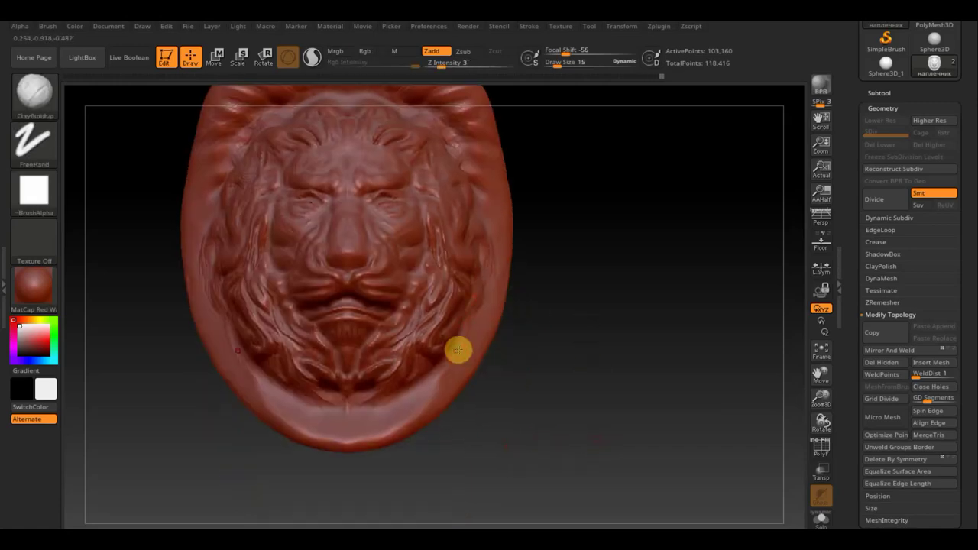
mouse_move(388, 405)
left_mouse_down()
mouse_move(284, 395)
mouse_move(365, 425)
mouse_move(308, 399)
mouse_move(440, 367)
mouse_move(445, 389)
left_mouse_up()
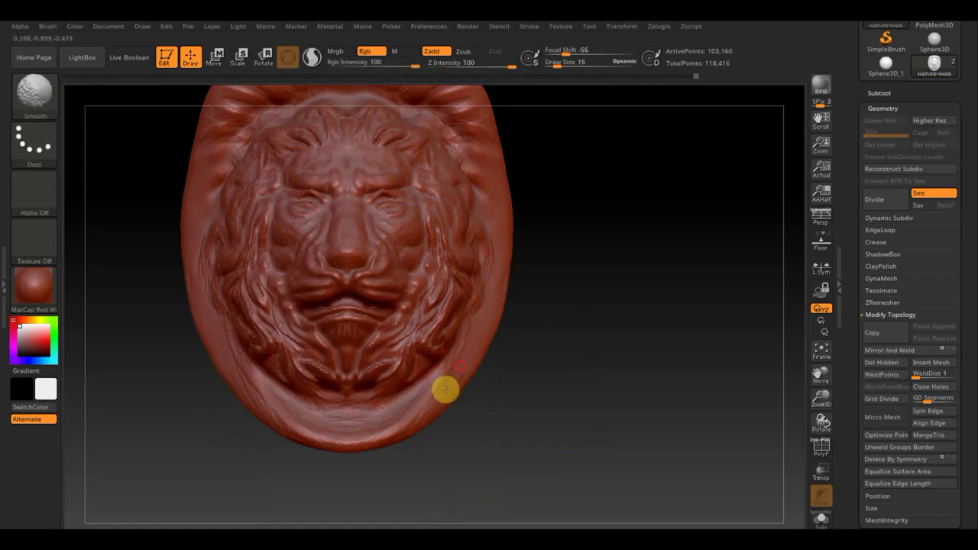
mouse_move(606, 375)
left_mouse_down()
mouse_move(585, 356)
mouse_move(583, 391)
mouse_move(603, 345)
mouse_move(593, 371)
mouse_move(613, 395)
left_mouse_up()
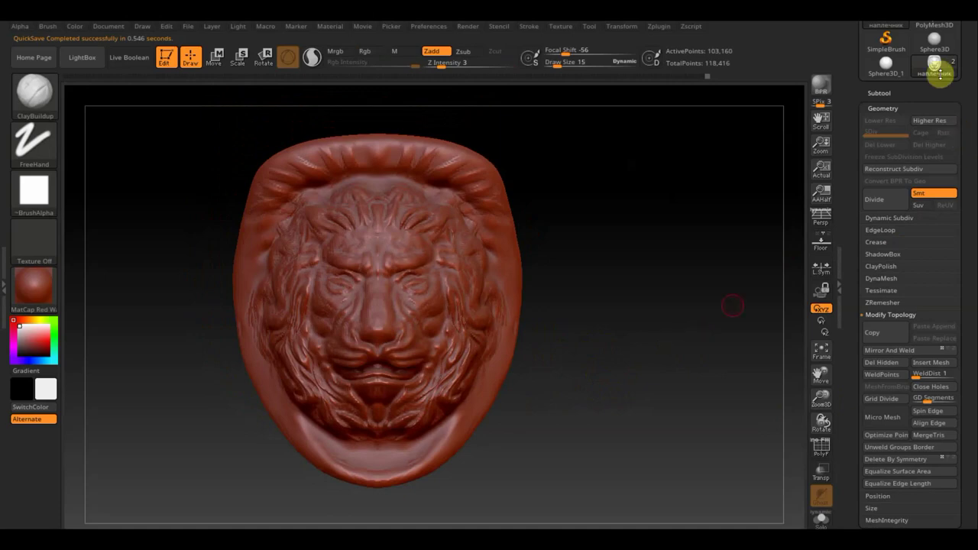
Show and select the PM3D_Sphere3D_2 body subtool and hide the lion shoulder piece.
left_click(878, 93)
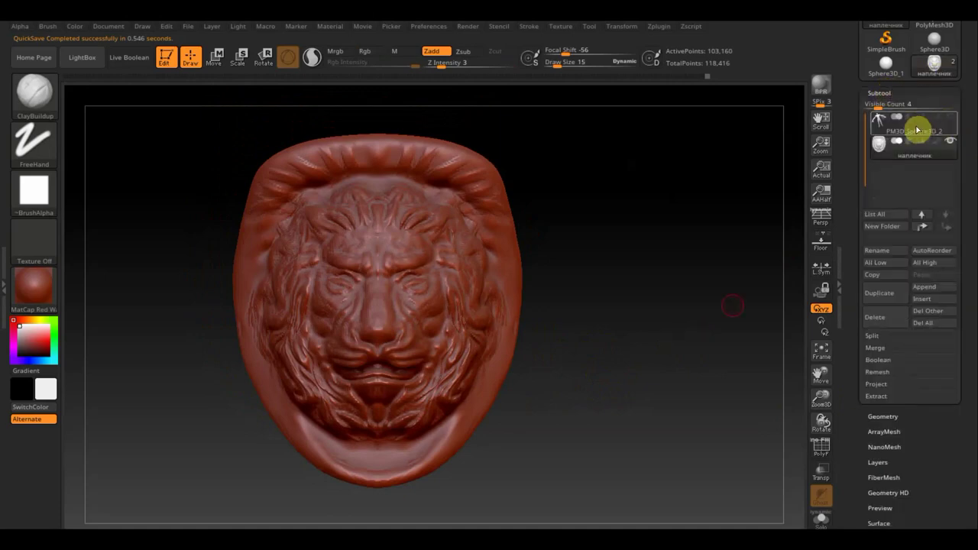
left_click(950, 117)
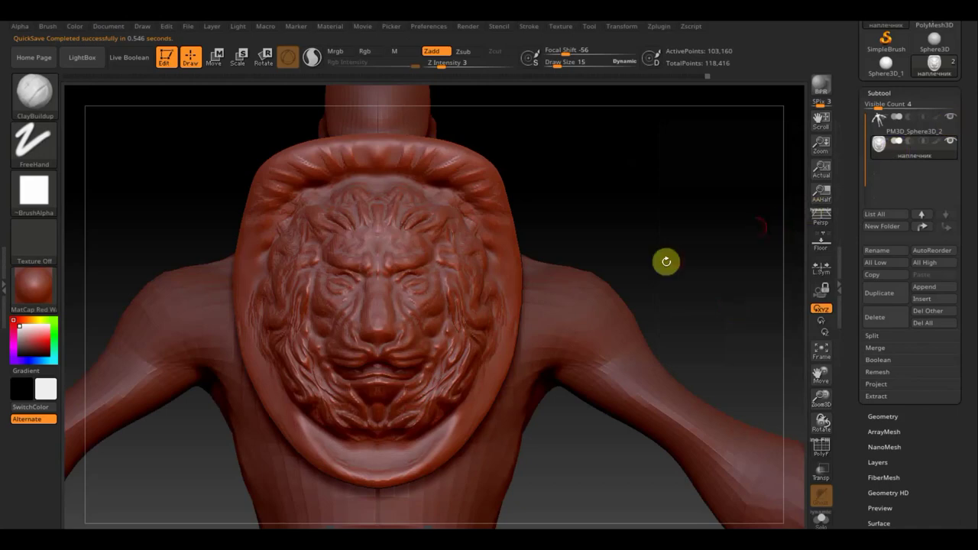
mouse_move(690, 262)
left_mouse_down("alt")
mouse_move(668, 206)
mouse_move(619, 264)
mouse_move(650, 215)
left_mouse_up("alt")
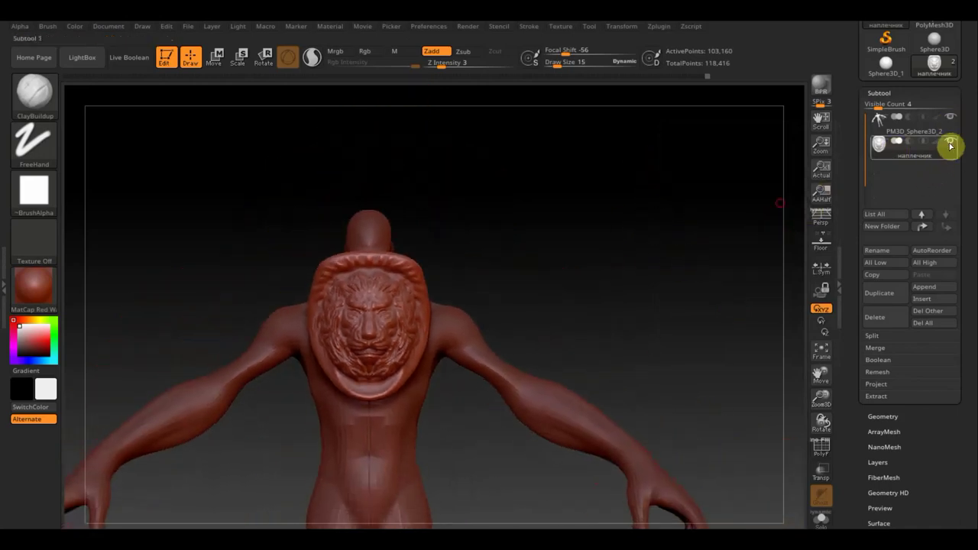
left_click(886, 132)
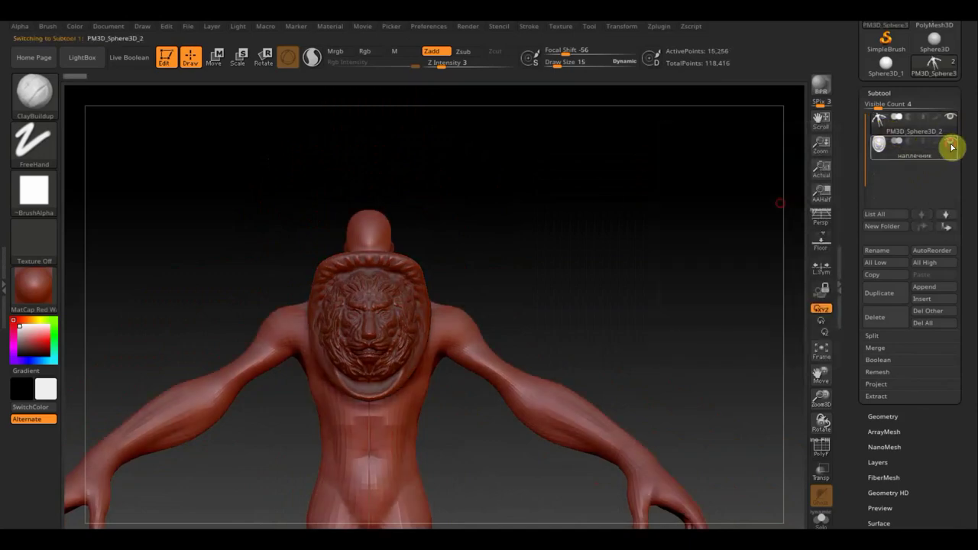
left_click(951, 145)
mouse_move(662, 277)
left_mouse_down()
mouse_move(666, 244)
mouse_move(629, 279)
mouse_move(674, 209)
left_mouse_up()
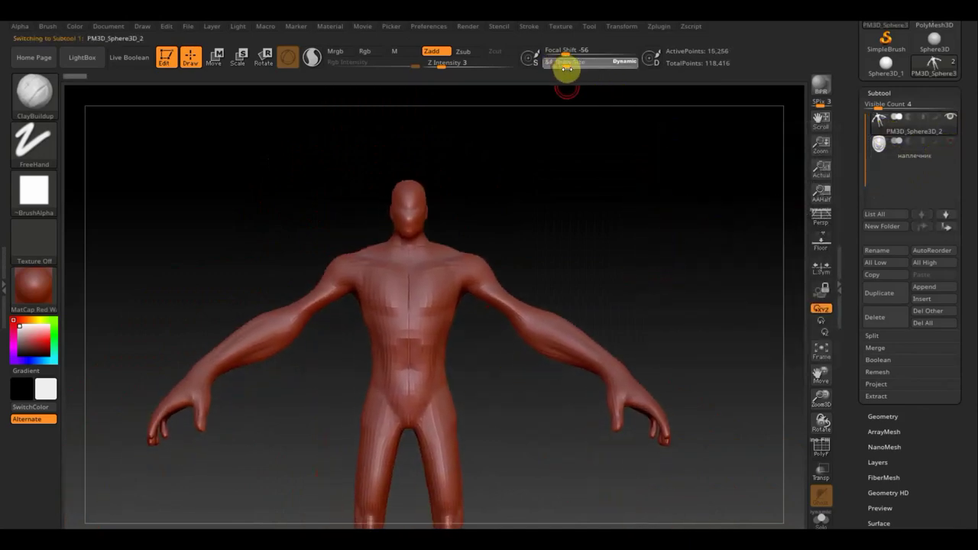
Set draw size 77 and subdivide the body once, raising points from 15,256 to 244,304.
left_click_drag(571, 76, 567, 76)
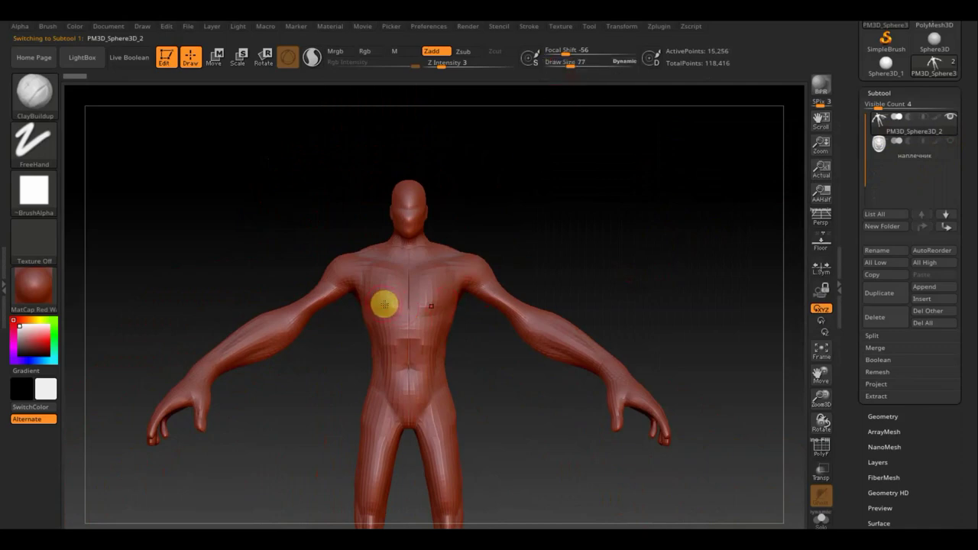
mouse_move(550, 252)
left_mouse_down()
mouse_move(633, 201)
mouse_move(594, 242)
mouse_move(570, 247)
mouse_move(624, 216)
mouse_move(603, 239)
mouse_move(572, 240)
left_mouse_up()
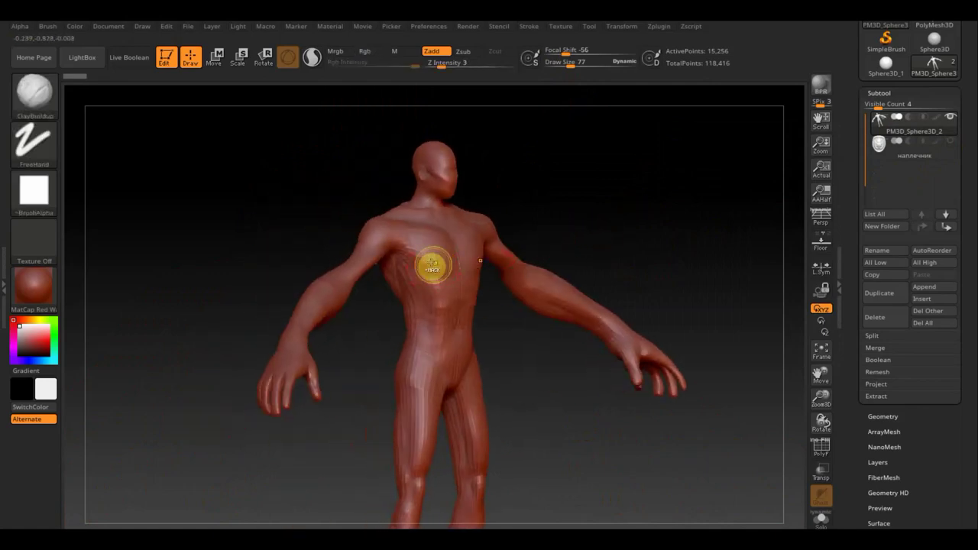
mouse_move(431, 266)
left_mouse_down("ctrl")
mouse_move(421, 247)
mouse_move(415, 277)
left_mouse_up("ctrl")
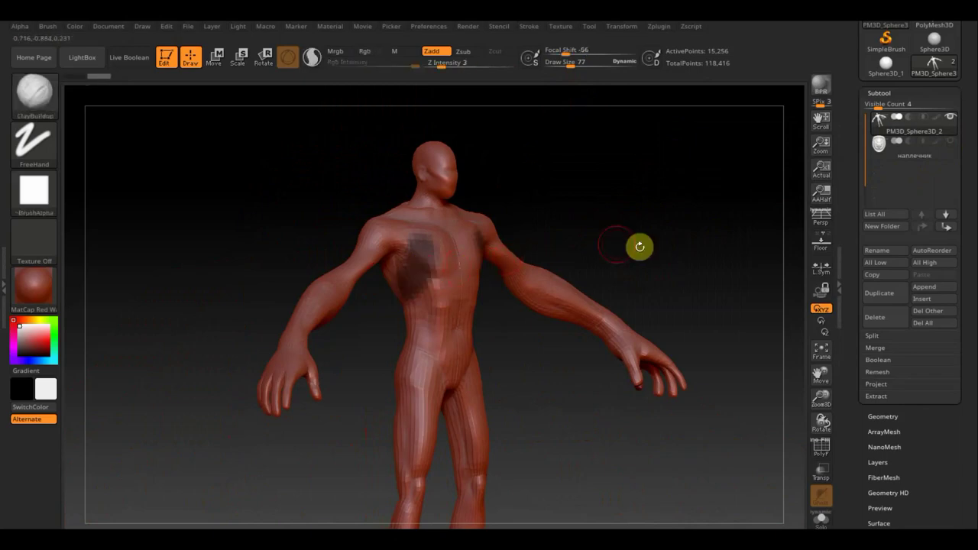
mouse_move(639, 247)
left_mouse_down()
mouse_move(647, 255)
mouse_move(651, 227)
mouse_move(664, 237)
left_mouse_up()
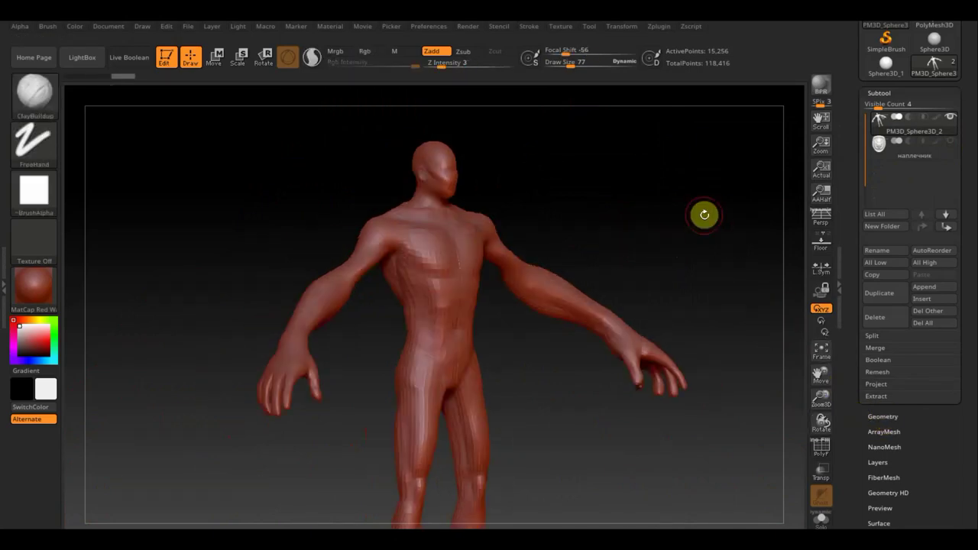
key("ctrl")
key("ctrl+d")
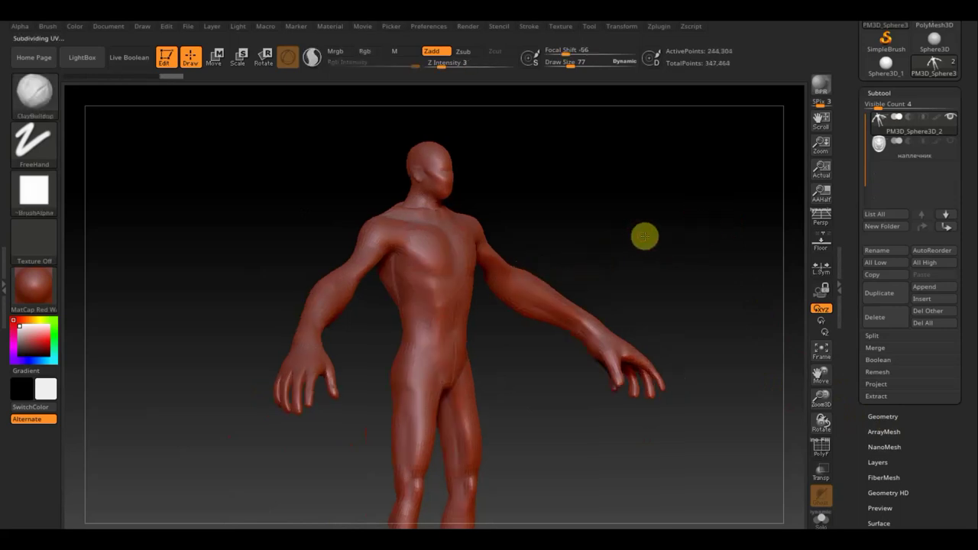
mouse_move(628, 242)
left_mouse_down()
mouse_move(647, 235)
mouse_move(603, 242)
left_mouse_up()
key("ctrl")
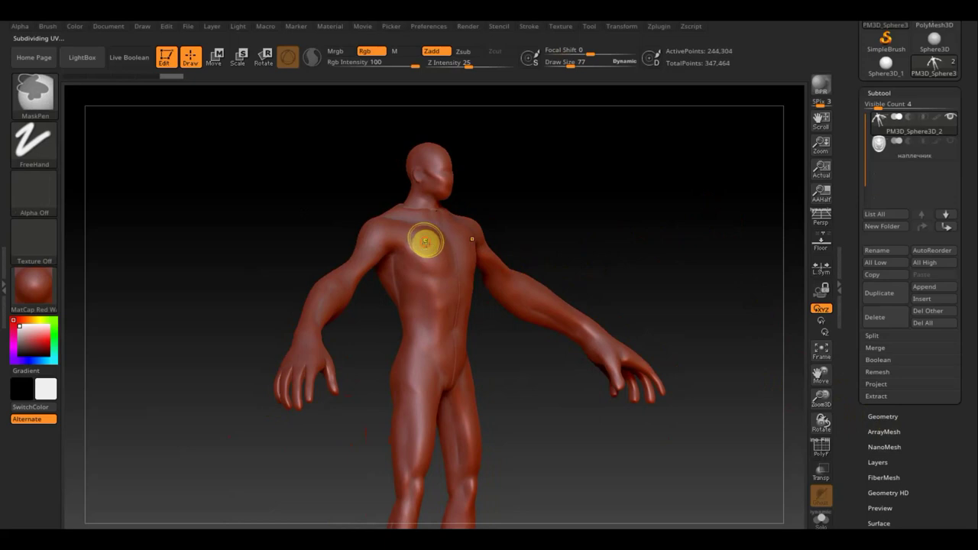
Mask the front of the chest and the upper abdomen.
left_click_drag(426, 242, 424, 257, "ctrl")
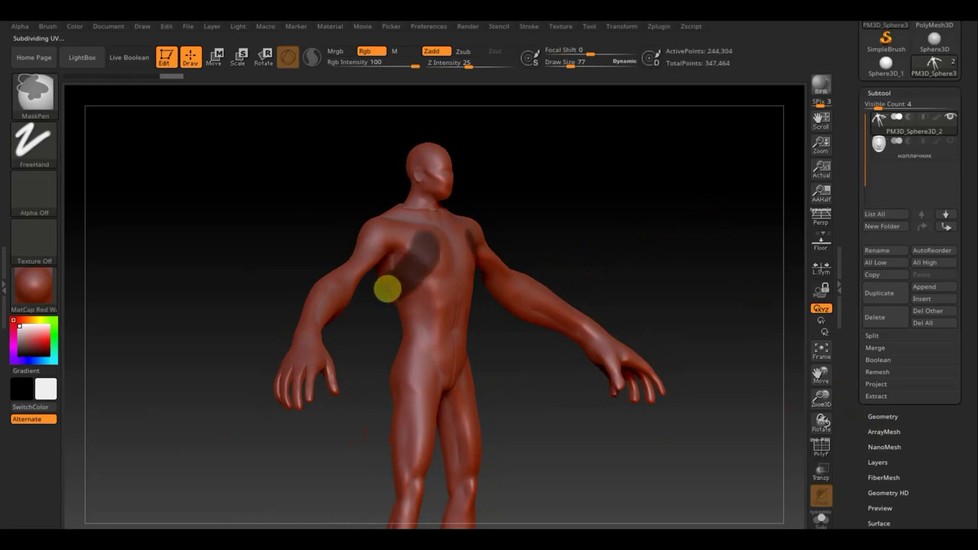
left_click_drag(388, 289, 435, 271, "ctrl")
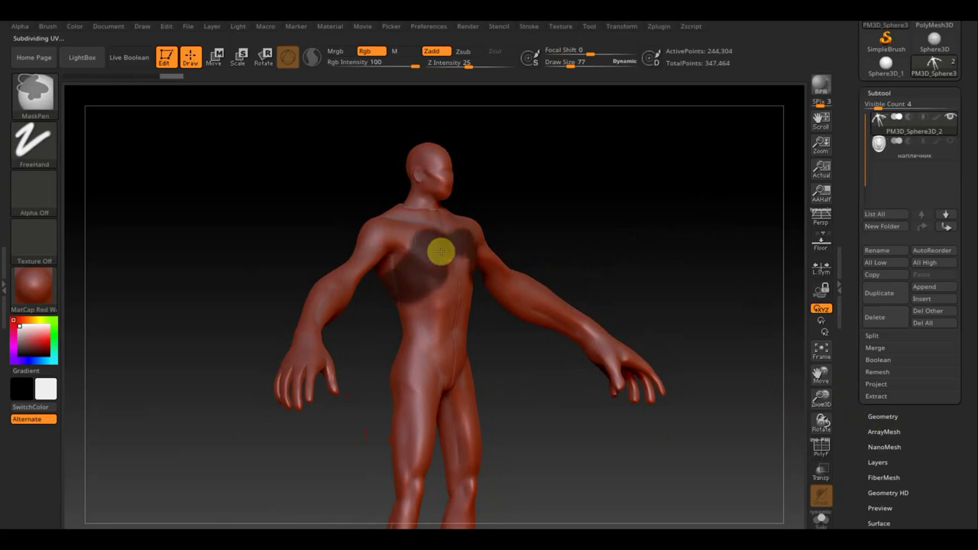
mouse_move(457, 288)
left_mouse_down("ctrl")
mouse_move(405, 316)
mouse_move(456, 327)
mouse_move(407, 335)
mouse_move(438, 354)
left_mouse_up("ctrl")
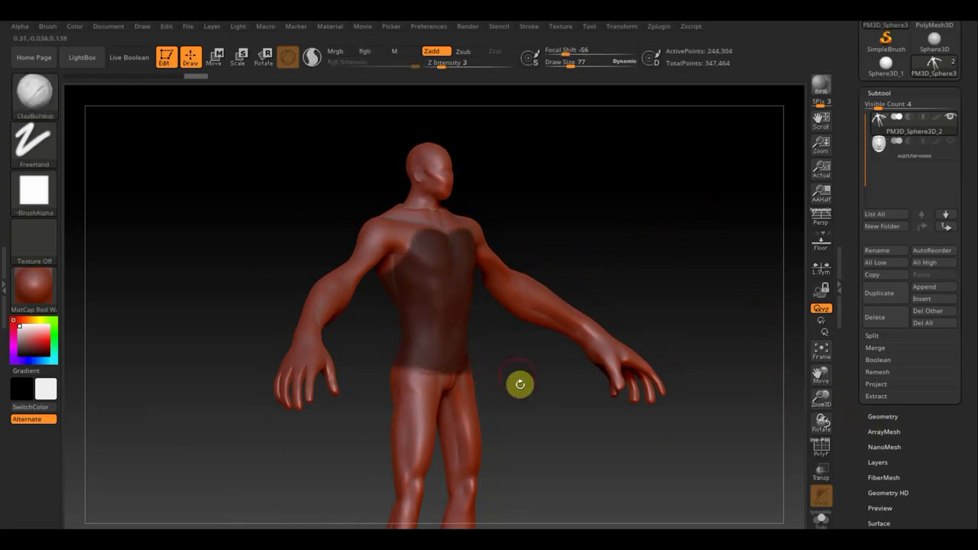
left_click_drag(519, 384, 498, 392)
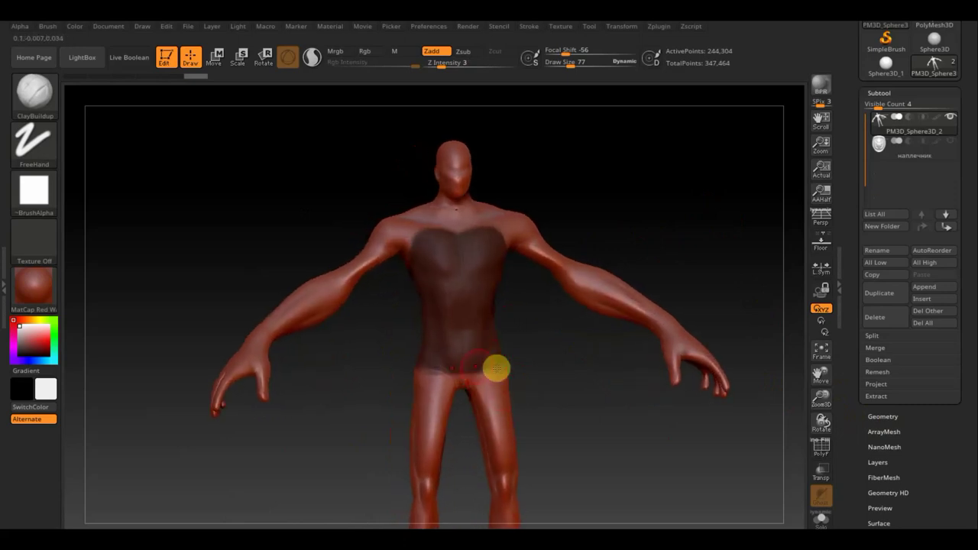
left_click_drag(662, 231, 585, 253)
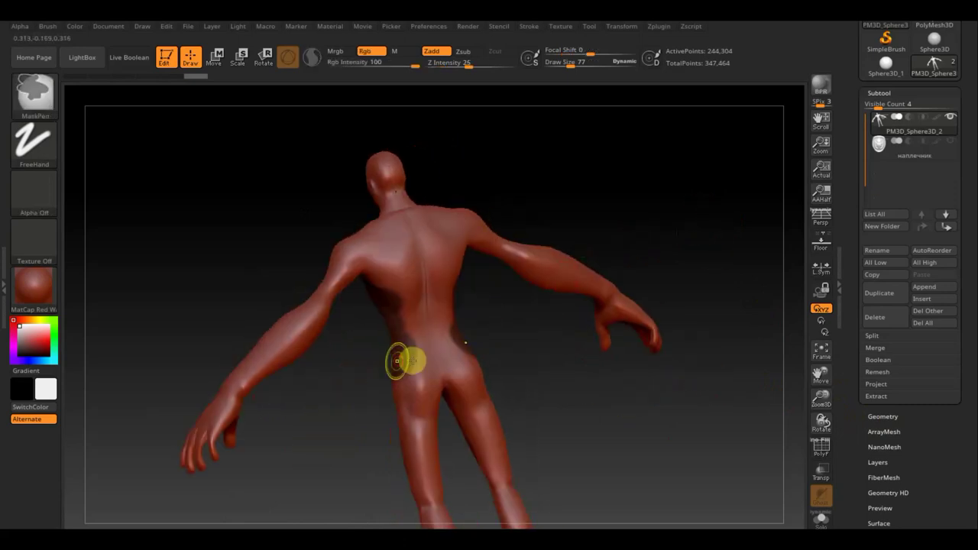
Mask the waist and back down to the hips, rotating to check the vest-shaped outline.
mouse_move(397, 361)
left_mouse_down("ctrl")
mouse_move(465, 343)
mouse_move(404, 334)
mouse_move(417, 314)
mouse_move(397, 256)
mouse_move(359, 226)
mouse_move(380, 242)
mouse_move(390, 284)
mouse_move(398, 231)
left_mouse_up("ctrl")
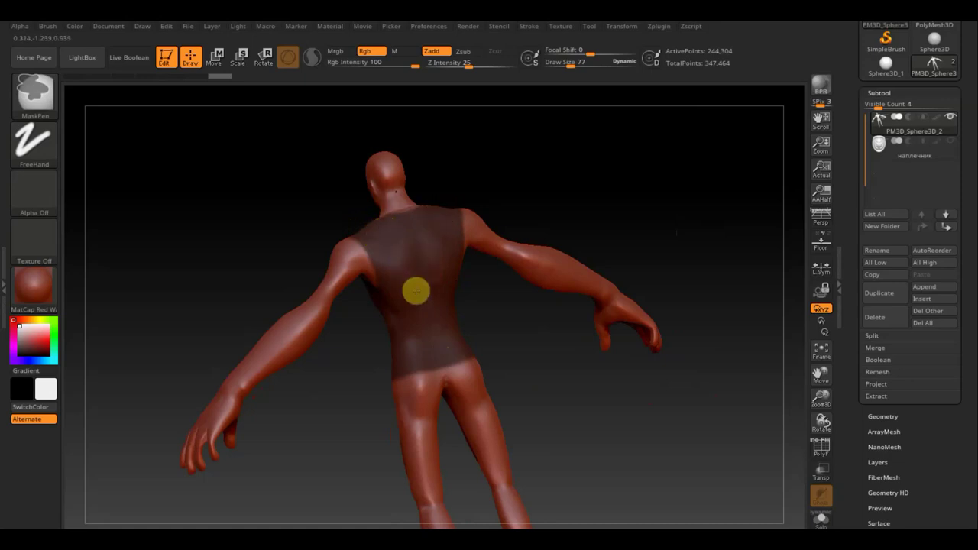
mouse_move(489, 328)
left_mouse_down()
mouse_move(447, 322)
mouse_move(442, 278)
mouse_move(298, 247)
mouse_move(308, 265)
left_mouse_up()
key("ctrl")
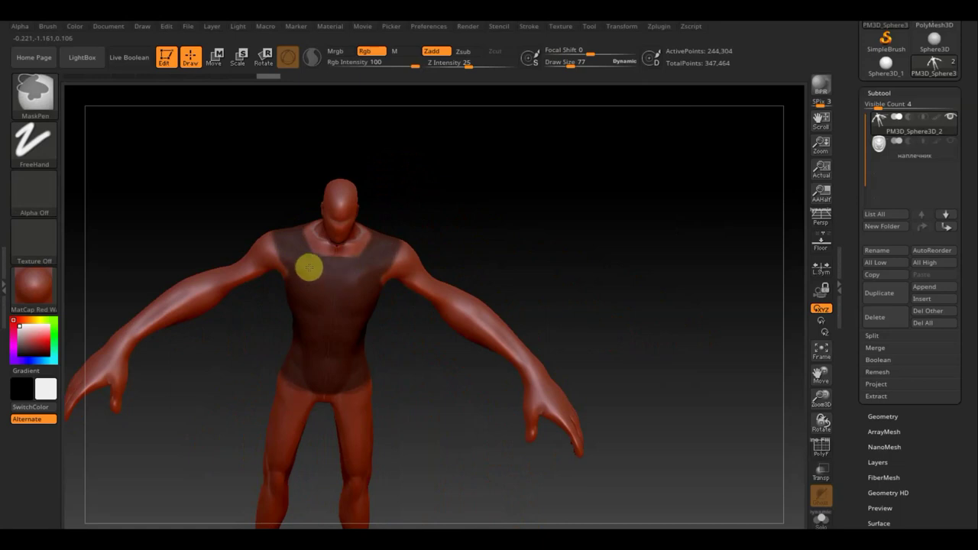
mouse_move(515, 240)
left_mouse_down()
mouse_move(517, 183)
mouse_move(512, 213)
mouse_move(599, 218)
left_mouse_up()
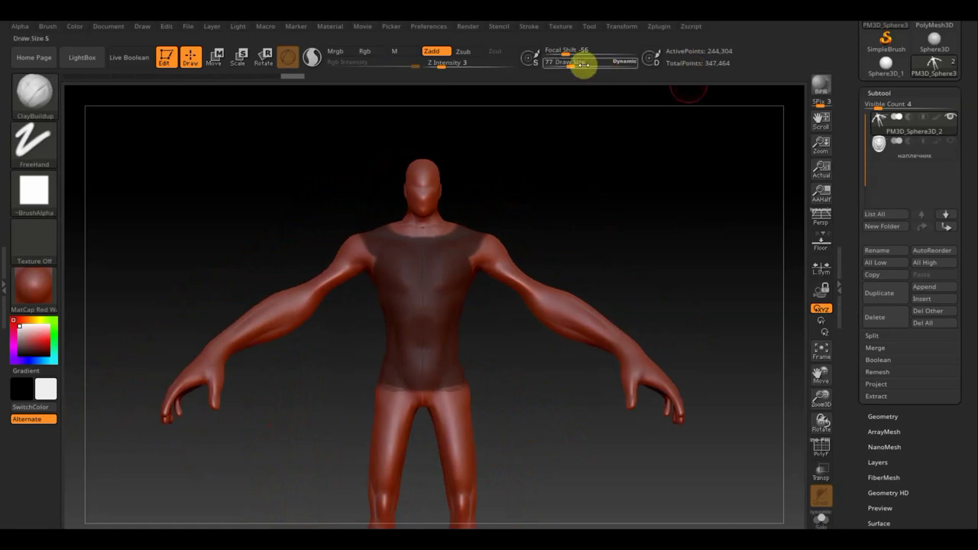
key("ctrl")
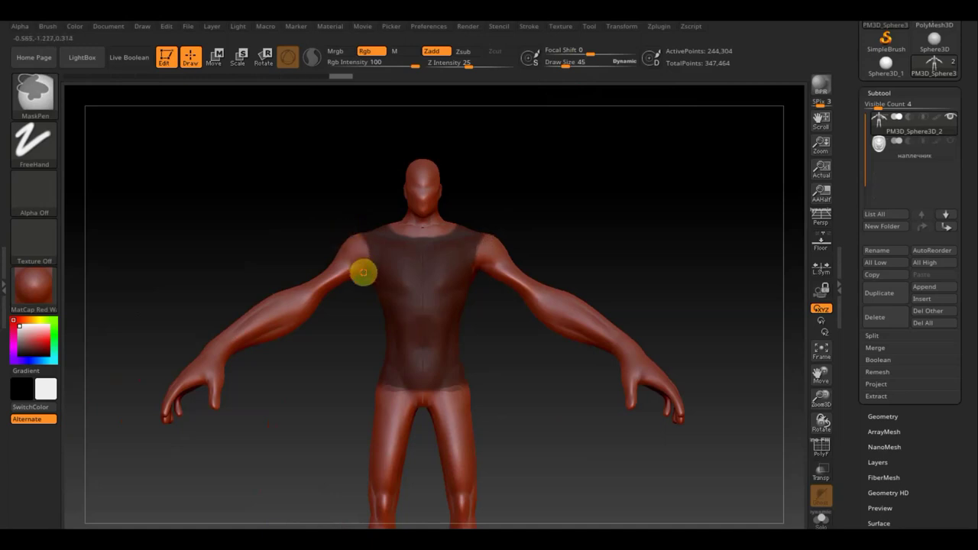
left_click_drag(563, 223, 535, 176)
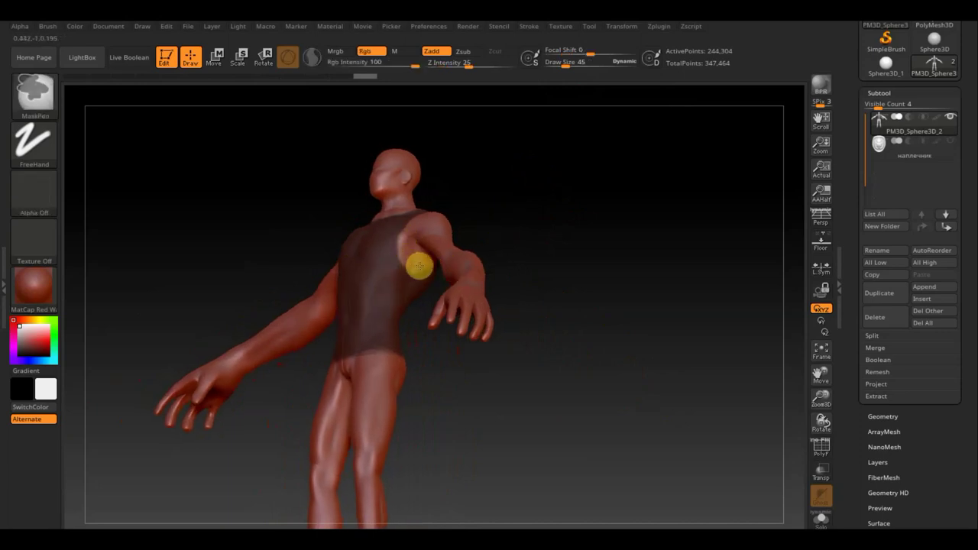
left_click_drag(532, 196, 432, 242)
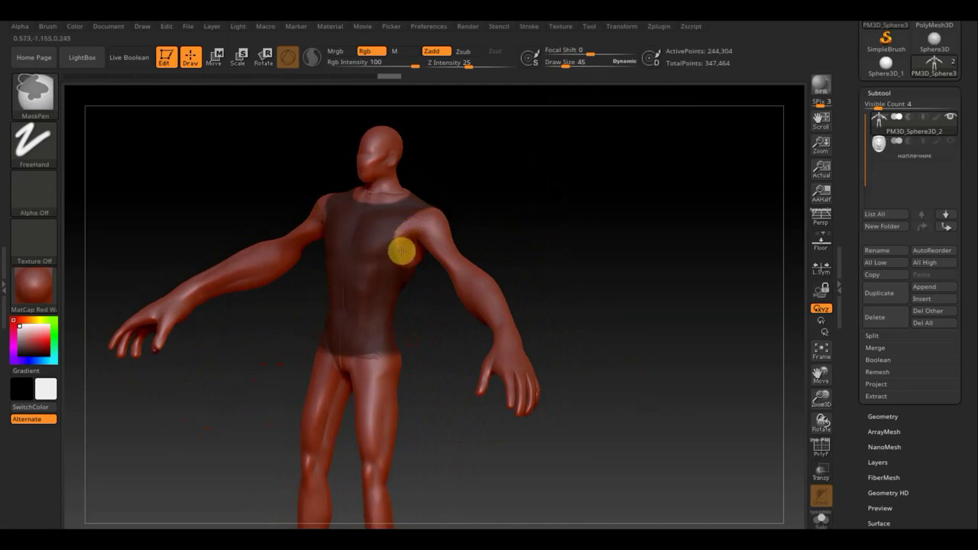
mouse_move(413, 260)
left_mouse_down()
mouse_move(579, 225)
mouse_move(614, 230)
mouse_move(563, 243)
mouse_move(637, 242)
mouse_move(545, 252)
mouse_move(555, 339)
mouse_move(567, 331)
mouse_move(358, 293)
left_mouse_up()
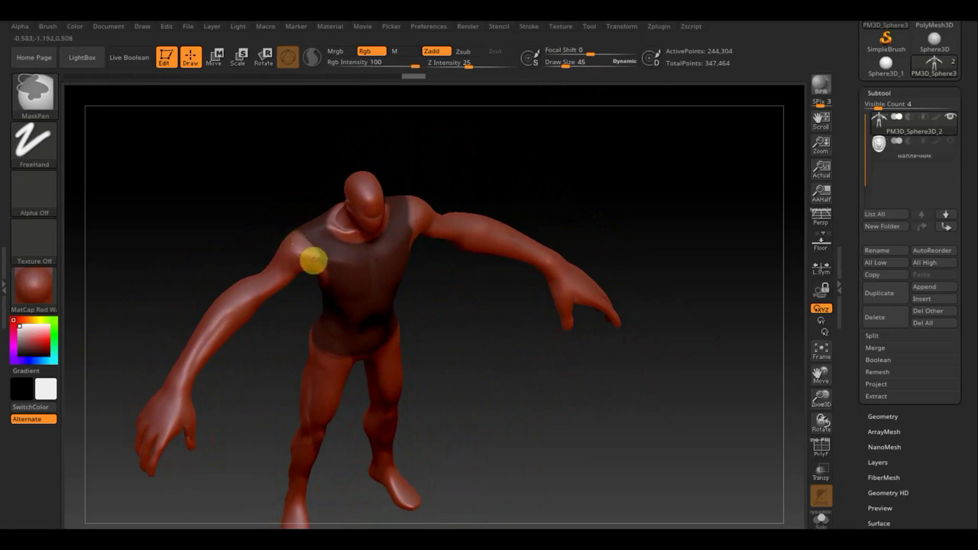
mouse_move(270, 222)
left_mouse_down()
mouse_move(225, 203)
mouse_move(296, 219)
left_mouse_up()
mouse_move(376, 249)
left_mouse_down()
mouse_move(358, 267)
mouse_move(273, 219)
mouse_move(497, 243)
mouse_move(534, 231)
mouse_move(531, 255)
left_mouse_up()
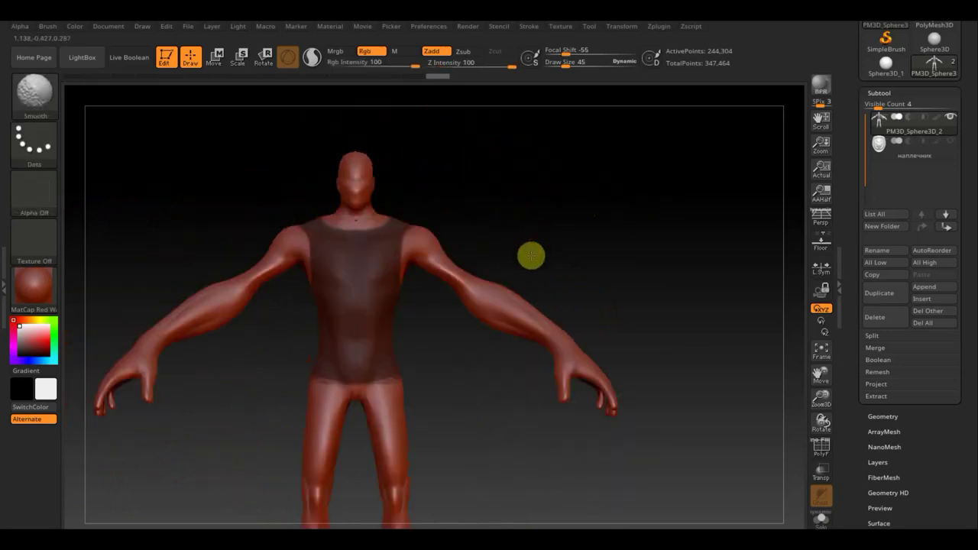
Extract the masked torso at Thick 0.02 and accept it as the new Extract1 subtool.
key("ctrl")
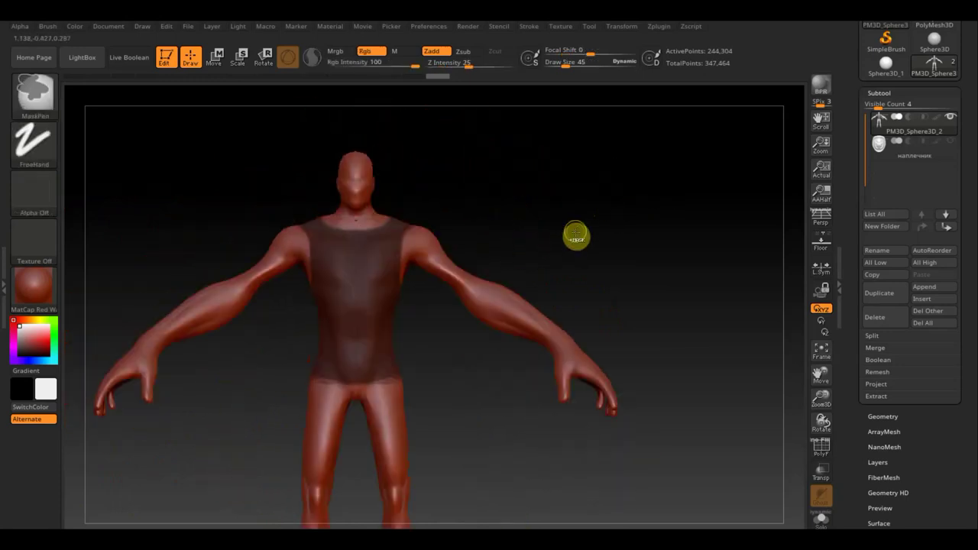
left_click(576, 235, "ctrl")
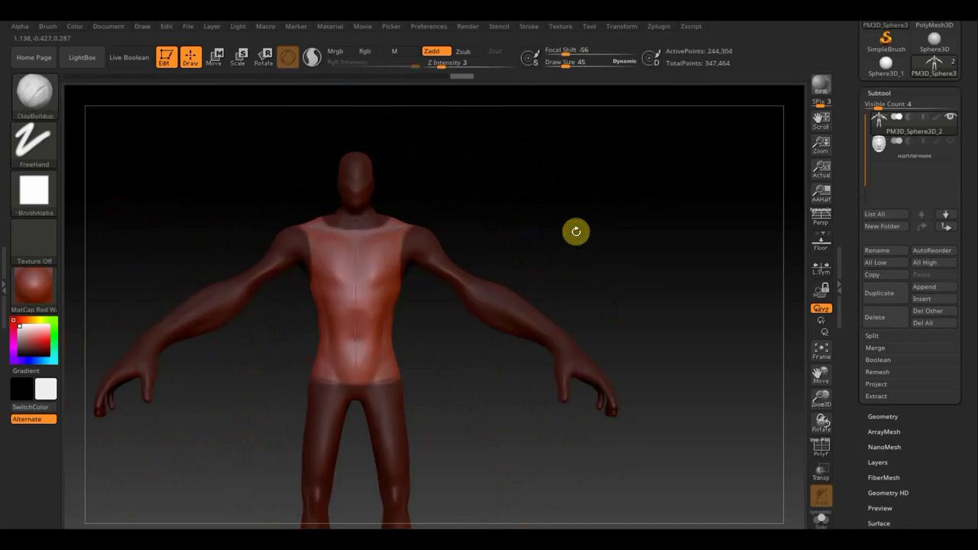
left_click(576, 231, "ctrl")
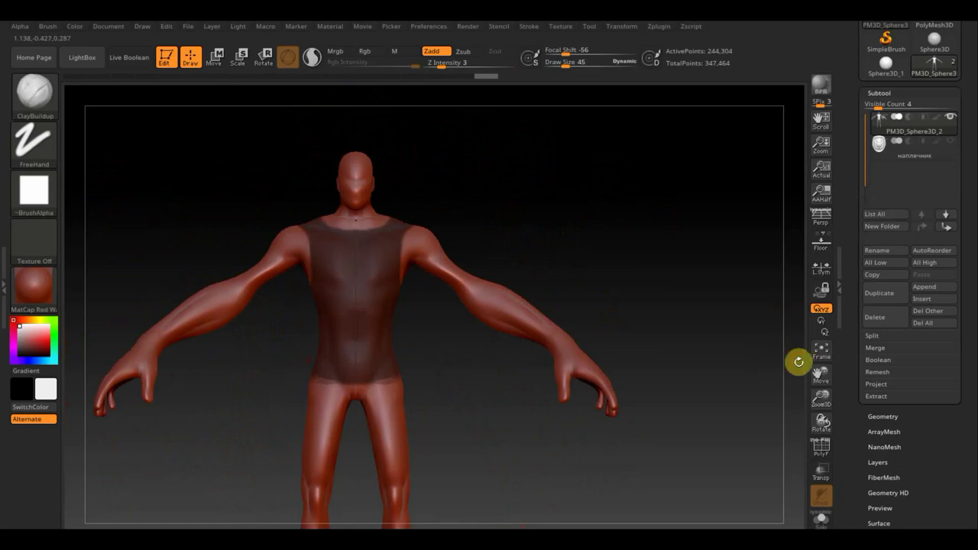
left_click(879, 395)
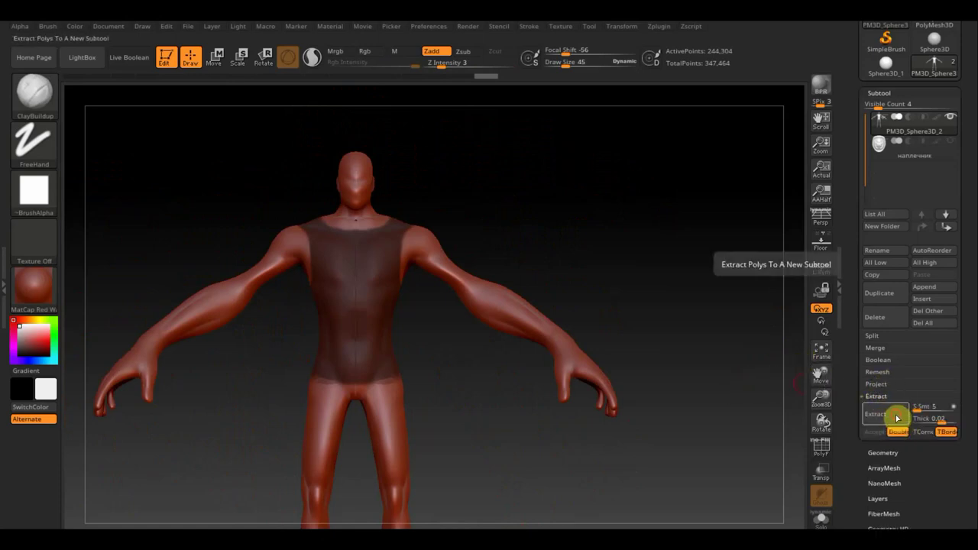
left_click(897, 419)
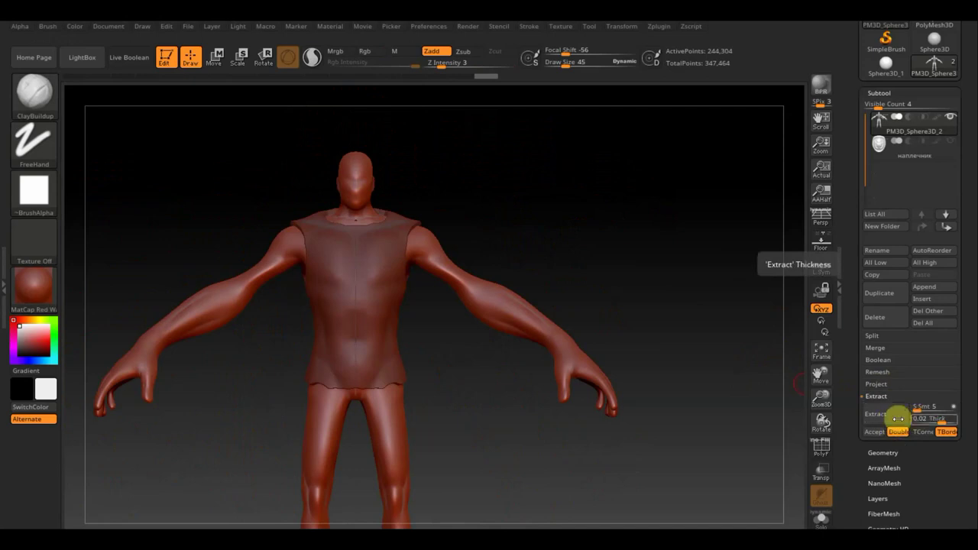
left_click(874, 432)
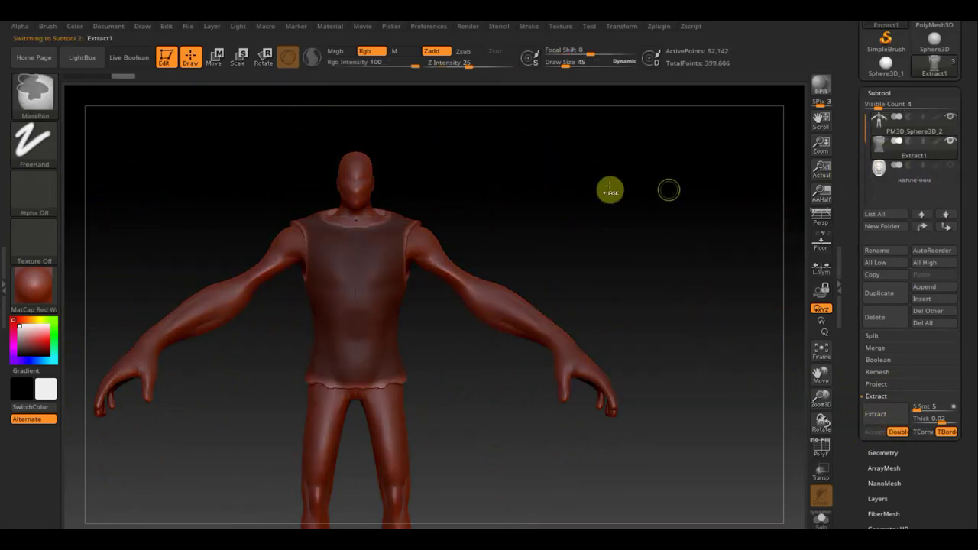
Clear the tunic's mask and smooth its collar, left shoulder and back at draw size 208.
left_click_drag(609, 188, 505, 190, "ctrl")
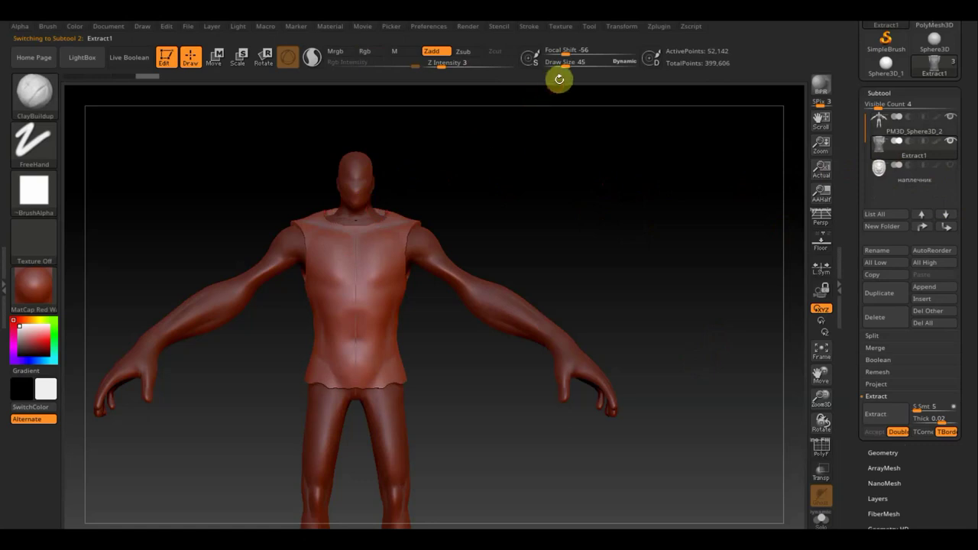
left_click_drag(565, 65, 585, 66)
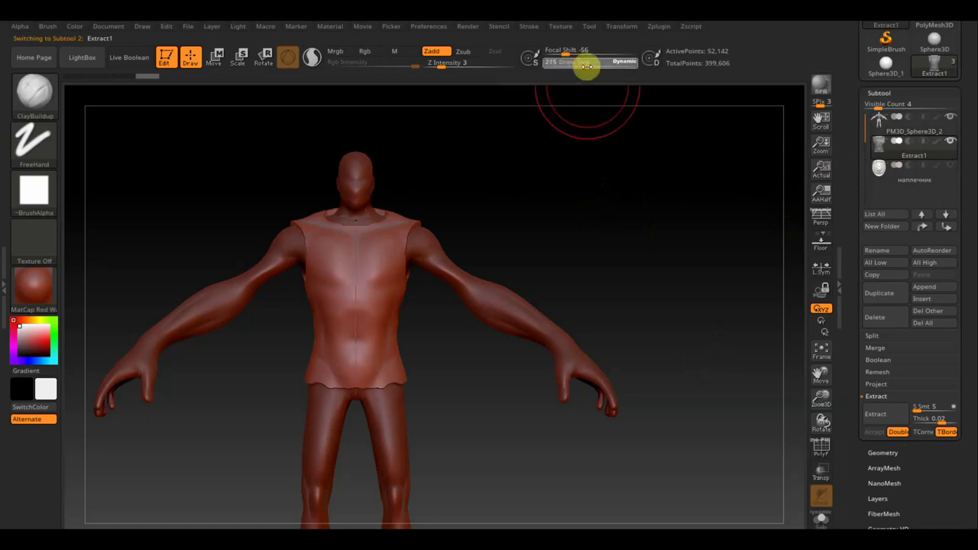
mouse_move(385, 196)
left_mouse_down("shift")
mouse_move(296, 279)
mouse_move(346, 389)
left_mouse_up("shift")
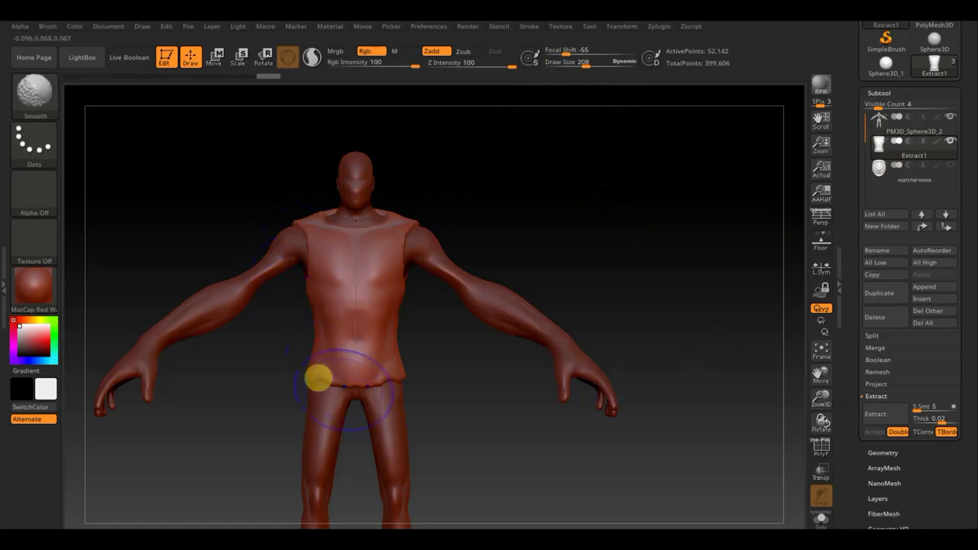
mouse_move(596, 247)
left_mouse_down()
mouse_move(349, 257)
mouse_move(280, 236)
mouse_move(267, 296)
mouse_move(275, 332)
mouse_move(293, 332)
left_mouse_up()
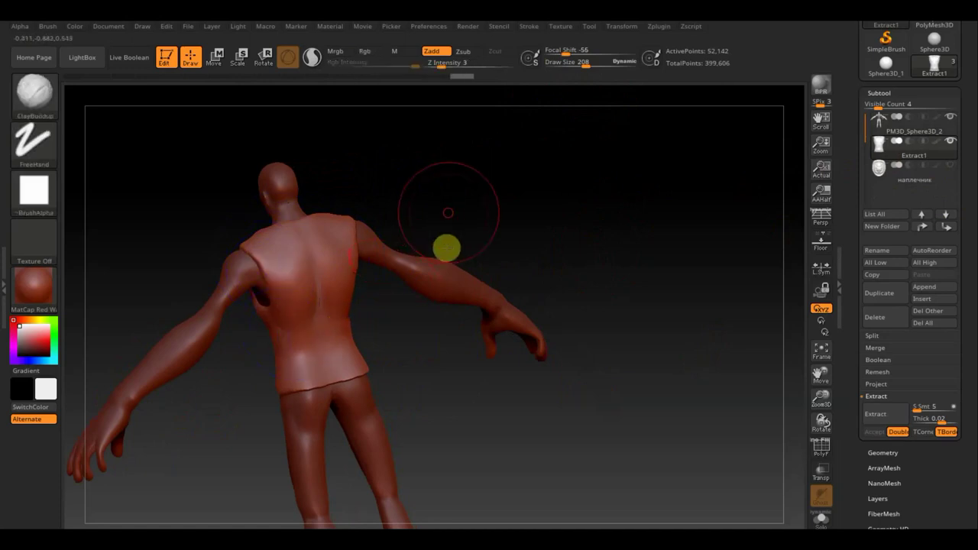
left_click_drag(445, 247, 418, 252)
mouse_move(295, 239)
left_mouse_down("shift")
mouse_move(458, 179)
mouse_move(473, 224)
mouse_move(466, 236)
mouse_move(372, 284)
mouse_move(450, 209)
mouse_move(479, 258)
mouse_move(539, 227)
mouse_move(402, 303)
left_mouse_up("shift")
key("shift")
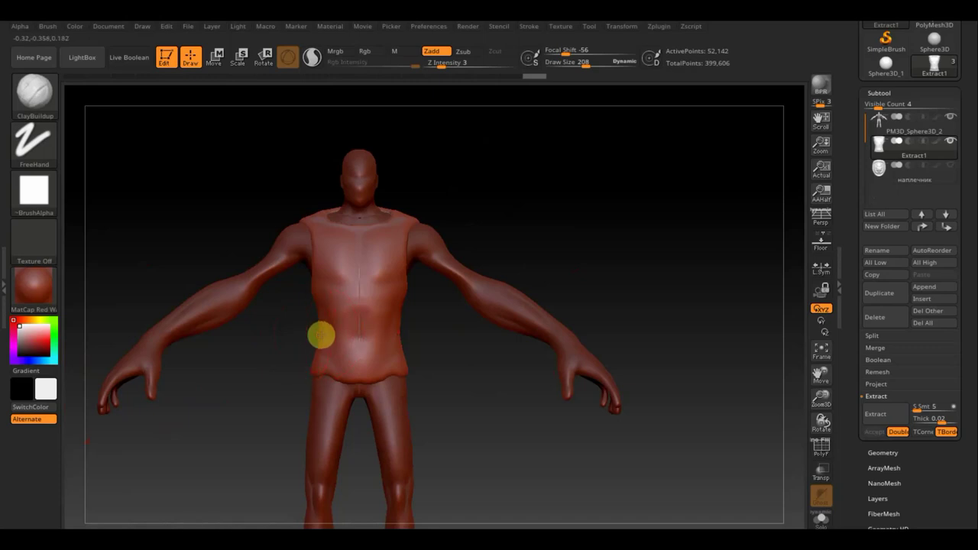
Isolate the tunic's bottom band with an inverted mask, drag it down toward the thighs, then clear the mask.
left_click(56, 112)
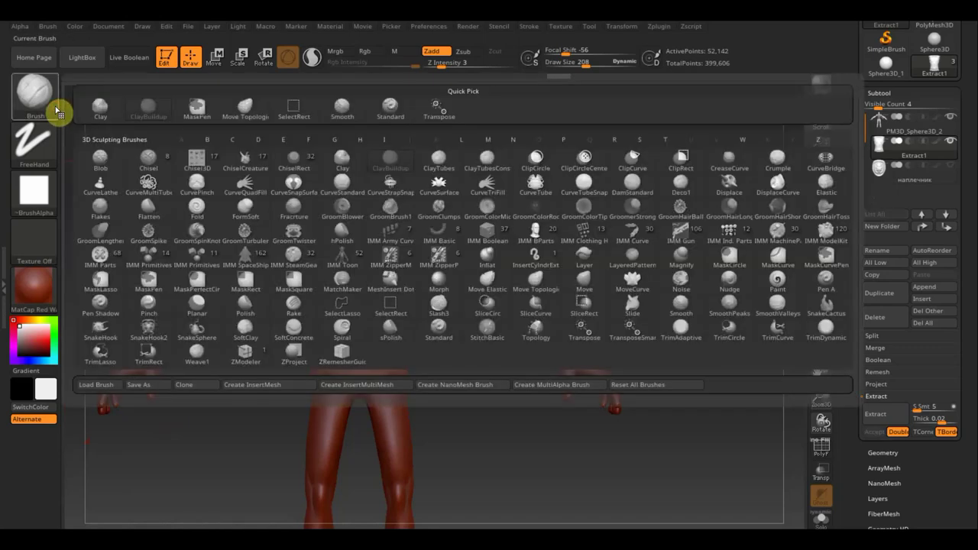
left_click(244, 105)
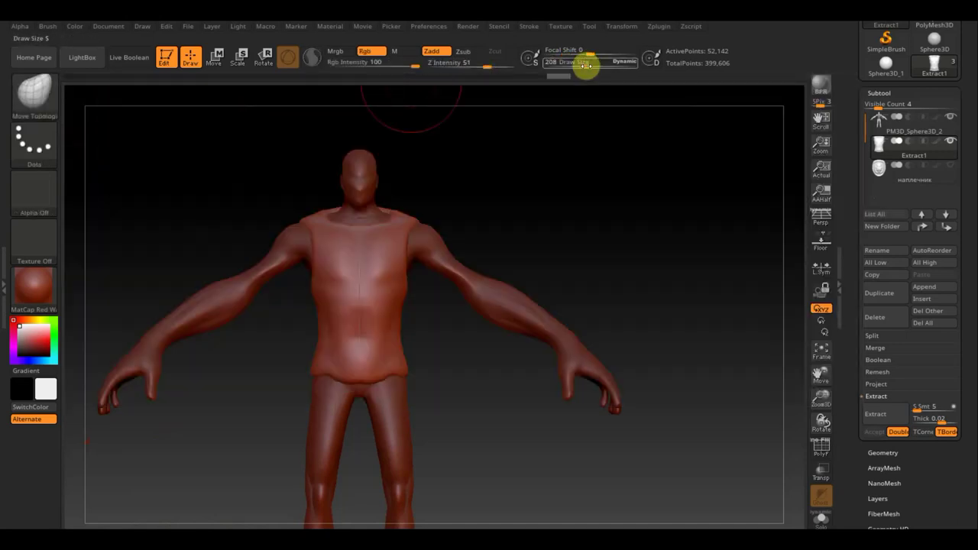
left_click_drag(586, 66, 591, 66)
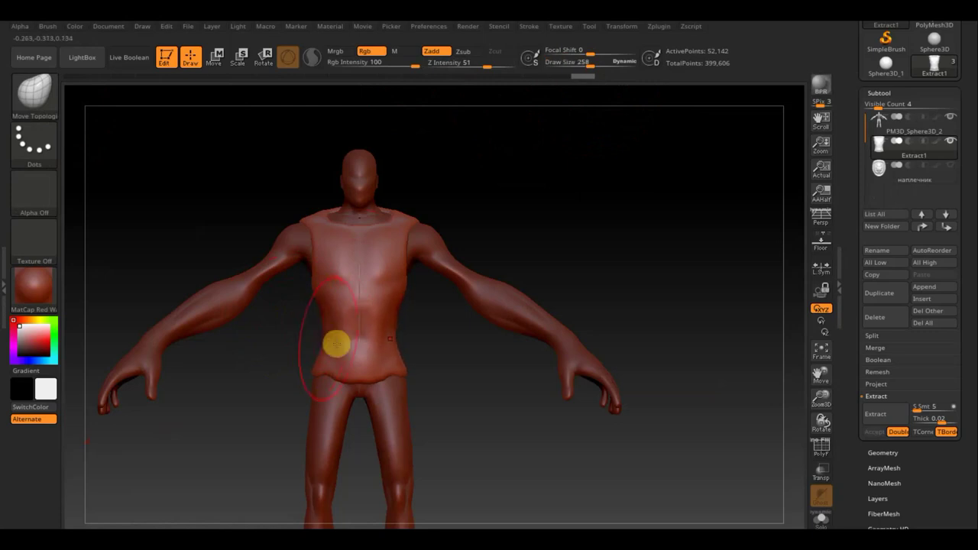
mouse_move(600, 273)
left_mouse_down("alt")
mouse_move(603, 249)
mouse_move(553, 265)
left_mouse_up("alt")
left_click_drag(517, 386, 278, 292, "ctrl")
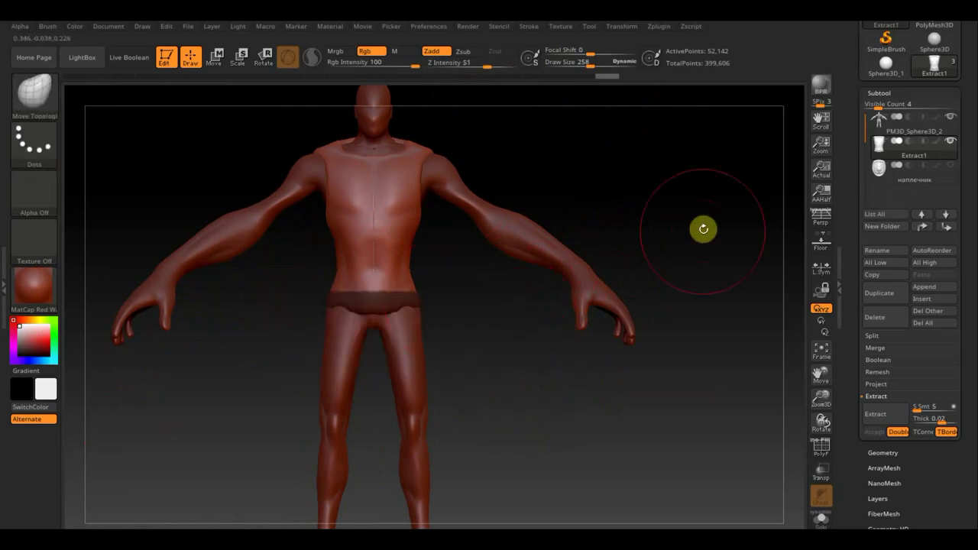
left_click(732, 198, "ctrl")
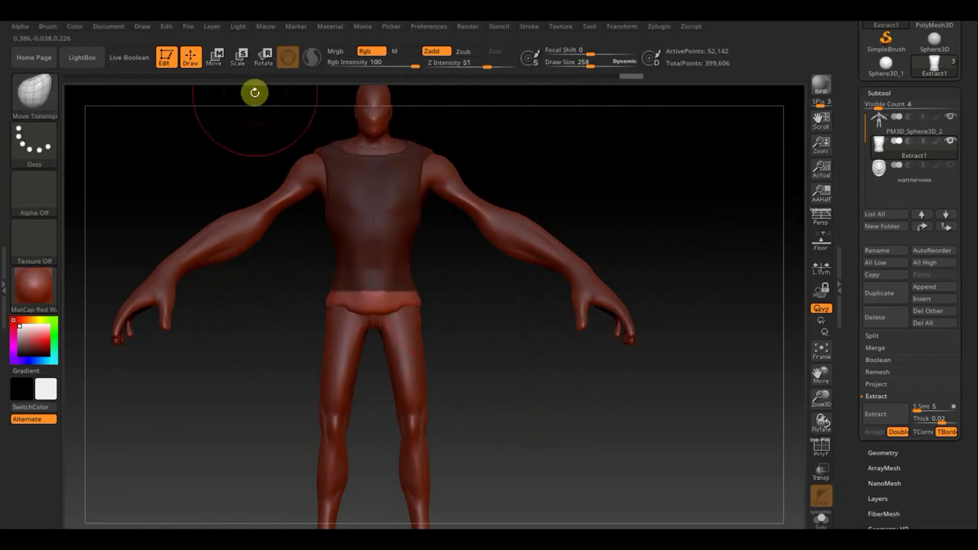
left_click(214, 56)
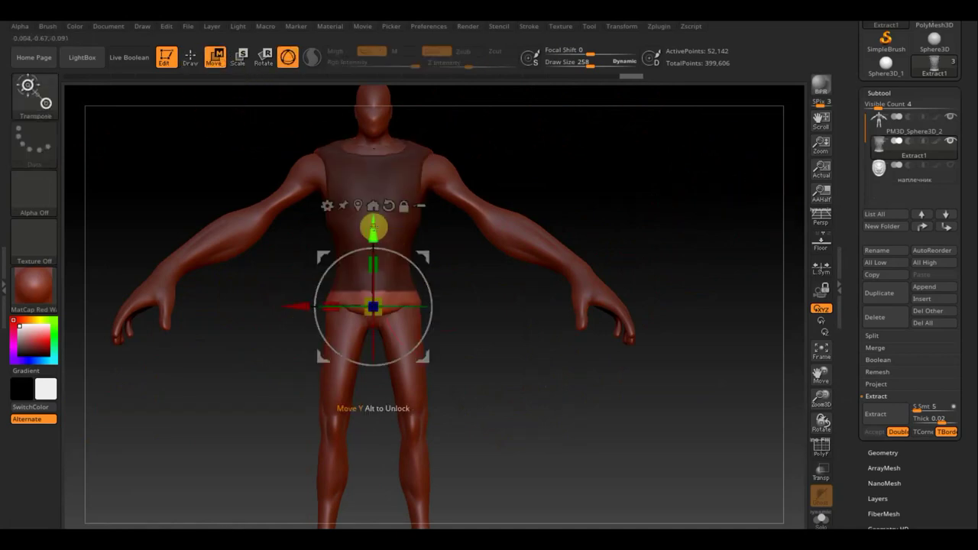
left_click_drag(373, 227, 373, 264)
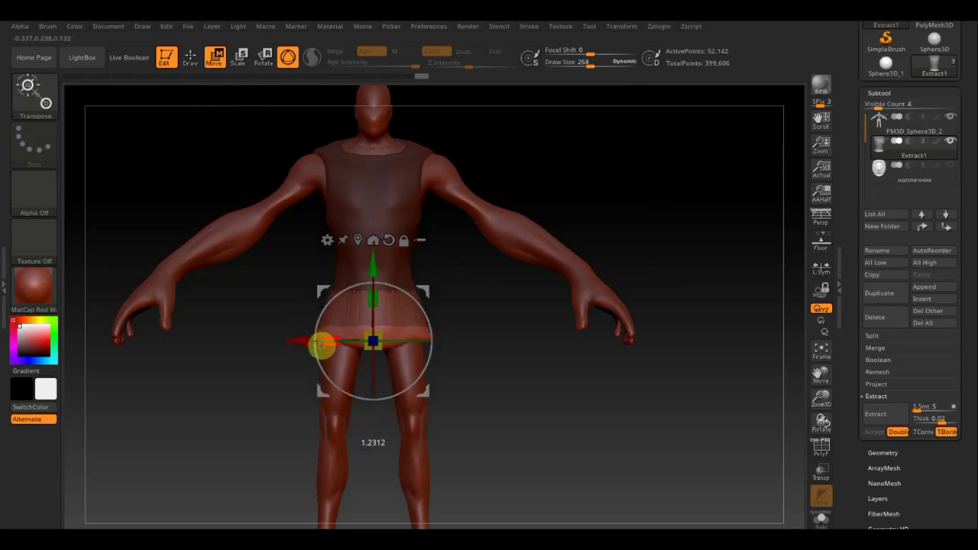
left_click(190, 56)
left_click(703, 216, "ctrl")
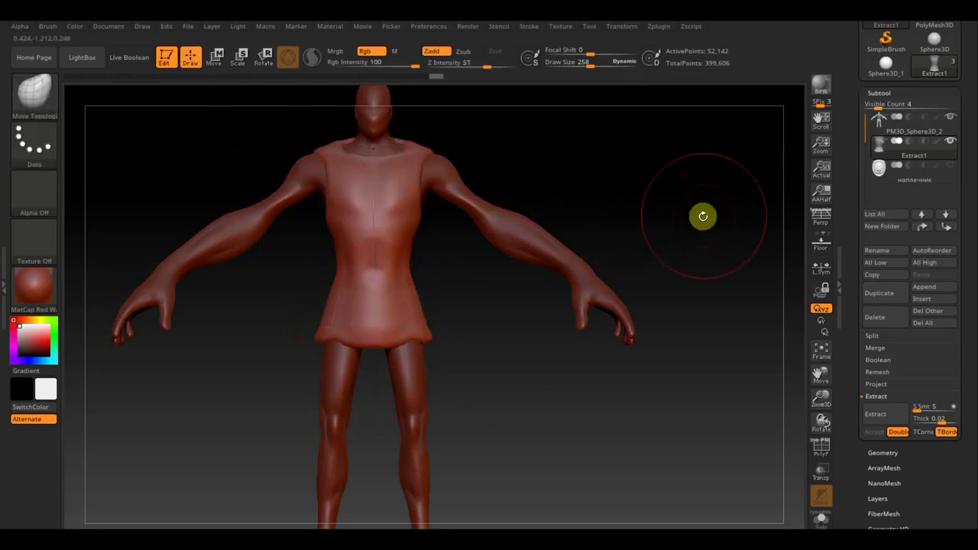
DynaMesh the tunic at resolution 224 (75,370 points) and smooth its lower part.
left_click(884, 452)
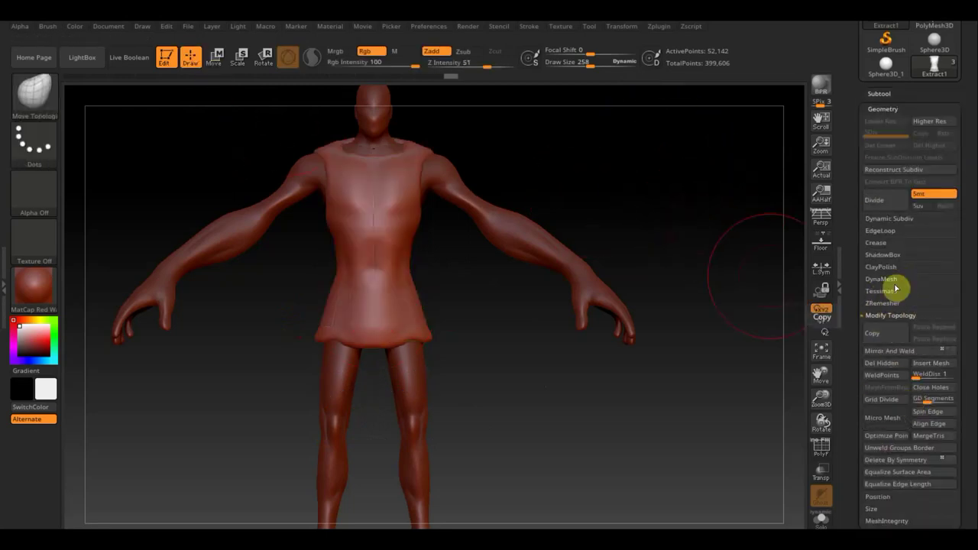
left_click(890, 281)
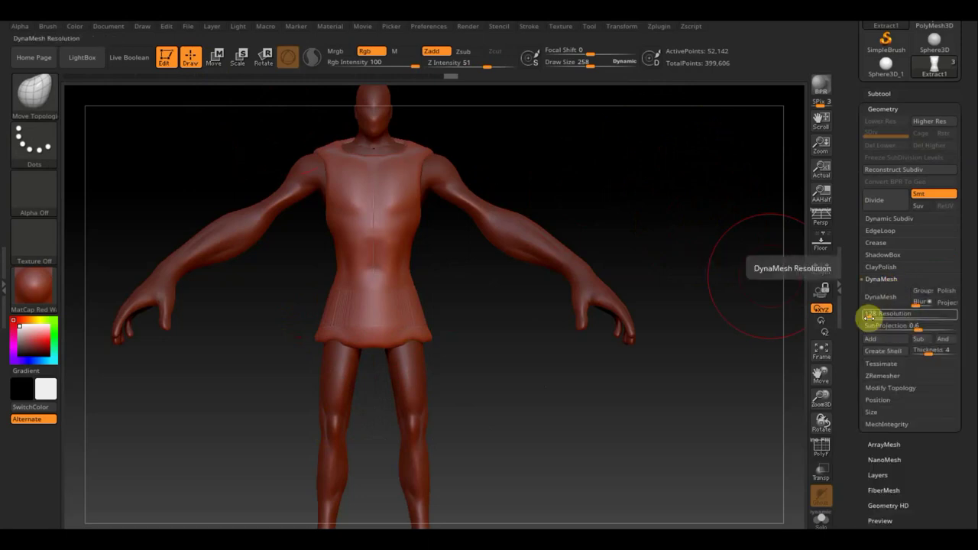
left_click(870, 316)
type("224")
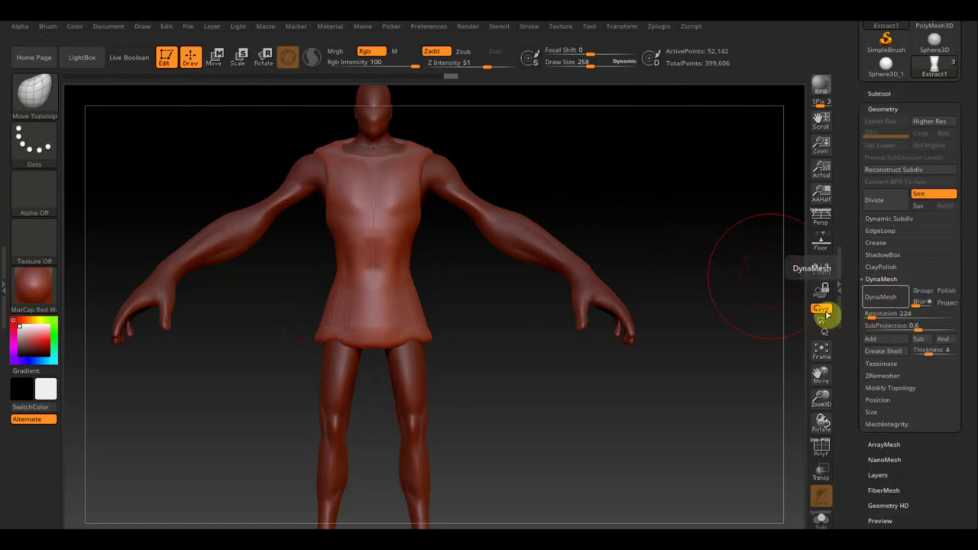
left_click(885, 296)
mouse_move(382, 295)
left_mouse_down("shift")
mouse_move(328, 319)
mouse_move(358, 339)
left_mouse_up("shift")
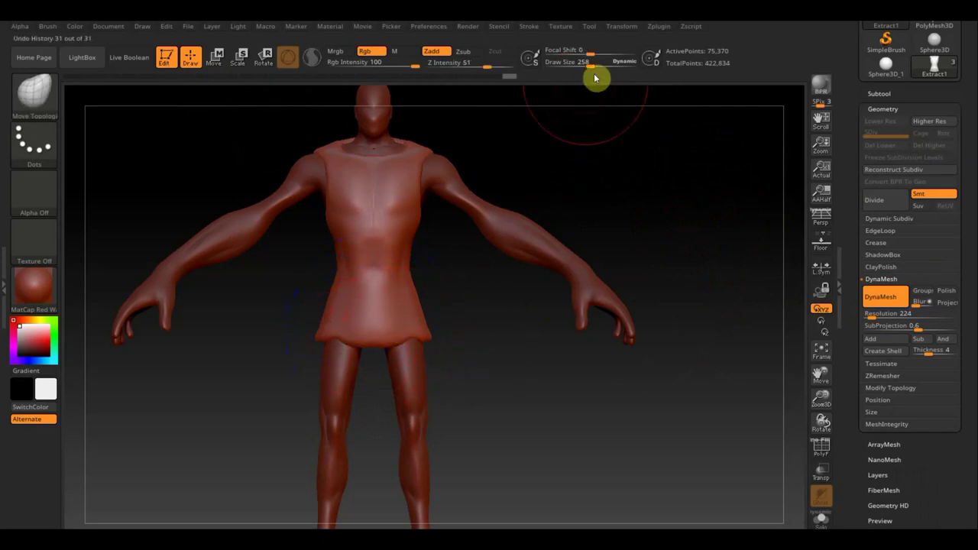
left_click_drag(589, 65, 582, 68)
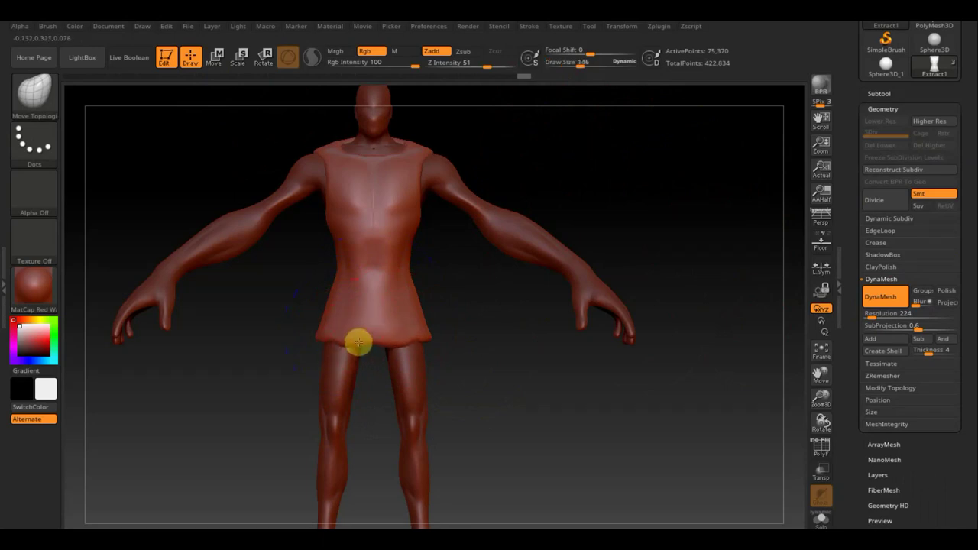
mouse_move(513, 345)
left_mouse_down()
mouse_move(513, 242)
mouse_move(586, 289)
mouse_move(622, 284)
mouse_move(561, 345)
mouse_move(557, 376)
left_mouse_up()
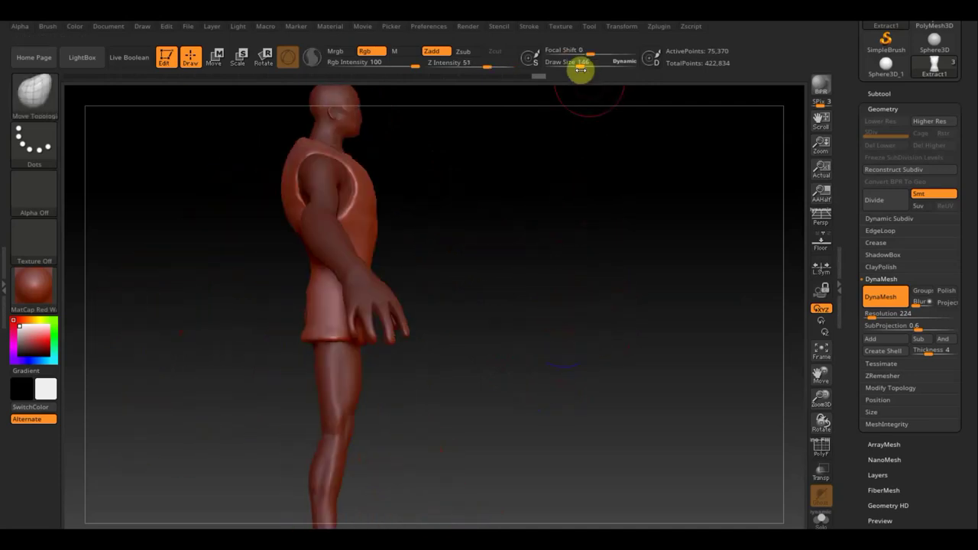
left_click_drag(585, 68, 588, 71)
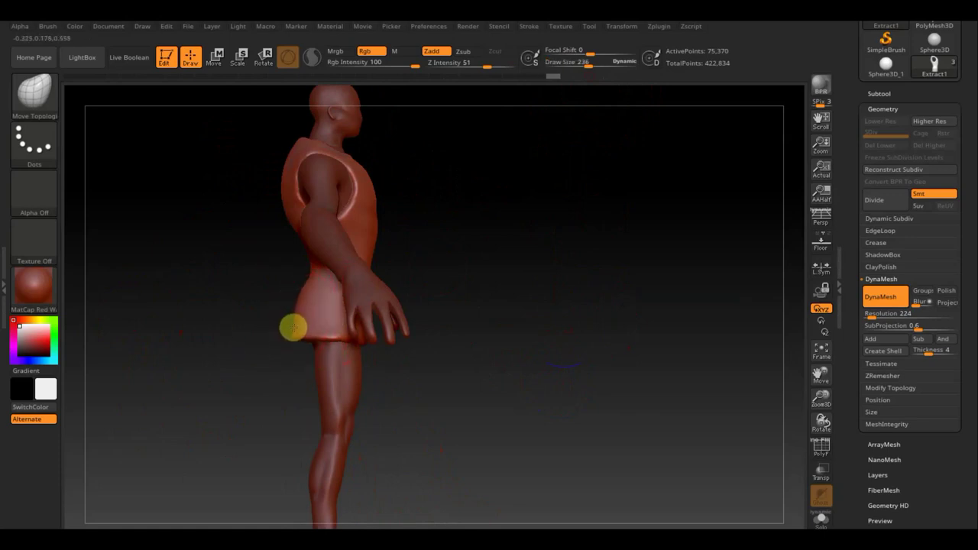
mouse_move(481, 330)
left_mouse_down()
mouse_move(540, 331)
mouse_move(515, 310)
mouse_move(517, 369)
mouse_move(509, 302)
mouse_move(254, 348)
left_mouse_up()
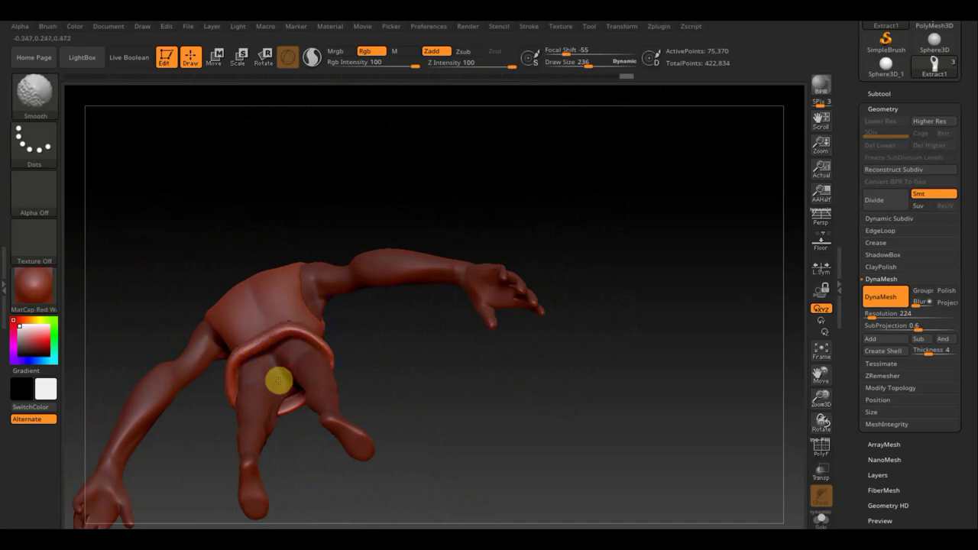
mouse_move(535, 244)
left_mouse_down()
mouse_move(520, 304)
mouse_move(563, 273)
mouse_move(465, 351)
left_mouse_up()
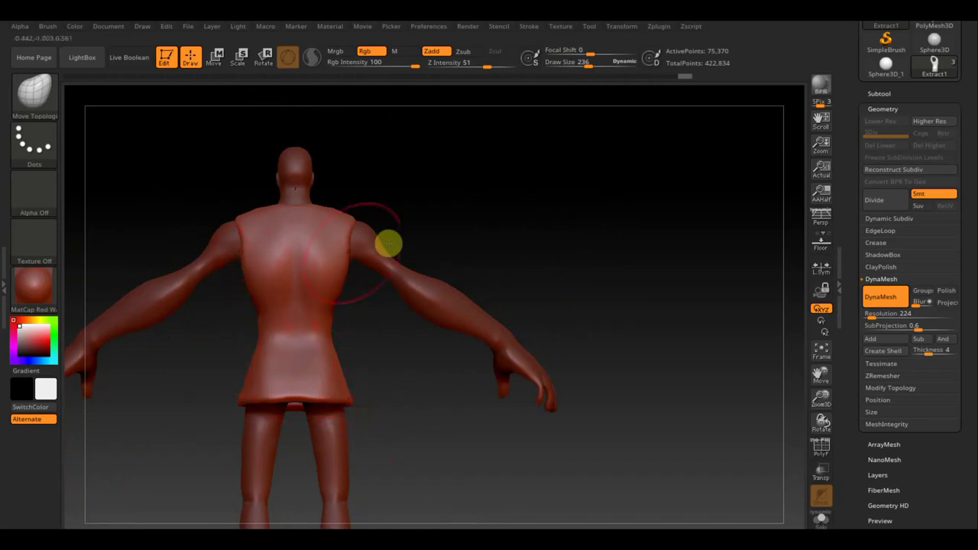
mouse_move(387, 242)
left_mouse_down()
mouse_move(461, 221)
mouse_move(373, 226)
left_mouse_up()
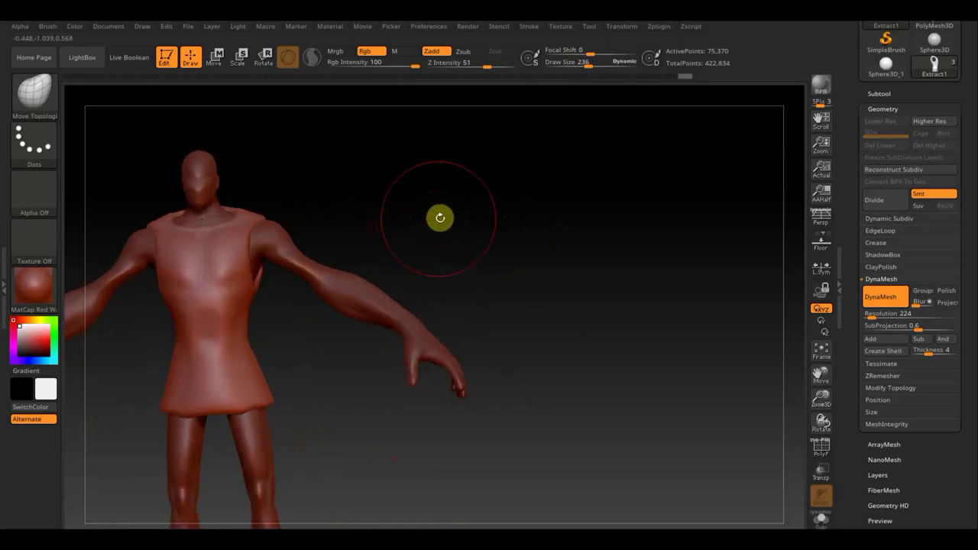
mouse_move(438, 219)
left_mouse_down("shift")
mouse_move(439, 230)
mouse_move(354, 231)
mouse_move(387, 240)
left_mouse_up("shift")
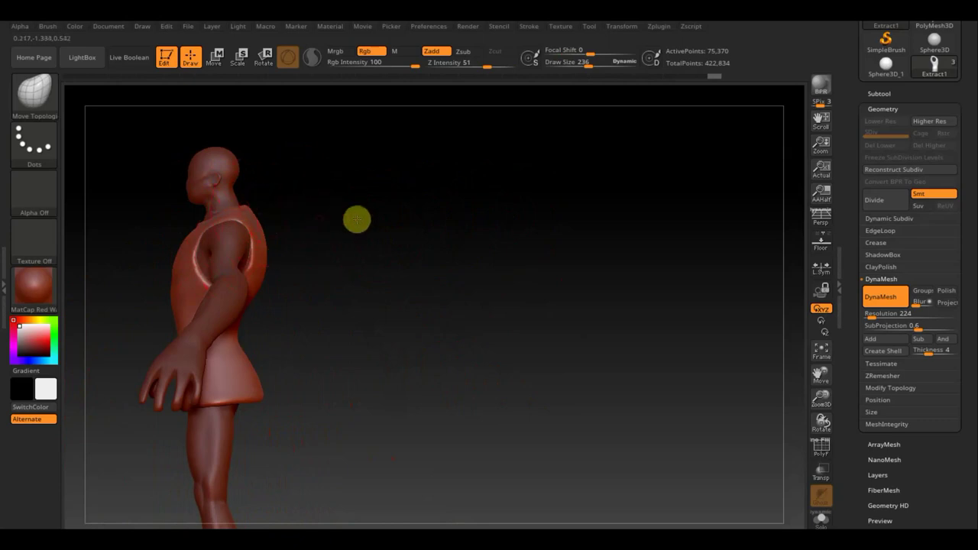
mouse_move(356, 219)
left_mouse_down()
mouse_move(415, 218)
mouse_move(426, 228)
mouse_move(365, 246)
mouse_move(448, 272)
mouse_move(535, 227)
mouse_move(357, 408)
left_mouse_up()
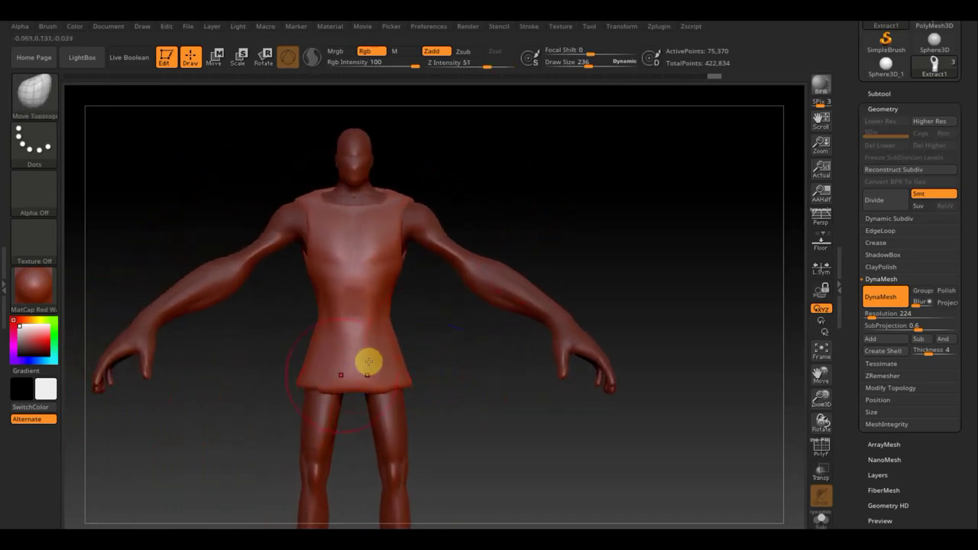
Orbit the figure through side, back and front views to inspect the tunic, then centre it.
mouse_move(397, 329)
left_mouse_down()
mouse_move(467, 344)
mouse_move(434, 316)
left_mouse_up()
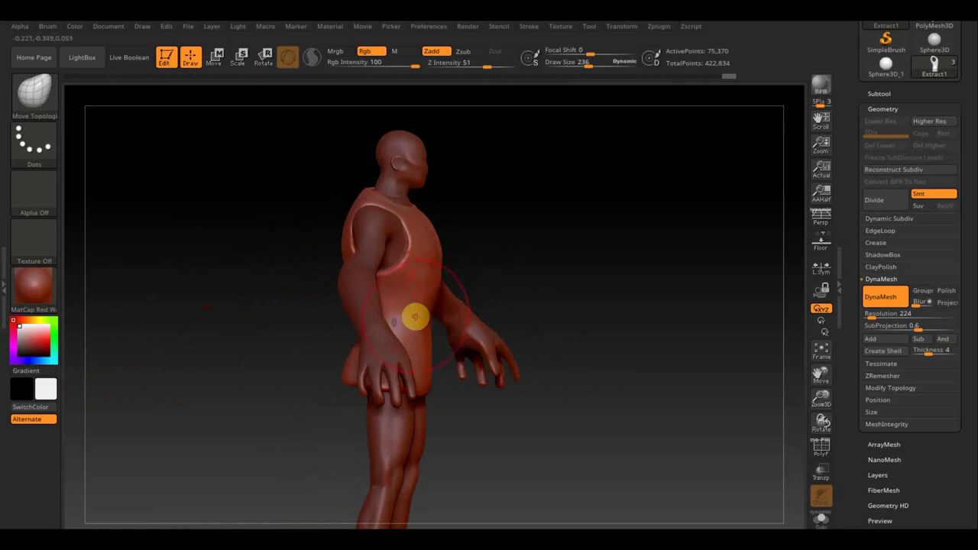
mouse_move(412, 315)
left_mouse_down()
mouse_move(540, 275)
mouse_move(524, 291)
left_mouse_up()
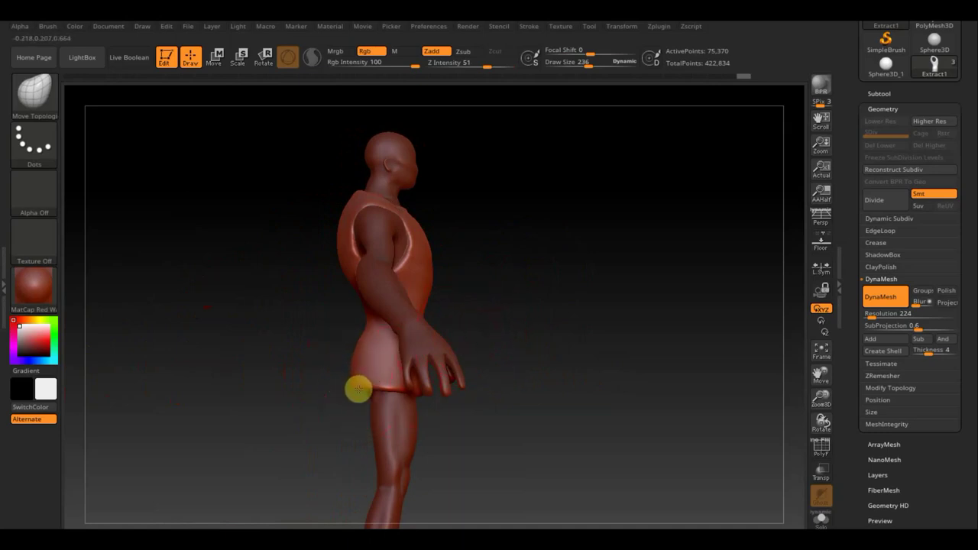
mouse_move(382, 393)
left_mouse_down()
mouse_move(525, 439)
mouse_move(328, 382)
left_mouse_up()
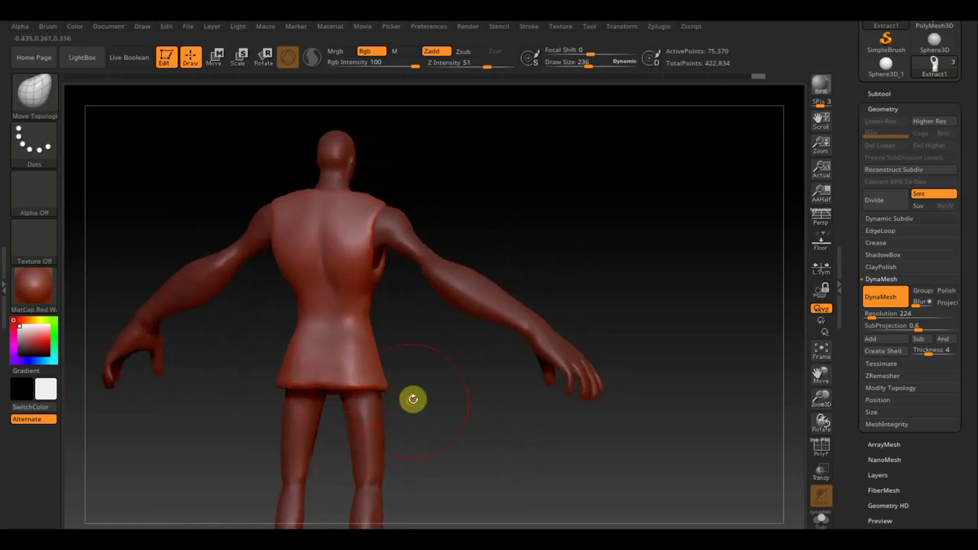
mouse_move(412, 399)
left_mouse_down()
mouse_move(418, 374)
mouse_move(389, 387)
mouse_move(385, 325)
mouse_move(417, 397)
mouse_move(412, 353)
mouse_move(391, 367)
left_mouse_up()
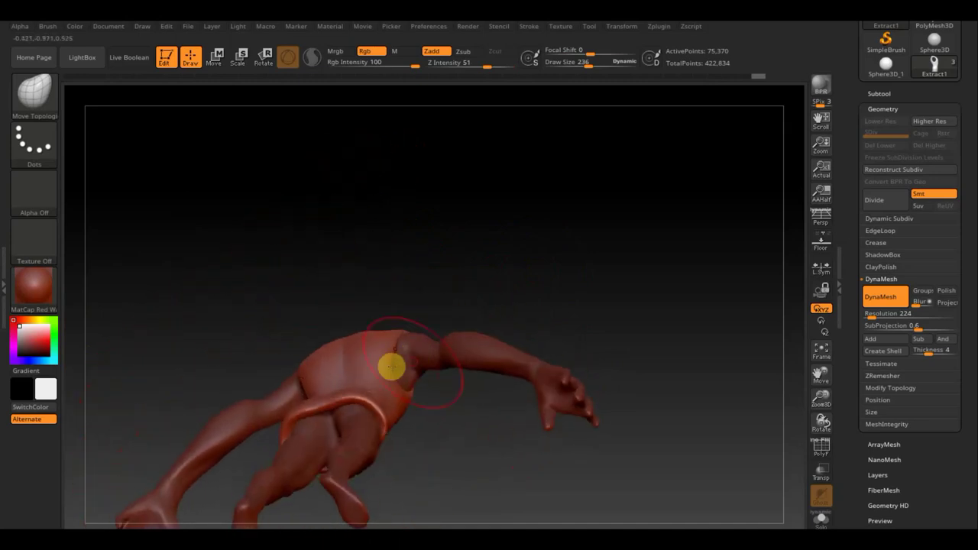
mouse_move(511, 293)
left_mouse_down()
mouse_move(526, 253)
mouse_move(461, 327)
mouse_move(448, 210)
mouse_move(520, 200)
mouse_move(537, 232)
mouse_move(474, 303)
mouse_move(547, 308)
mouse_move(587, 236)
left_mouse_up()
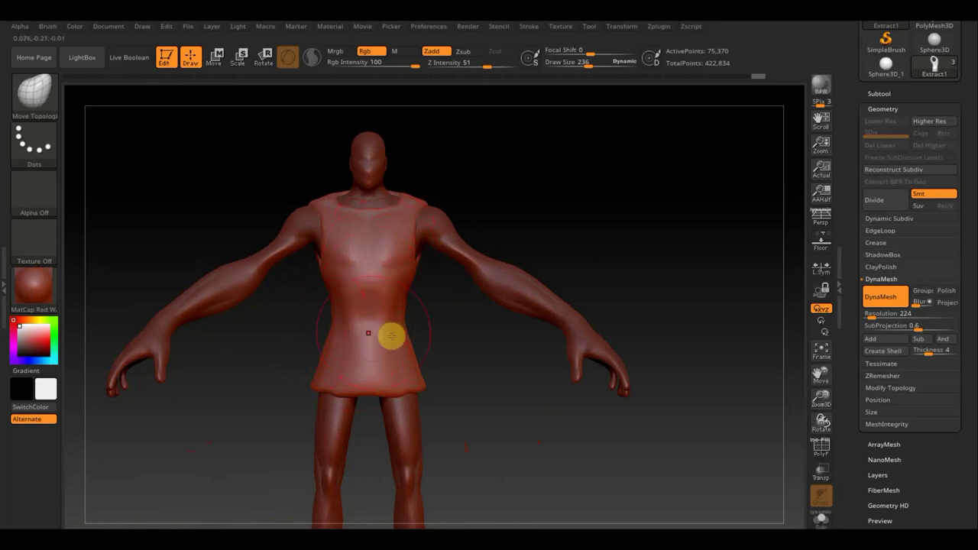
left_click_drag(443, 355, 285, 366)
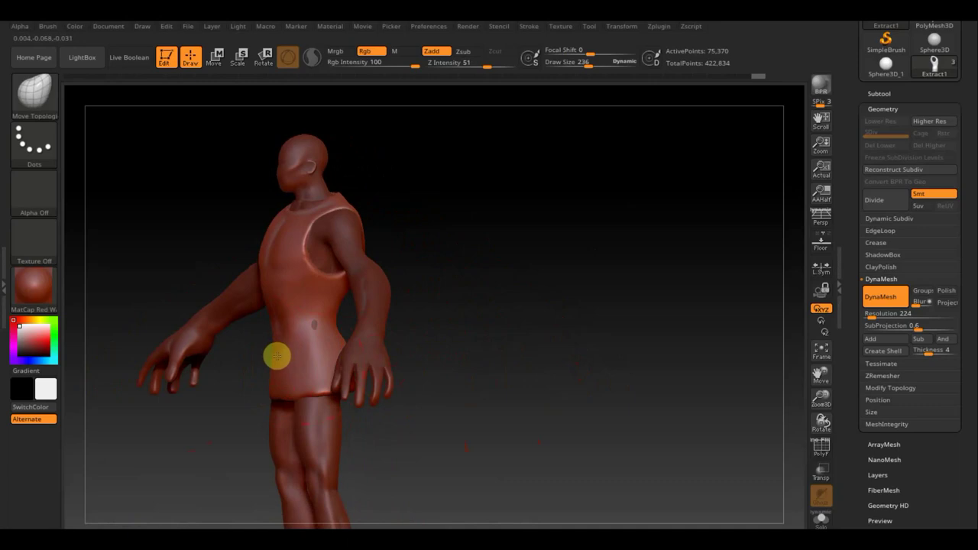
left_click_drag(448, 303, 504, 290)
mouse_move(554, 234)
left_mouse_down()
mouse_move(546, 252)
mouse_move(642, 253)
mouse_move(627, 218)
mouse_move(598, 227)
mouse_move(574, 204)
left_mouse_up()
Save the project as ZBrushProject рыцарь.ZPR in the рыцарь folder, overwriting the existing file.
left_click(187, 29)
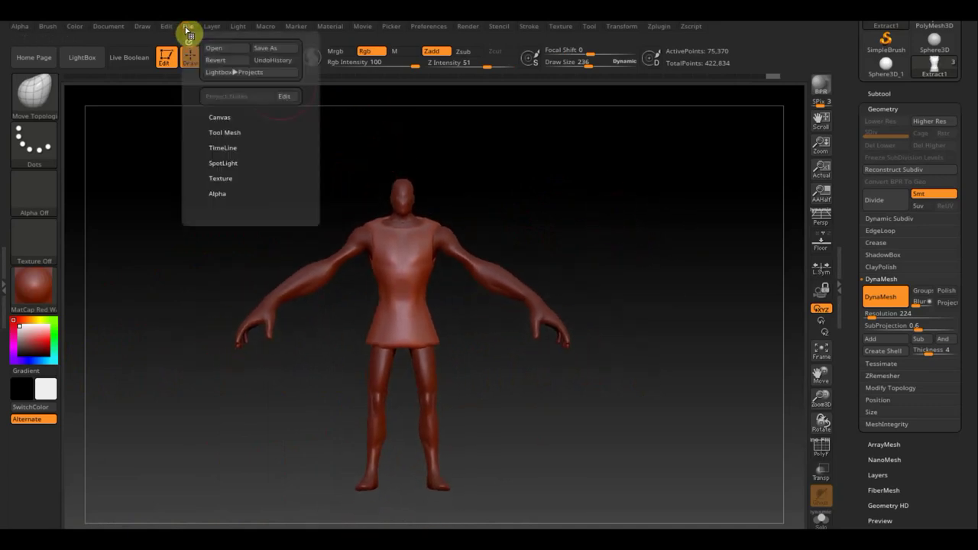
left_click(271, 51)
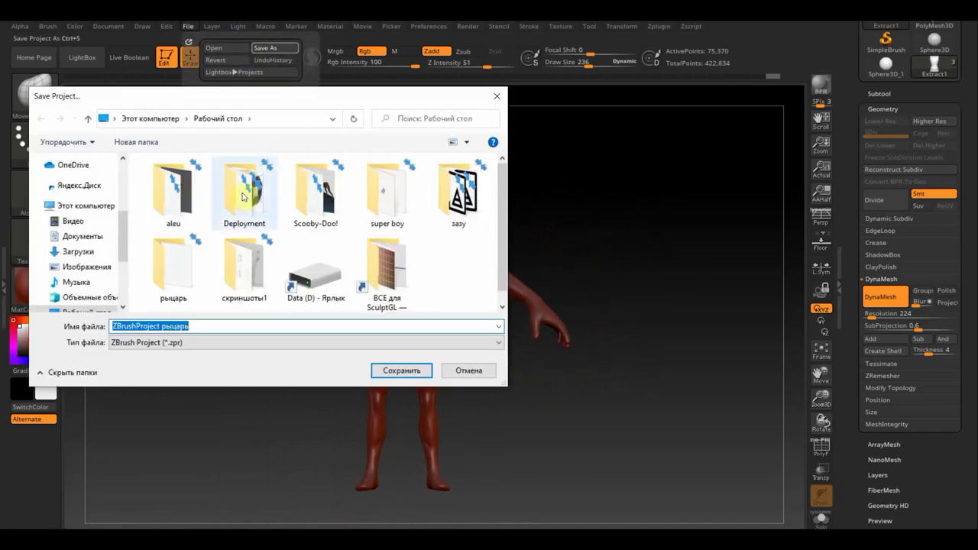
double_click(189, 284)
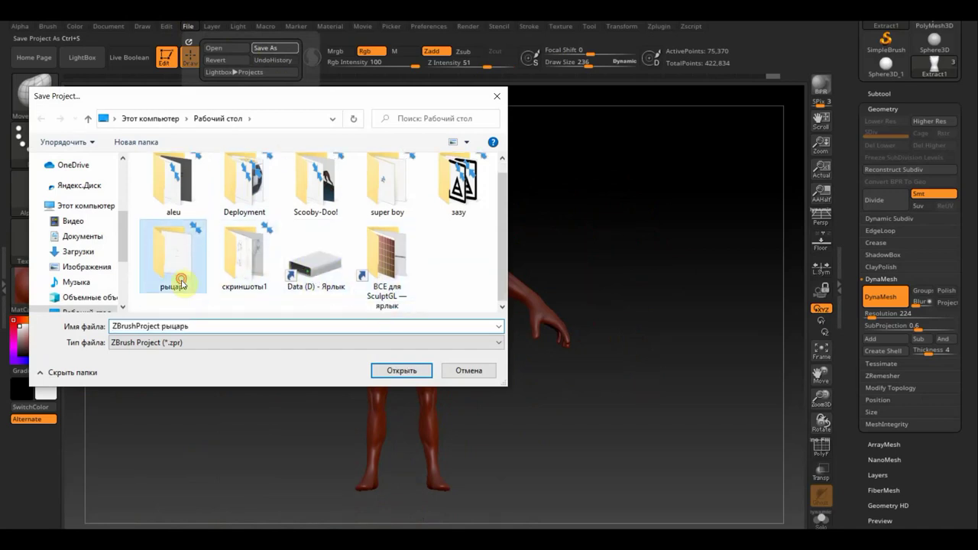
left_click(396, 372)
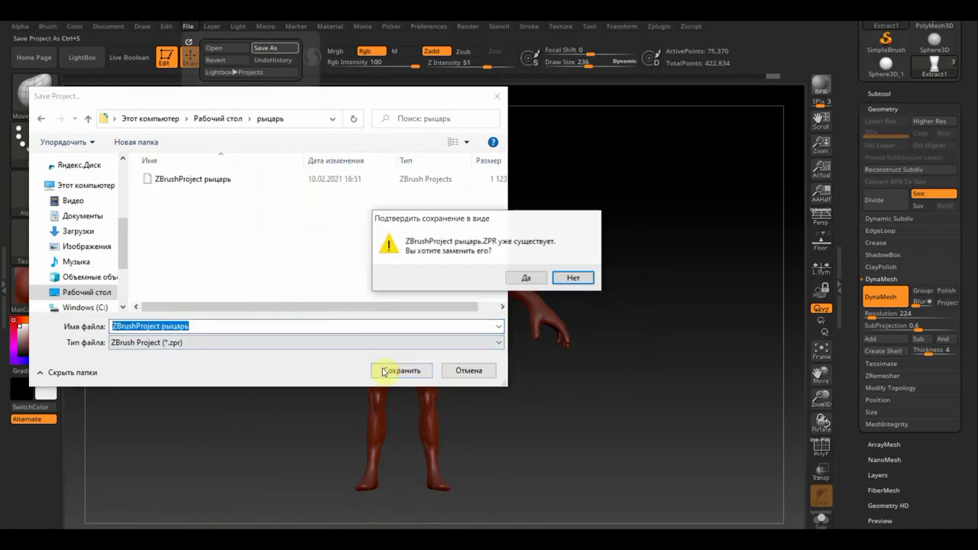
left_click(524, 279)
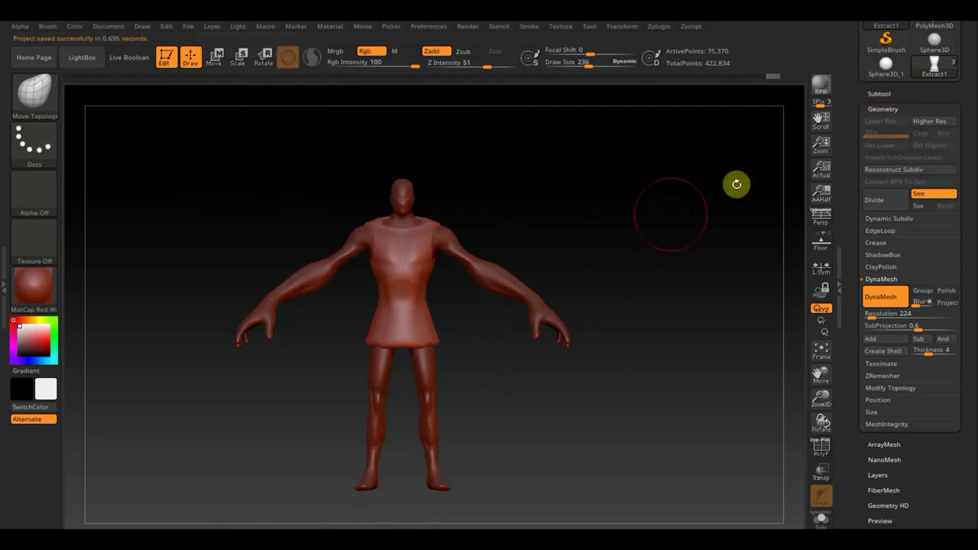
Unhide the наплечник subtool, switch to Move mode, and select it.
left_click(890, 93)
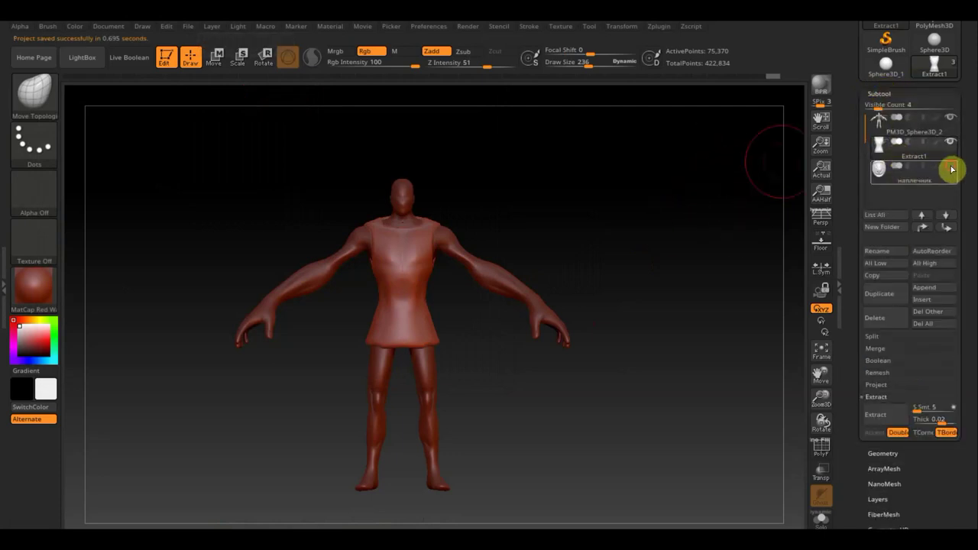
left_click(952, 169)
left_click(216, 58)
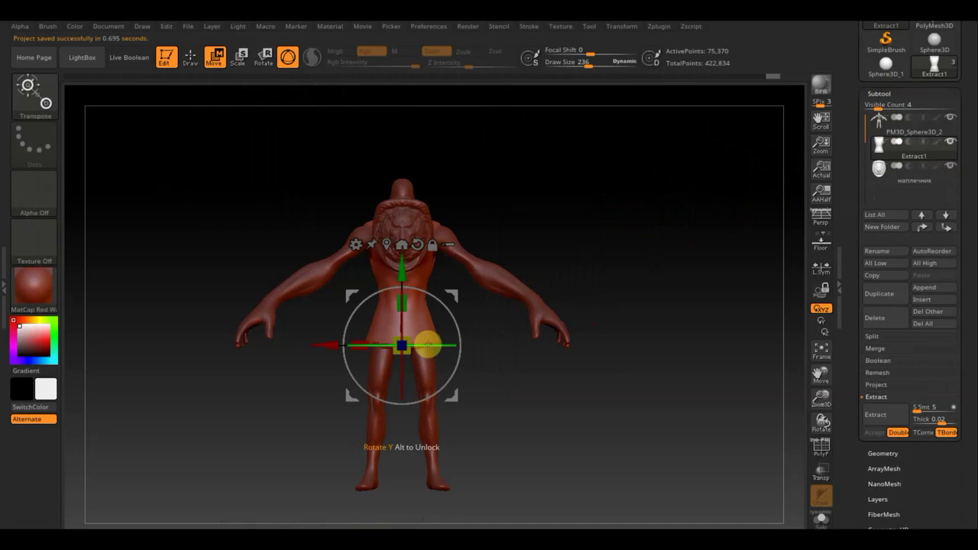
left_click(884, 182)
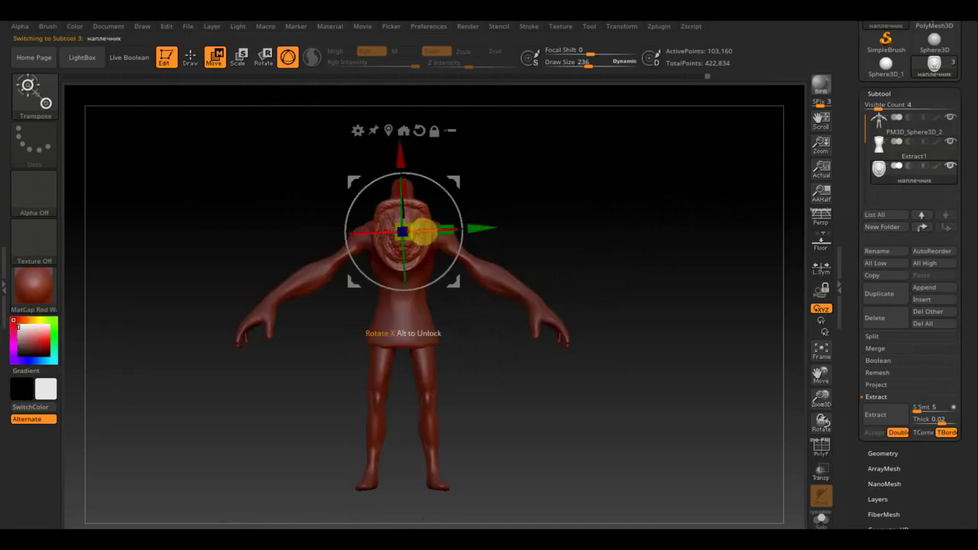
Rotate and move the наплечник piece with the Transpose gizmo until it sits on the shoulder.
left_click_drag(432, 230, 327, 251)
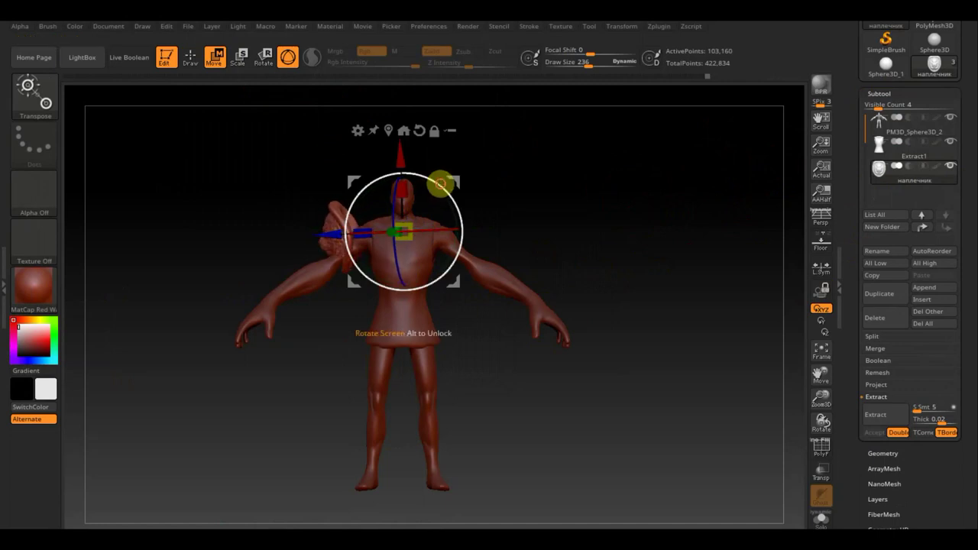
left_click_drag(441, 183, 472, 253)
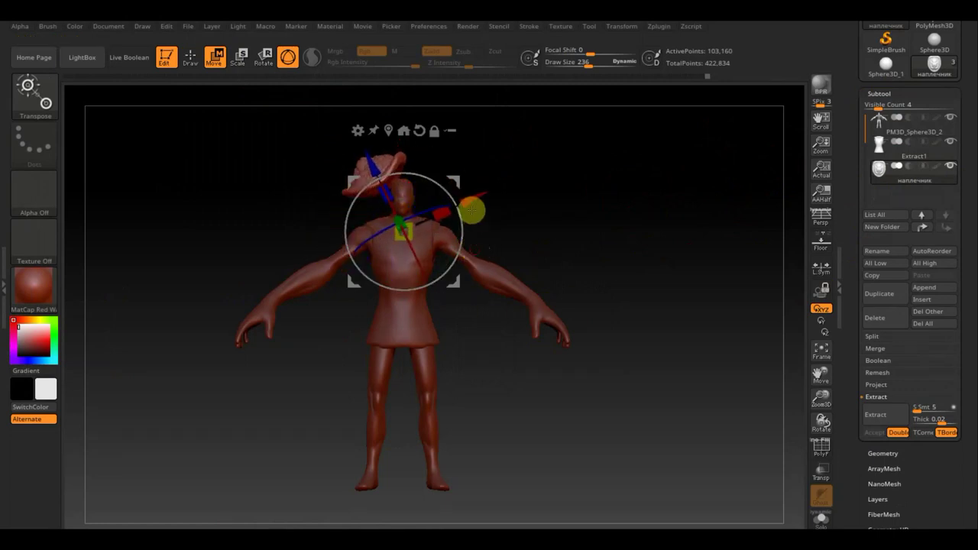
left_click_drag(404, 229, 384, 293)
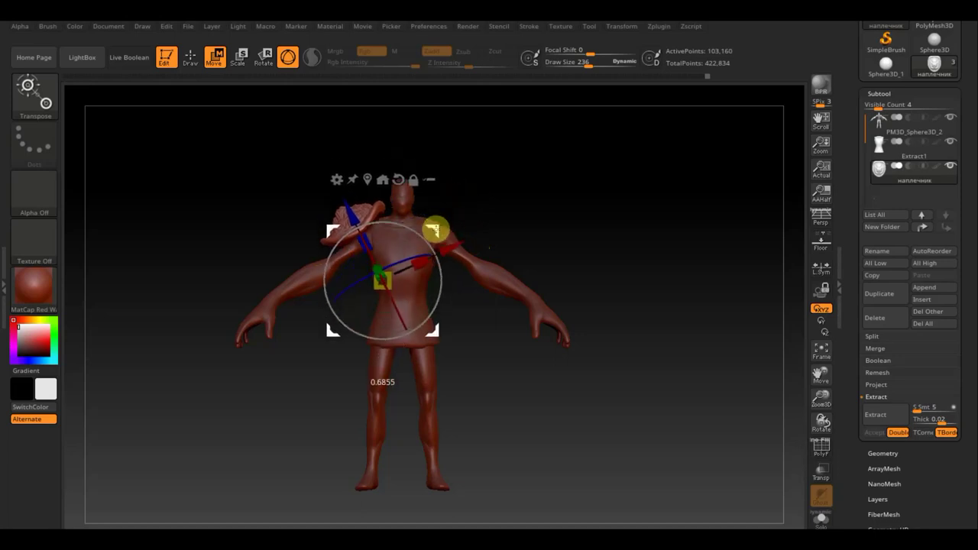
left_click_drag(526, 222, 583, 231)
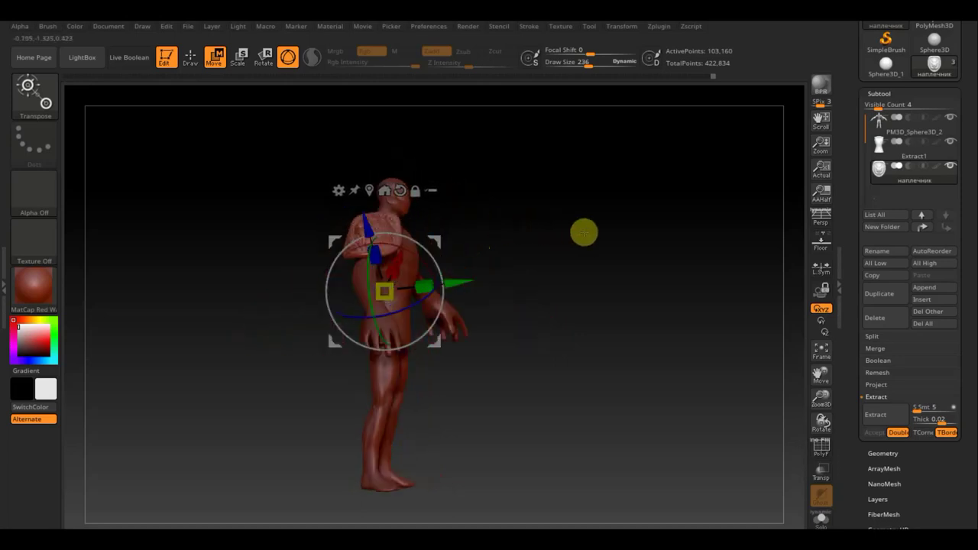
mouse_move(436, 265)
left_mouse_down()
mouse_move(574, 245)
mouse_move(522, 252)
left_mouse_up()
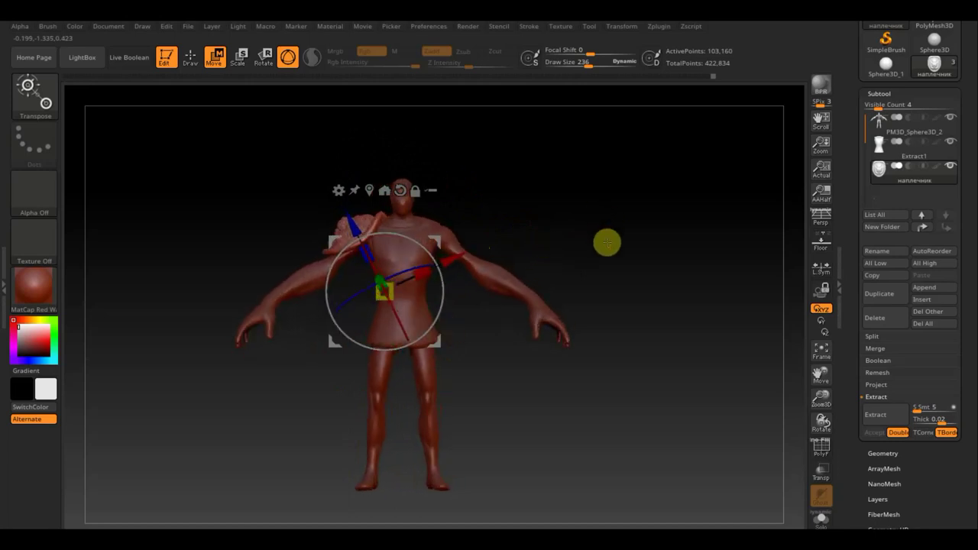
left_click_drag(597, 213, 620, 269, "alt")
left_click_drag(349, 225, 356, 222)
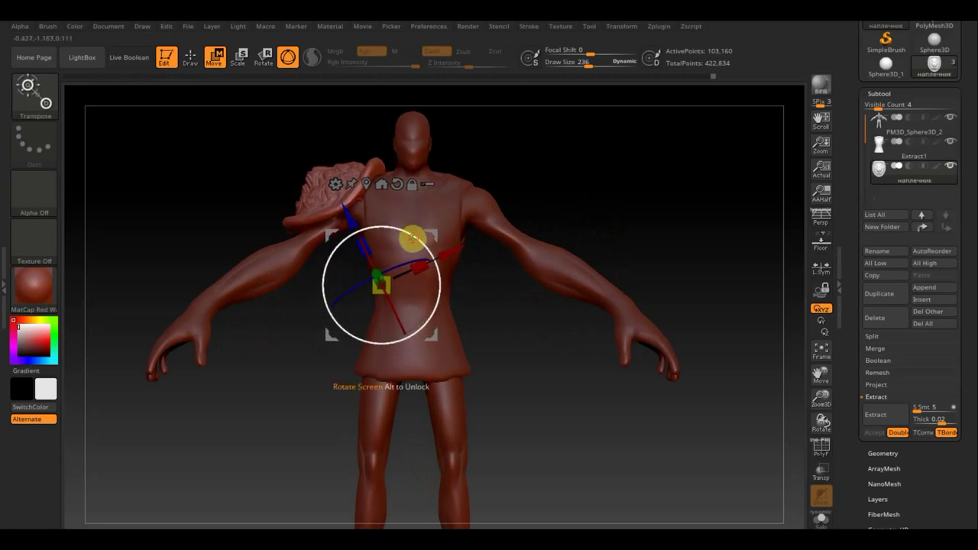
left_click_drag(413, 239, 442, 229)
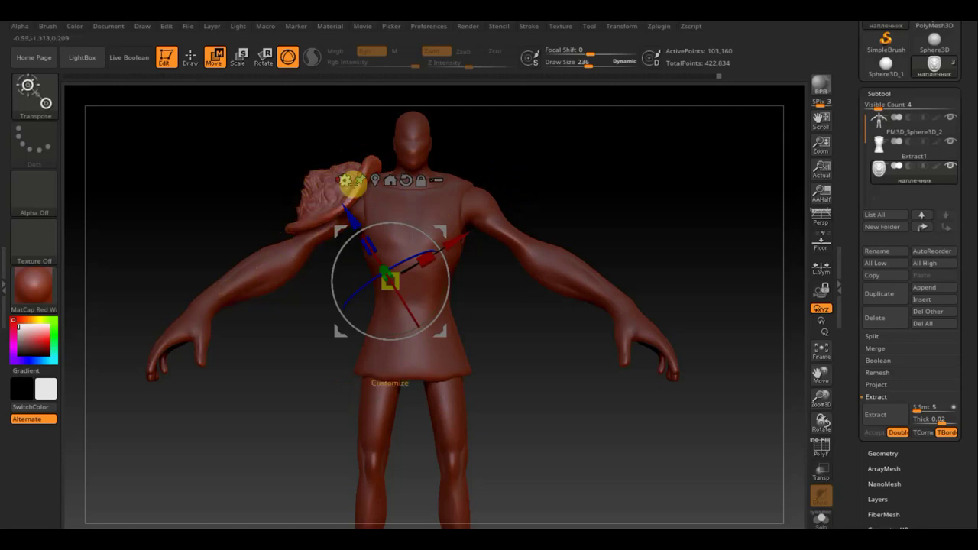
mouse_move(520, 148)
left_mouse_down()
mouse_move(586, 164)
mouse_move(577, 185)
mouse_move(525, 153)
left_mouse_up()
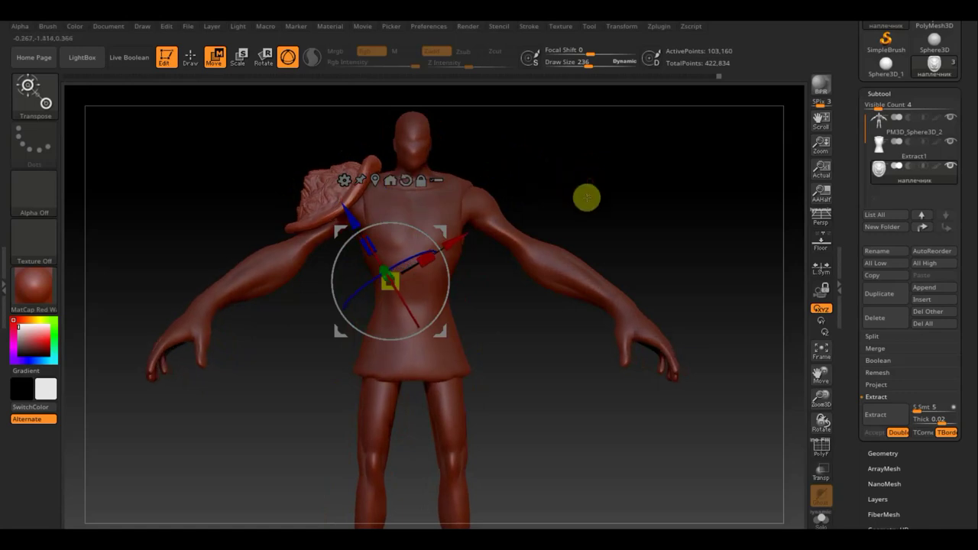
Apply Geometry > Modify Topology > Mirror And Weld to the наплечник, then check both shoulders.
left_click(891, 454)
left_click(900, 390)
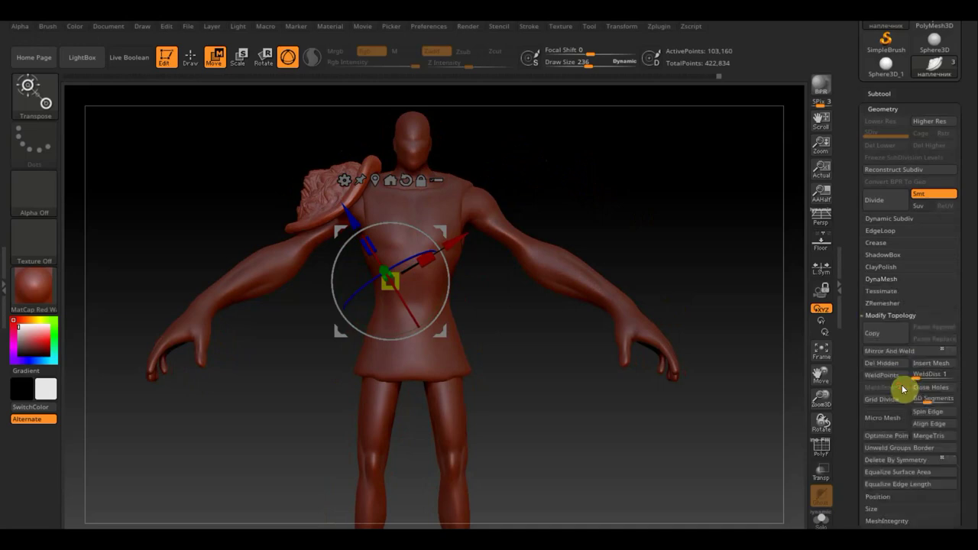
left_click(890, 353)
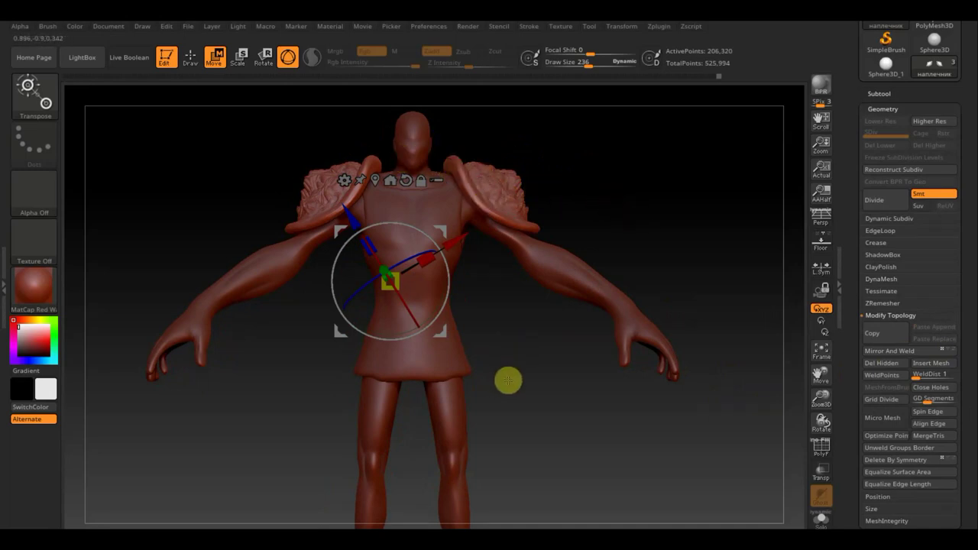
mouse_move(509, 380)
left_mouse_down()
mouse_move(498, 345)
mouse_move(509, 358)
mouse_move(469, 367)
mouse_move(515, 367)
mouse_move(505, 375)
left_mouse_up()
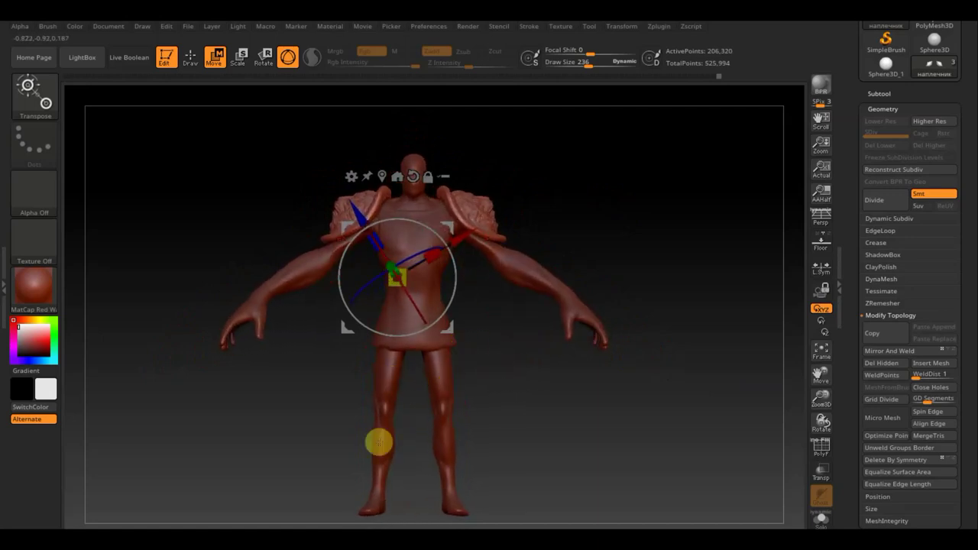
mouse_move(513, 443)
left_mouse_down("alt")
mouse_move(511, 378)
mouse_move(539, 400)
mouse_move(552, 261)
left_mouse_up("alt")
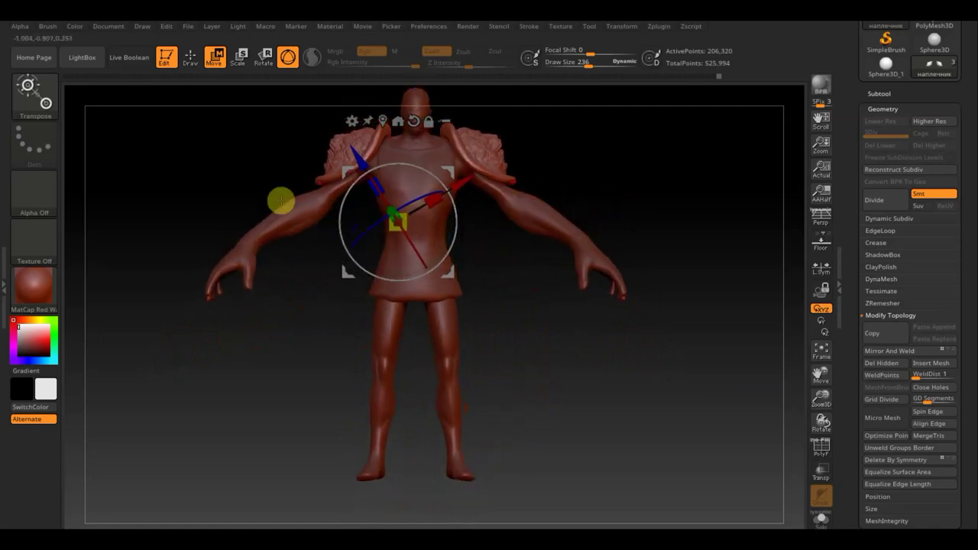
left_click_drag(611, 174, 585, 253, "alt")
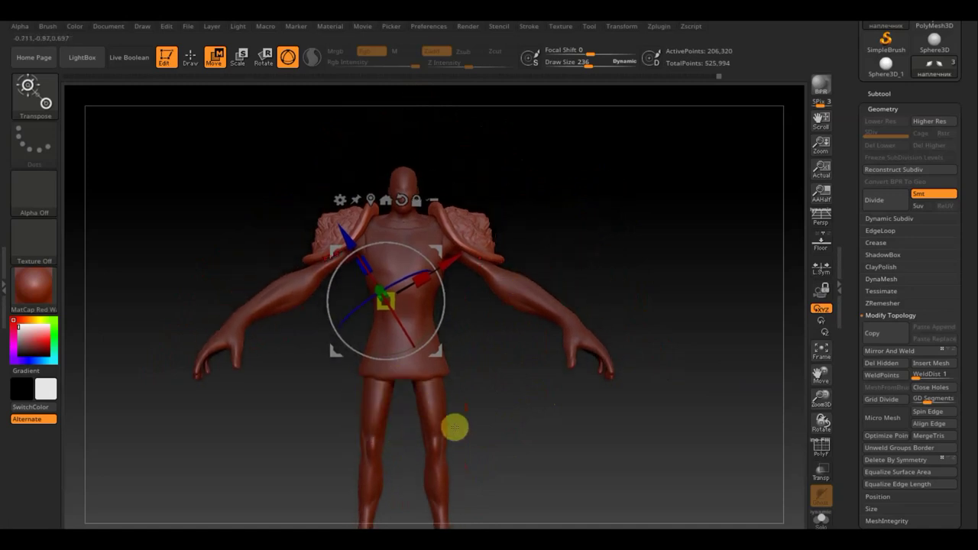
left_click_drag(493, 434, 509, 380, "alt")
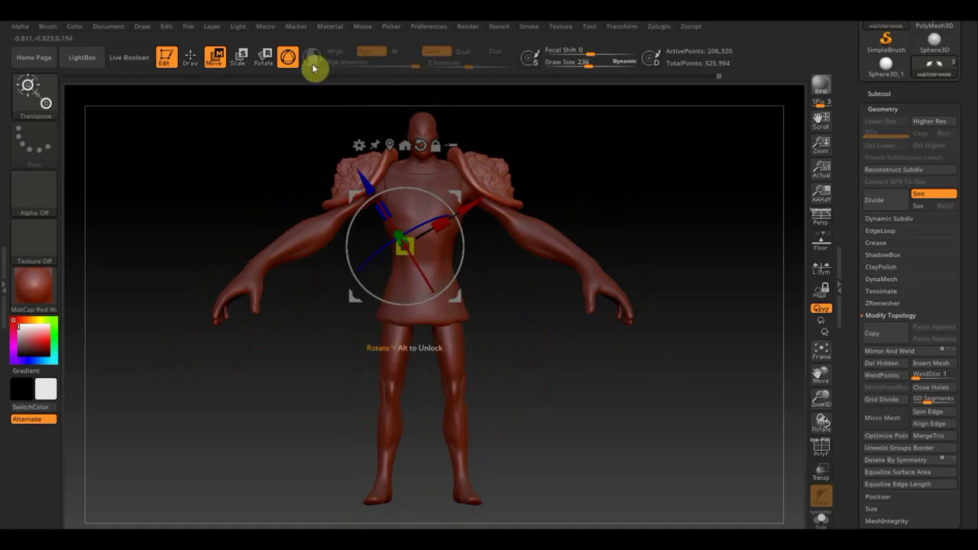
Switch back to Draw mode and turn the figure to its back, then to the front.
left_click(192, 58)
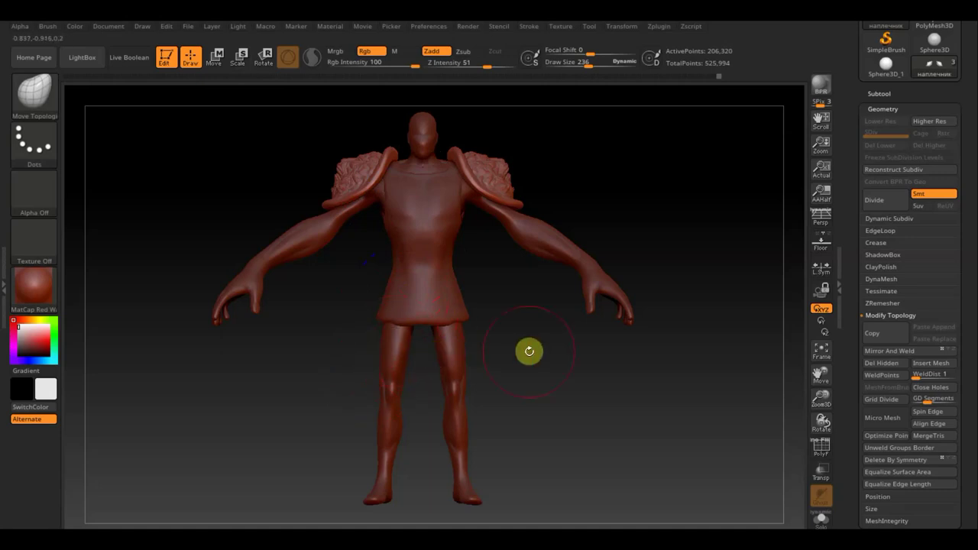
mouse_move(528, 349)
left_mouse_down()
mouse_move(653, 353)
mouse_move(563, 357)
left_mouse_up()
mouse_move(576, 405)
left_mouse_down()
mouse_move(548, 408)
mouse_move(557, 415)
left_mouse_up()
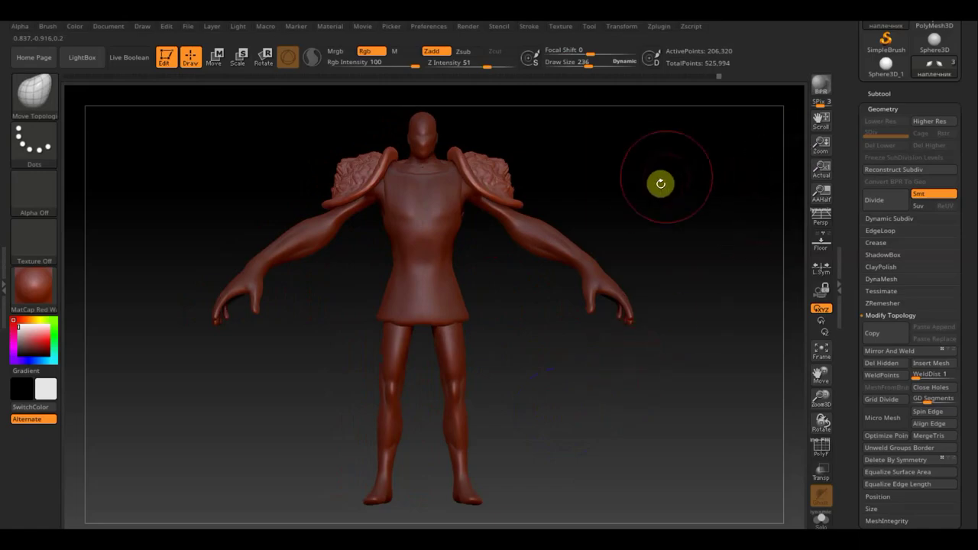